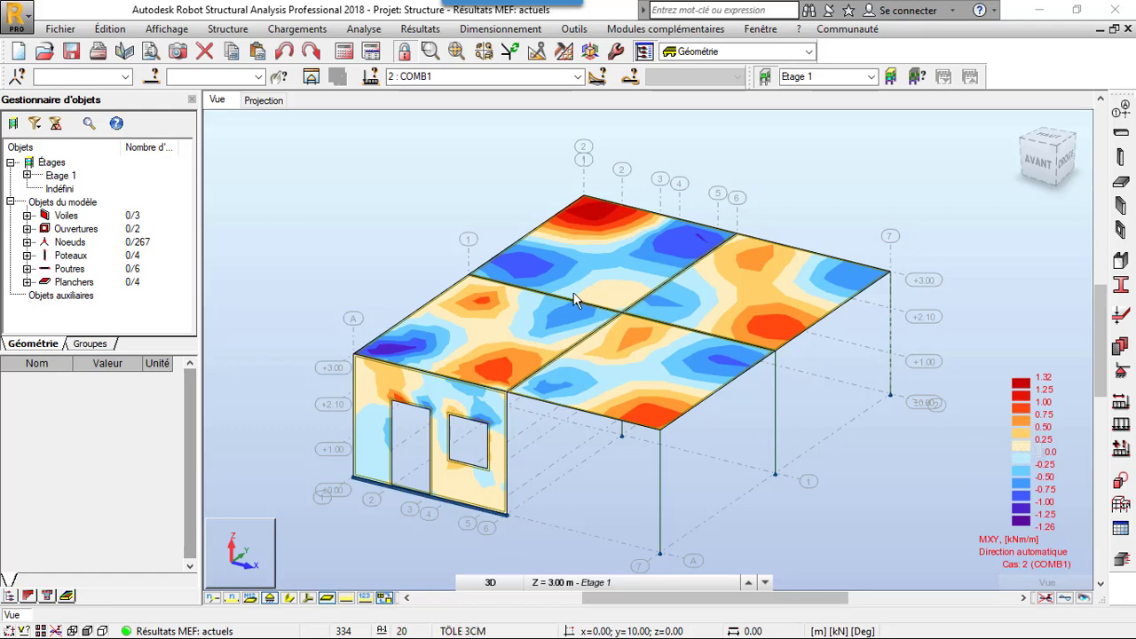
# - Create a new structure project
pyautogui.click(19, 51)
pyautogui.click(411, 270)
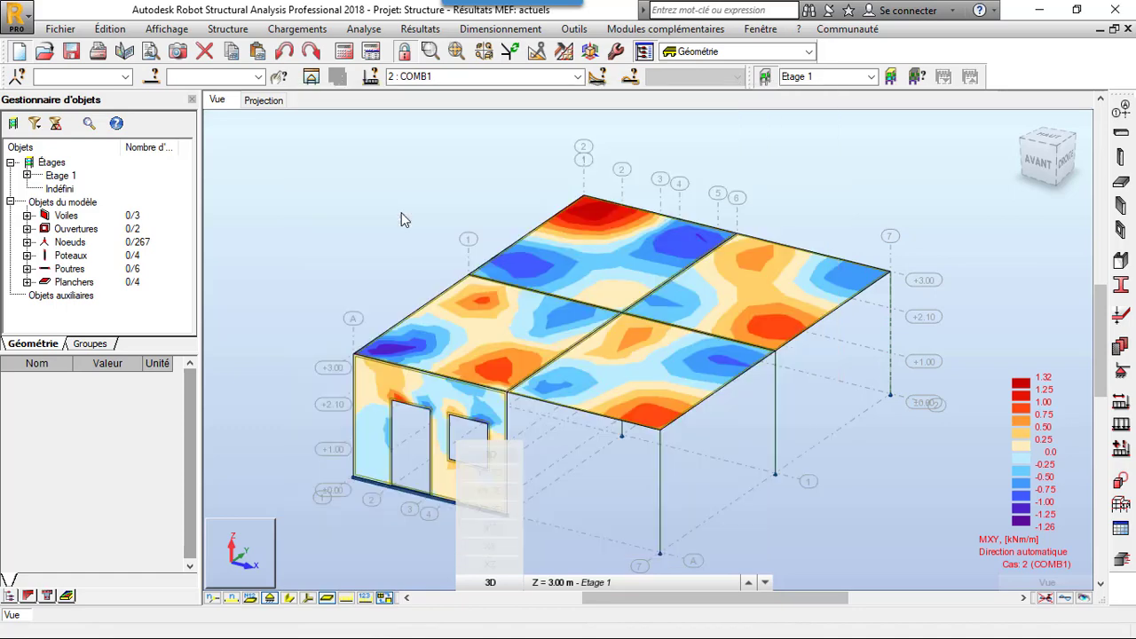
pyautogui.click(614, 378)
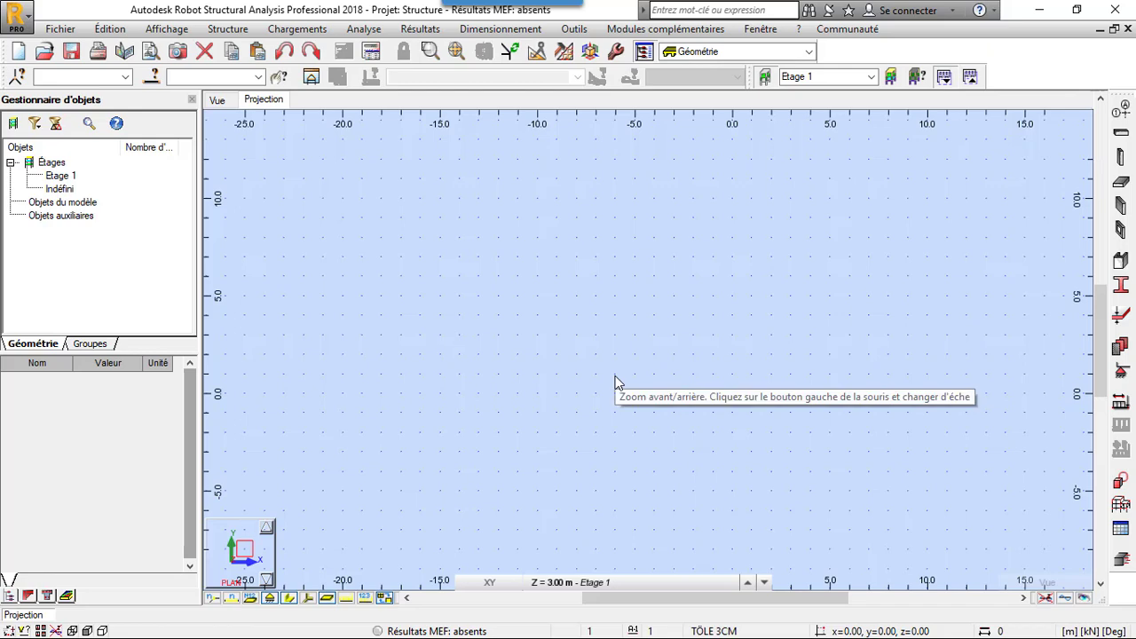
# - Open the job preferences for review and close them without changing any settings
pyautogui.click(574, 28)
pyautogui.click(626, 302)
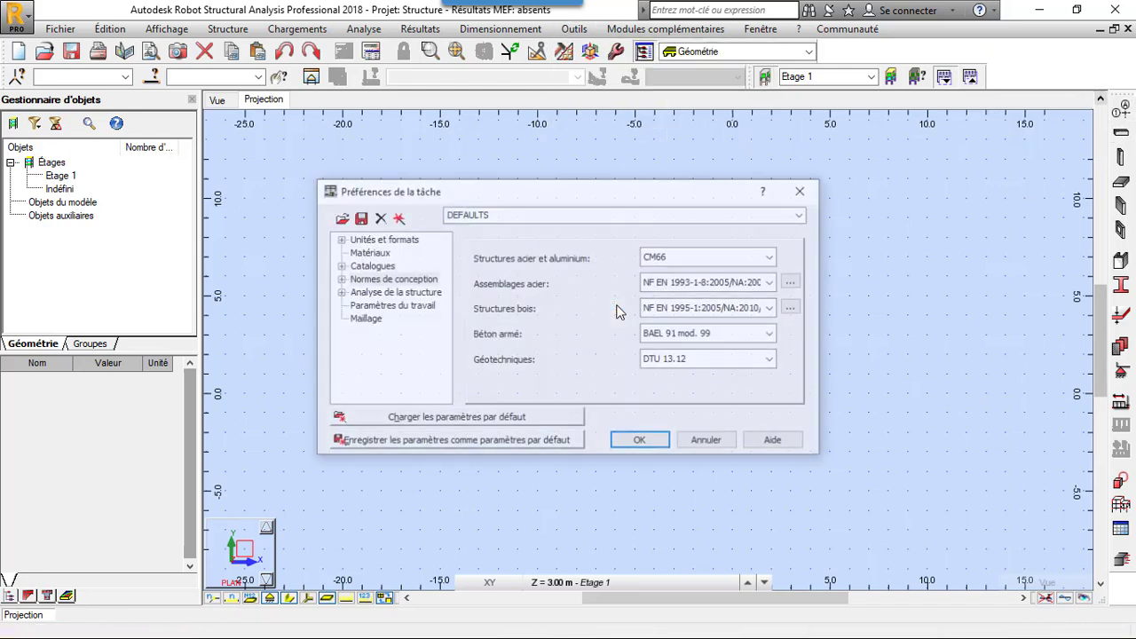
pyautogui.click(803, 190)
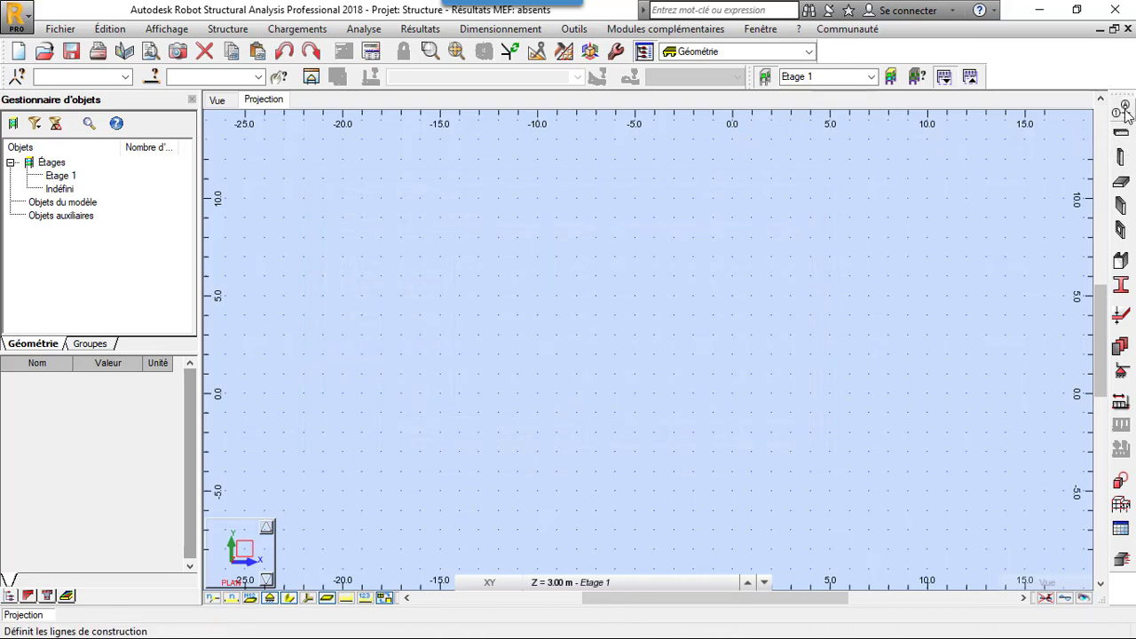
# - Define Cartesian construction lines along X at 0.00, 1.00, 2.00 and 2.50 m
pyautogui.click(1123, 112)
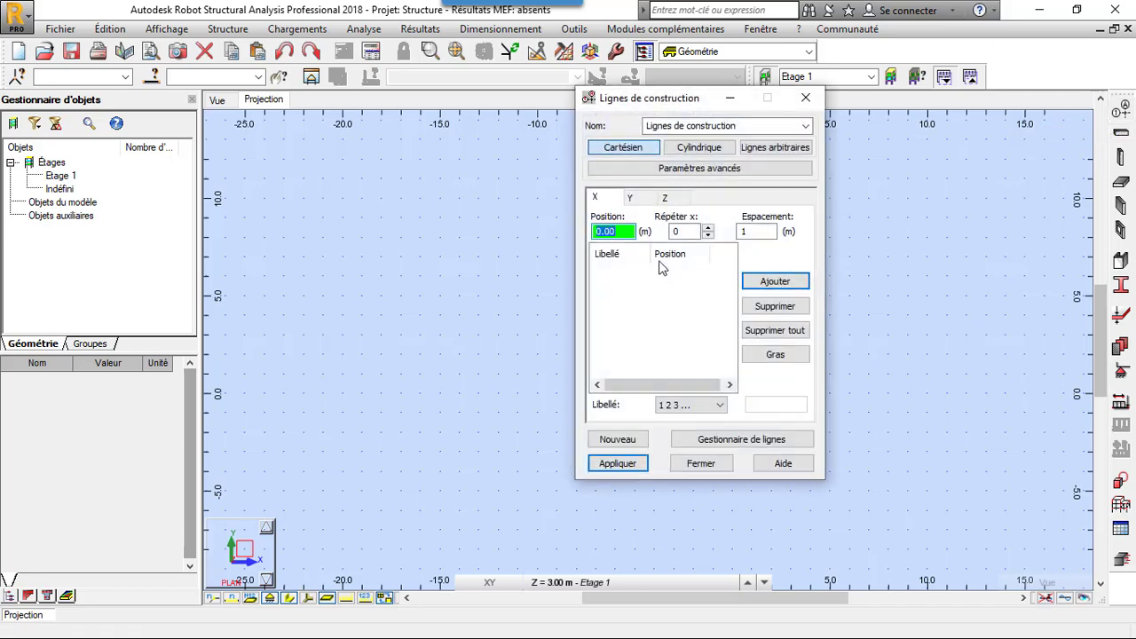
pyautogui.click(707, 227)
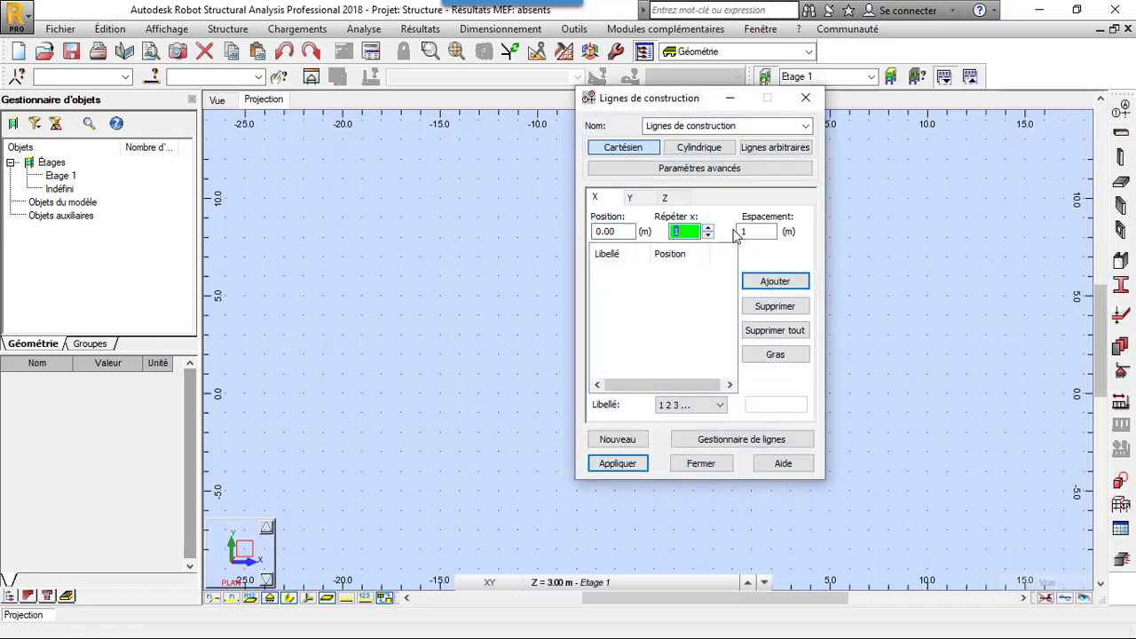
pyautogui.click(772, 279)
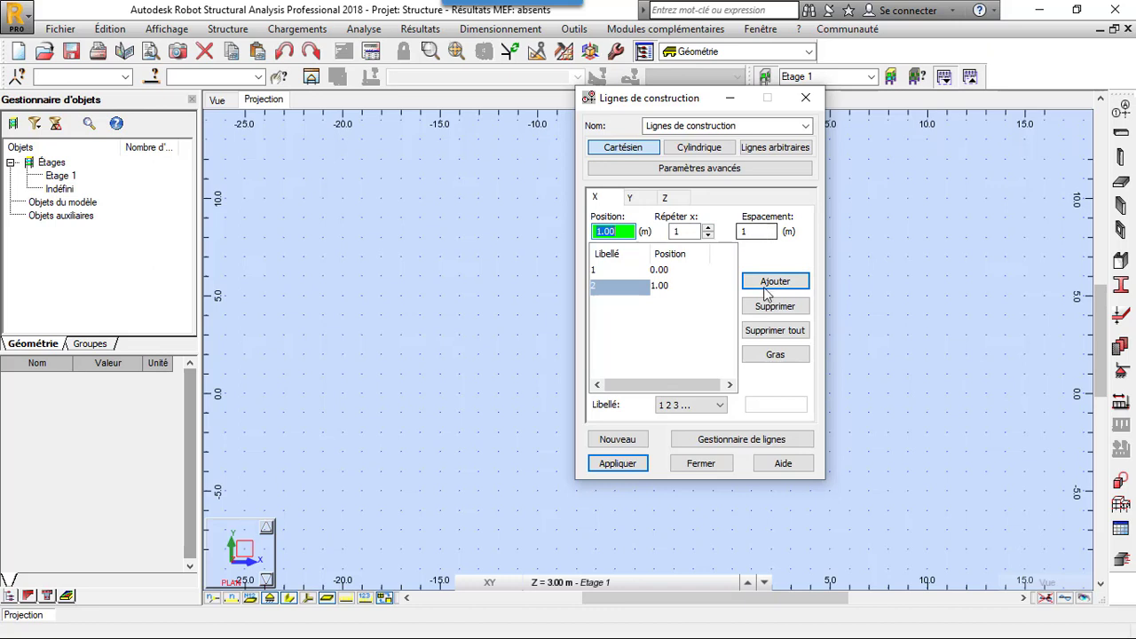
pyautogui.click(770, 282)
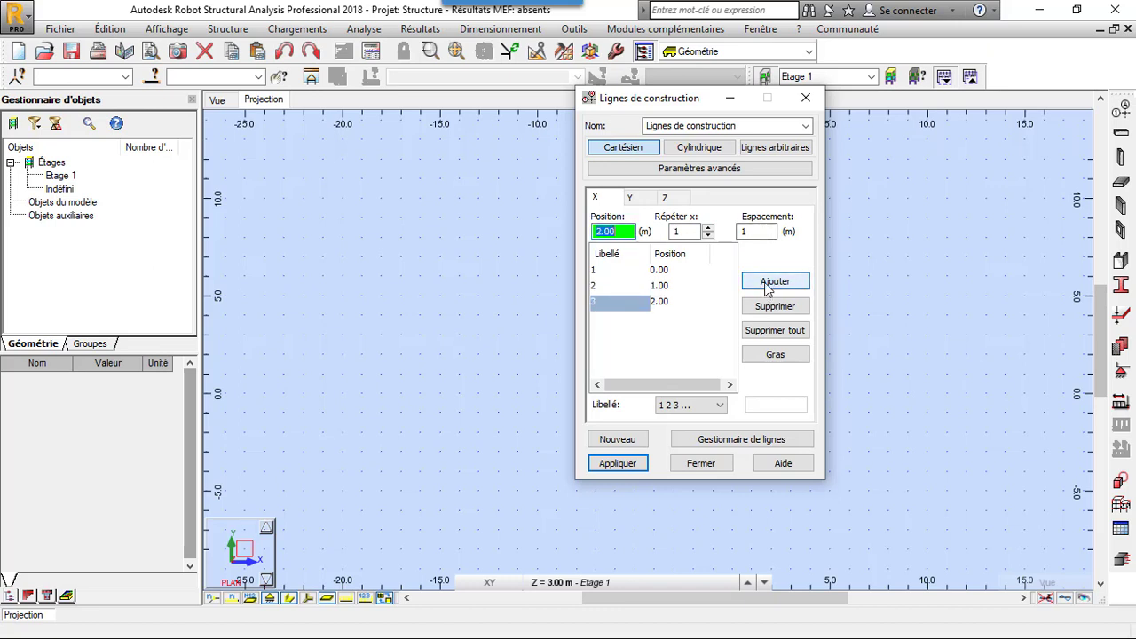
pyautogui.click(760, 233)
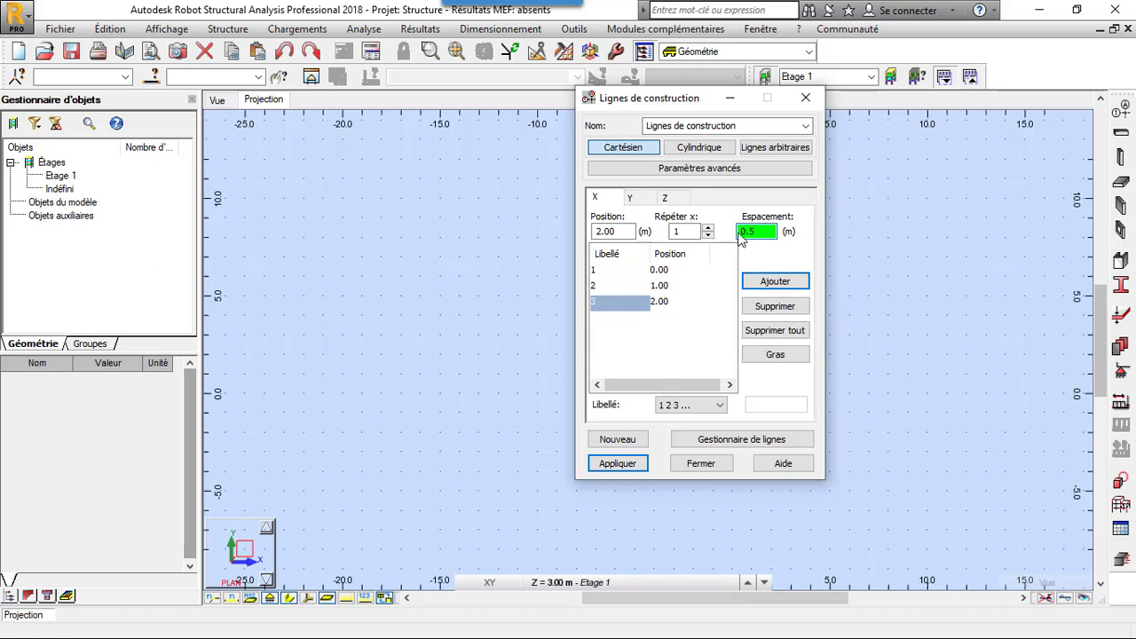
pyautogui.click(769, 279)
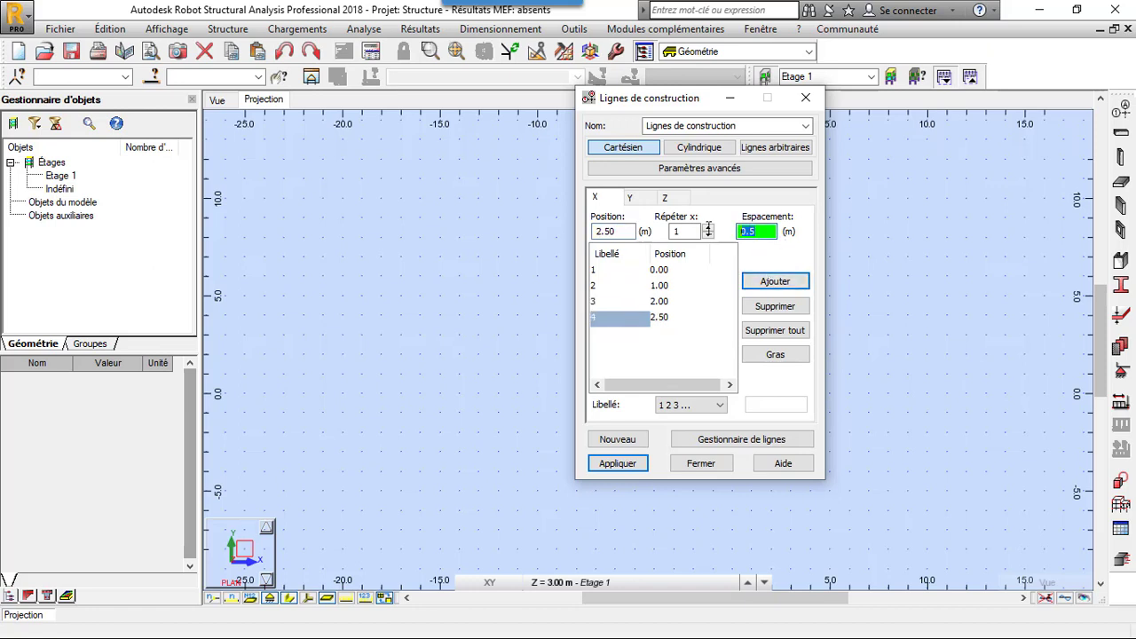
# - Add X construction lines at 3.50 and 4.00 m, plus one more spaced 4 m beyond
pyautogui.click(772, 280)
pyautogui.click(759, 232)
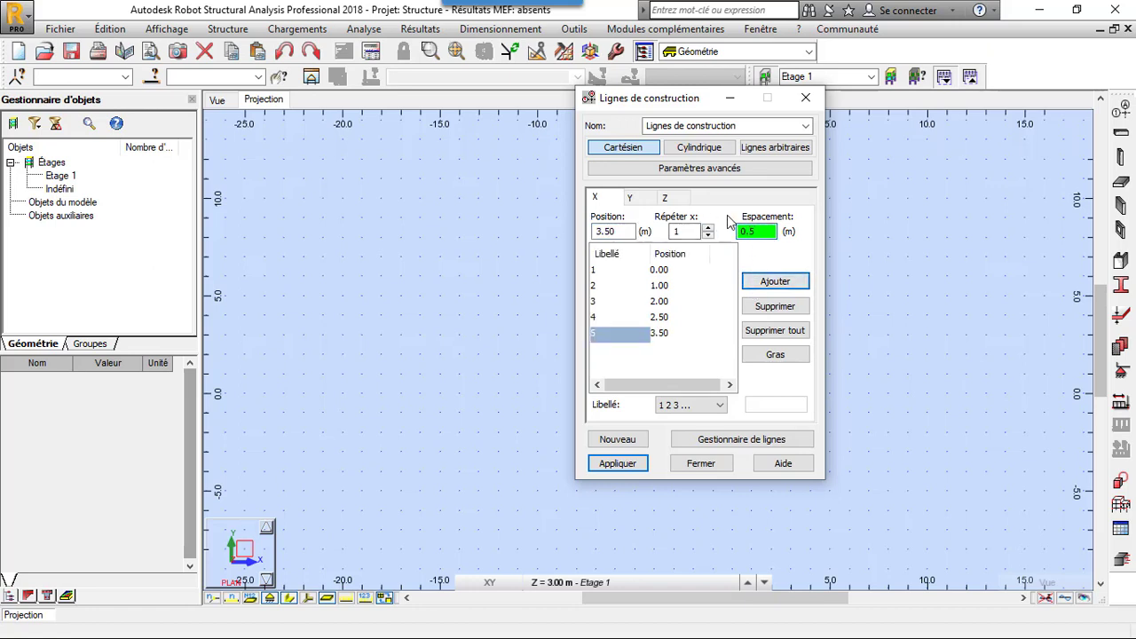
pyautogui.click(751, 280)
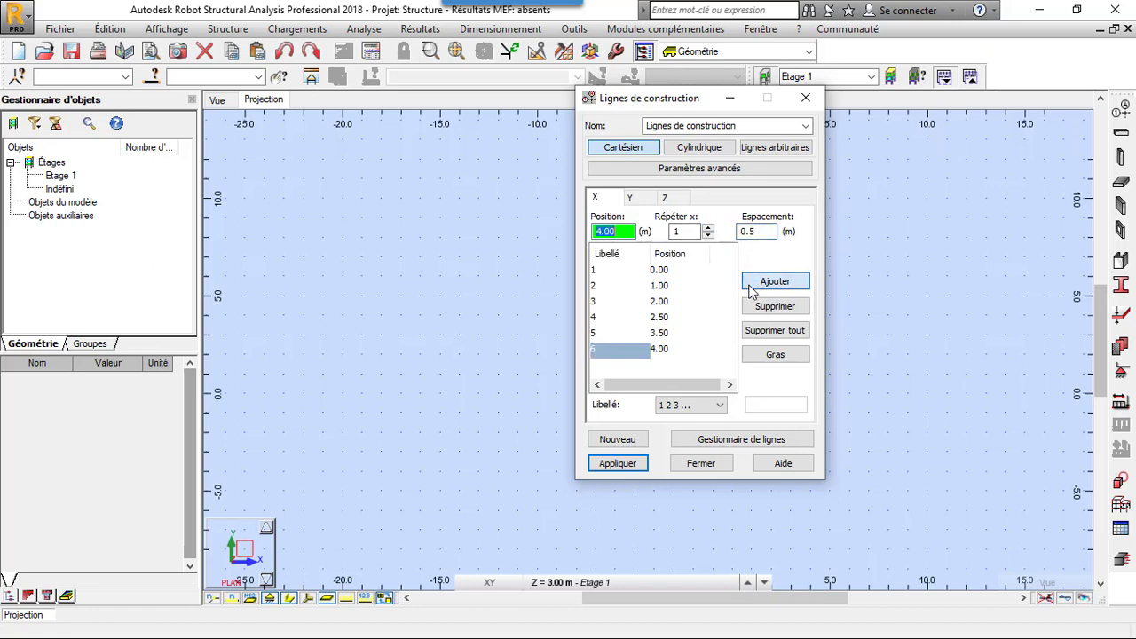
pyautogui.click(767, 231)
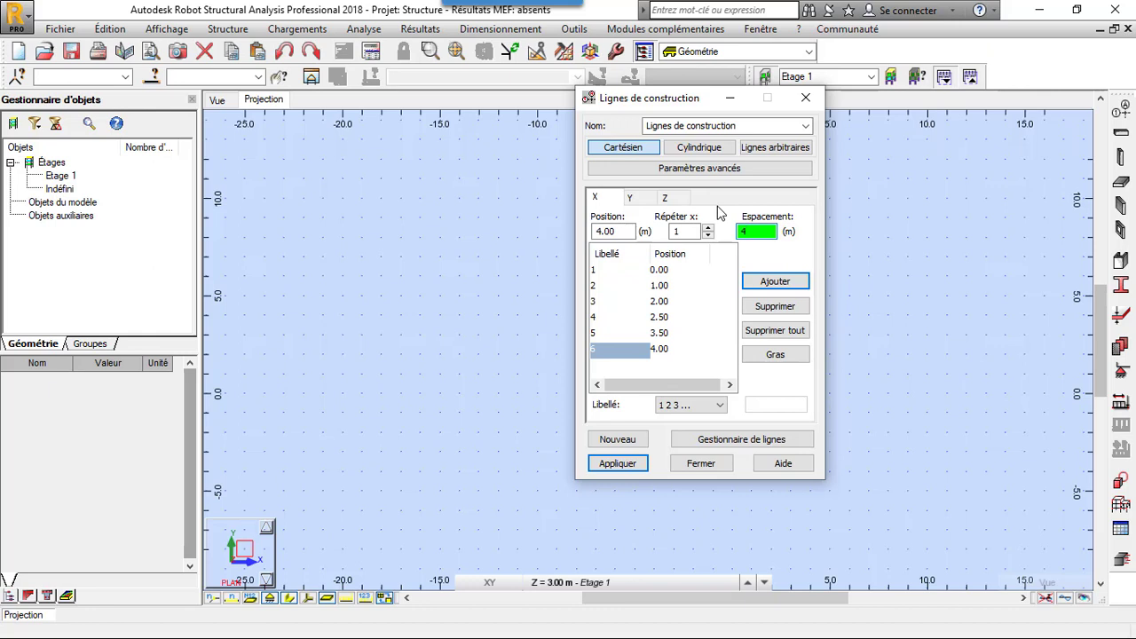
pyautogui.write('4')
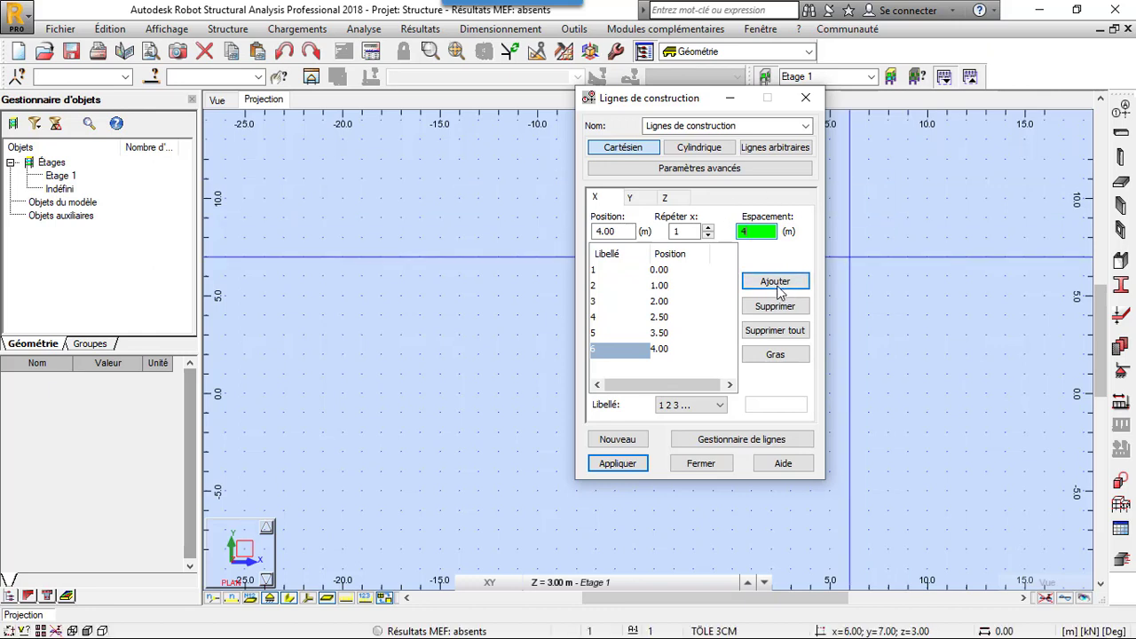
pyautogui.click(775, 283)
# - Define Y construction lines from 0.00 m with two repetitions at 5 m spacing
pyautogui.click(630, 198)
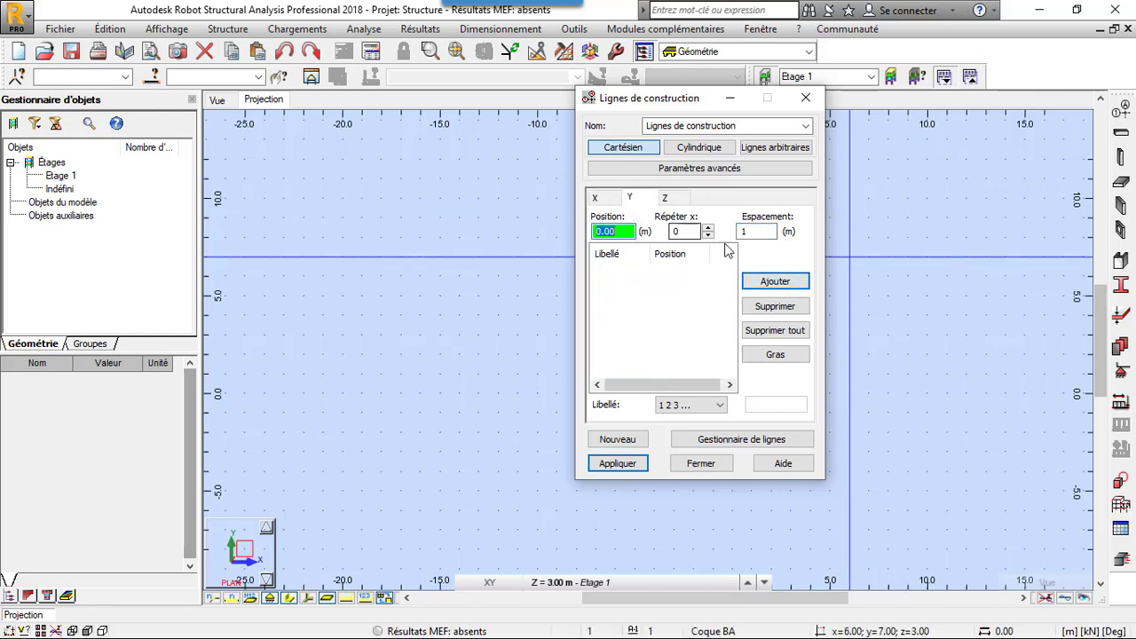
pyautogui.click(708, 228)
pyautogui.click(737, 232)
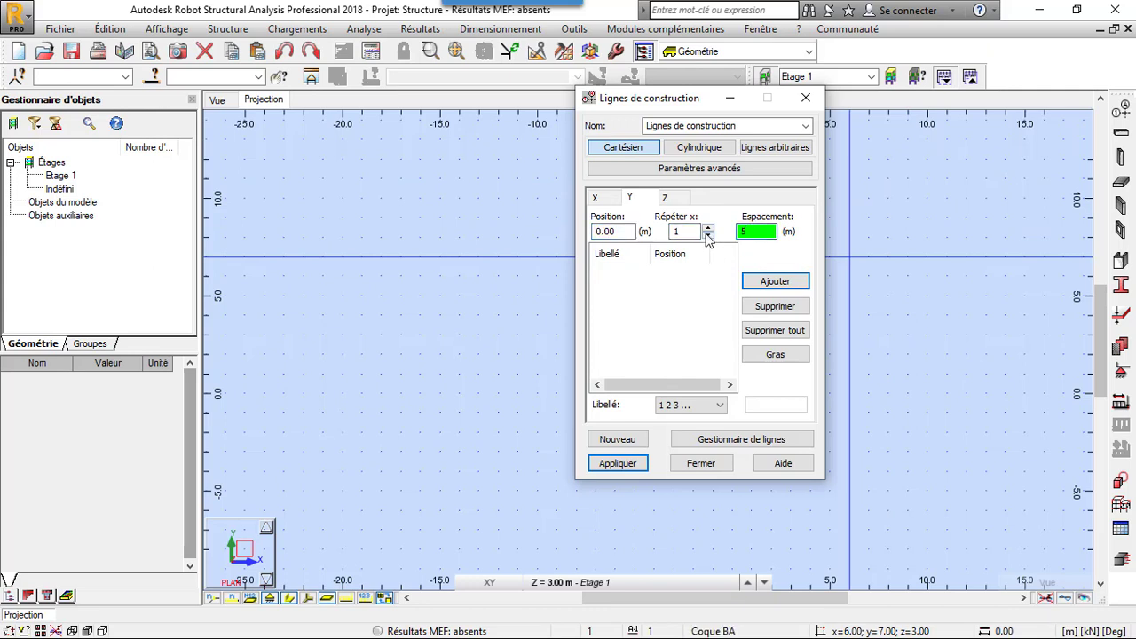
pyautogui.click(709, 227)
pyautogui.click(775, 282)
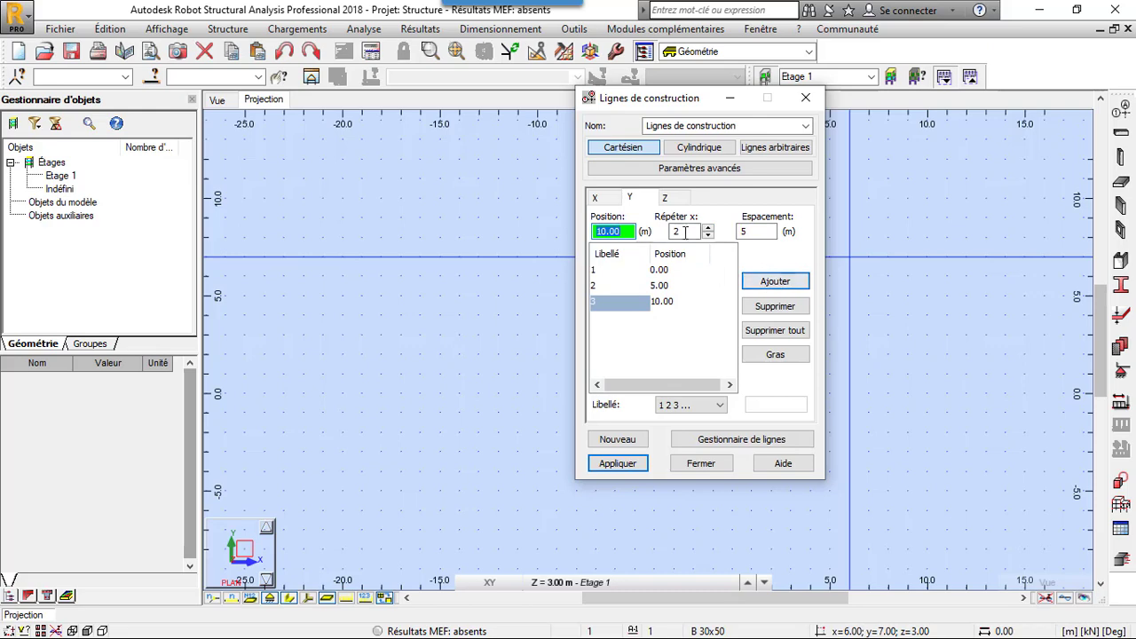
# - Turn off the storeys option for Z and add Z construction lines at 0.00 and 1.00 m
pyautogui.click(664, 197)
pyautogui.click(751, 384)
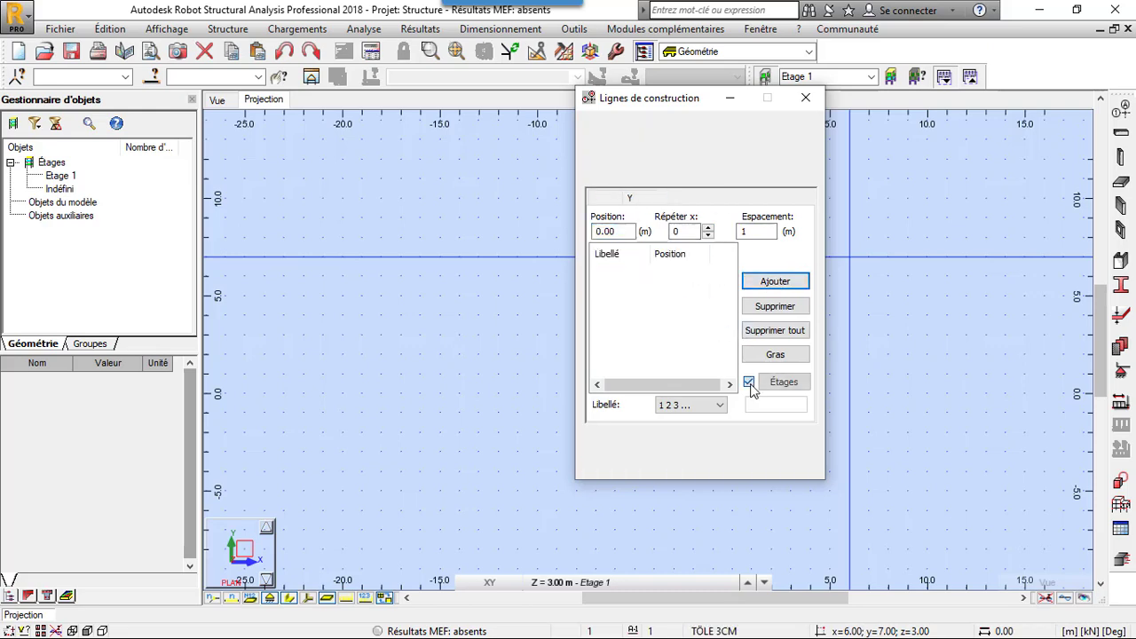
pyautogui.click(708, 229)
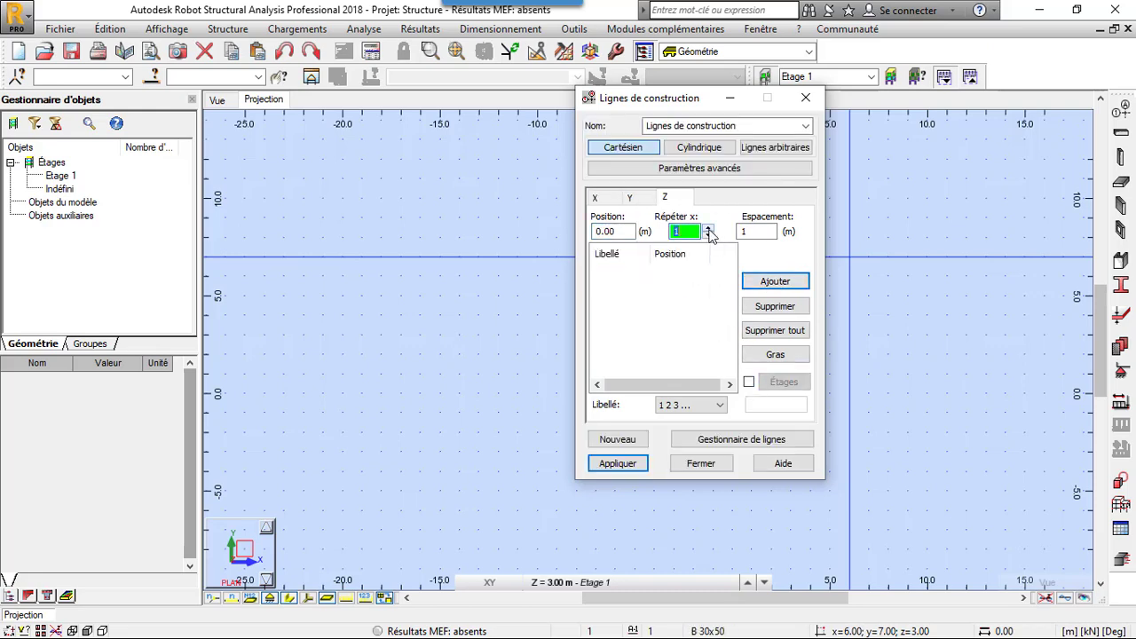
pyautogui.click(772, 281)
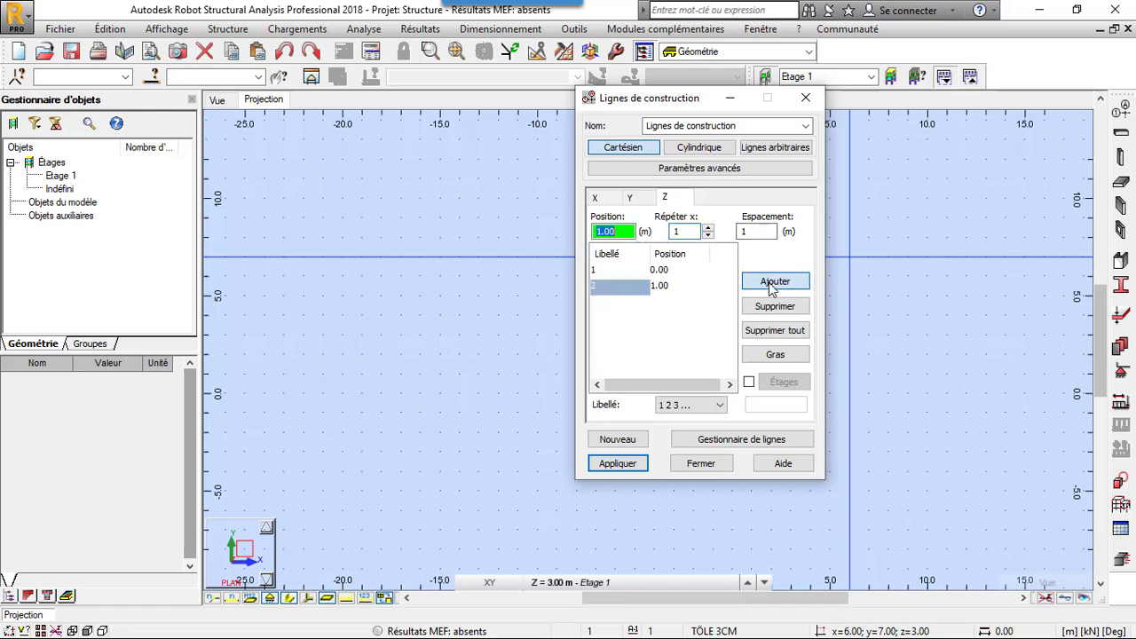
pyautogui.click(739, 232)
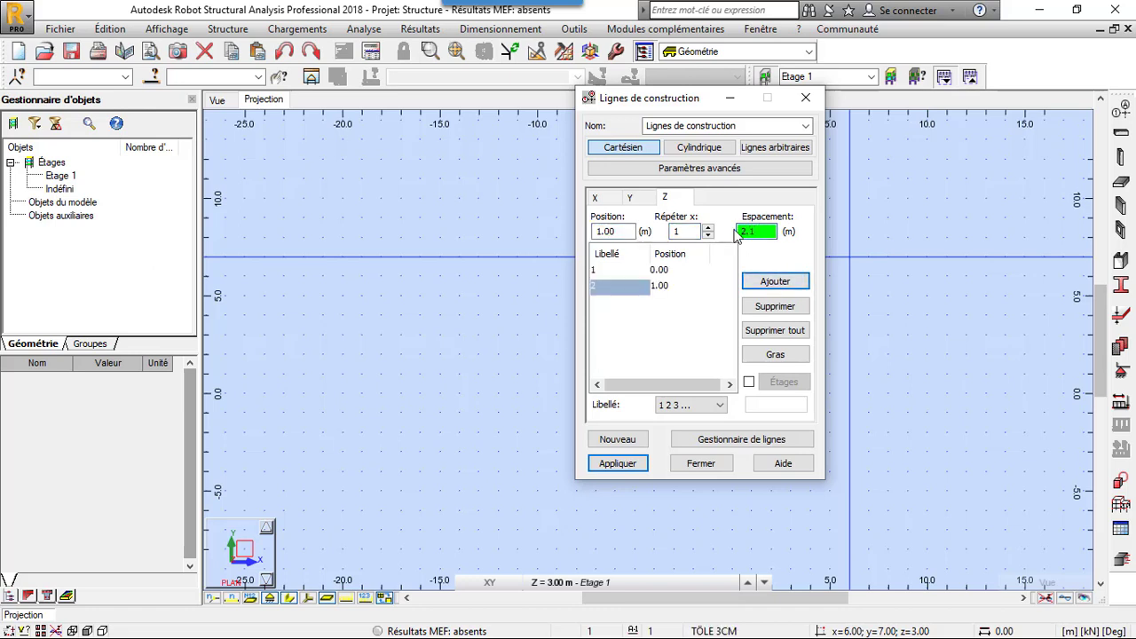
pyautogui.click(772, 281)
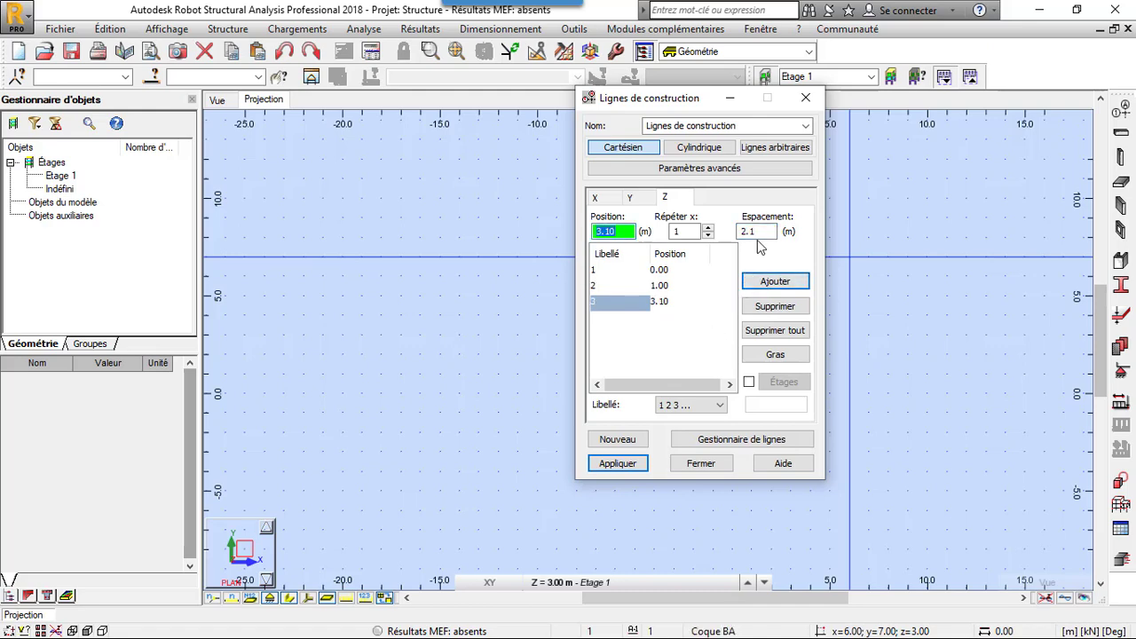
pyautogui.click(637, 272)
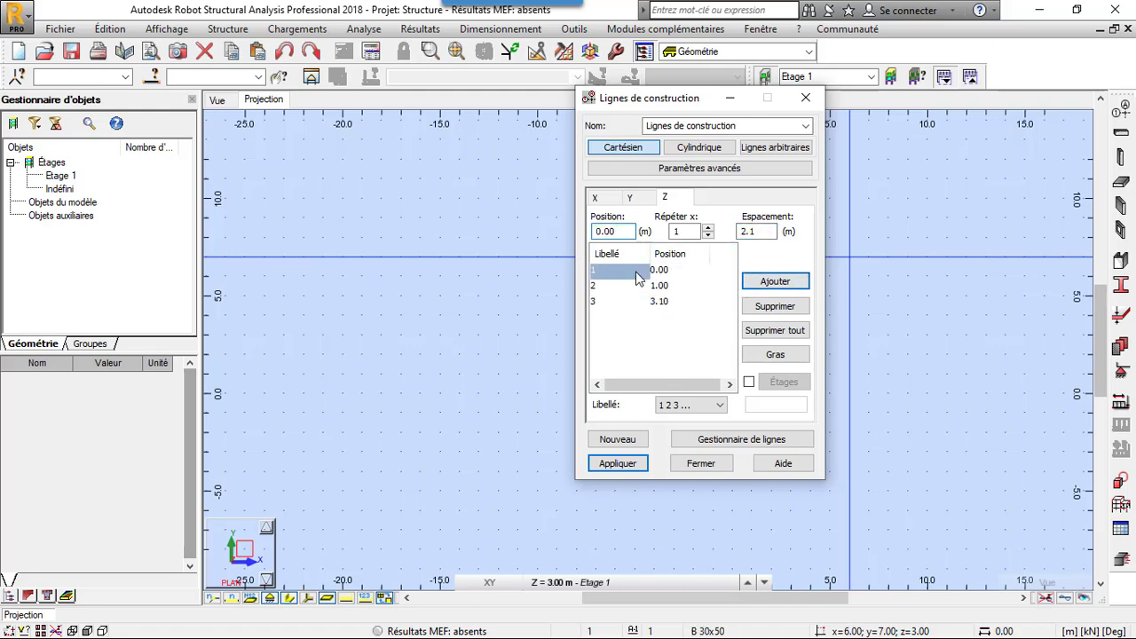
pyautogui.click(739, 235)
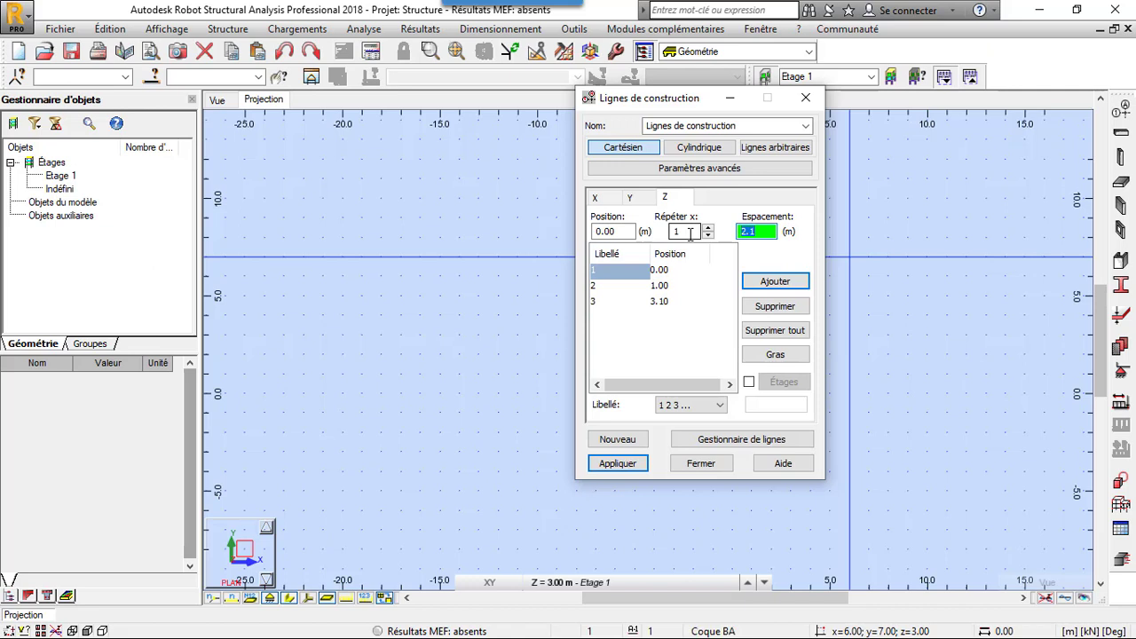
pyautogui.write('3')
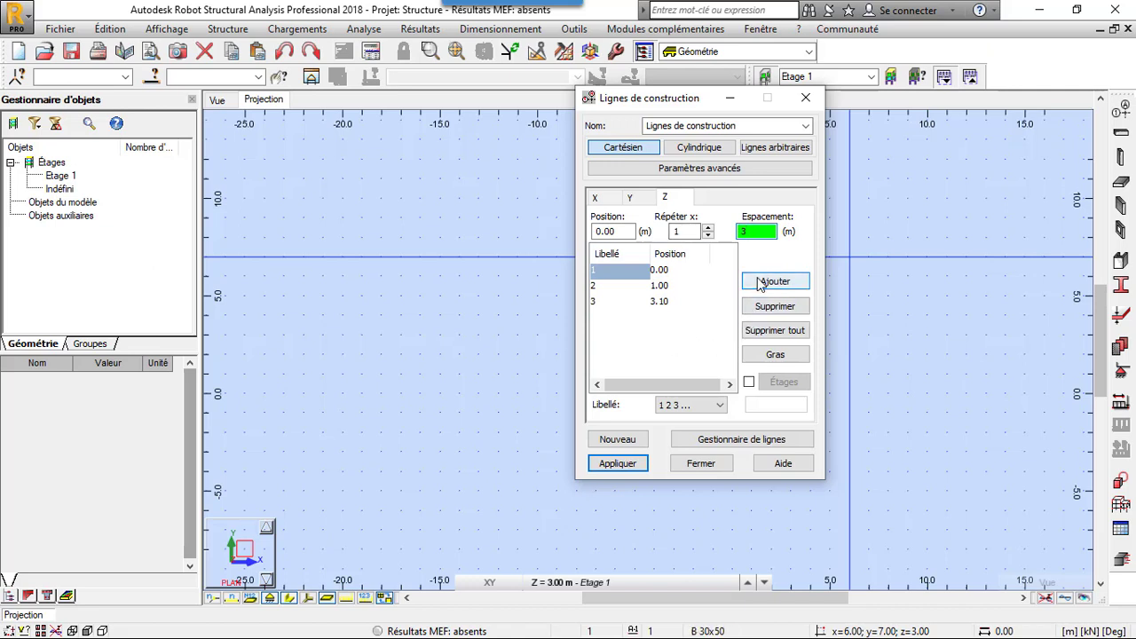
pyautogui.click(768, 281)
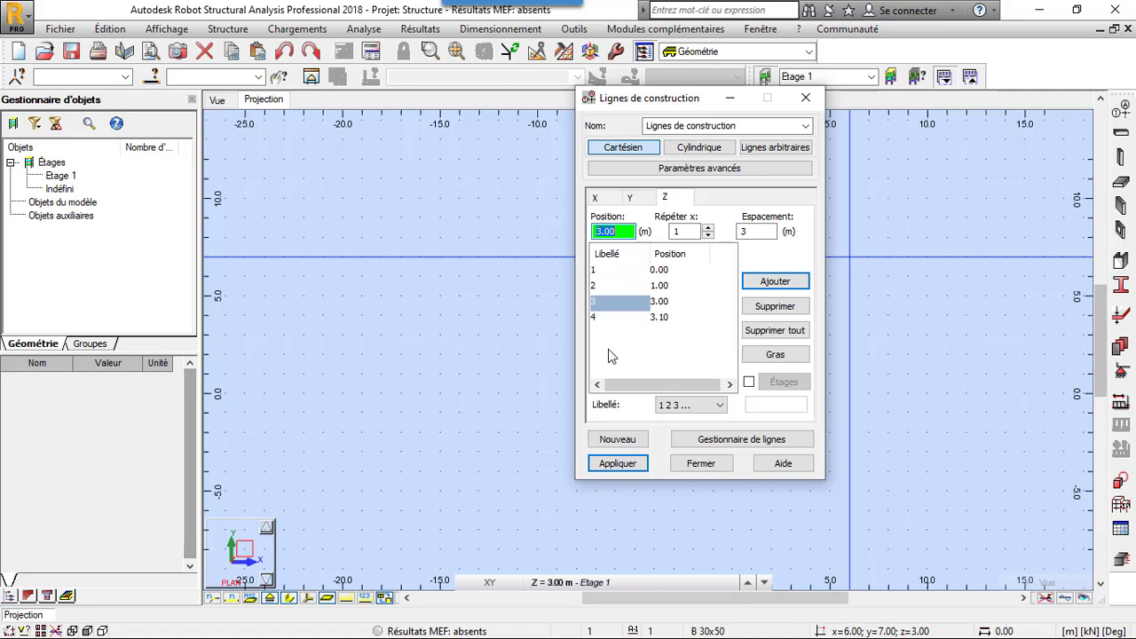
pyautogui.click(652, 318)
pyautogui.click(658, 305)
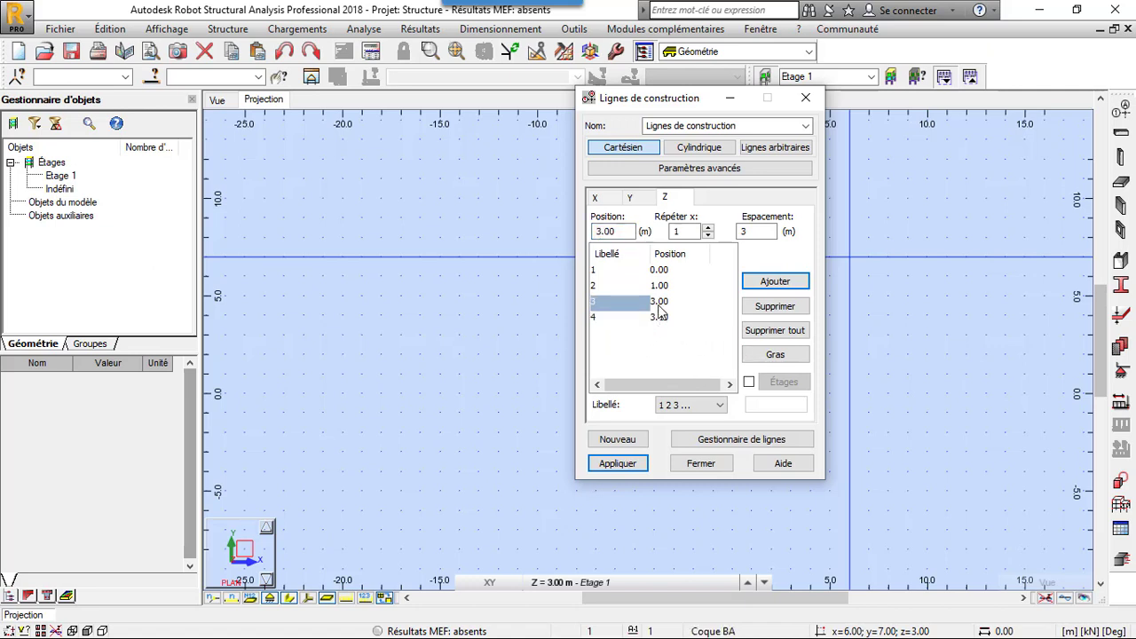
pyautogui.click(761, 309)
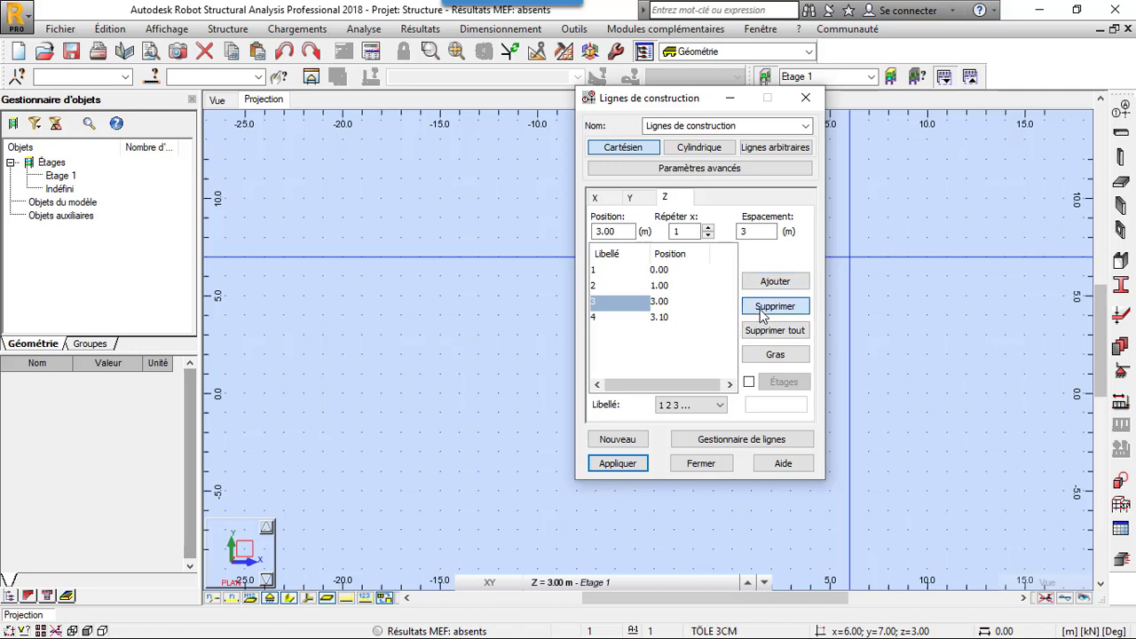
pyautogui.click(762, 306)
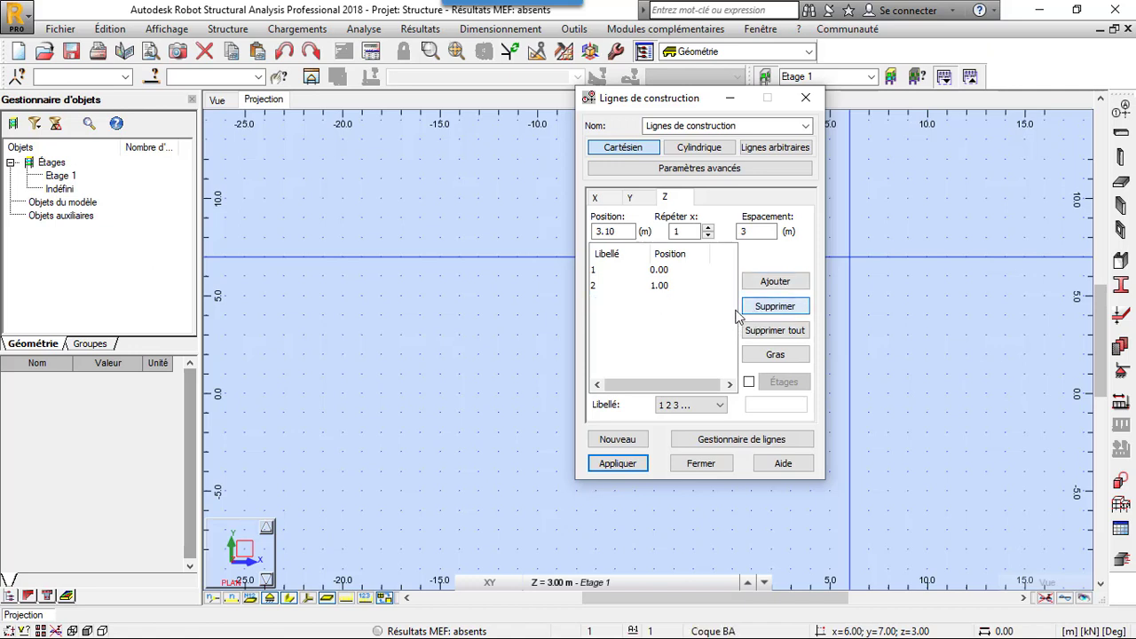
# - Add a Z construction line spaced 2.1 m from the 0.00 m line
pyautogui.click(659, 270)
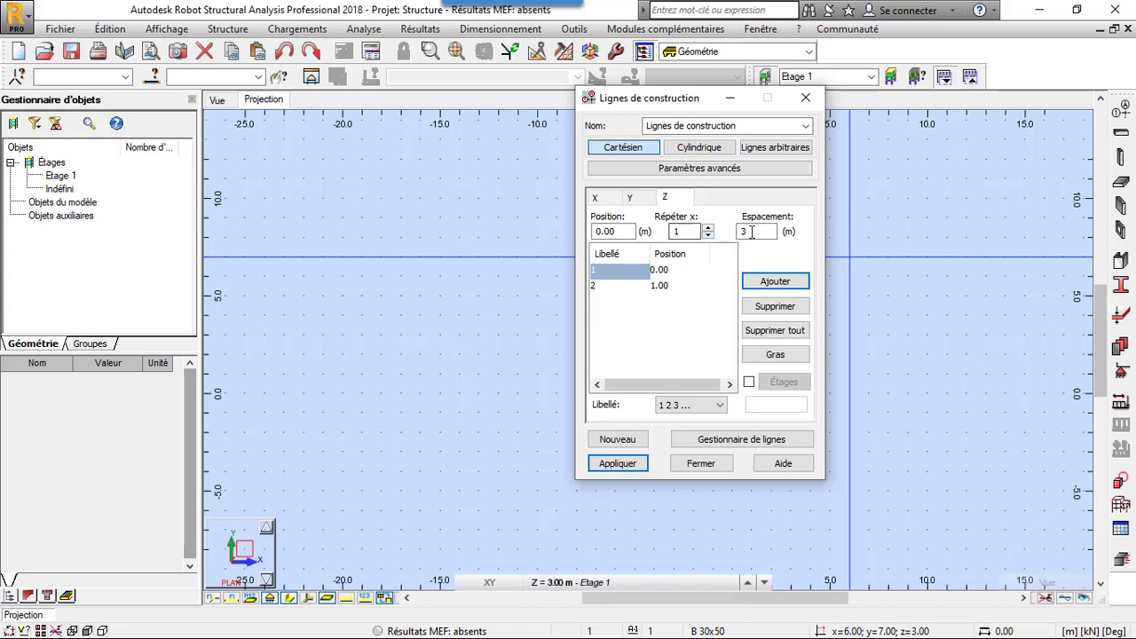
pyautogui.moveTo(753, 232); pyautogui.dragTo(687, 207)
pyautogui.write('2.1')
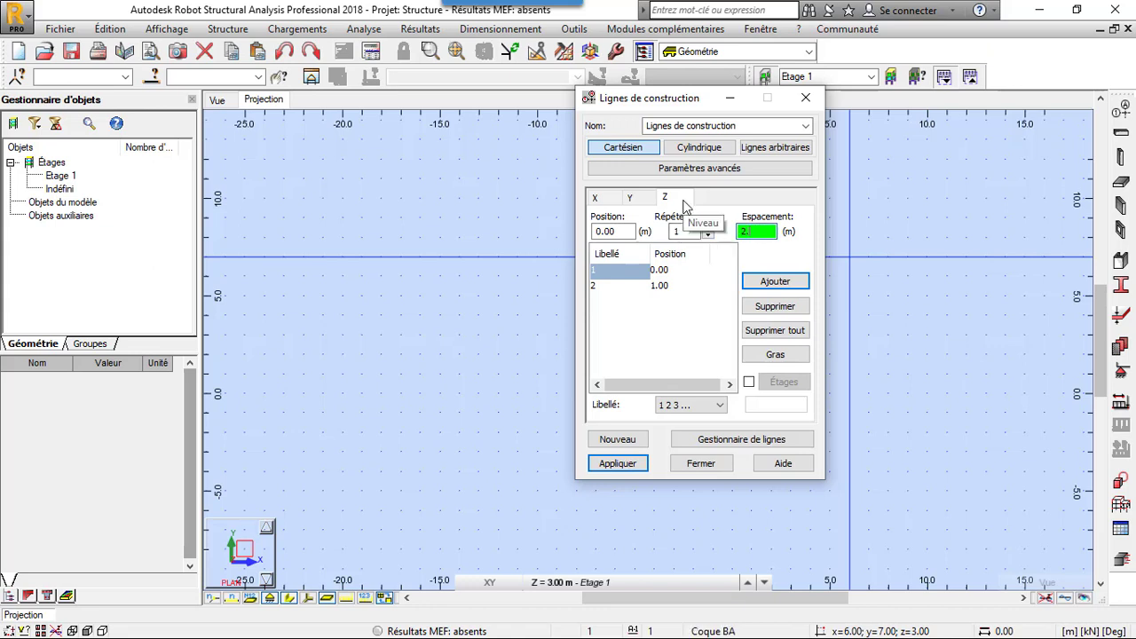
pyautogui.click(775, 281)
# - Add a Z construction line 3 m from the 0.00 m line and set the Z line labels to Valeur
pyautogui.click(620, 272)
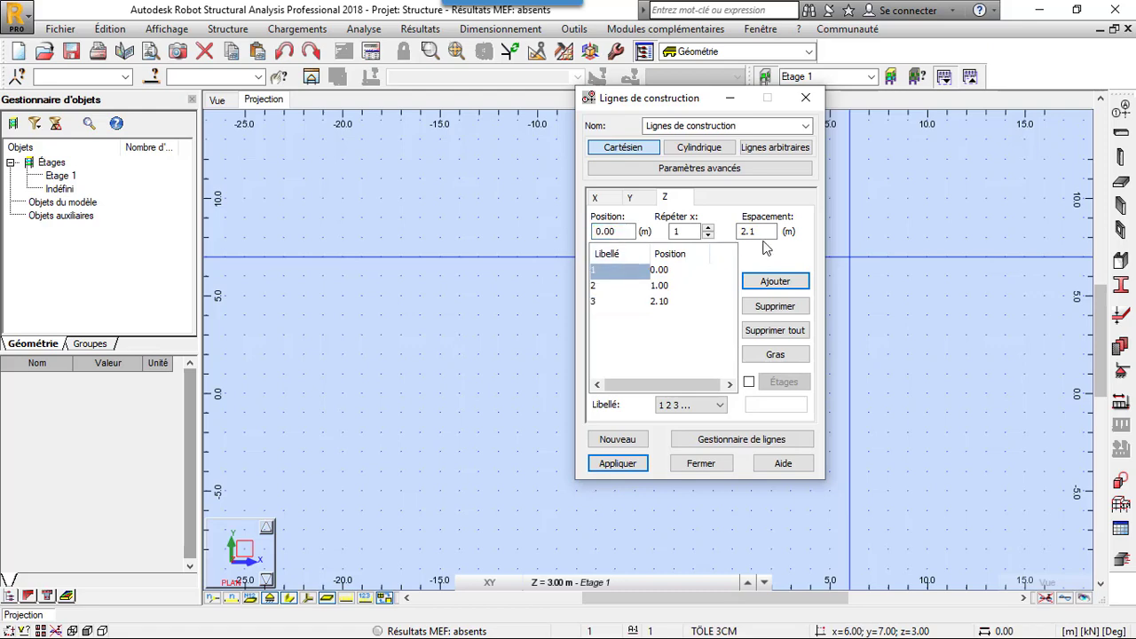
pyautogui.click(757, 233)
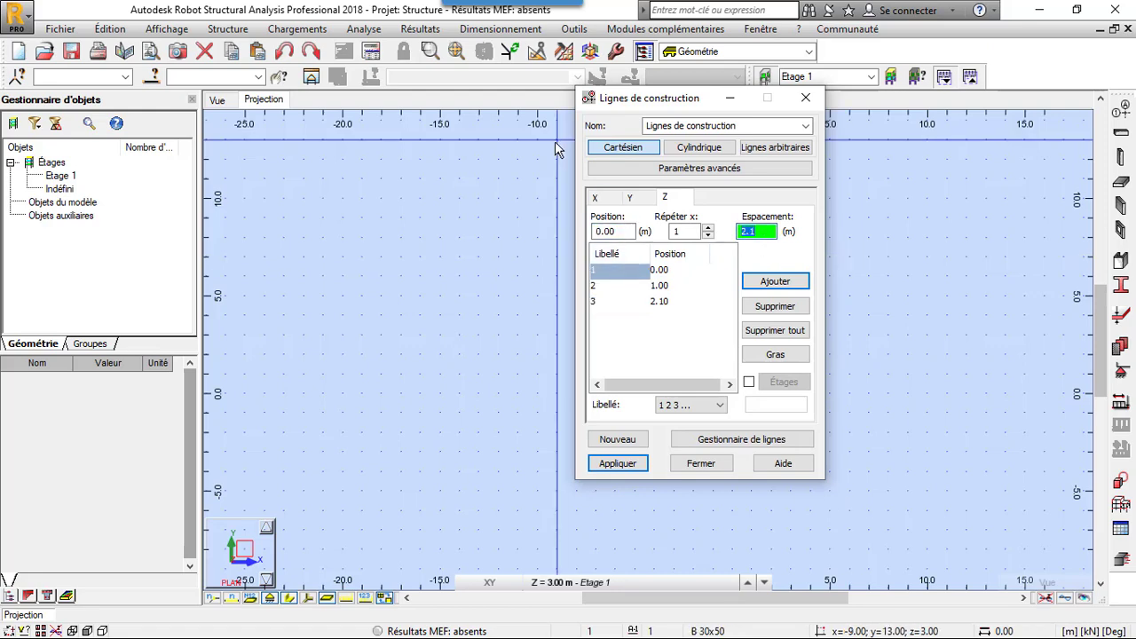
pyautogui.click(763, 285)
pyautogui.click(711, 405)
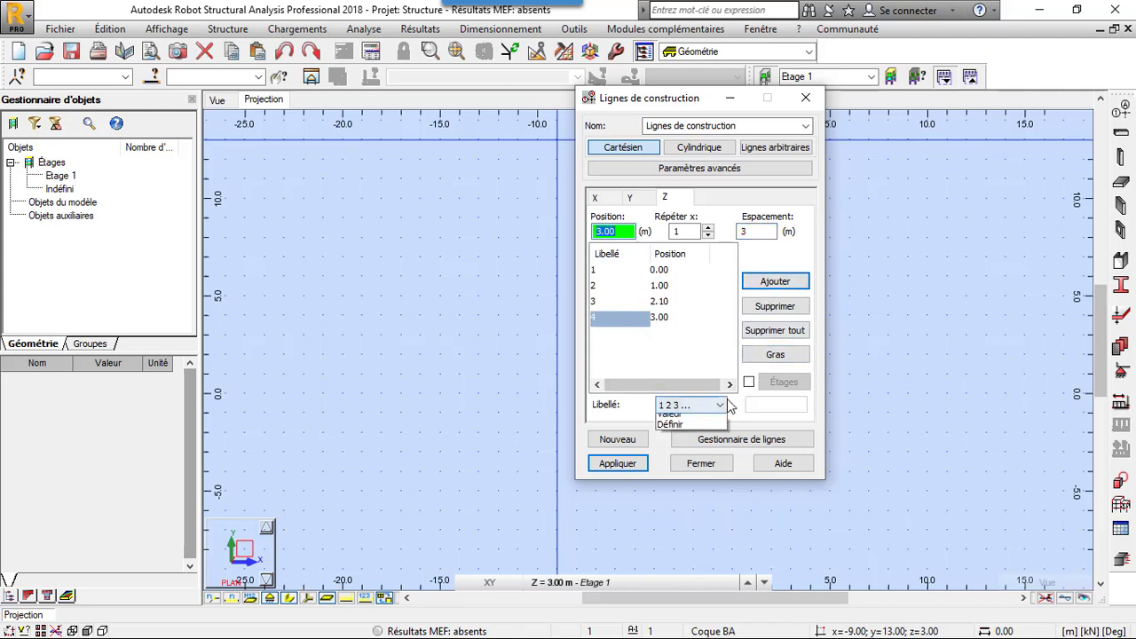
pyautogui.click(704, 443)
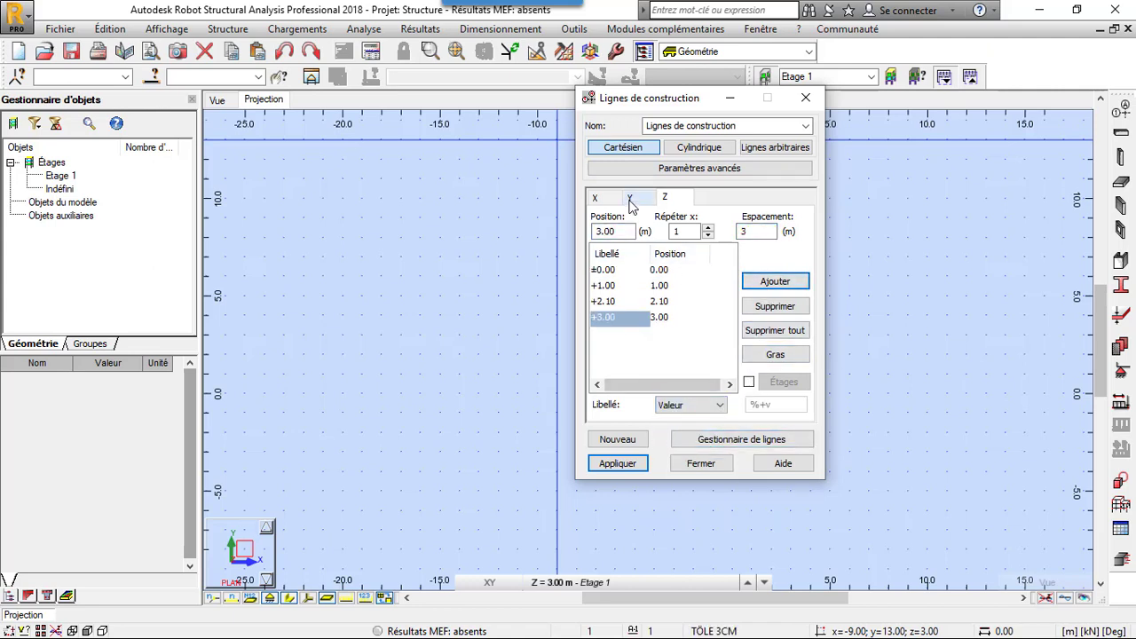
# - Label the Y construction lines A B C and apply the Cartesian grid to the project
pyautogui.click(629, 198)
pyautogui.click(695, 404)
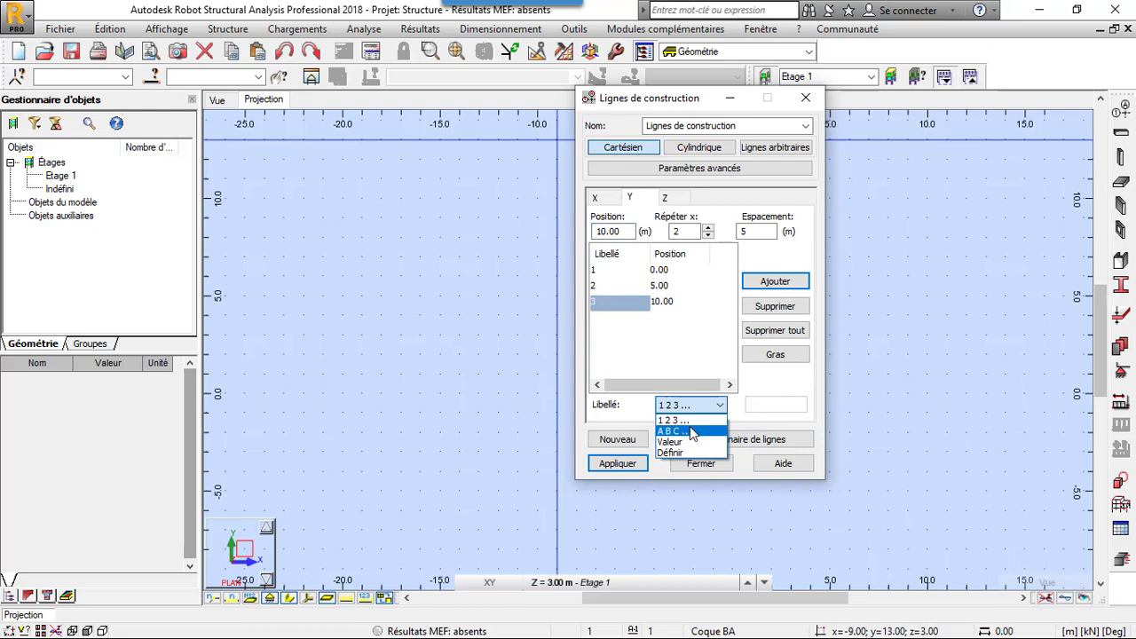
pyautogui.click(693, 430)
pyautogui.click(619, 463)
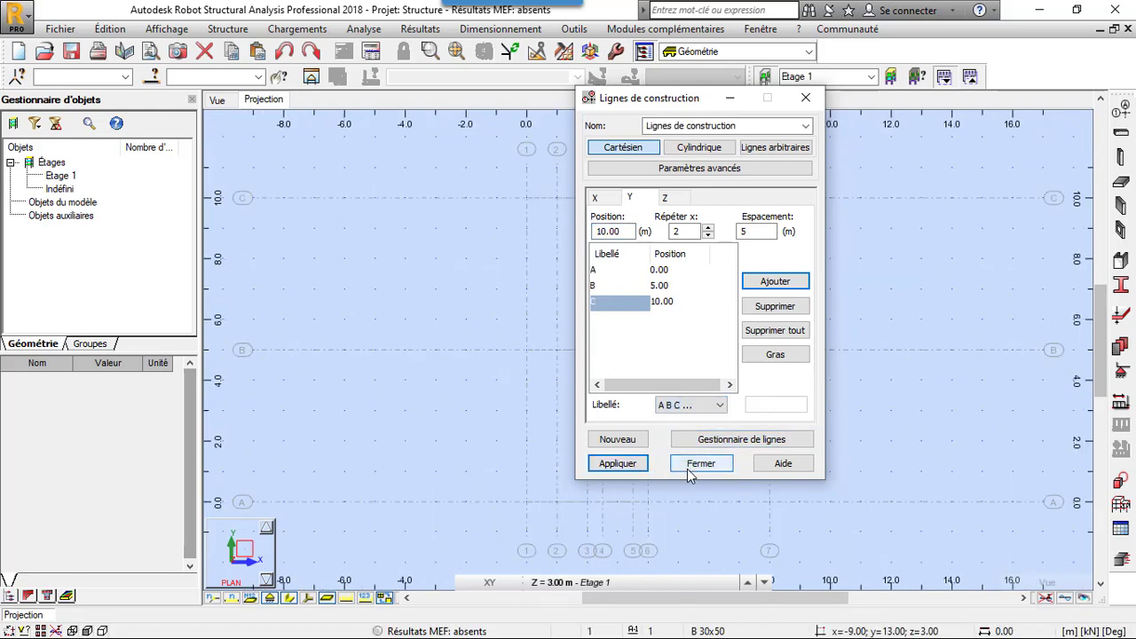
pyautogui.click(721, 465)
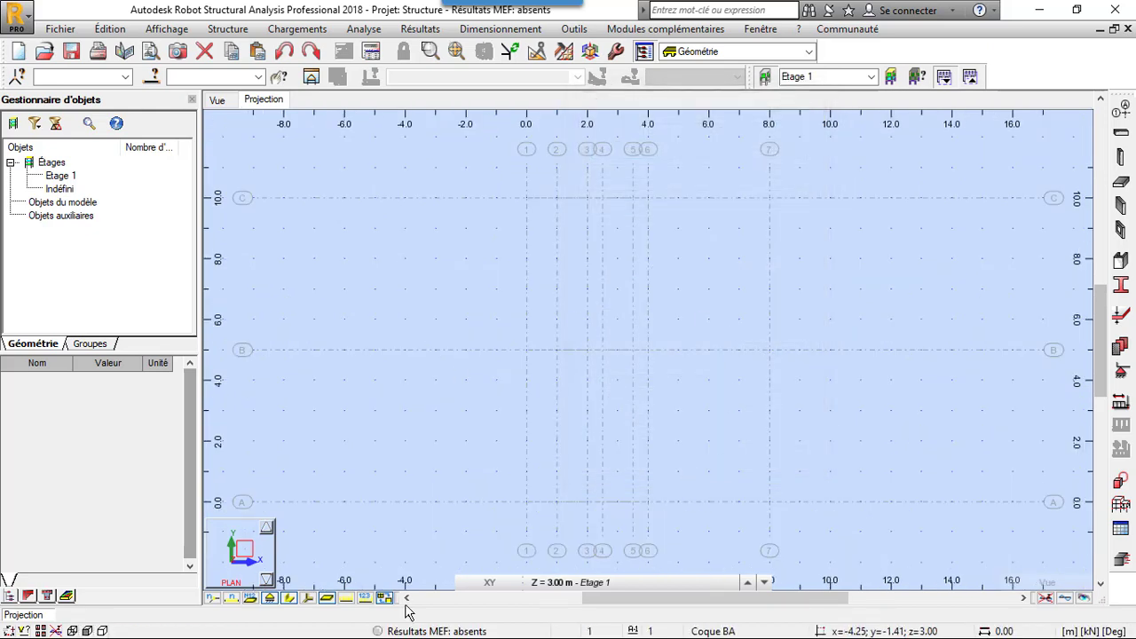
# - Start the Voile (wall) command in the 3D view and set the wall thickness to Dalle 12
pyautogui.click(213, 102)
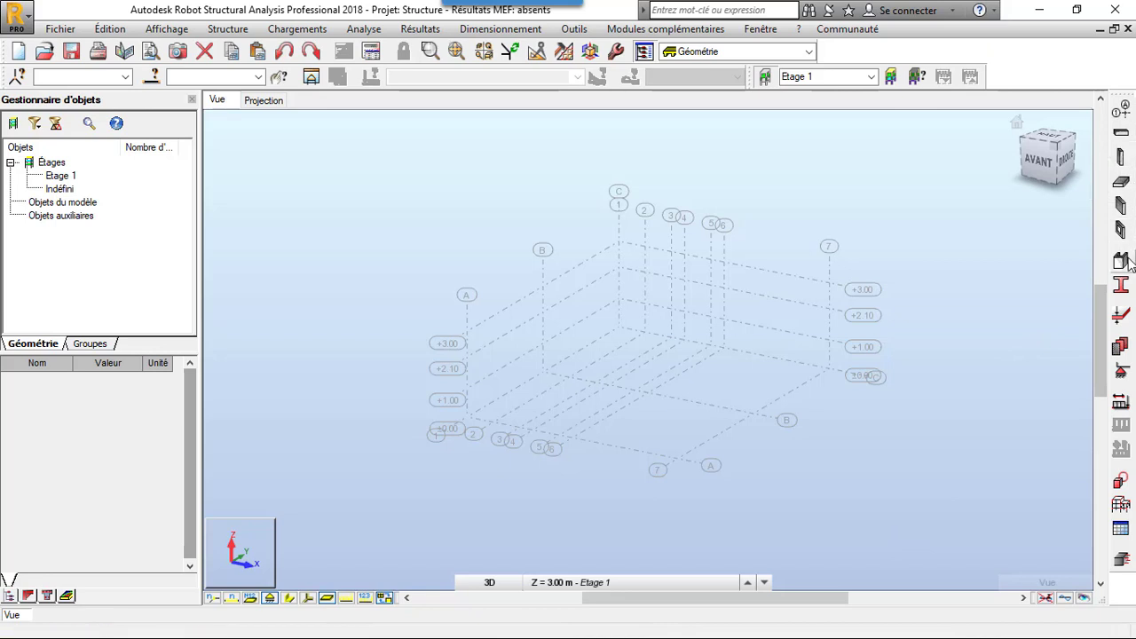
pyautogui.click(1122, 205)
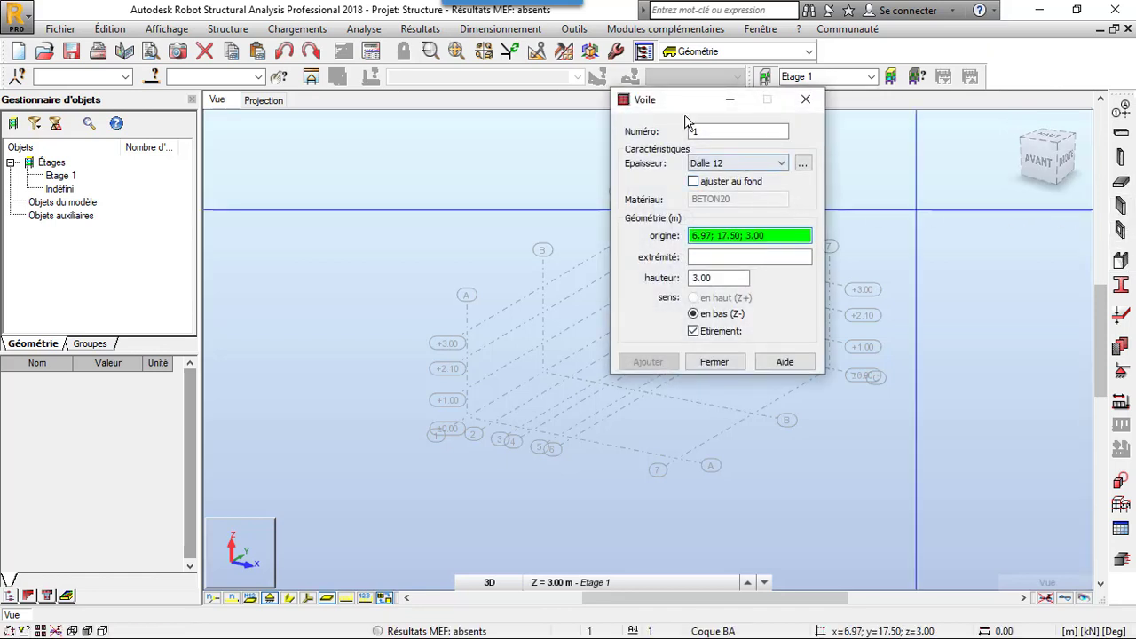
pyautogui.moveTo(684, 101); pyautogui.dragTo(172, 54)
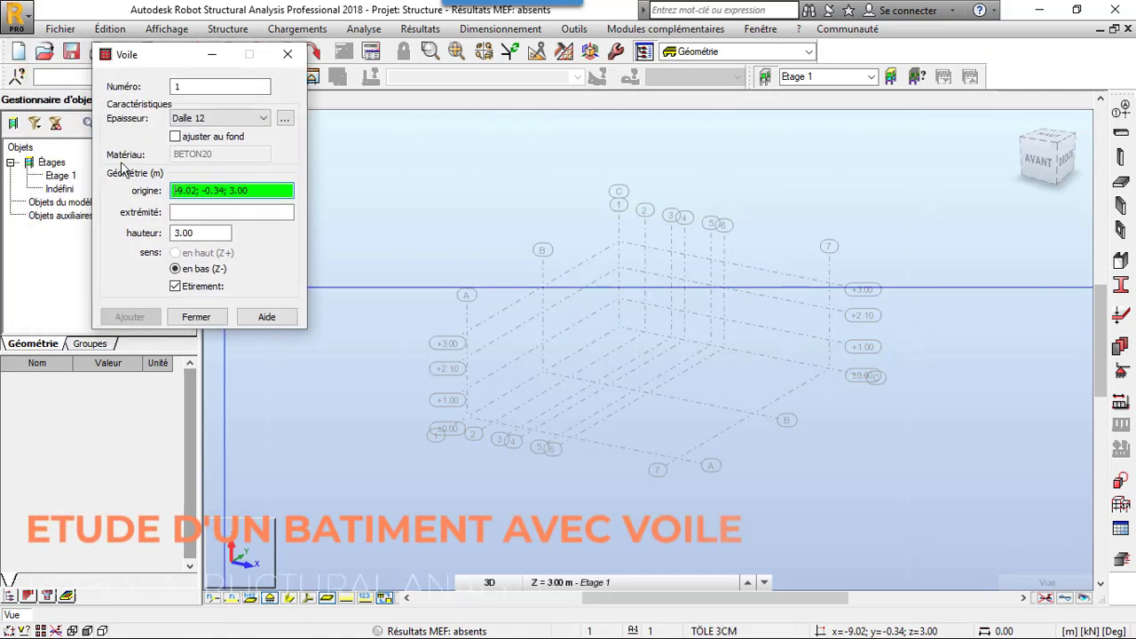
pyautogui.click(286, 122)
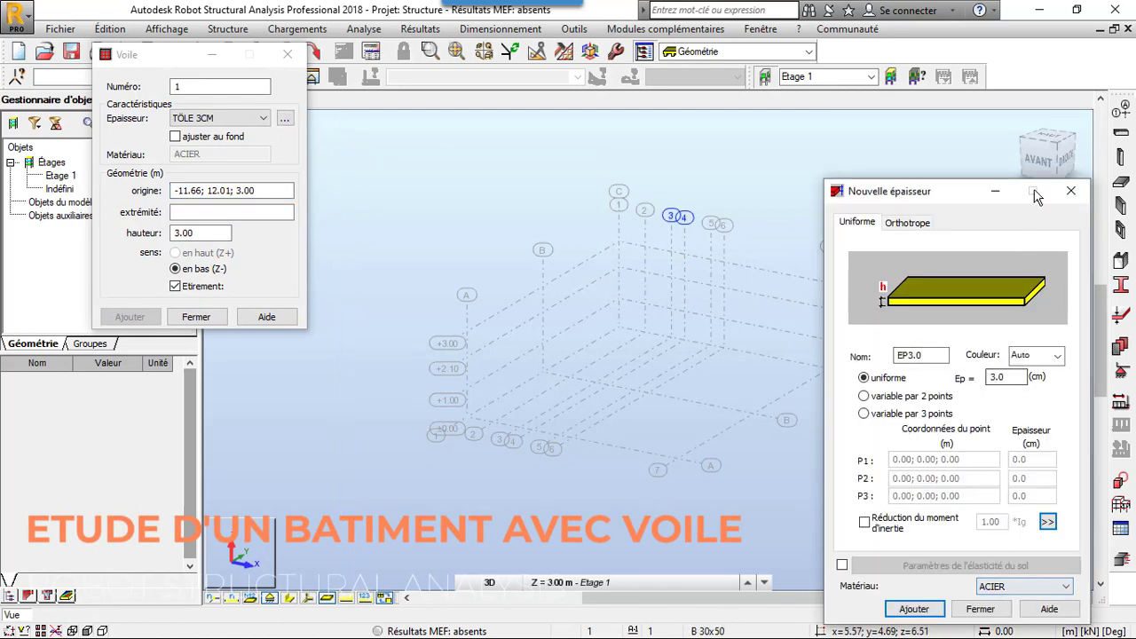
pyautogui.click(1068, 192)
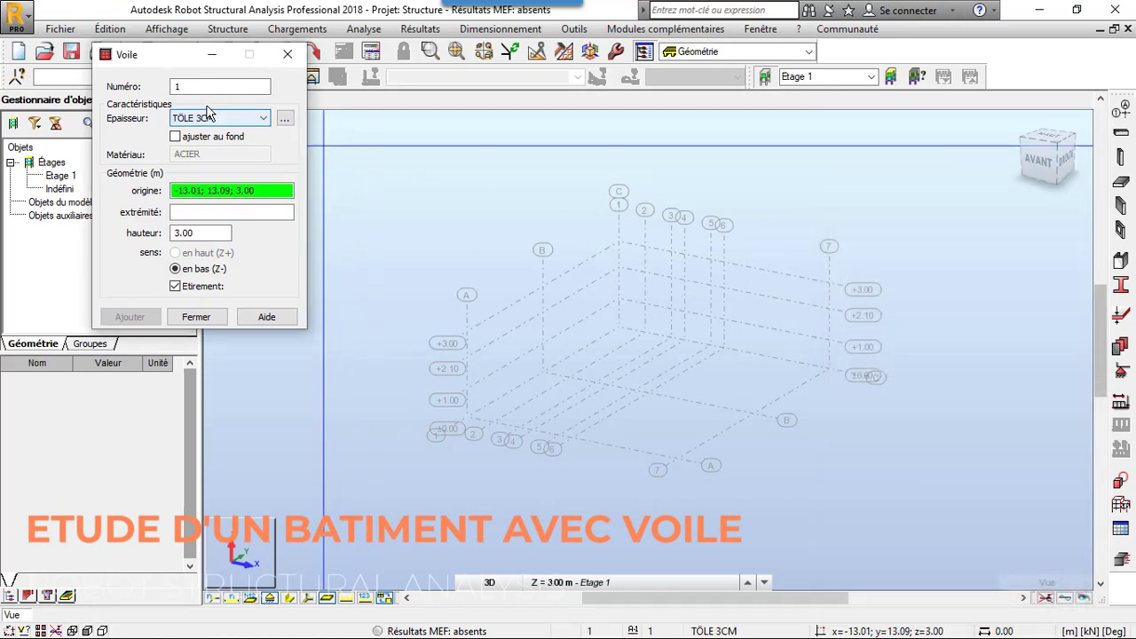
pyautogui.click(212, 120)
pyautogui.click(198, 133)
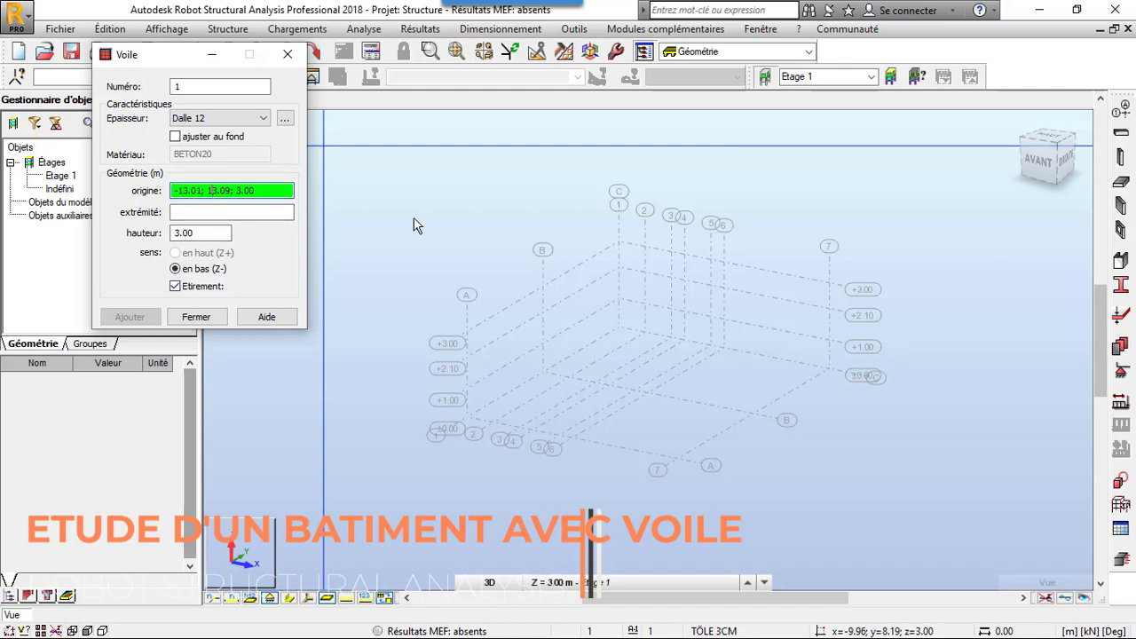
# - Draw a 3.00 m high wall along line A from (0.00; 0.00; 3.00) to (4.00; 0.00; 3.00) and end the chain
pyautogui.click(476, 334)
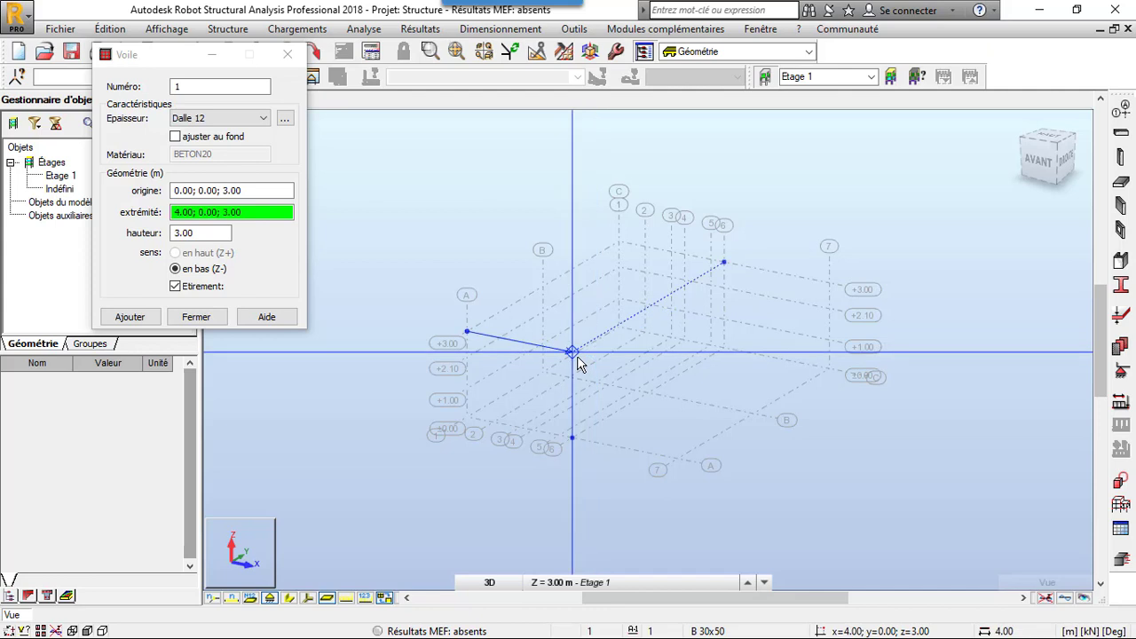
pyautogui.click(582, 362)
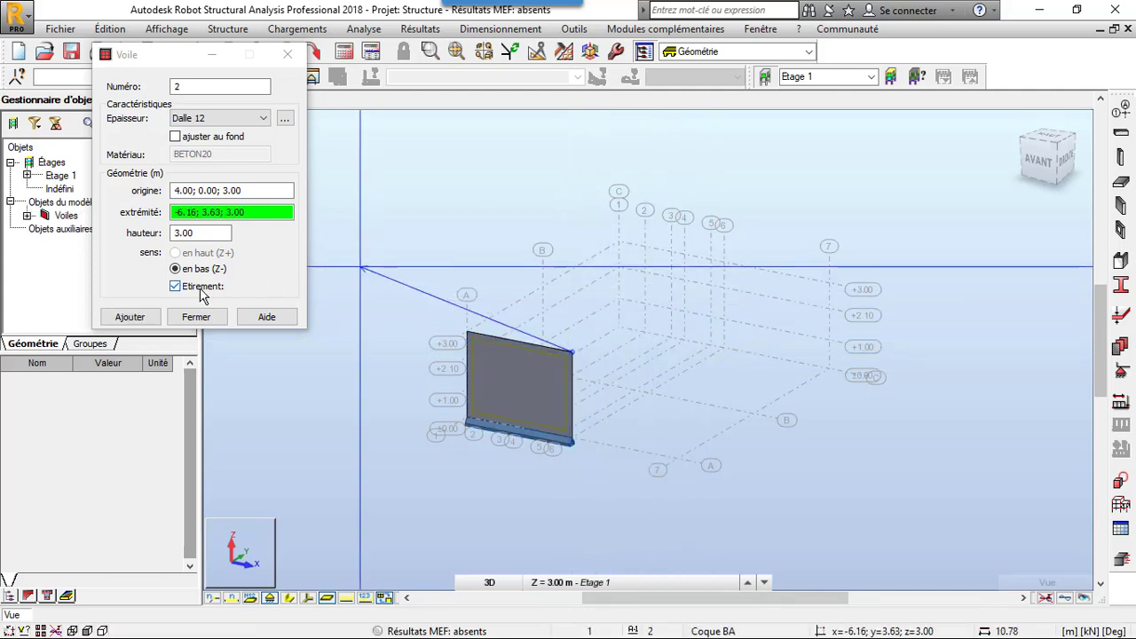
pyautogui.press('Escape')
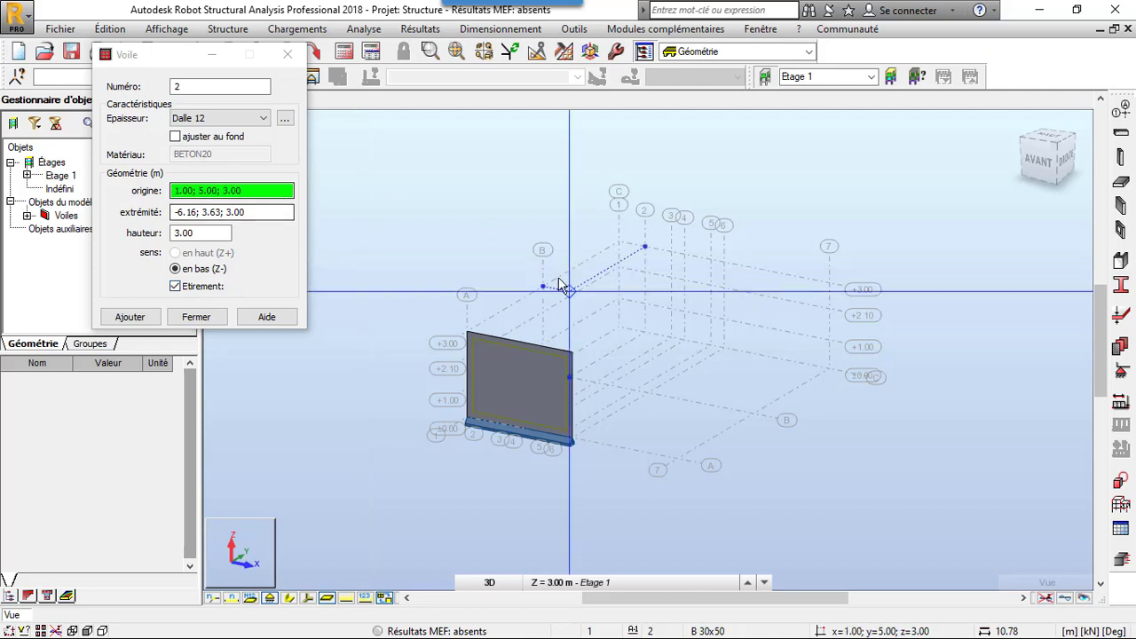
# - Draw connected walls at Z 3.00 m from (0.00; 5.00) to (0.00; 10.00) and on to (2.50; 10.00), and finish the wall command
pyautogui.click(543, 286)
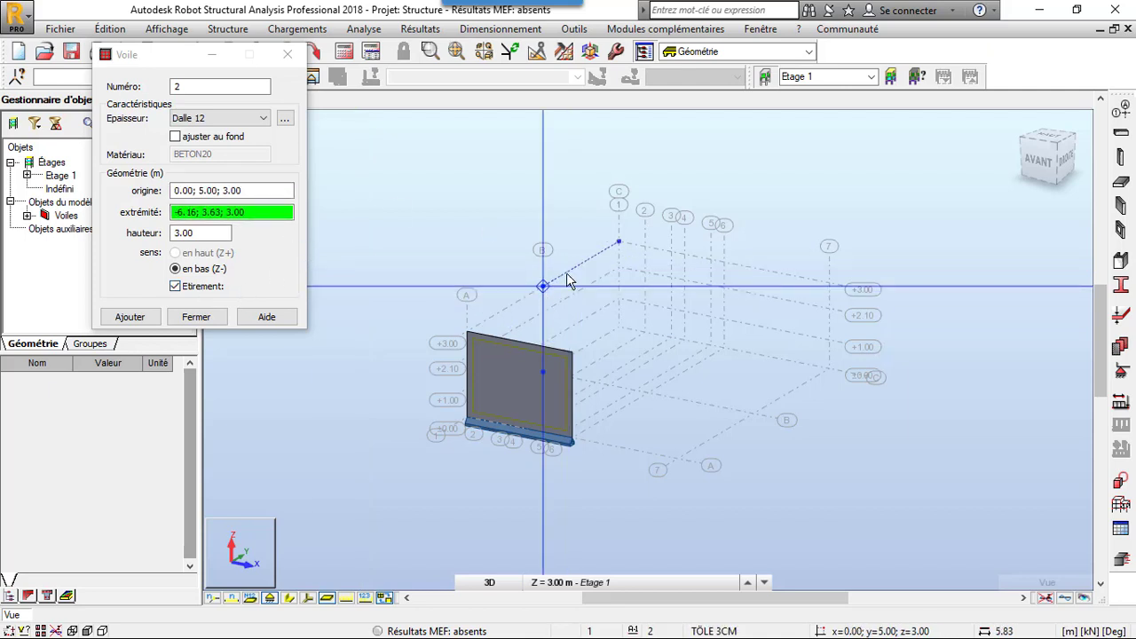
pyautogui.click(618, 242)
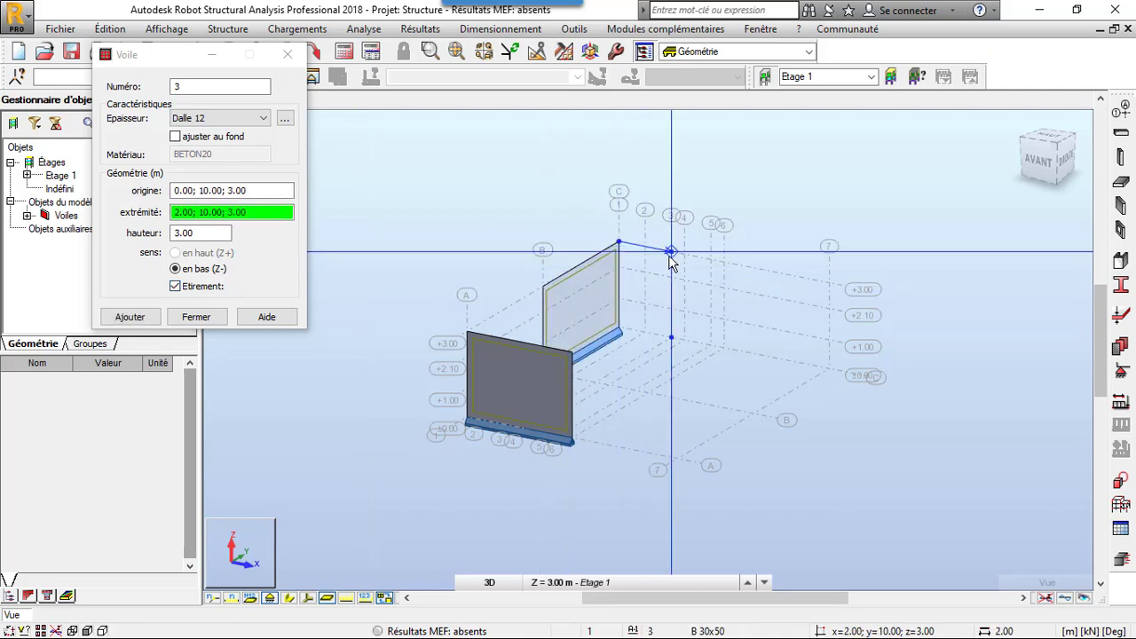
pyautogui.scroll(3, 671, 262)
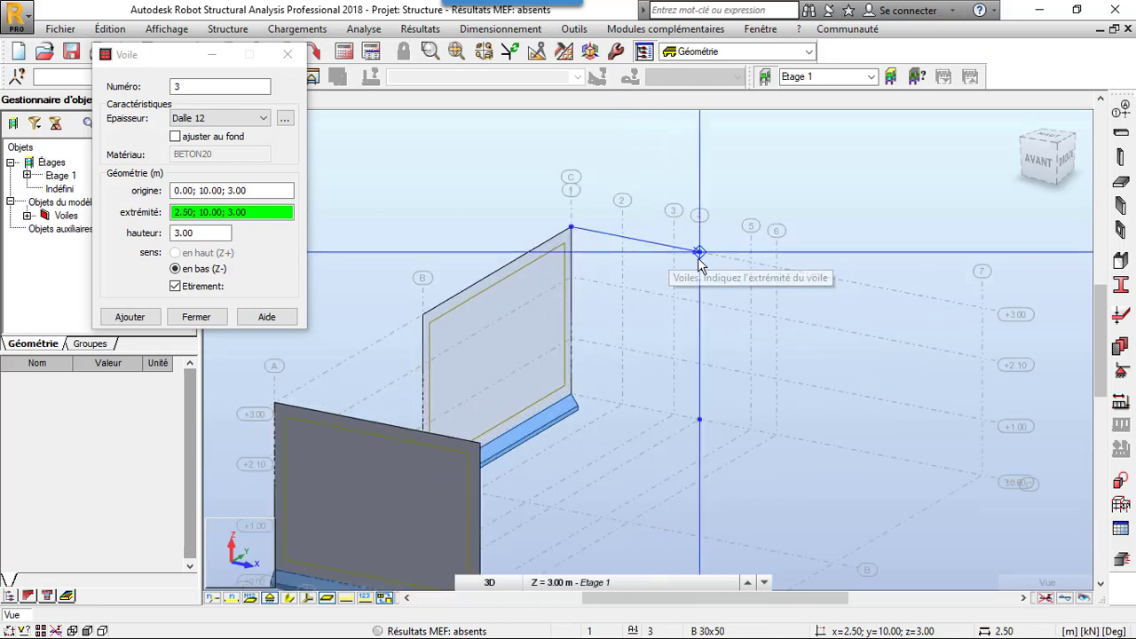
pyautogui.click(700, 254)
pyautogui.click(285, 54)
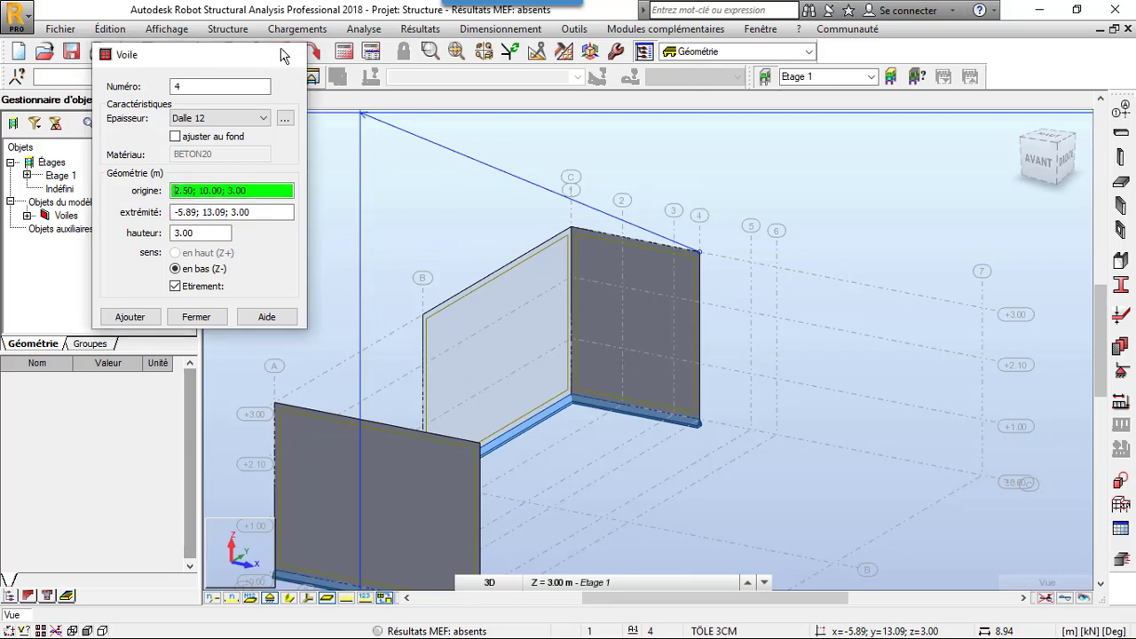
# - Define a new rectangular Poteau BA column section C R30x30 in BETON20 with b 30 cm and h 30 cm
pyautogui.scroll(-3, 447, 149)
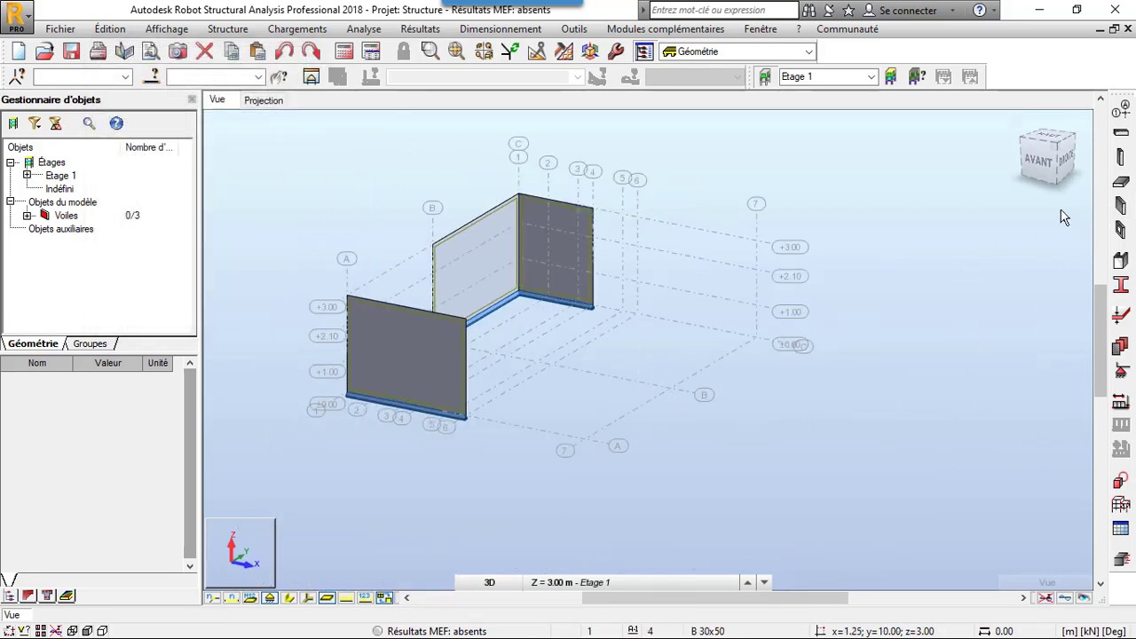
pyautogui.click(1120, 157)
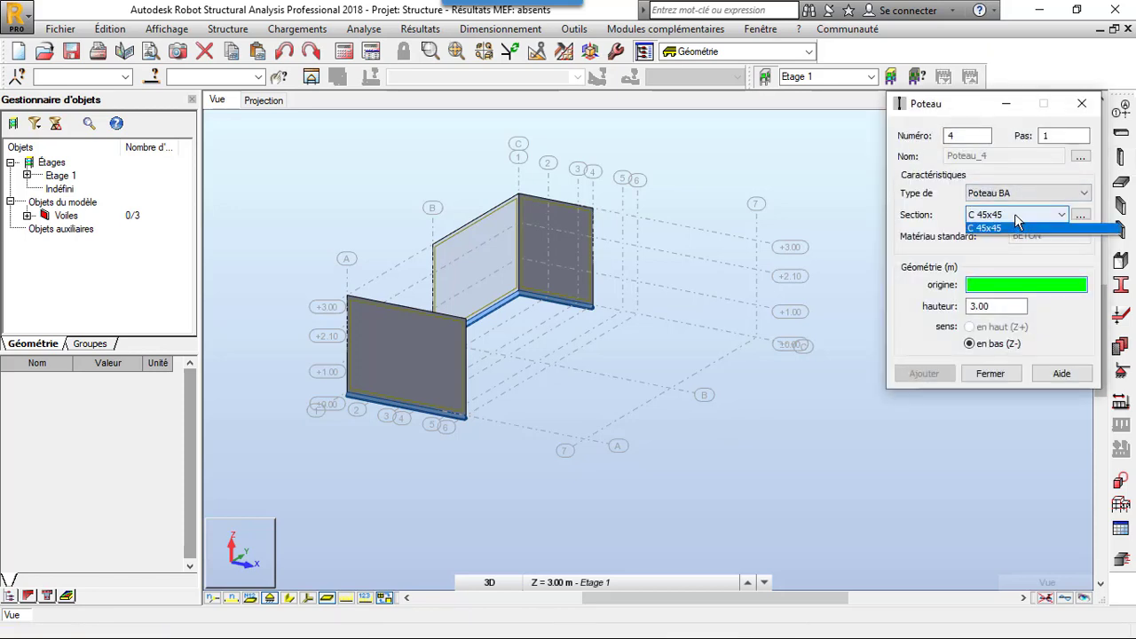
pyautogui.click(1018, 221)
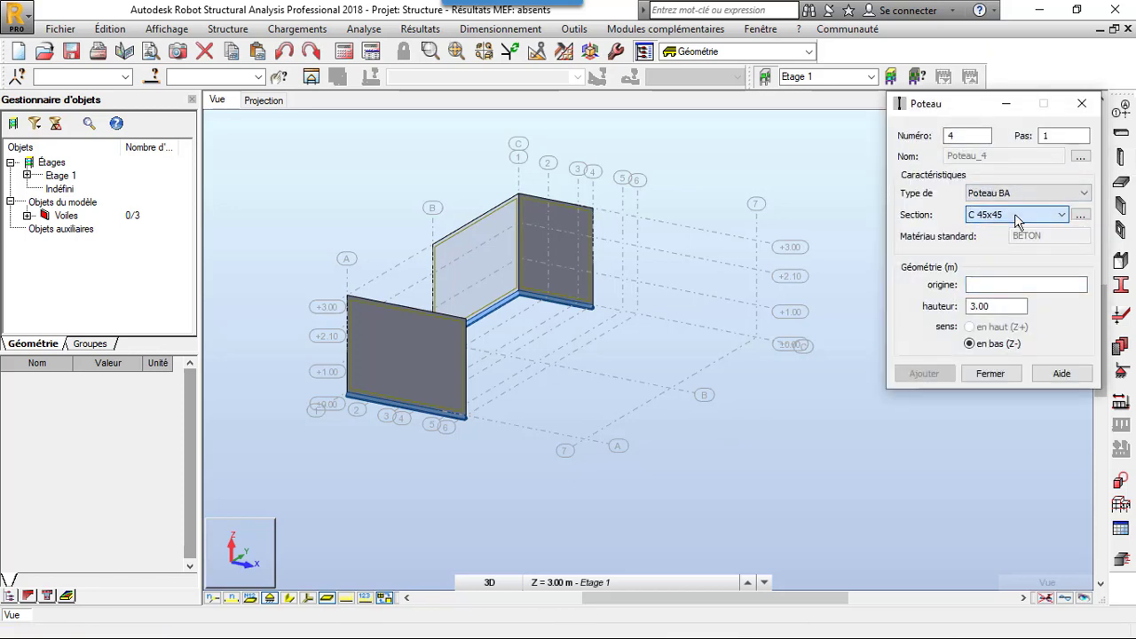
pyautogui.click(1080, 216)
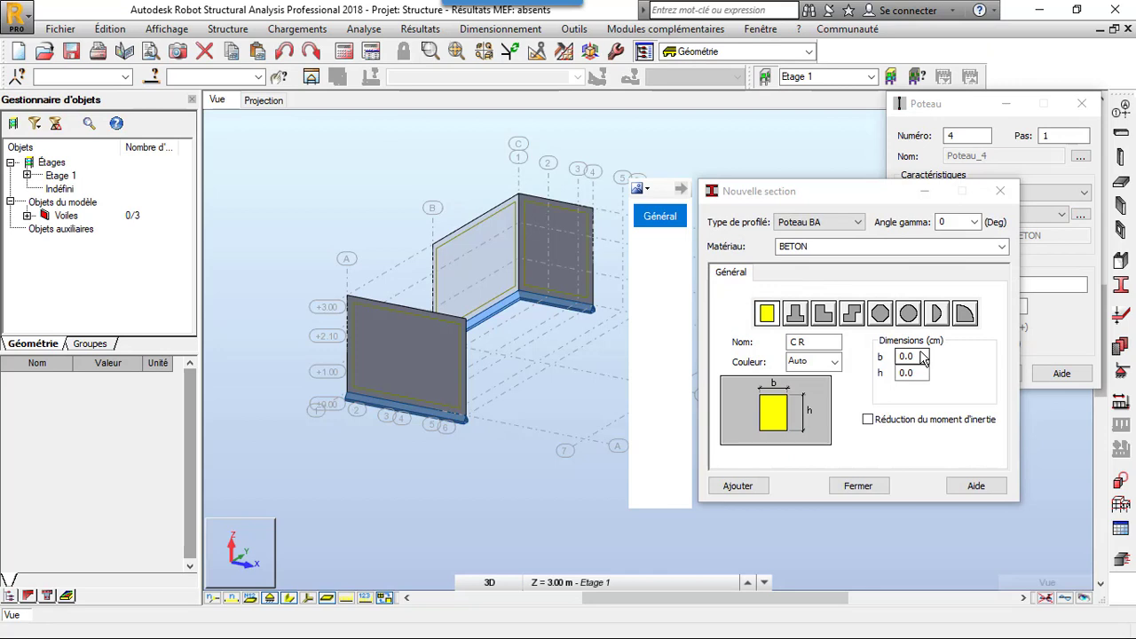
pyautogui.click(1002, 246)
pyautogui.click(931, 276)
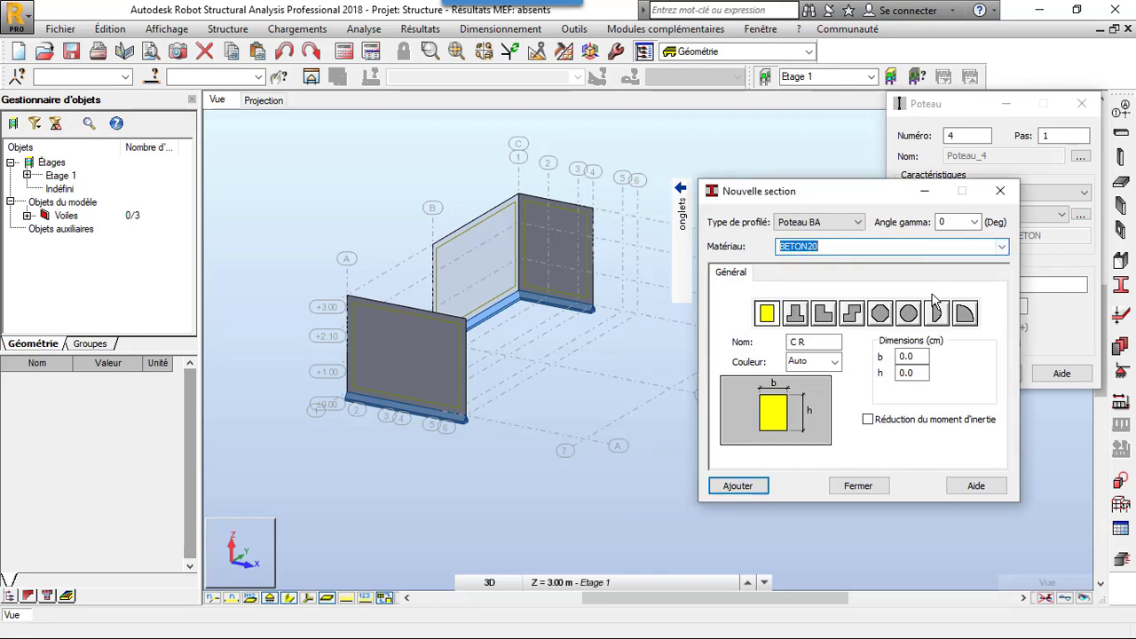
pyautogui.click(912, 356)
pyautogui.write('3')
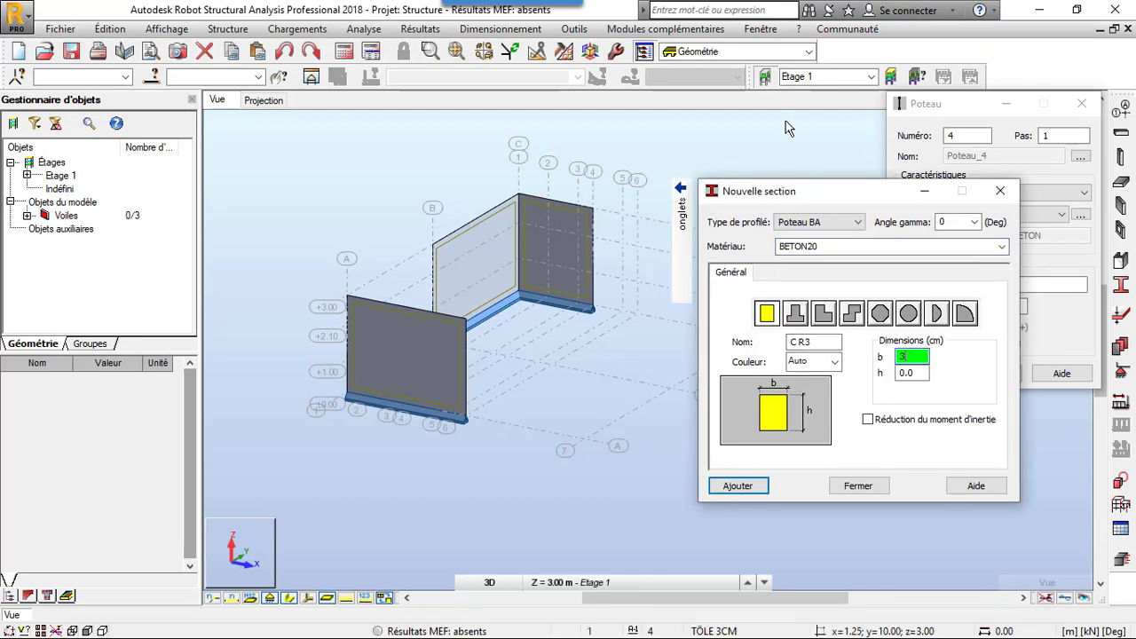
pyautogui.write('0')
pyautogui.press('Tab')
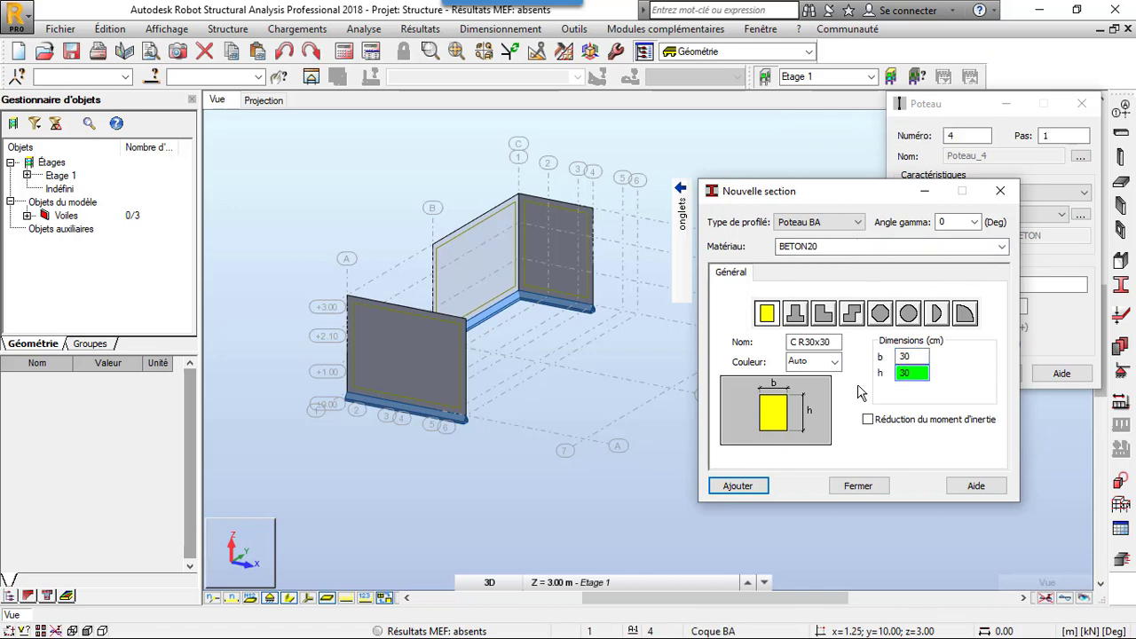
pyautogui.click(734, 488)
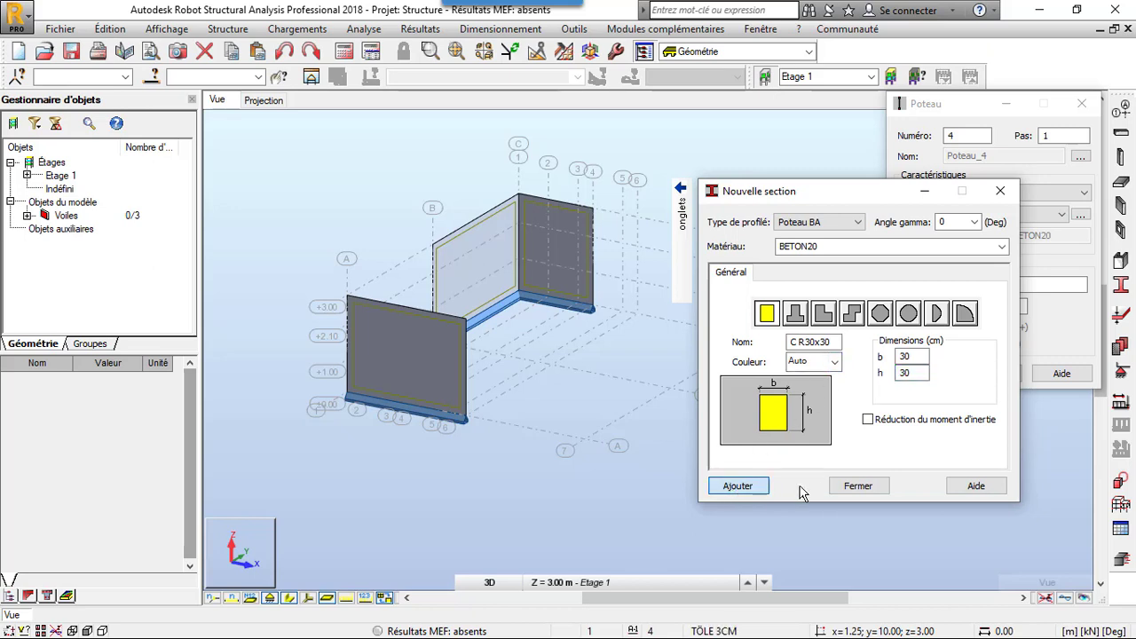
pyautogui.click(855, 487)
# - Place C R30x30 columns from Z 3.00 m down at grid intersections 7-A, 7-B, 7-C, 6-C and 6-B
pyautogui.click(1028, 285)
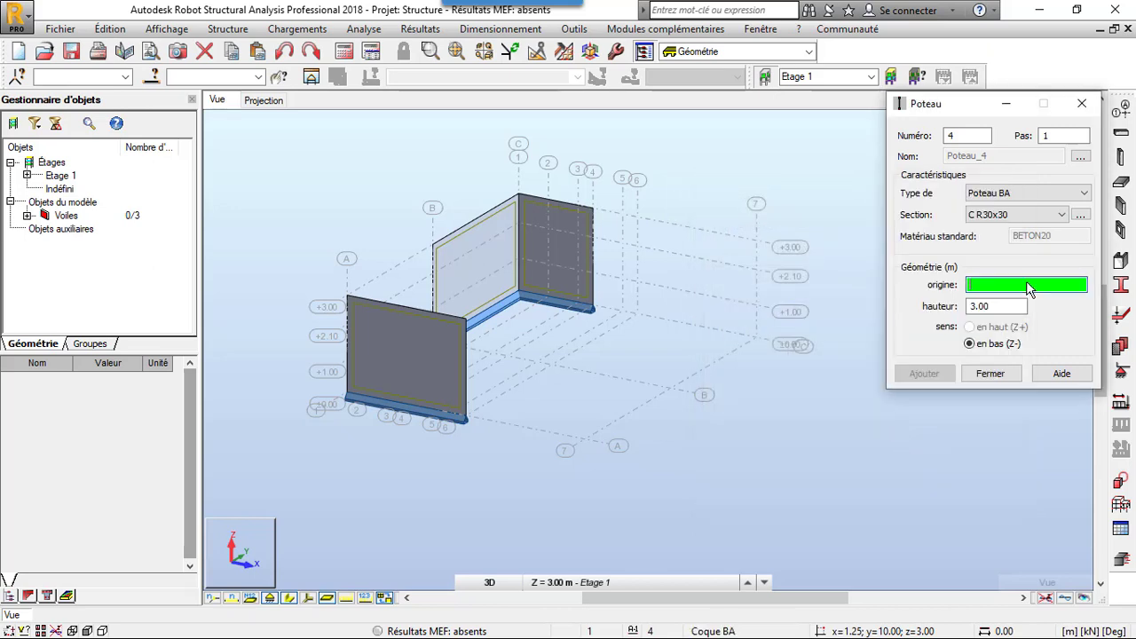
pyautogui.click(601, 353)
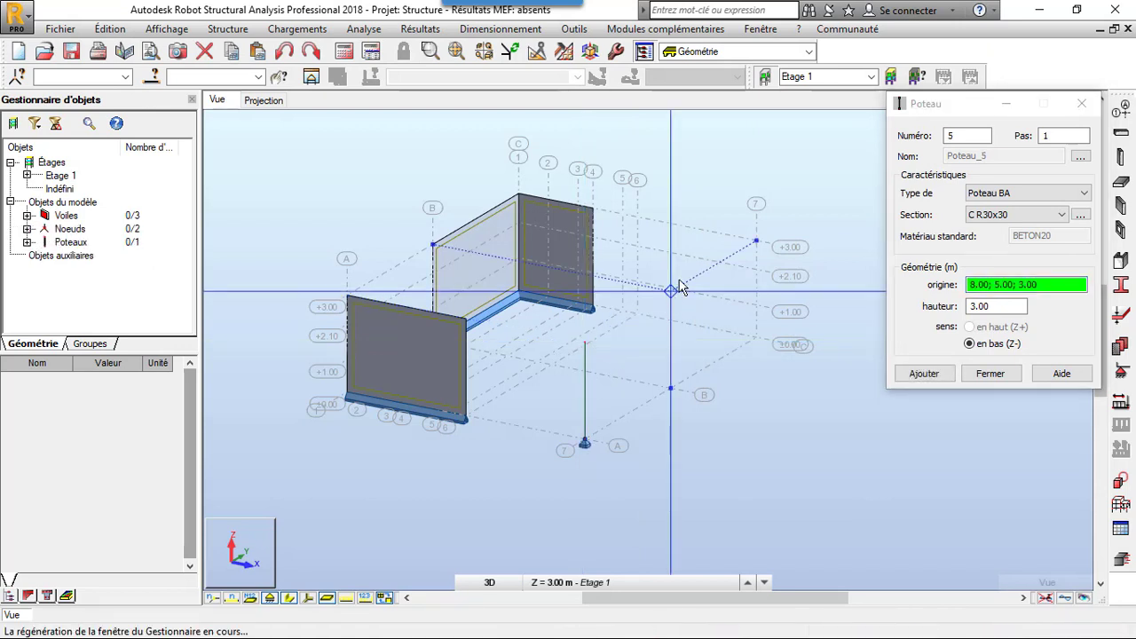
pyautogui.click(679, 283)
pyautogui.click(756, 239)
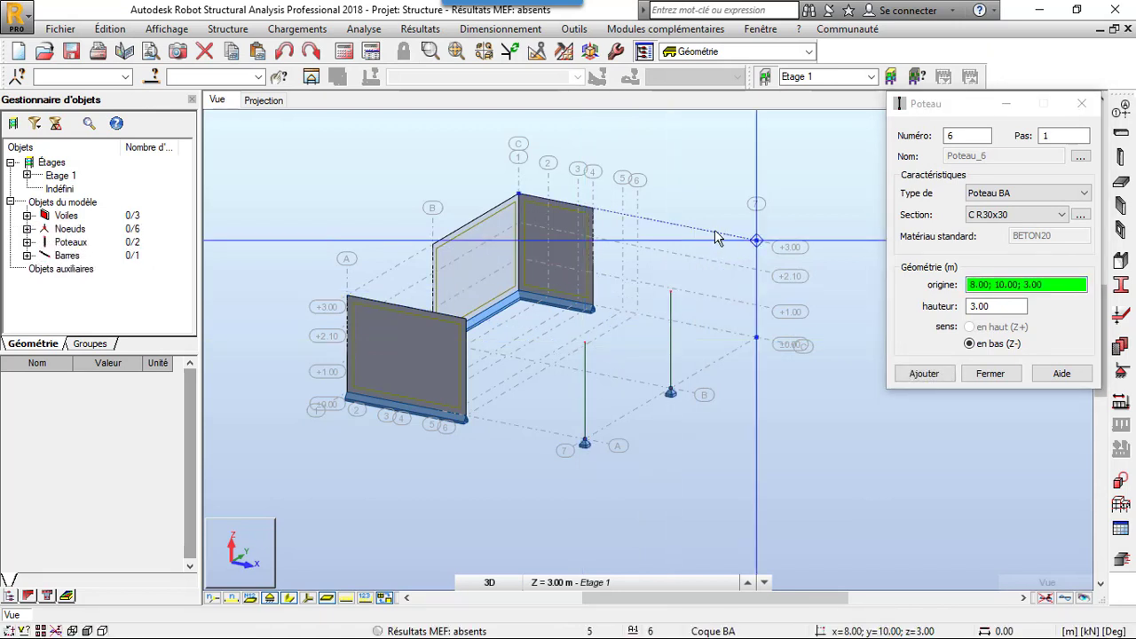
pyautogui.click(653, 235)
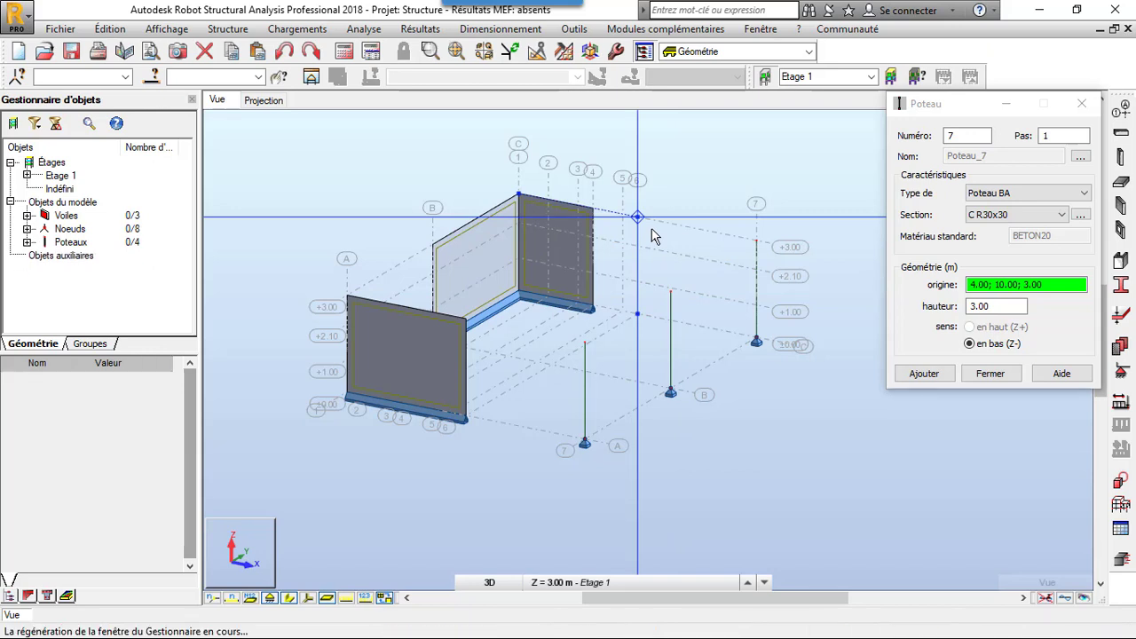
pyautogui.click(561, 266)
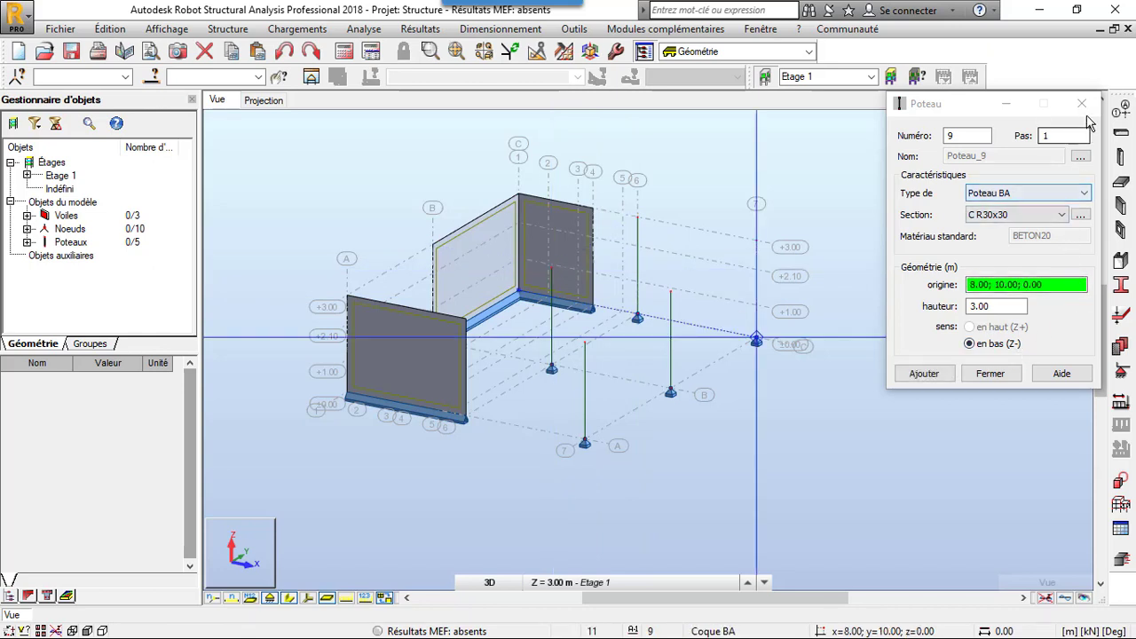
pyautogui.click(1082, 104)
# - Define a new rectangular Poutre BA beam section B R30x50 in BETON20 with b 30 cm and h 50 cm, and select it for new beams
pyautogui.click(1121, 134)
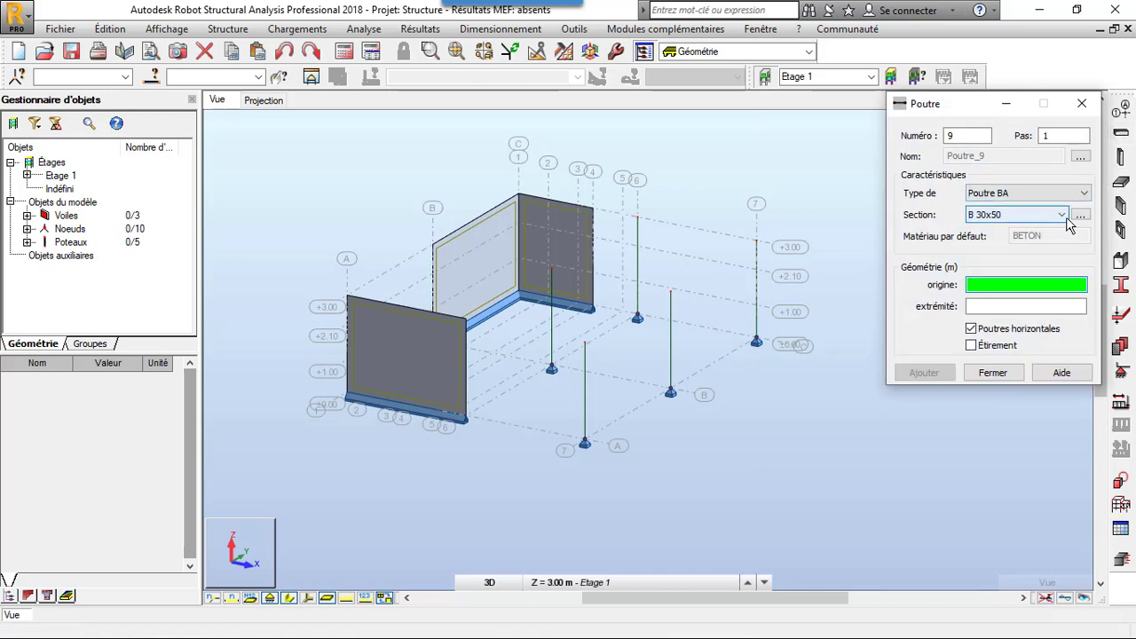
pyautogui.click(1080, 216)
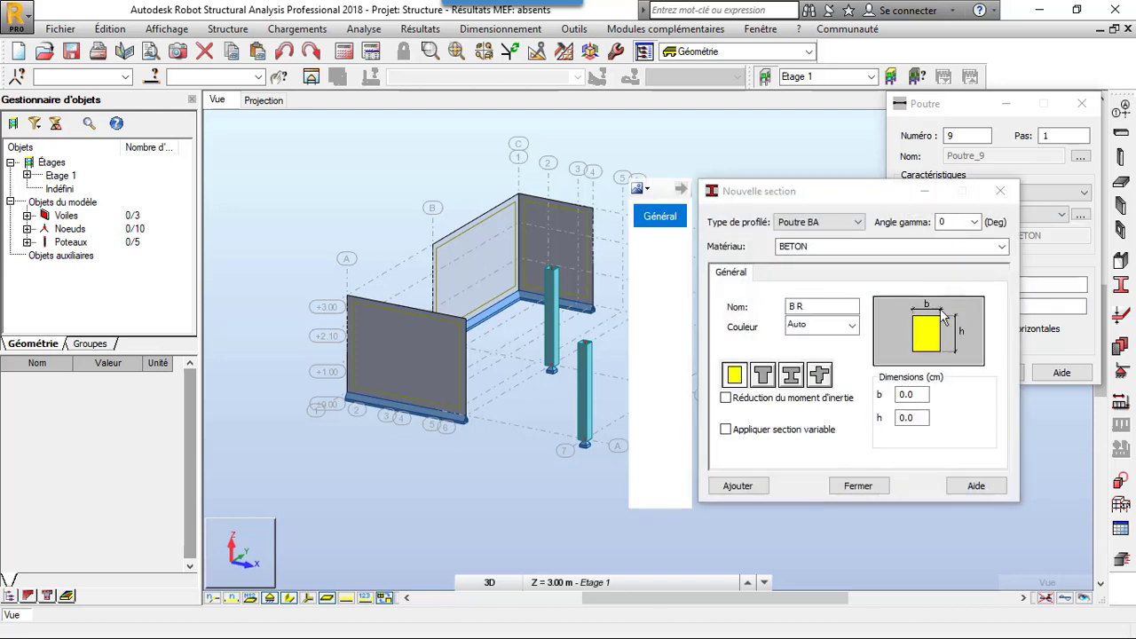
pyautogui.click(957, 249)
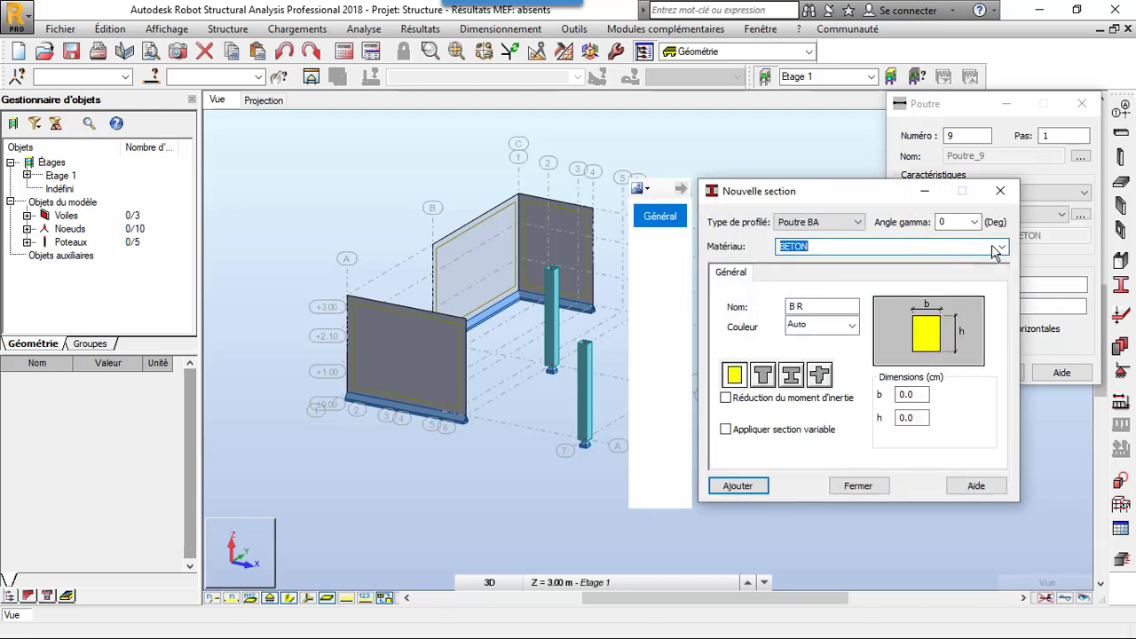
pyautogui.click(1001, 246)
pyautogui.click(960, 269)
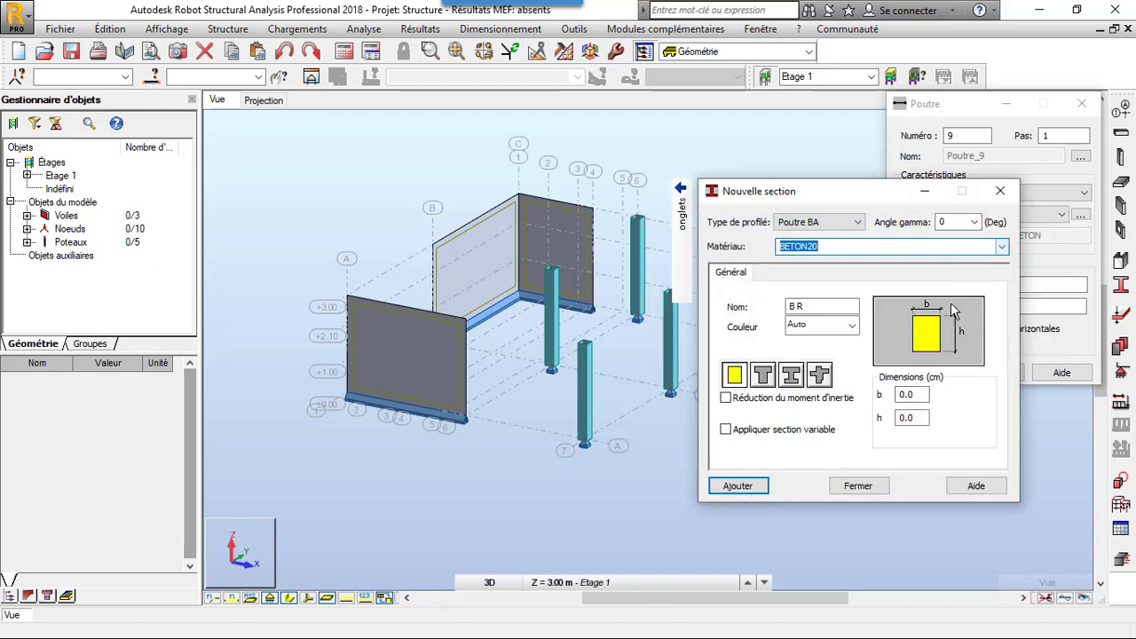
pyautogui.doubleClick(912, 397)
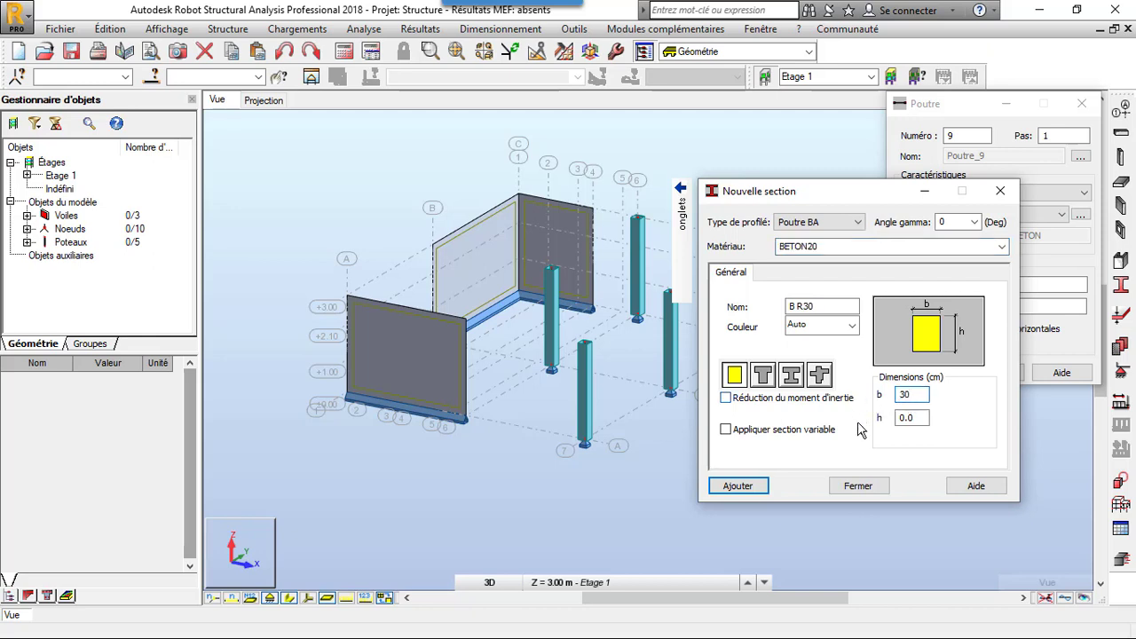
pyautogui.doubleClick(914, 419)
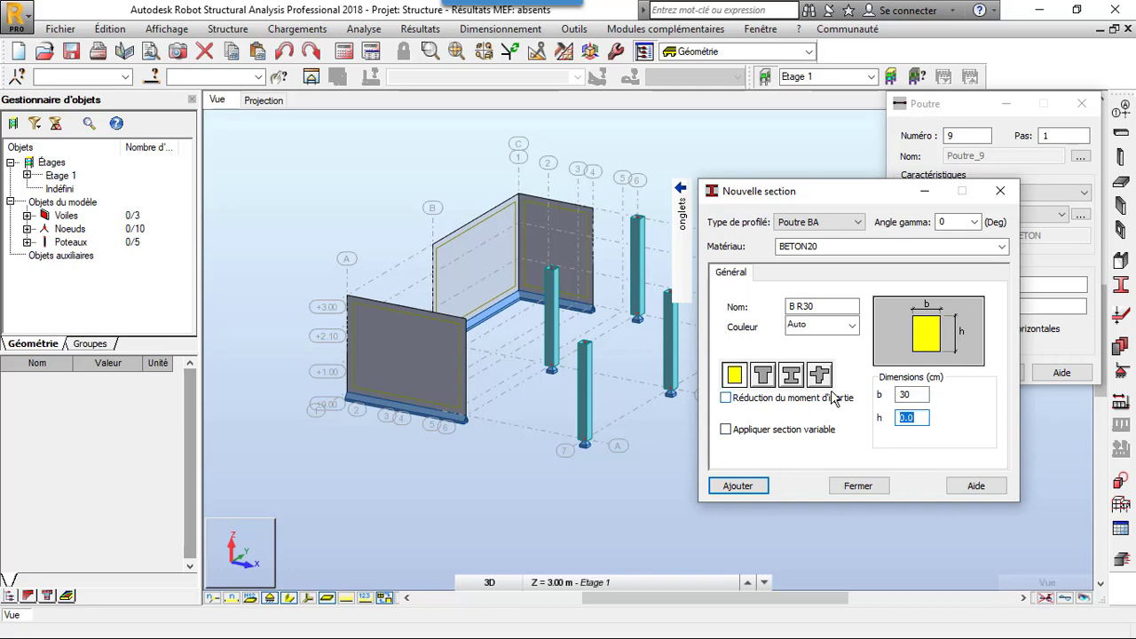
pyautogui.click(735, 488)
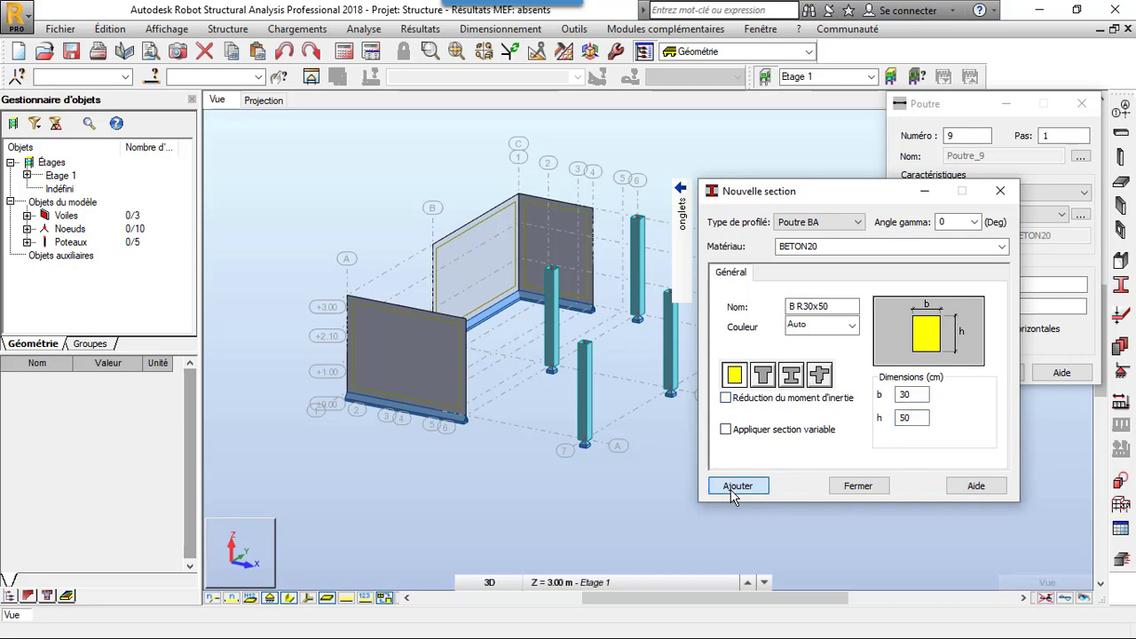
pyautogui.click(859, 486)
pyautogui.click(1047, 217)
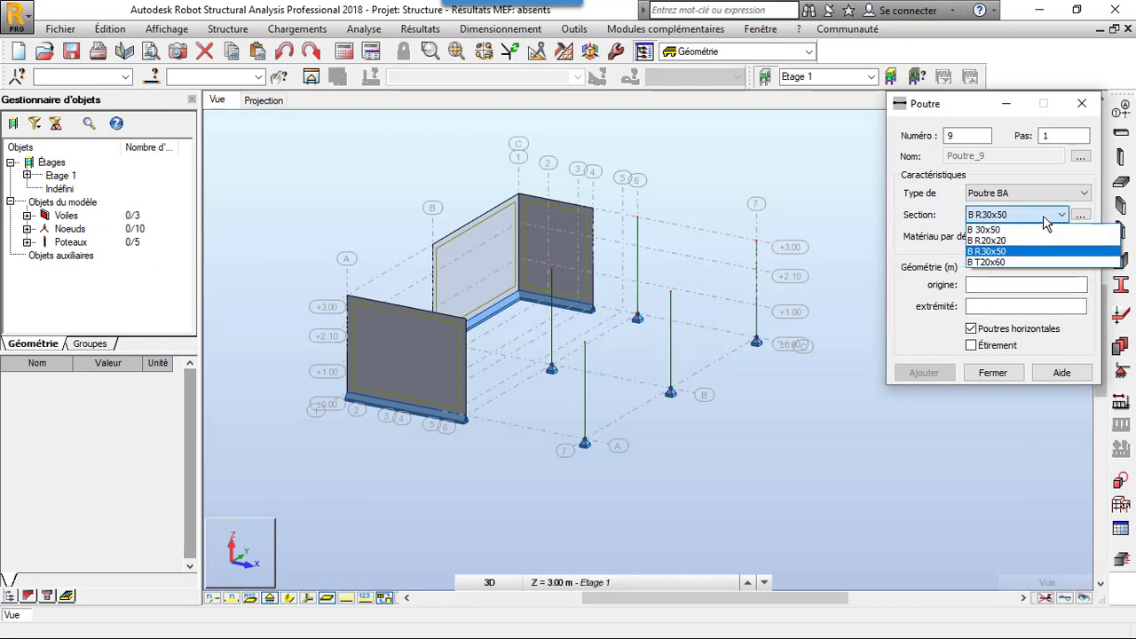
pyautogui.click(1045, 251)
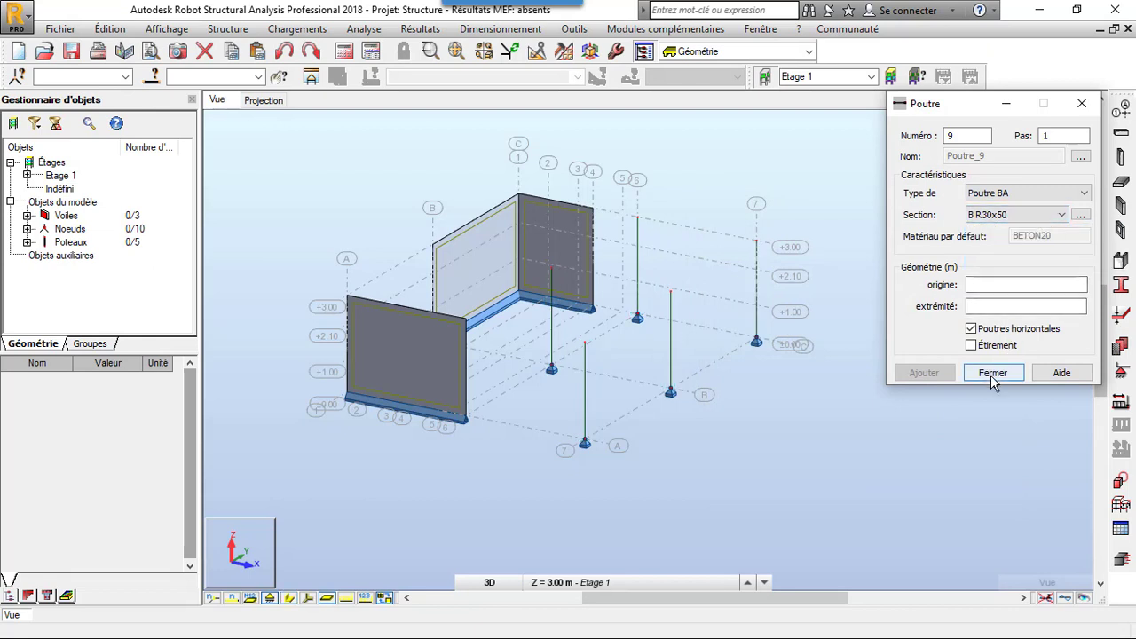
# - Draw B R30x50 beams at Z 3.00 m along lines B, A and C from the wall ends to line 7
pyautogui.click(1025, 284)
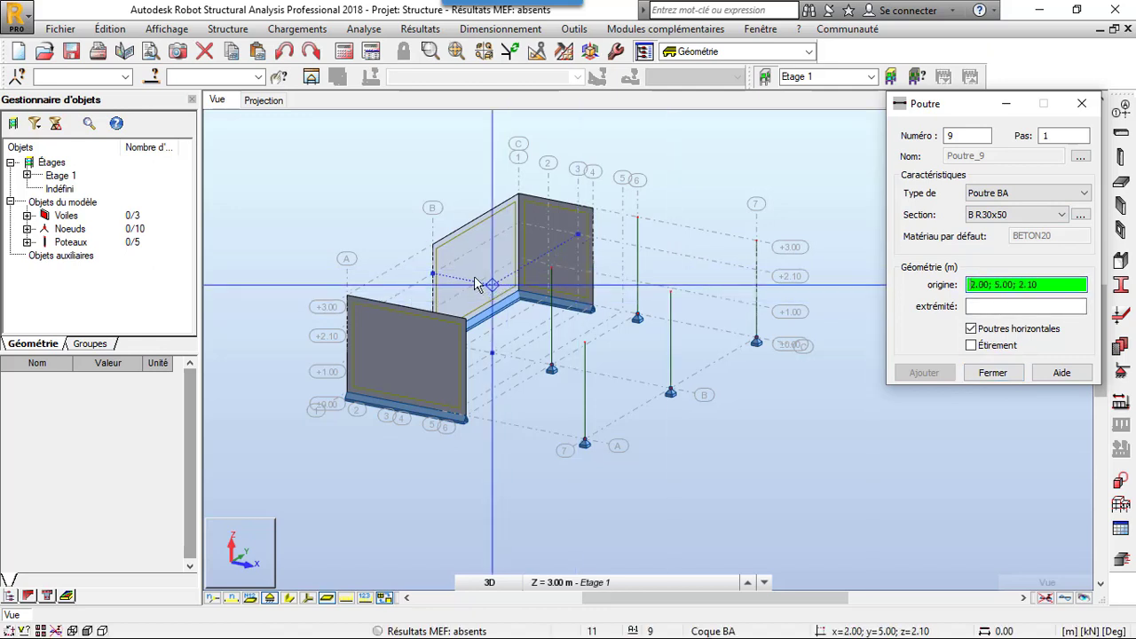
pyautogui.click(434, 246)
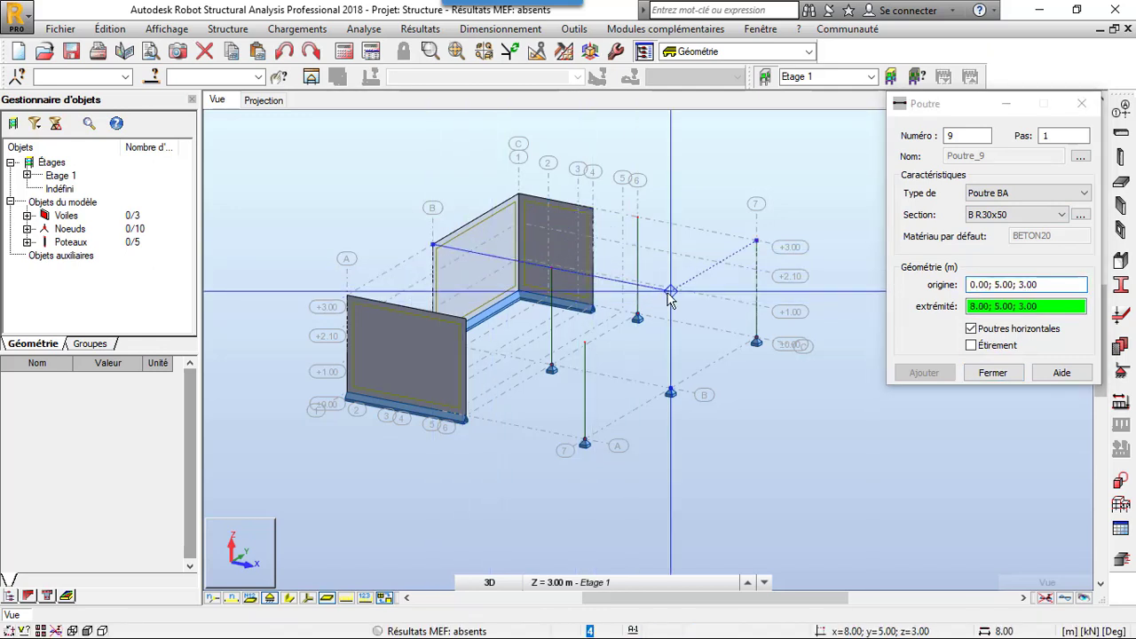
pyautogui.click(671, 293)
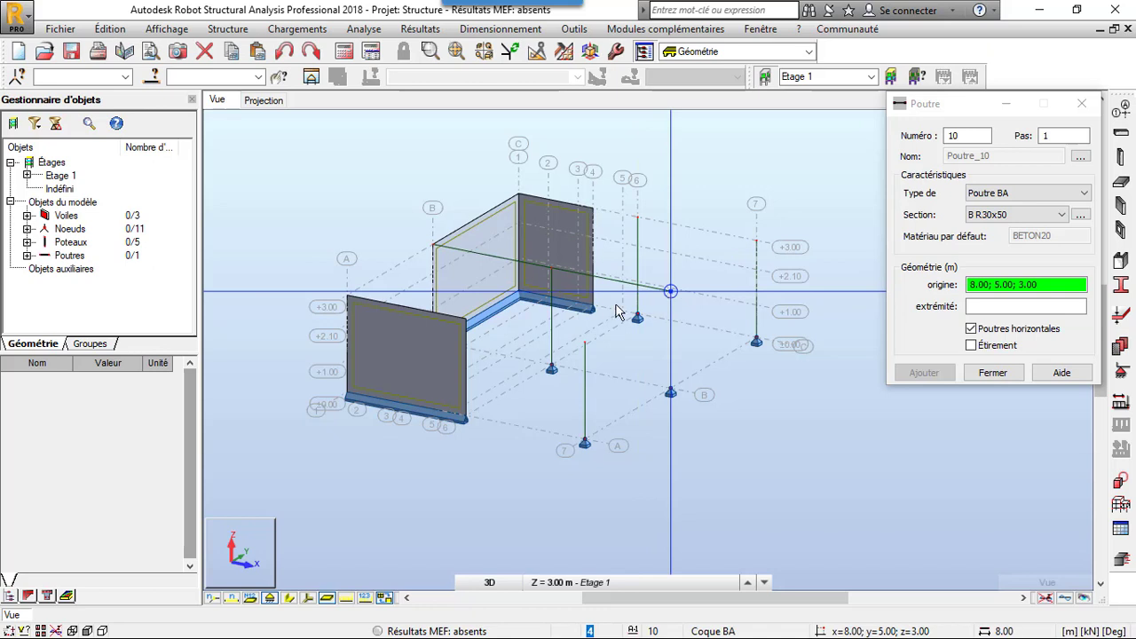
pyautogui.click(473, 329)
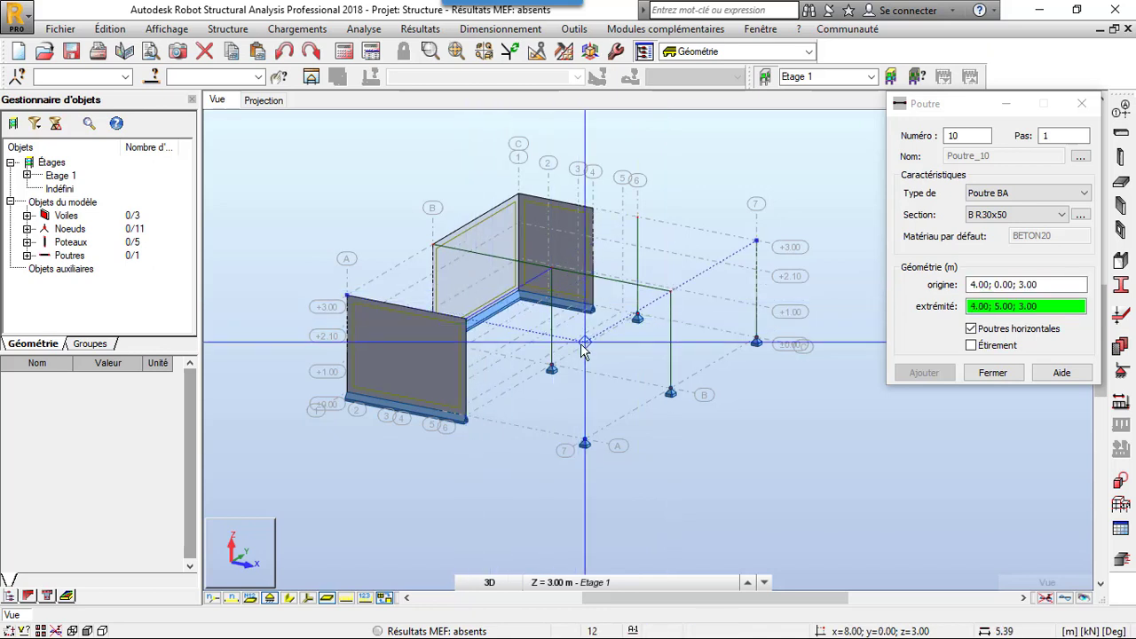
pyautogui.click(591, 215)
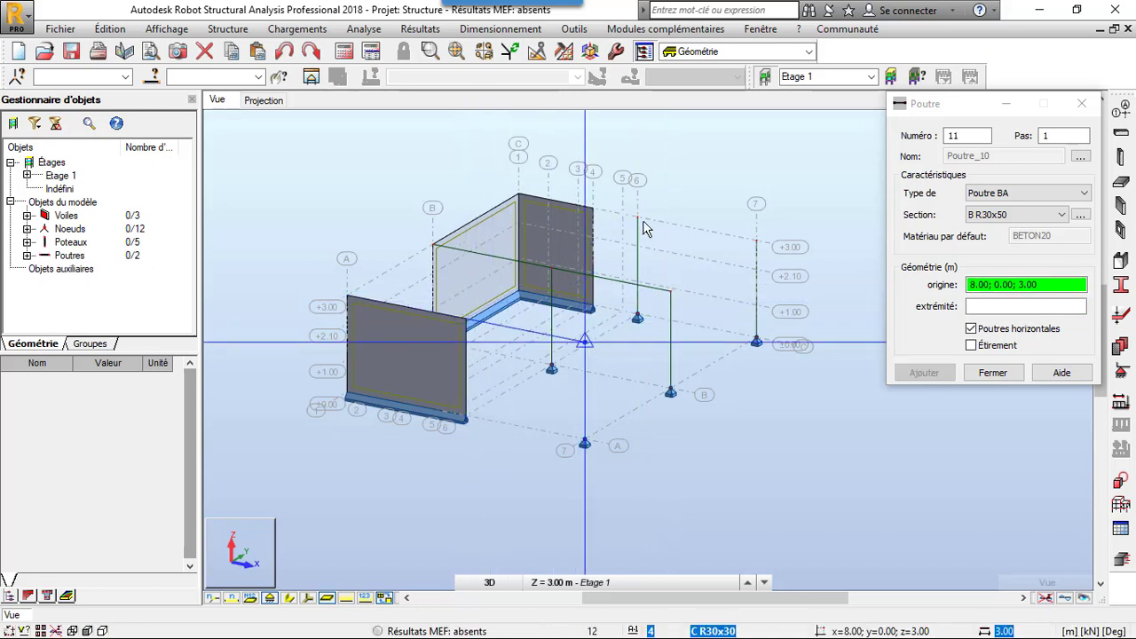
pyautogui.click(596, 213)
pyautogui.click(757, 241)
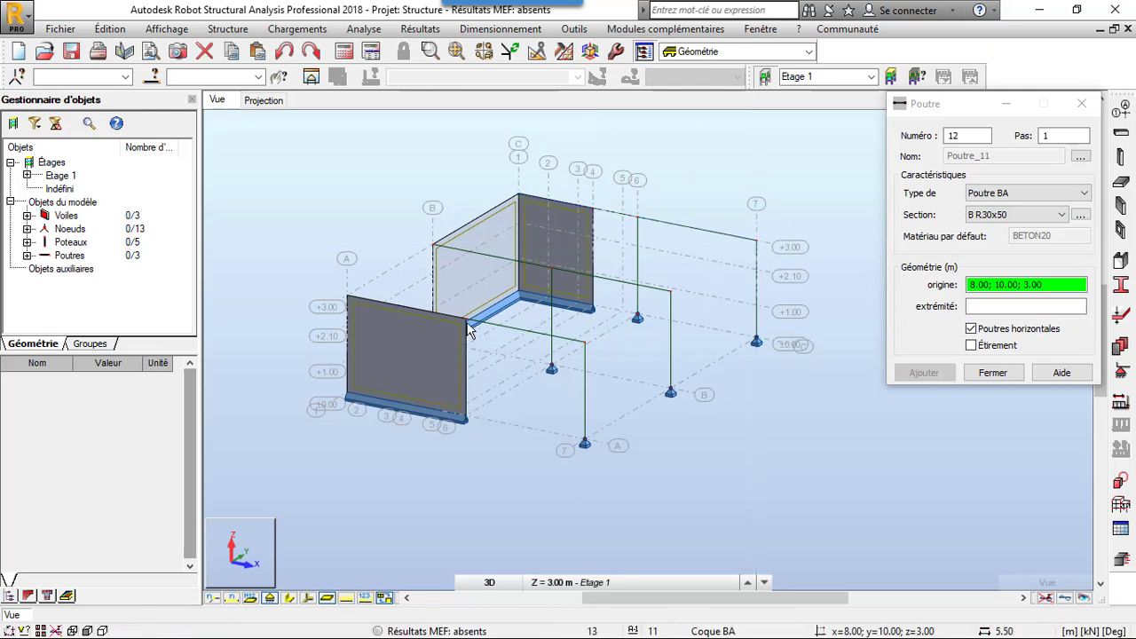
# - Draw B R30x50 beams at Z 3.00 m from (0.00; 0.00) to (0.00; 5.00) and from (4.00; 0.00) to (4.00; 10.00)
pyautogui.click(364, 286)
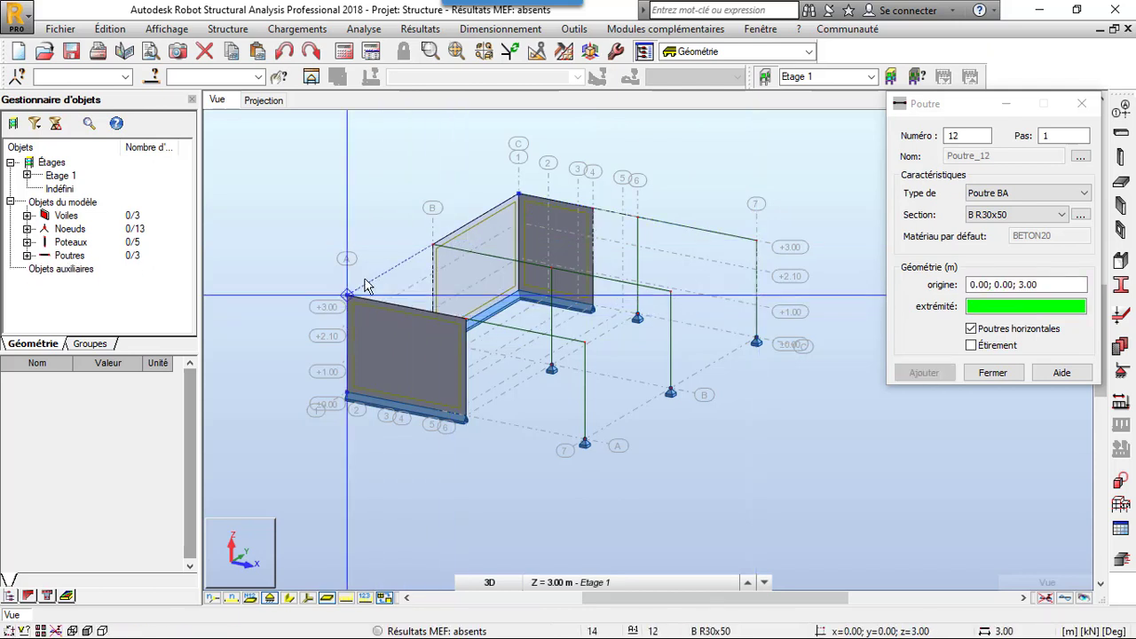
pyautogui.click(432, 247)
pyautogui.click(468, 321)
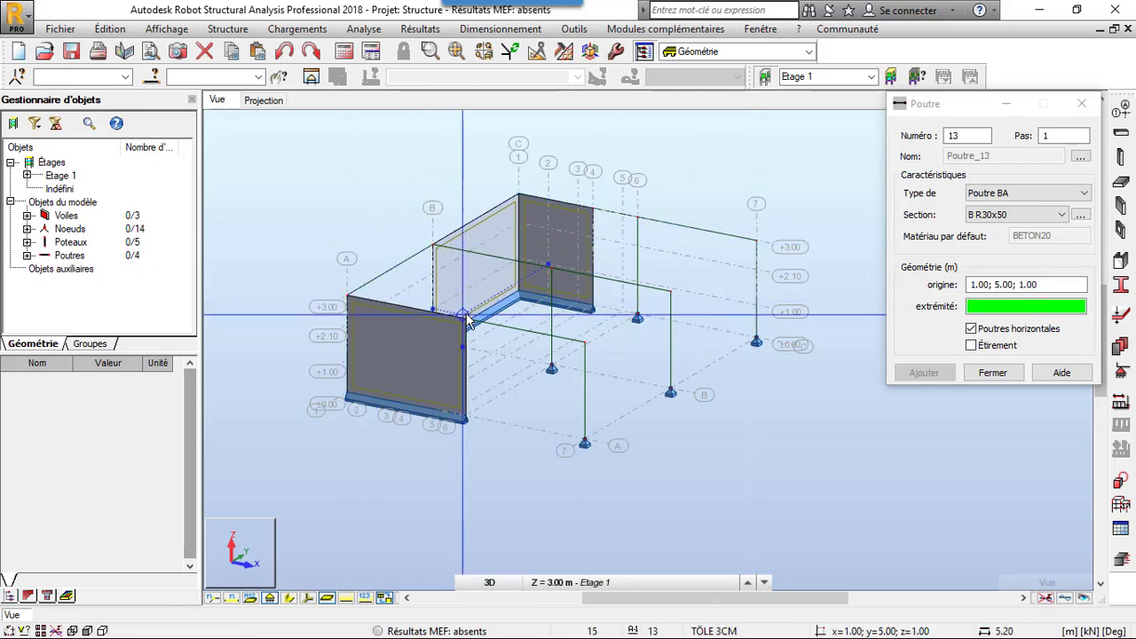
pyautogui.scroll(5, 601, 249)
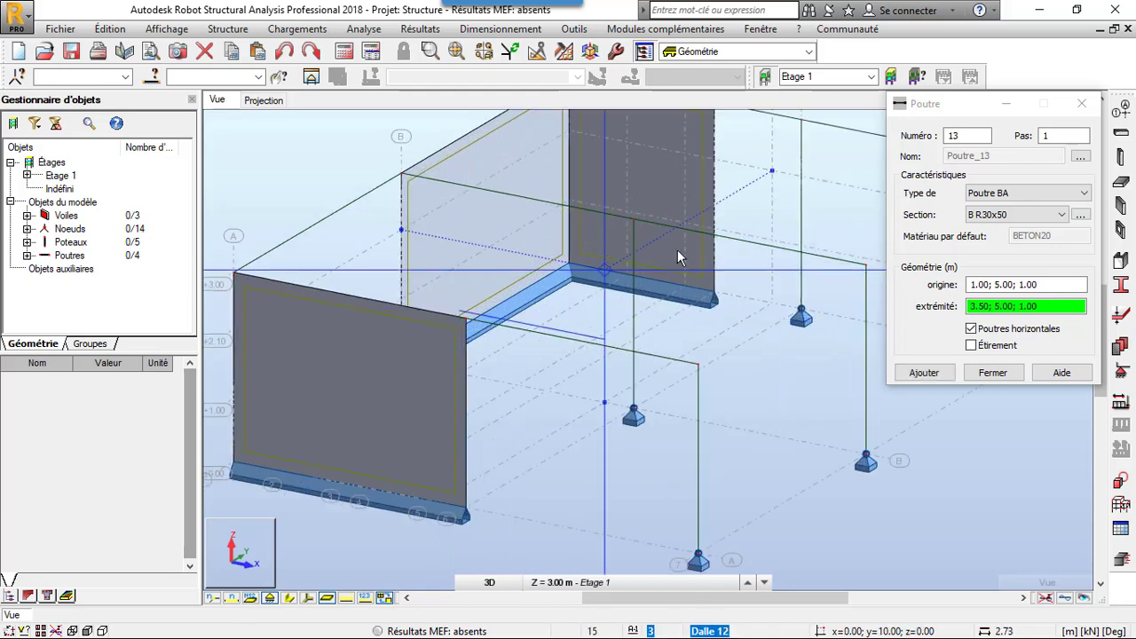
pyautogui.click(995, 284)
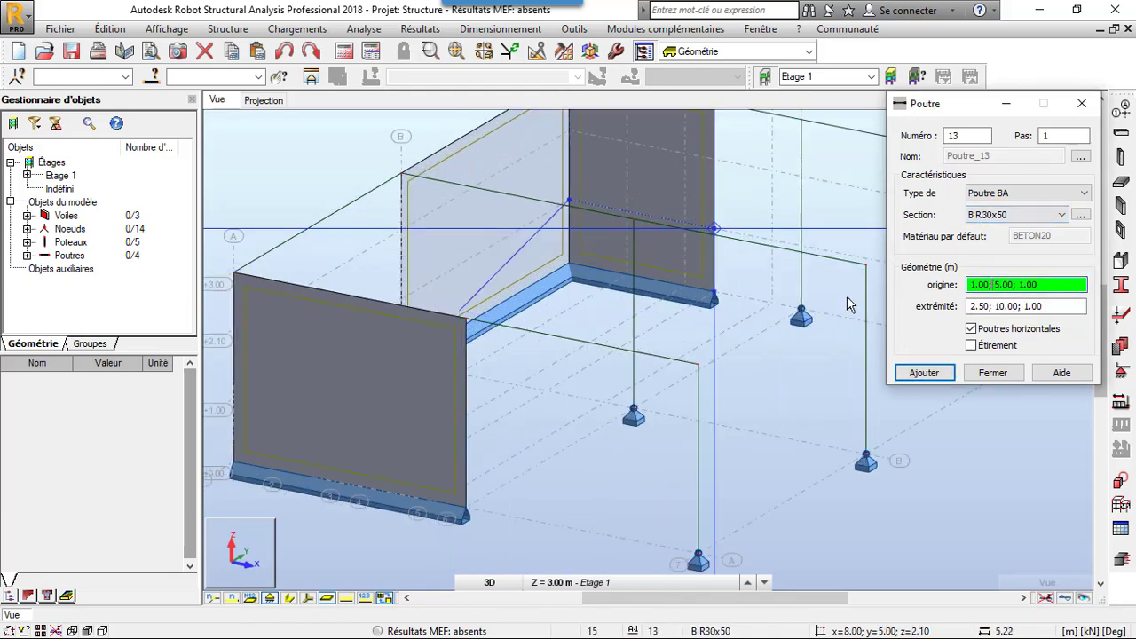
pyautogui.click(468, 321)
pyautogui.scroll(-2, 468, 322)
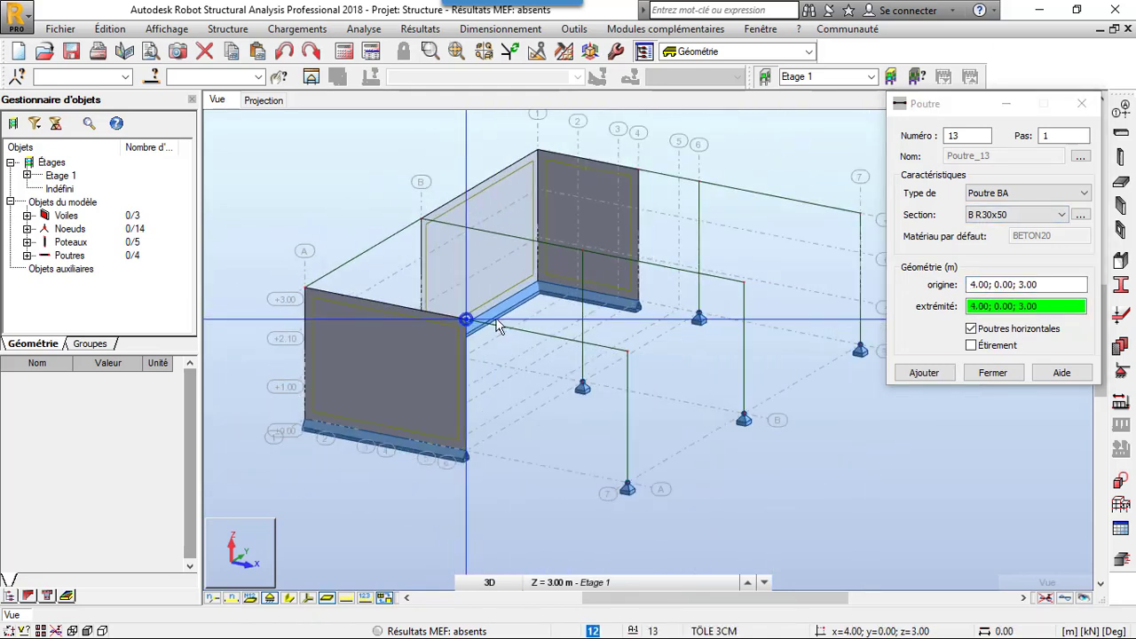
pyautogui.click(699, 183)
# - Draw a B R30x50 beam along line 7 from (8.00; 0.00; 3.00) to (8.00; 10.00; 3.00) and finish the beam command
pyautogui.click(628, 353)
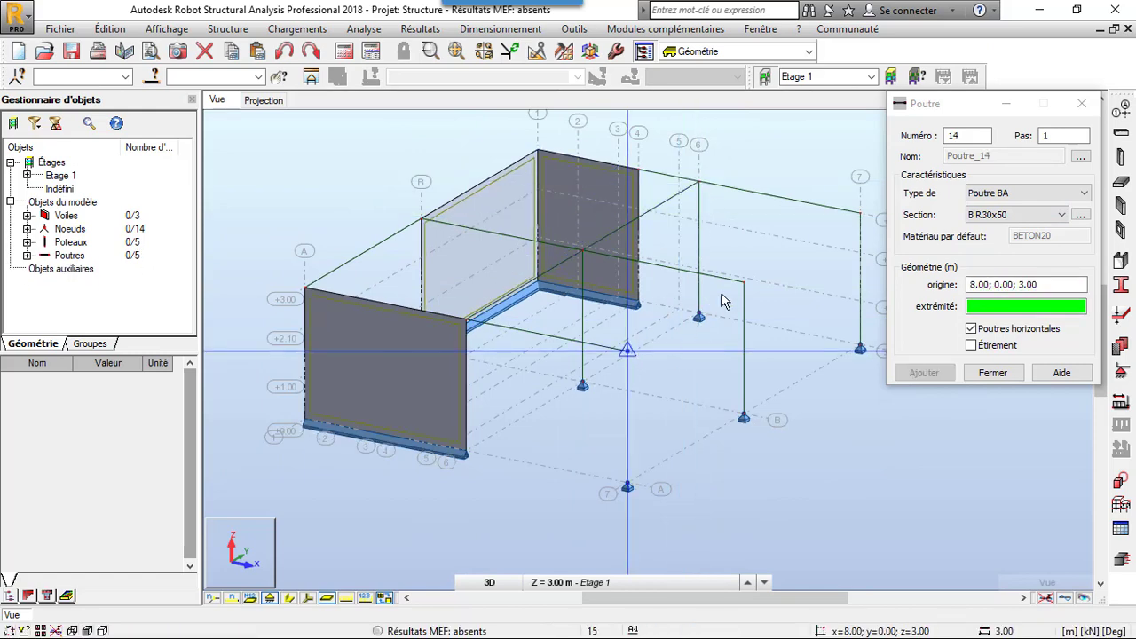
pyautogui.click(866, 220)
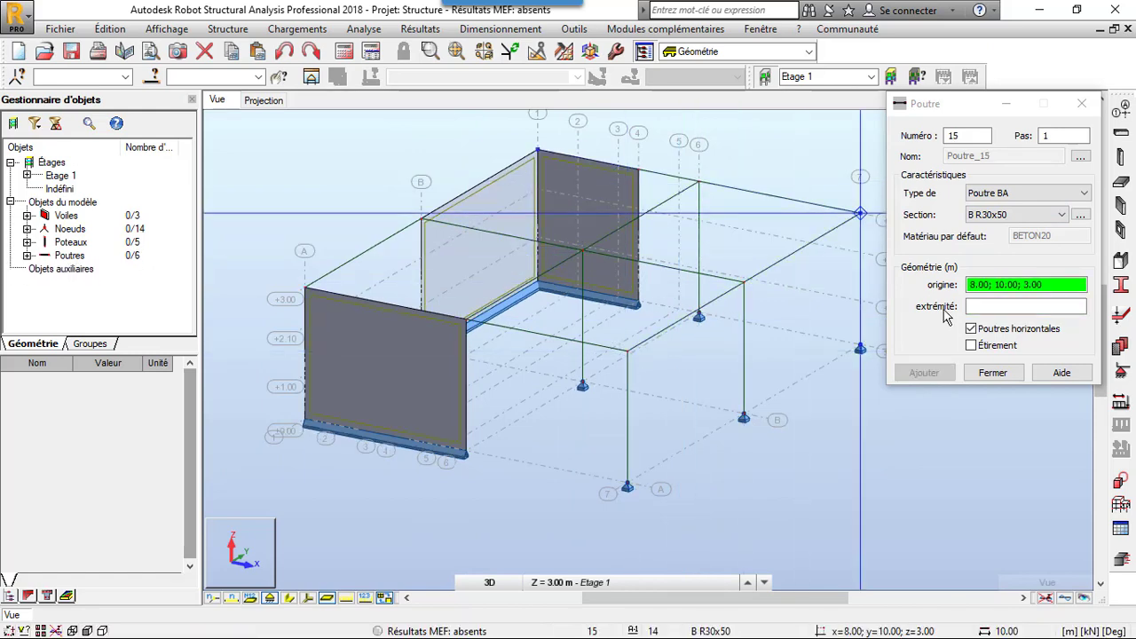
pyautogui.click(990, 372)
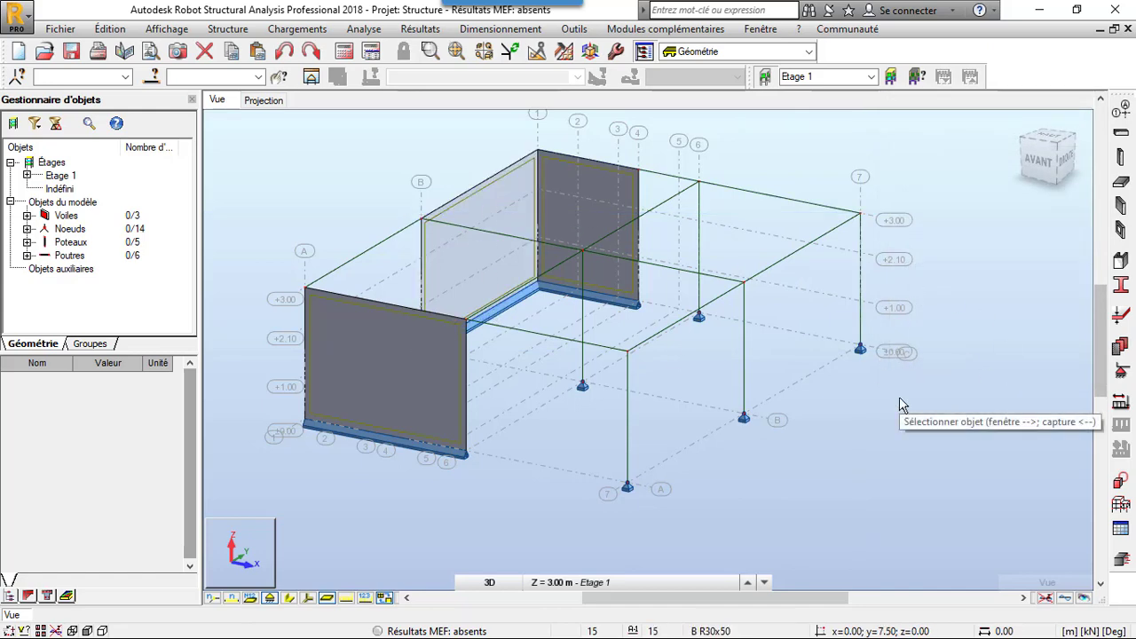
# - Select all the beams in the model and split them at their mutual intersections
pyautogui.rightClick(70, 257)
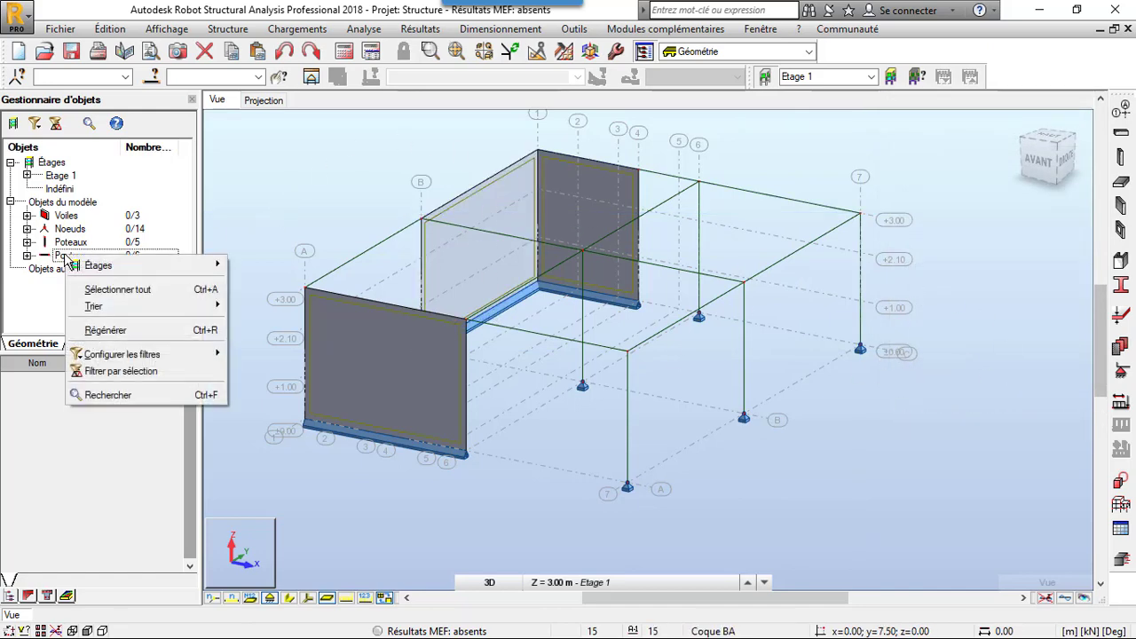
pyautogui.click(109, 290)
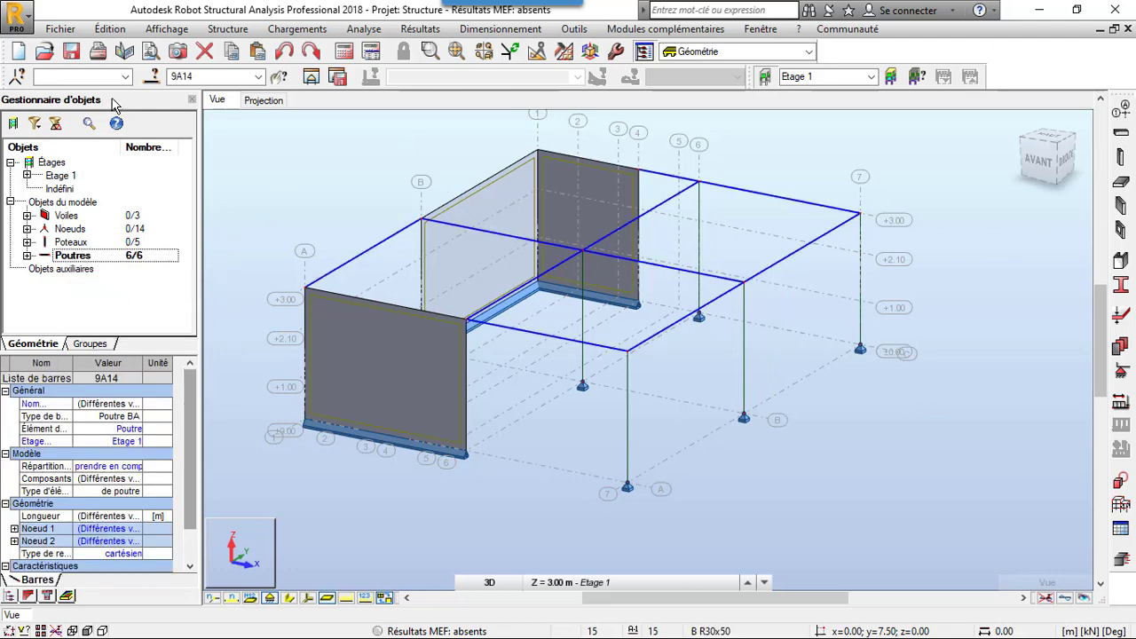
pyautogui.click(110, 28)
pyautogui.click(132, 328)
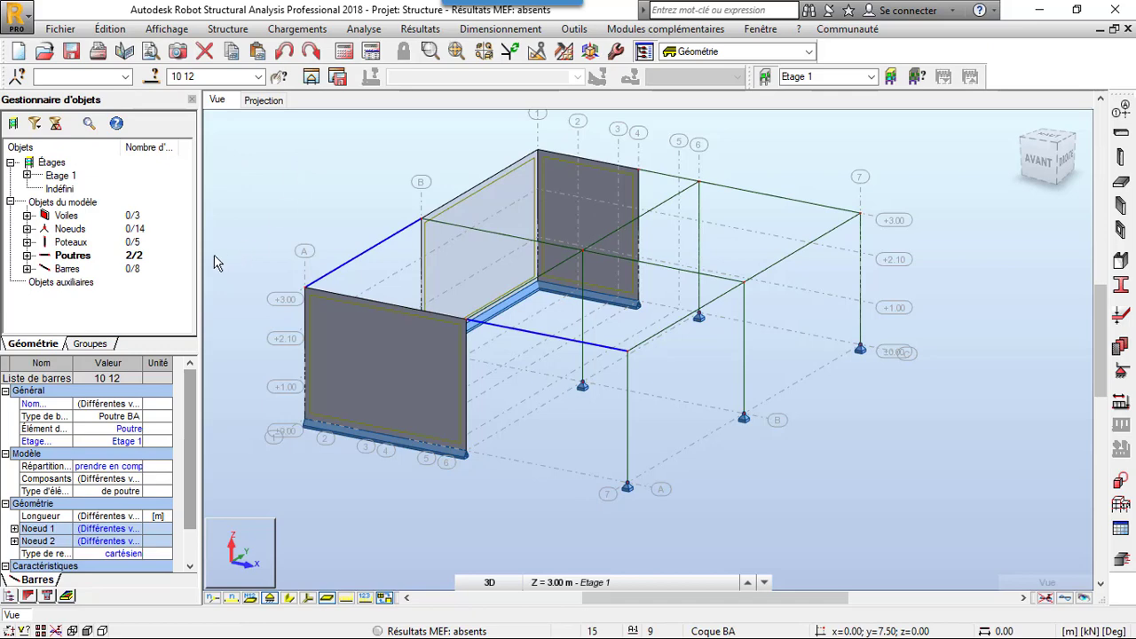
# - Select only the bars in the Barres group, change their structural element type to Poutre, and clear the selection
pyautogui.rightClick(90, 270)
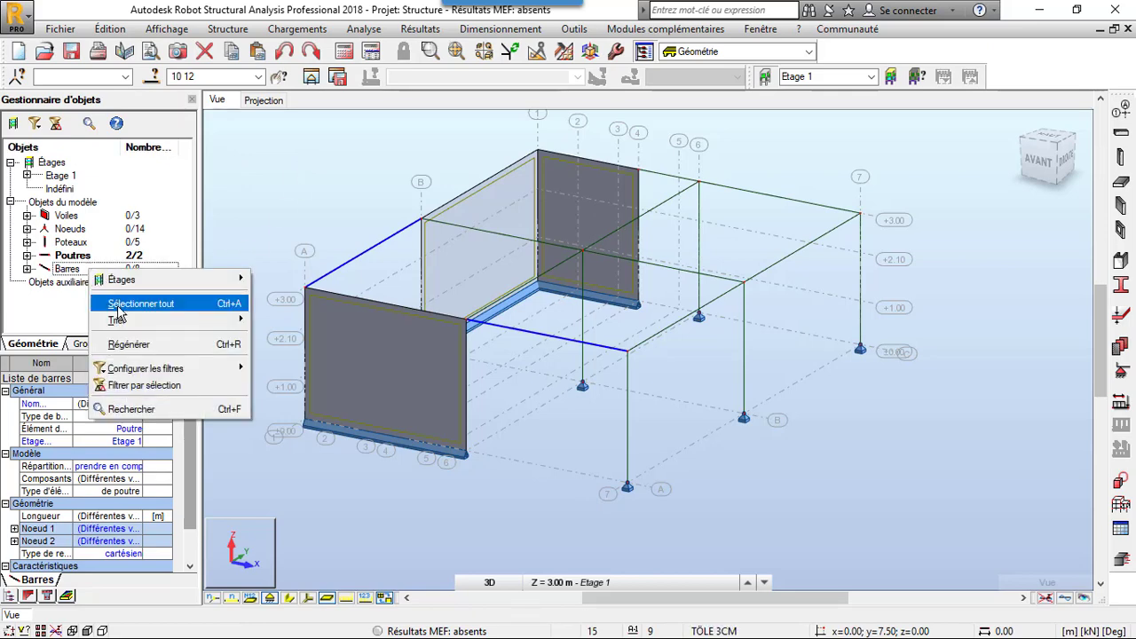
pyautogui.click(118, 303)
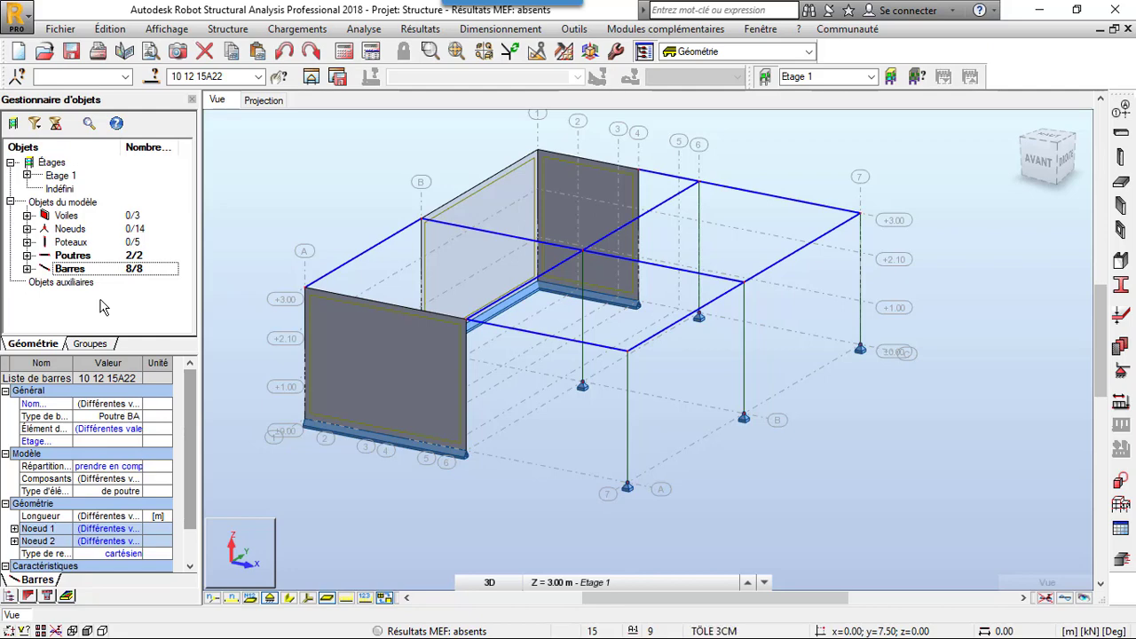
pyautogui.click(289, 172)
pyautogui.rightClick(82, 269)
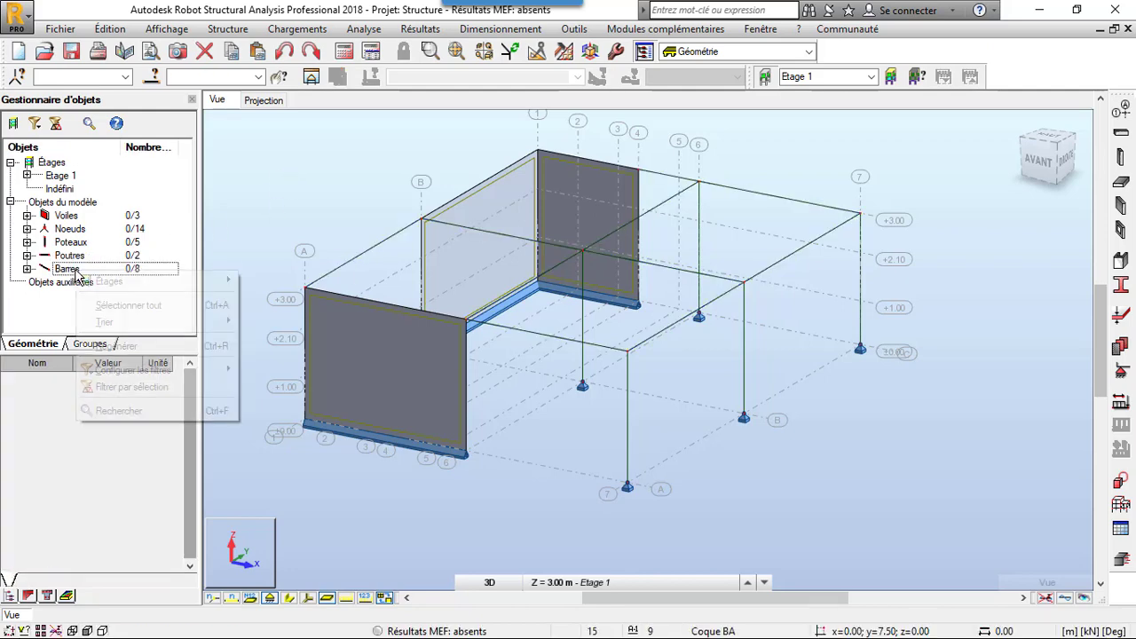
pyautogui.click(108, 305)
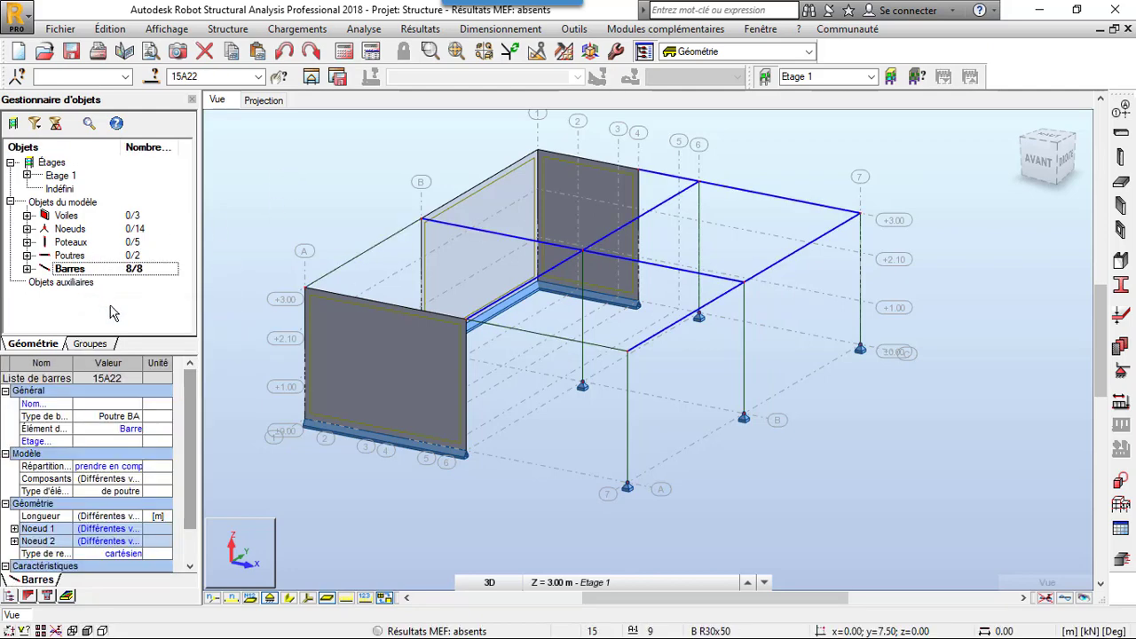
pyautogui.click(131, 429)
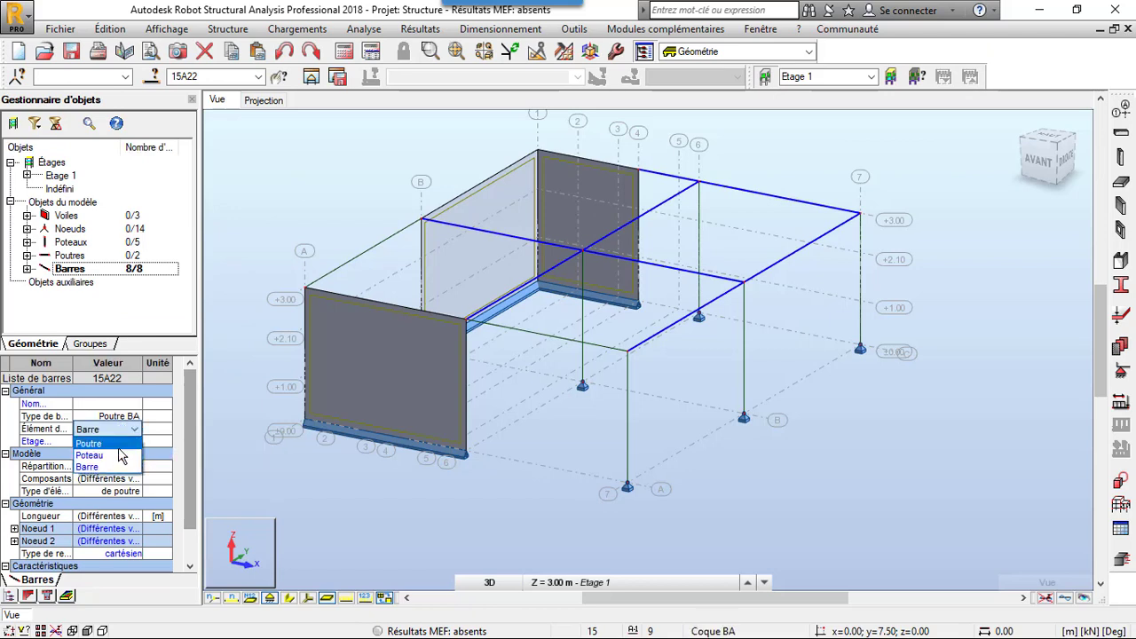
pyautogui.click(105, 443)
pyautogui.click(262, 213)
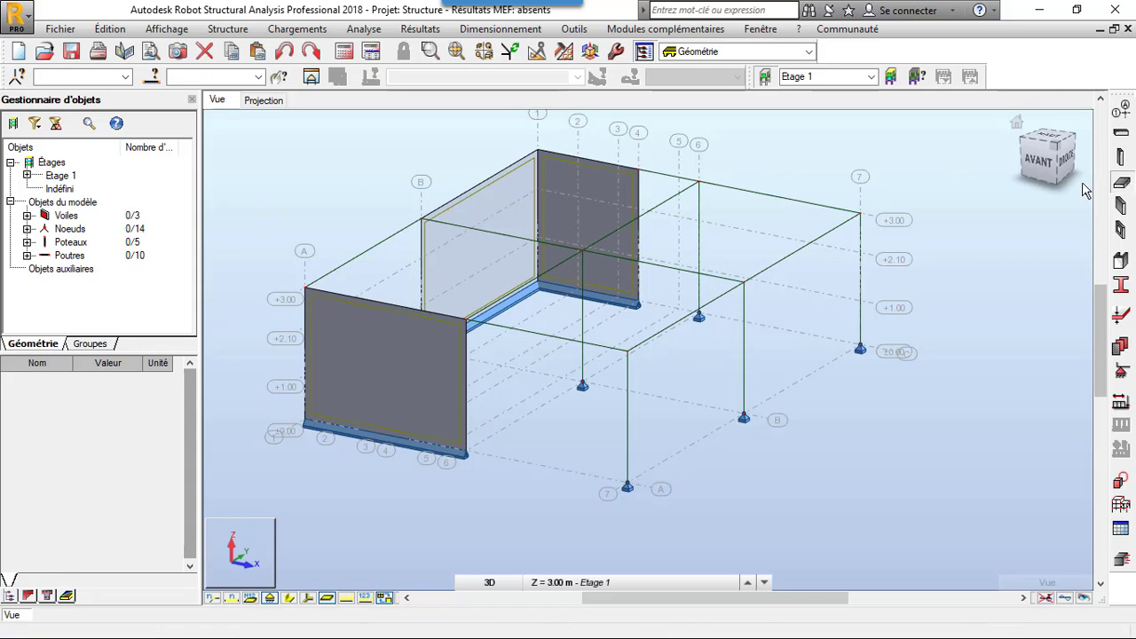
# - Add a horizontal rectangular Dalle 12 floor panel at Z 3.00 m between axes A and B and axes 1 and 6
pyautogui.click(1120, 182)
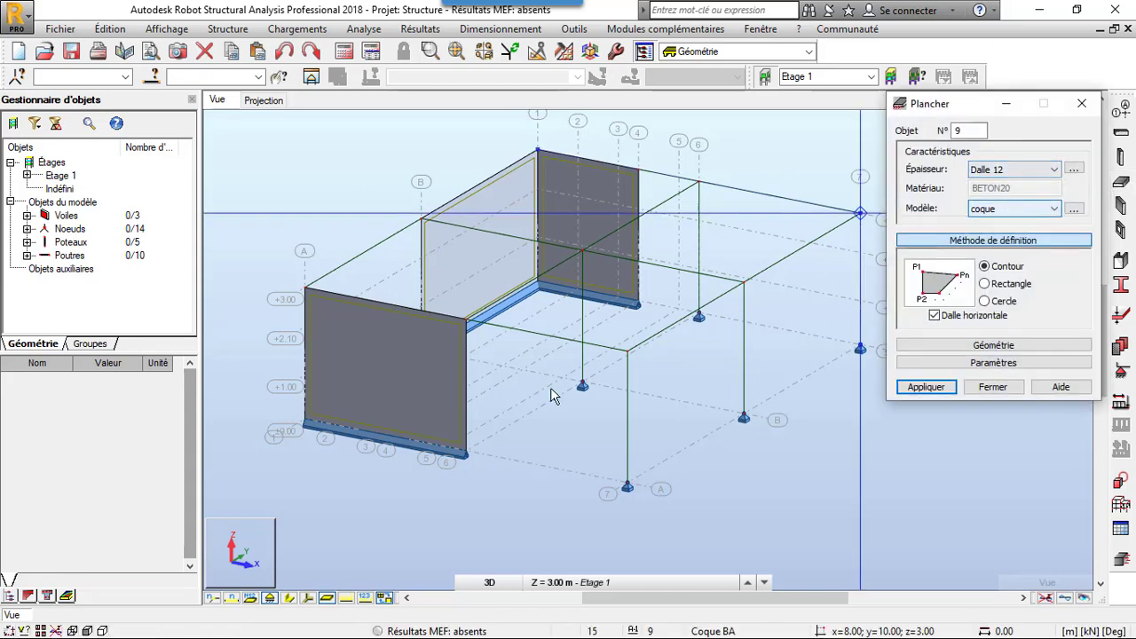
pyautogui.scroll(-2, 531, 398)
pyautogui.scroll(1, 670, 234)
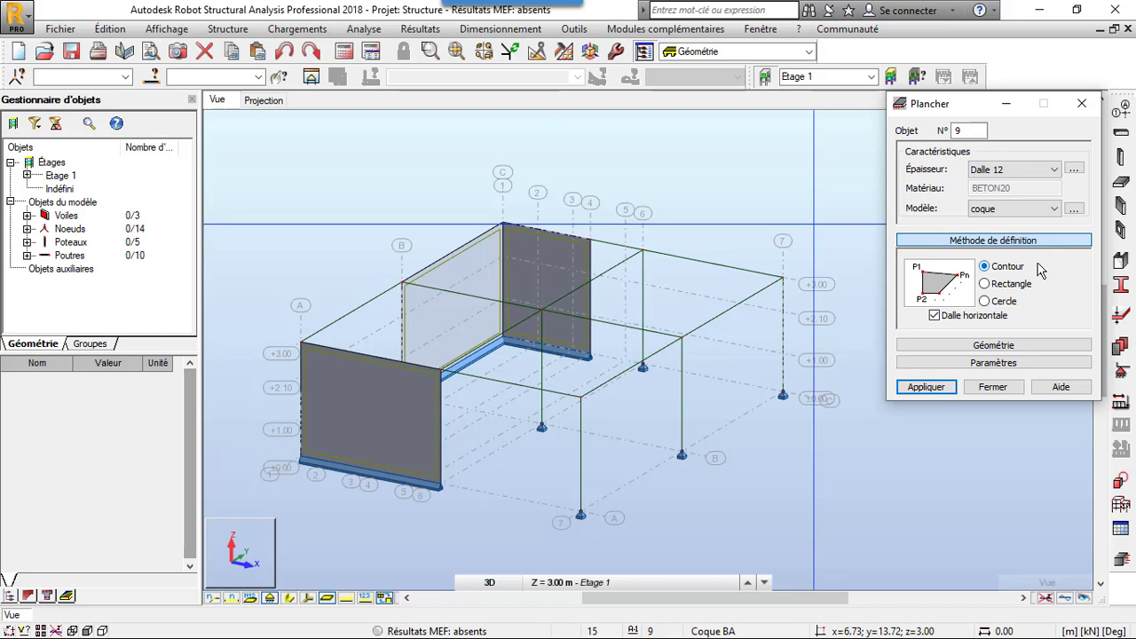
pyautogui.click(995, 286)
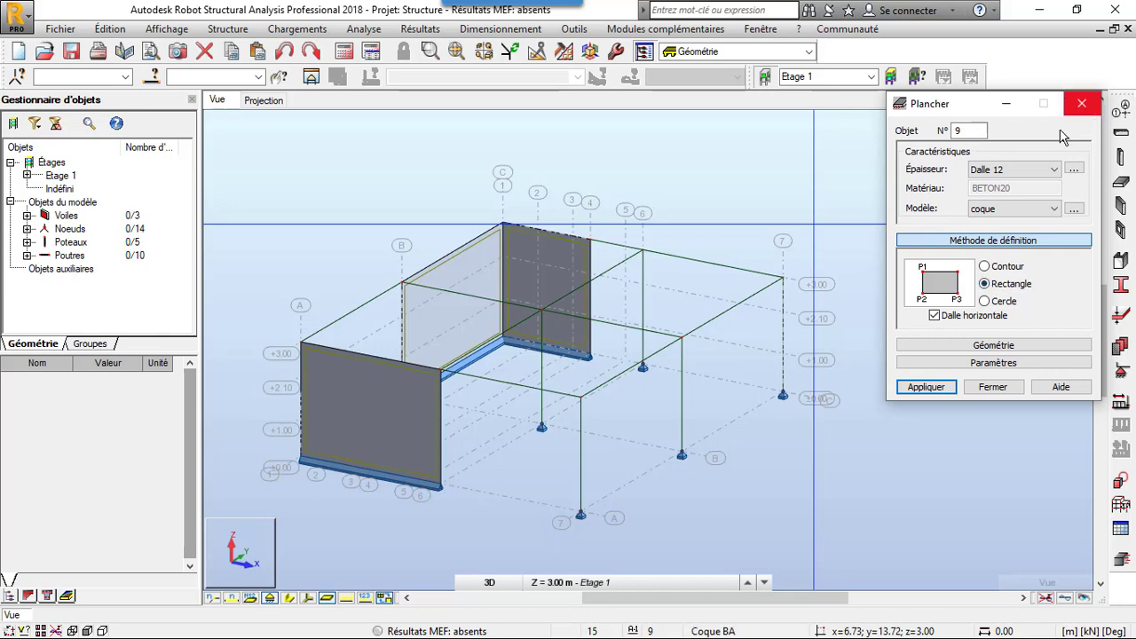
pyautogui.click(401, 300)
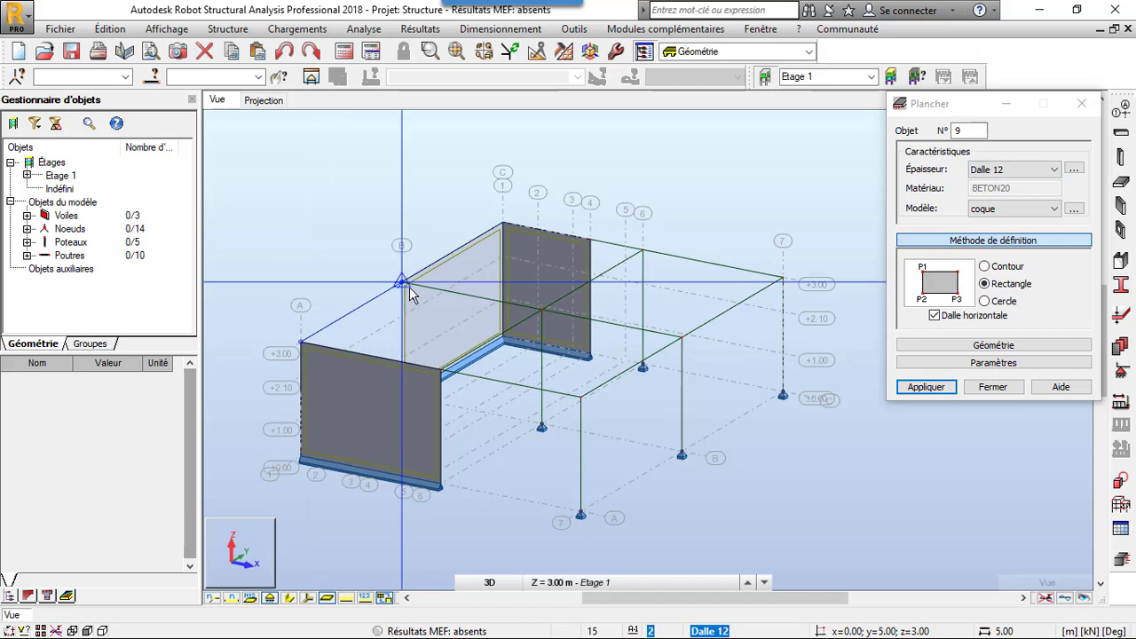
pyautogui.click(541, 315)
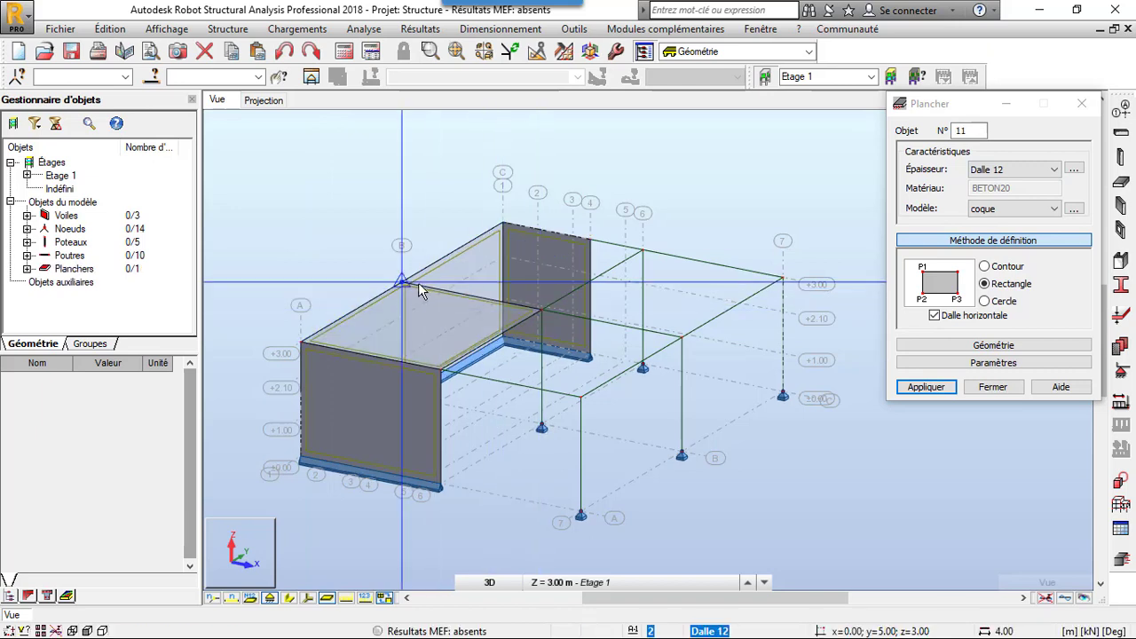
# - Add rectangular Dalle 12 floor panels over the three remaining bays, up to axes C and 7, and finish the floor command
pyautogui.click(411, 284)
pyautogui.click(499, 224)
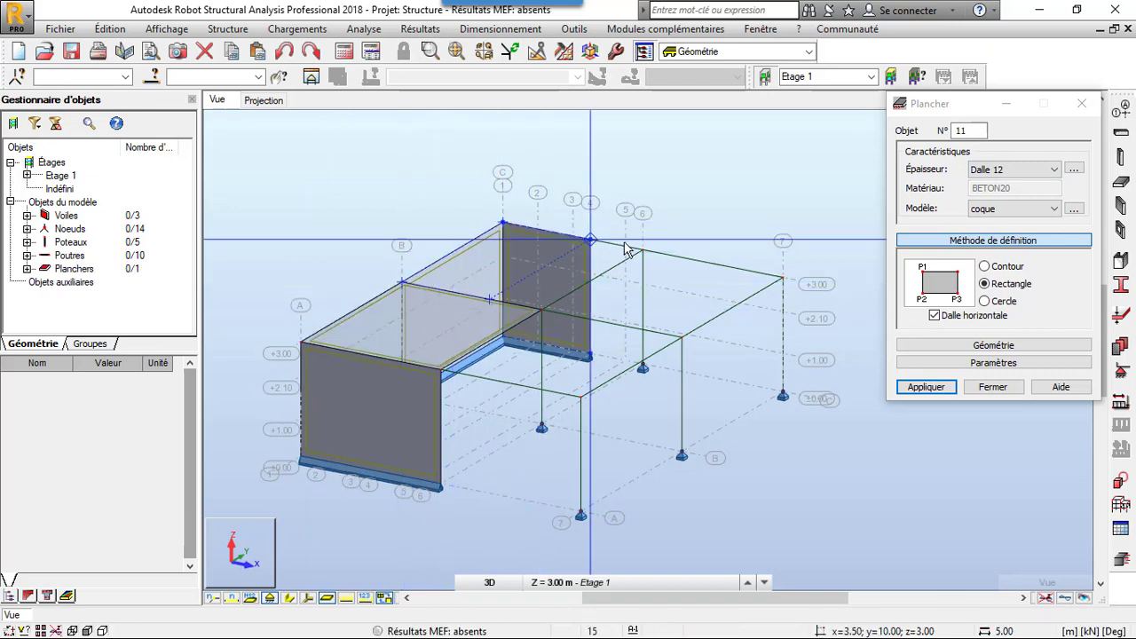
pyautogui.click(642, 250)
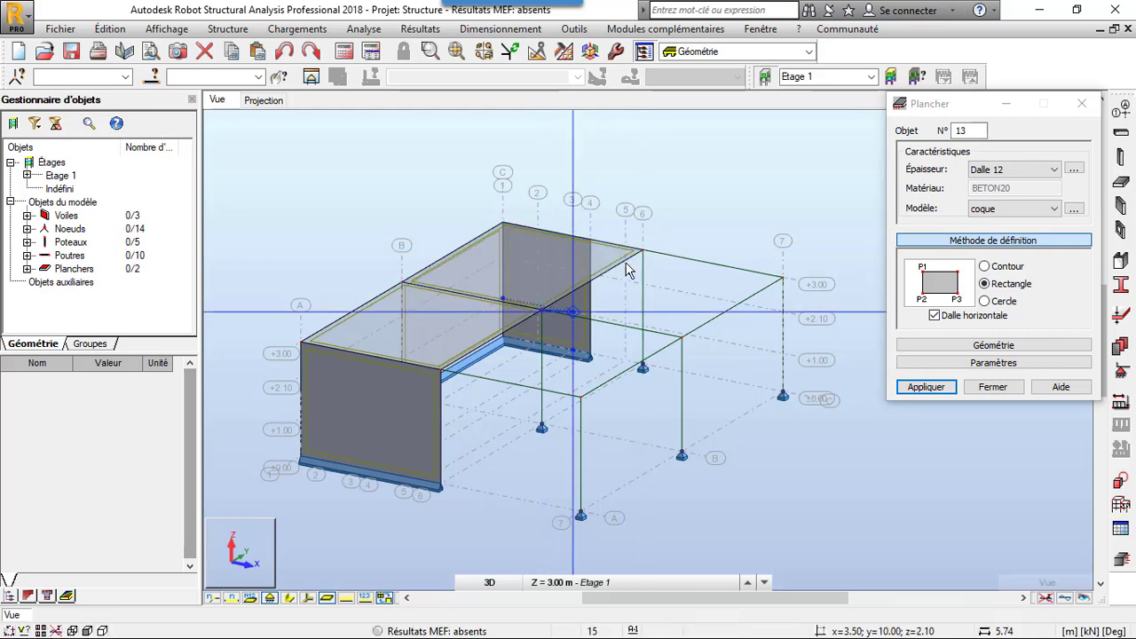
pyautogui.click(778, 279)
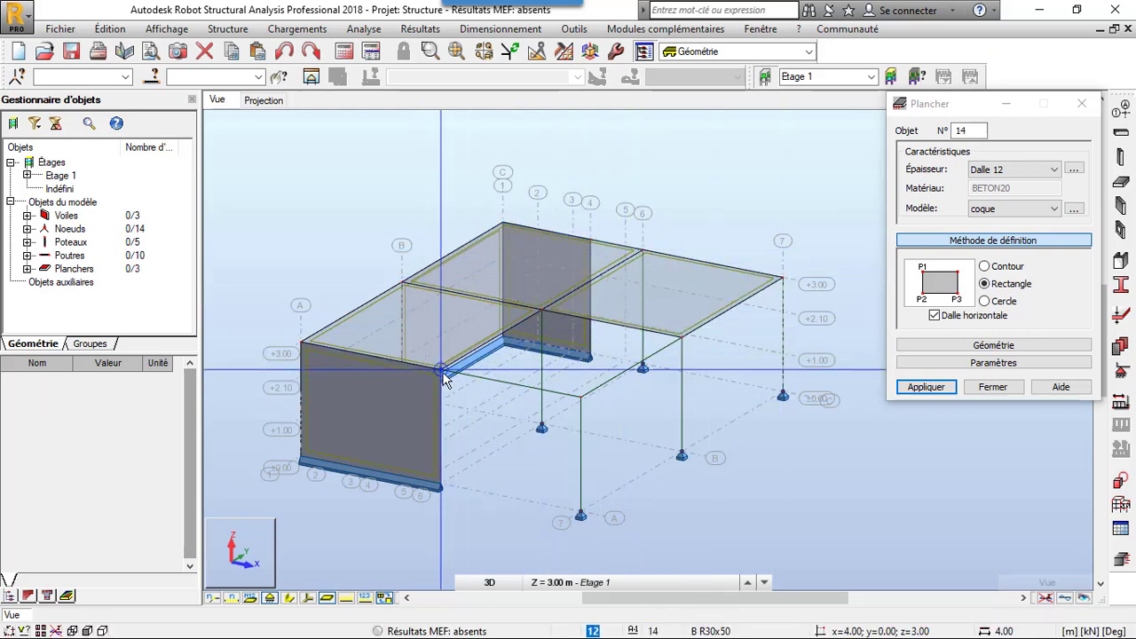
pyautogui.click(680, 342)
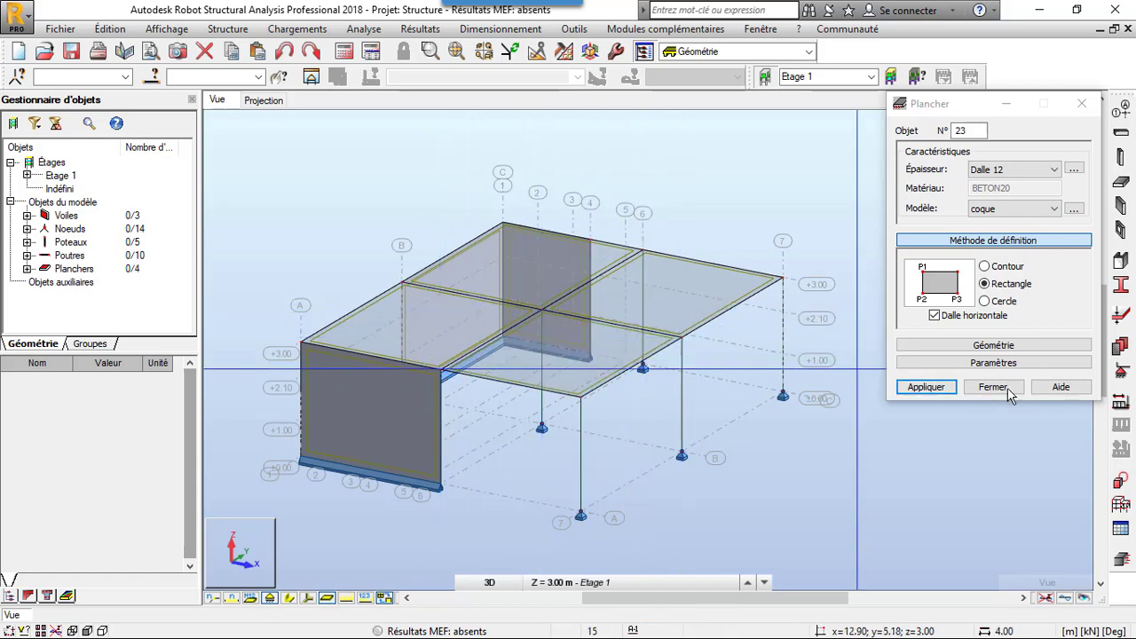
pyautogui.click(993, 387)
# - Cut a rectangular door opening 2.10 m high and 1.00 m wide in the axis A wall, offset dx 1.00 m from (0.00; 0.00; 0.00)
pyautogui.scroll(-3, 973, 391)
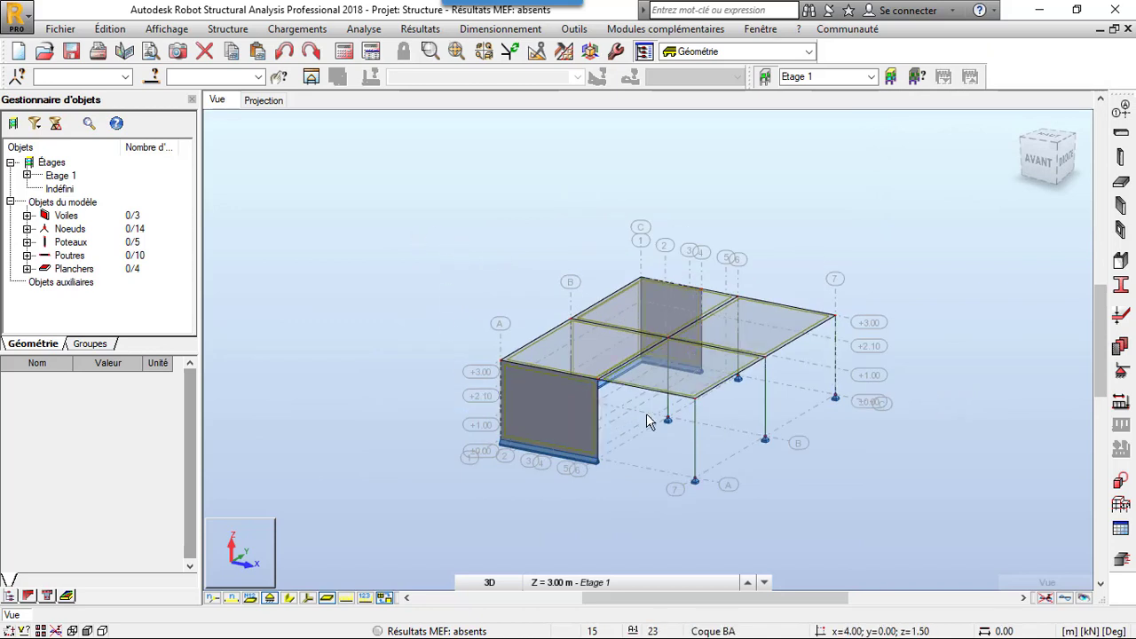
pyautogui.scroll(2, 616, 394)
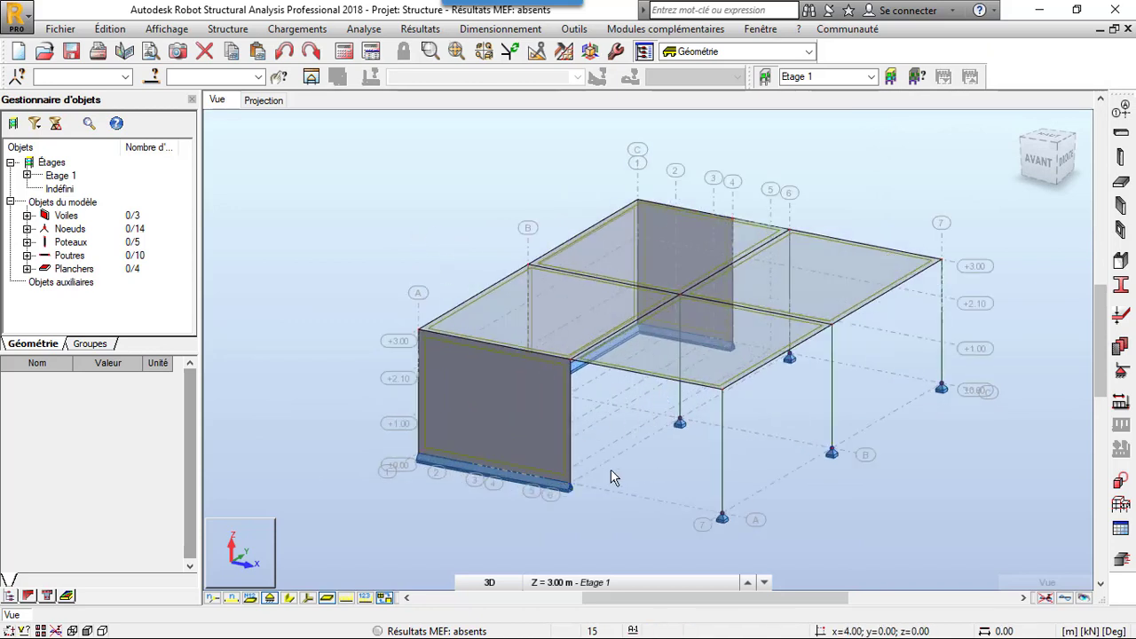
pyautogui.click(1129, 234)
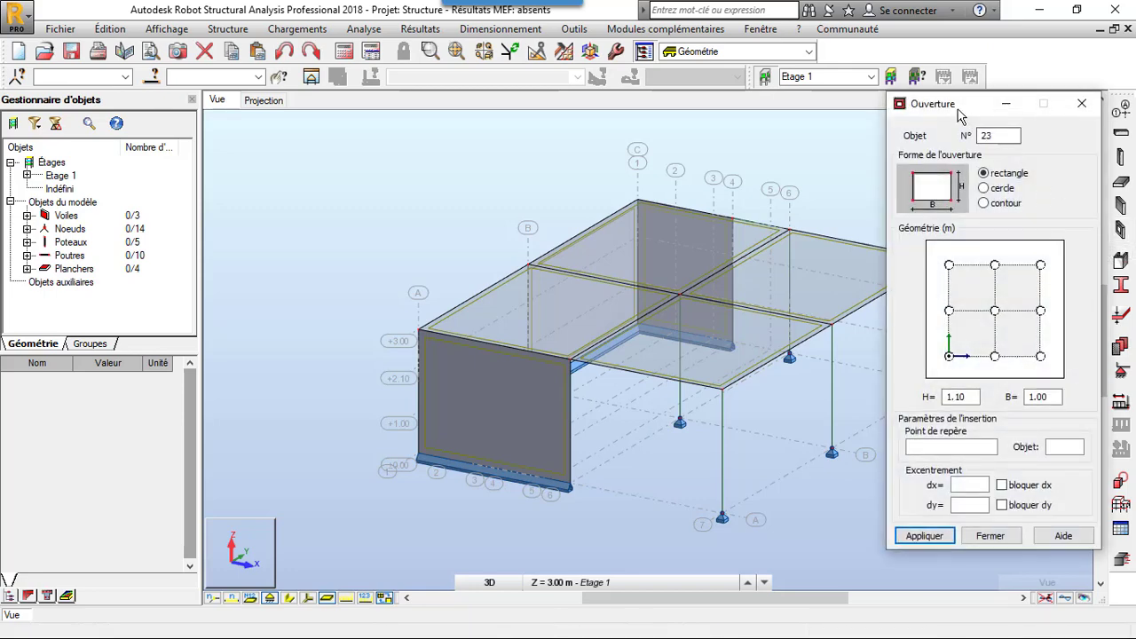
pyautogui.moveTo(946, 114); pyautogui.dragTo(255, 79)
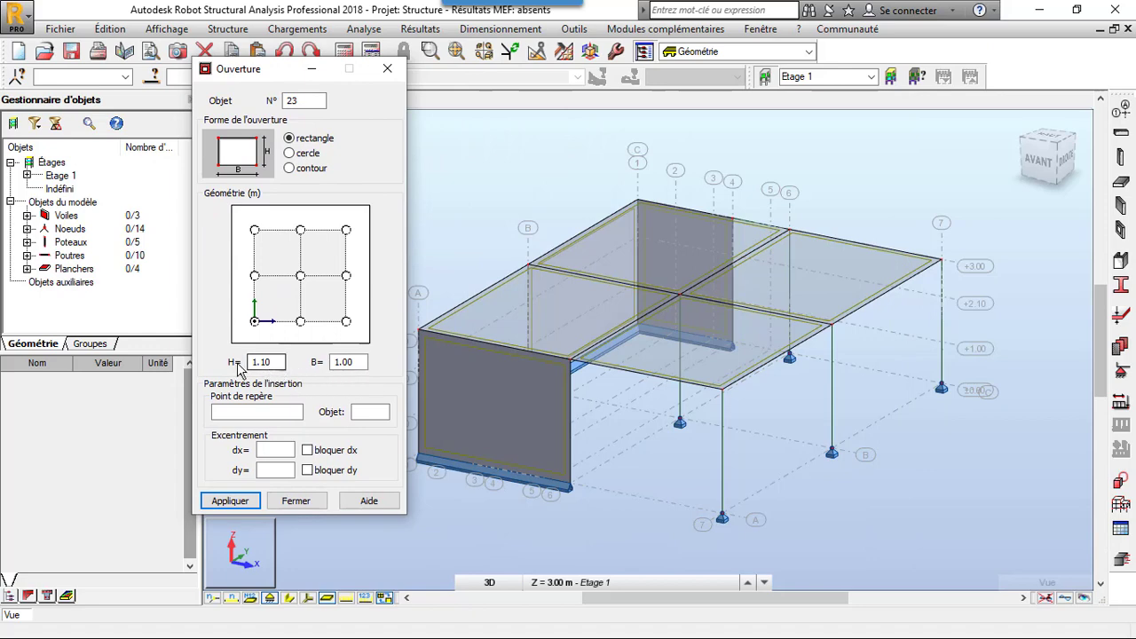
pyautogui.doubleClick(260, 363)
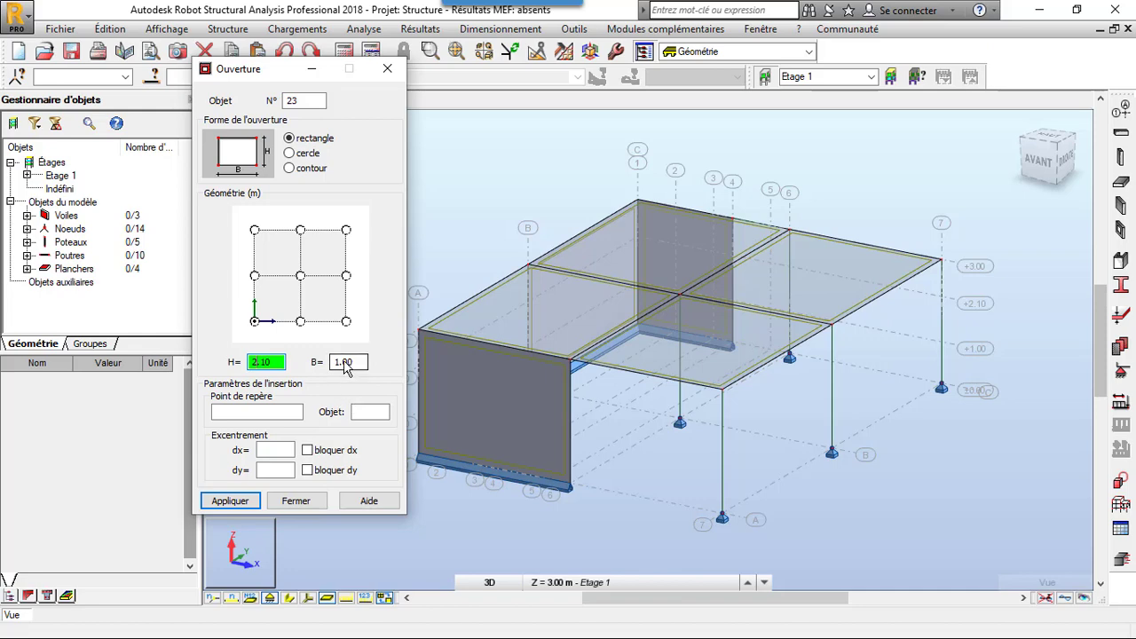
pyautogui.click(349, 364)
pyautogui.click(256, 412)
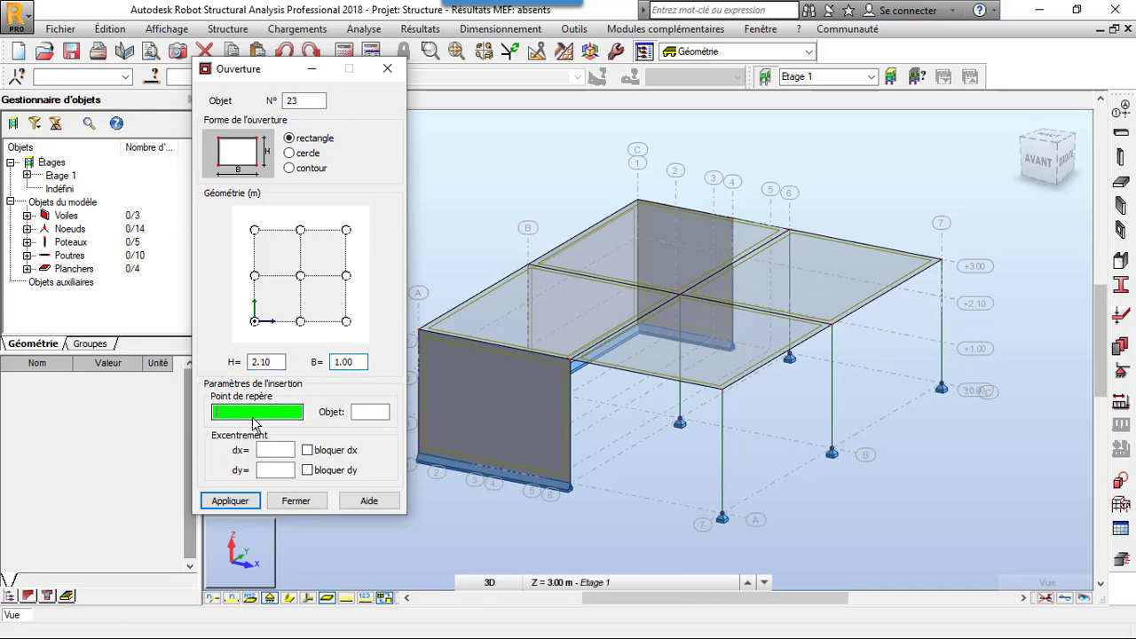
pyautogui.scroll(5, 444, 445)
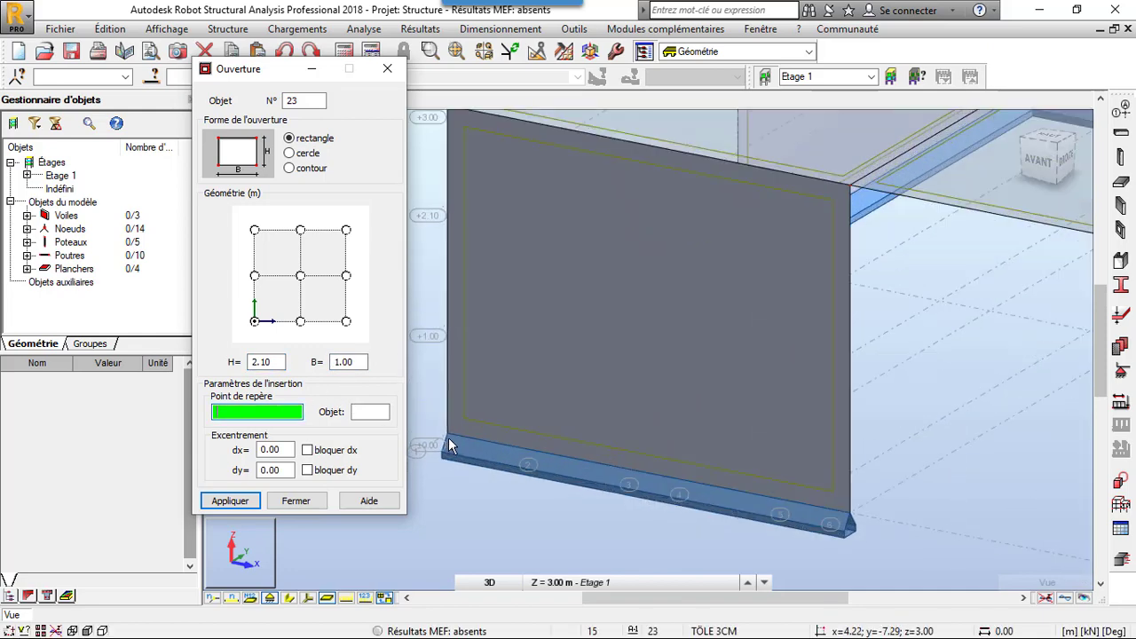
pyautogui.click(453, 436)
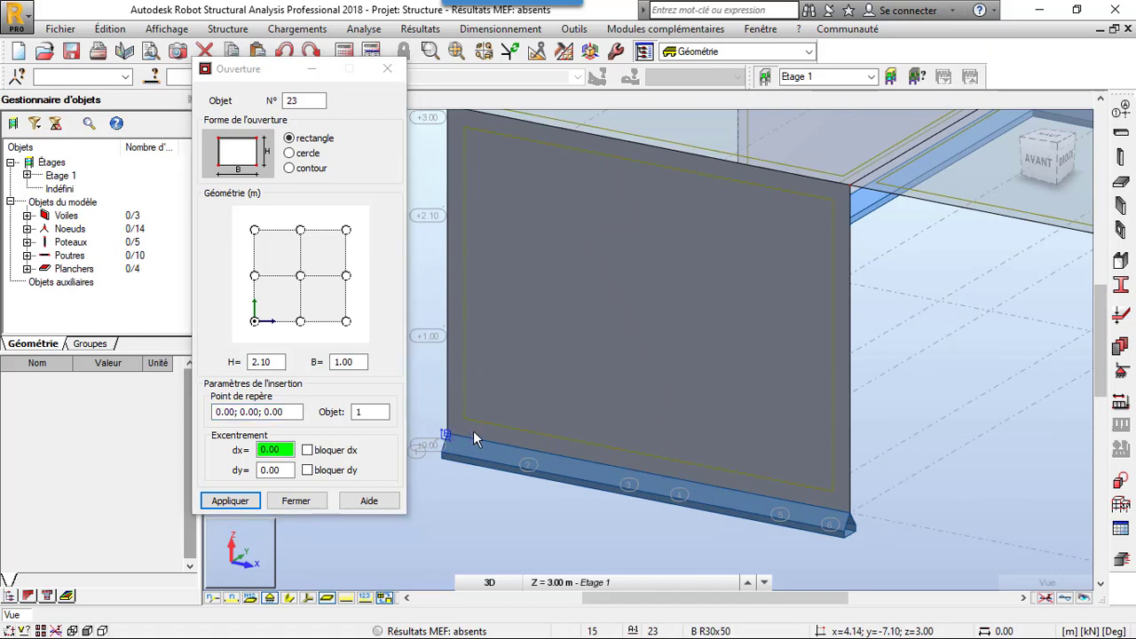
pyautogui.click(548, 453)
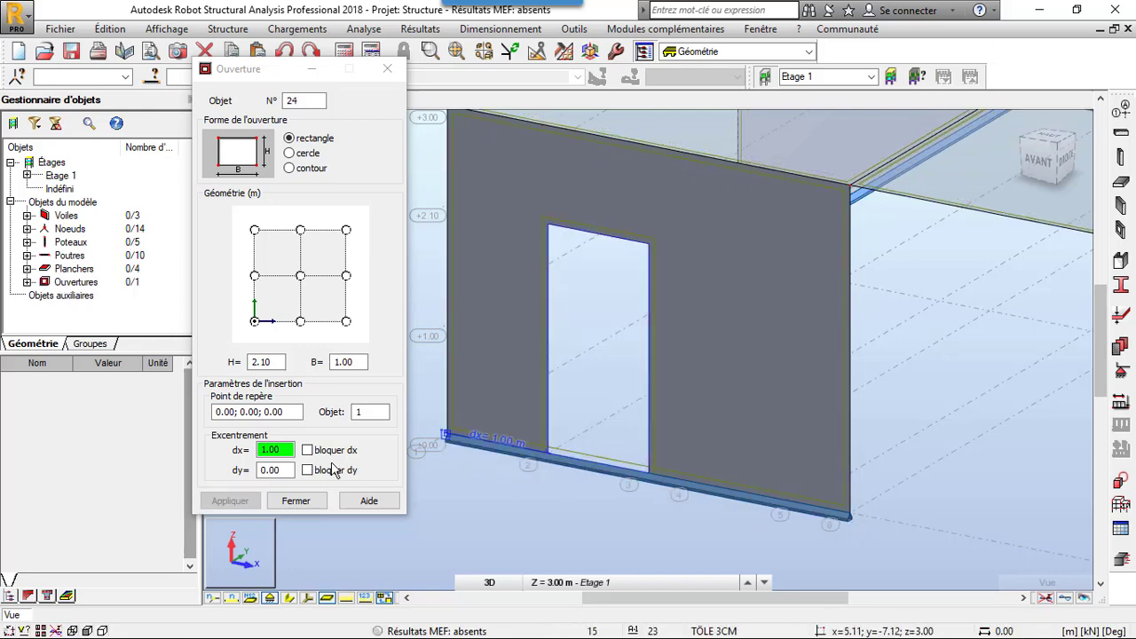
# - Cut a window opening 1.10 m high and 1.00 m wide in the same wall at dx 2.50 m, dy 1.00 m, and finish the opening command
pyautogui.scroll(-3, 559, 497)
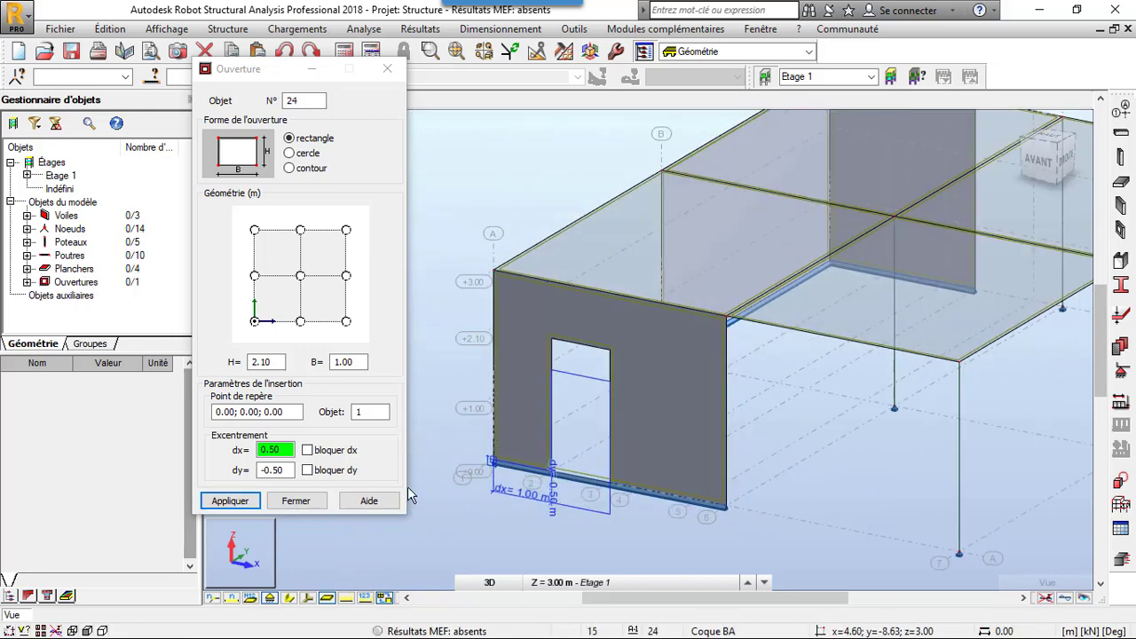
pyautogui.click(256, 364)
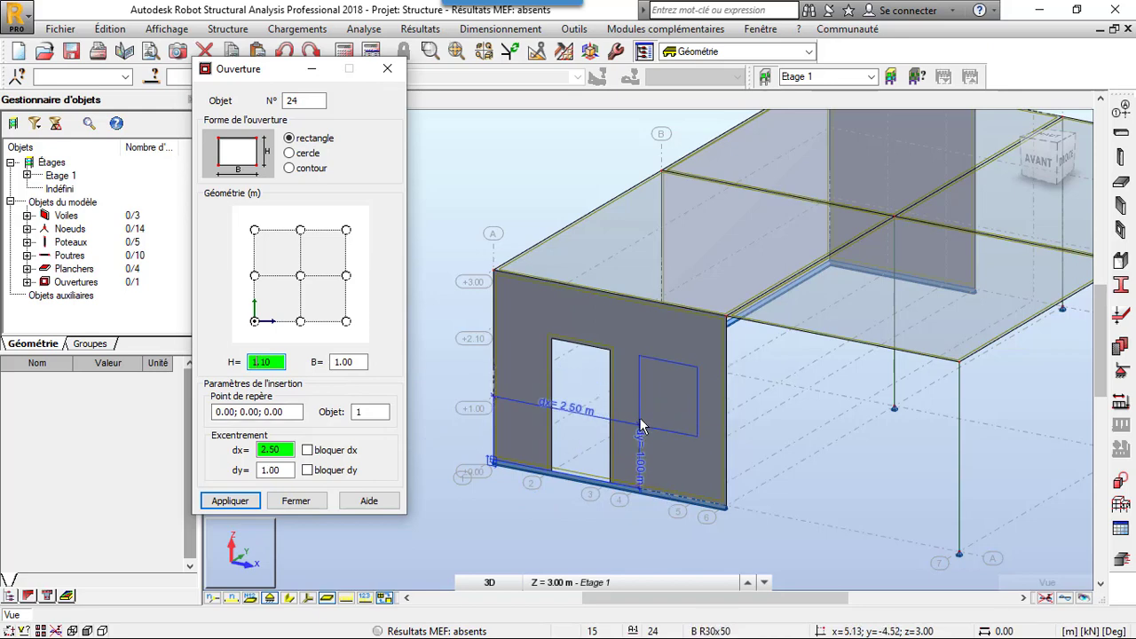
pyautogui.scroll(3, 639, 419)
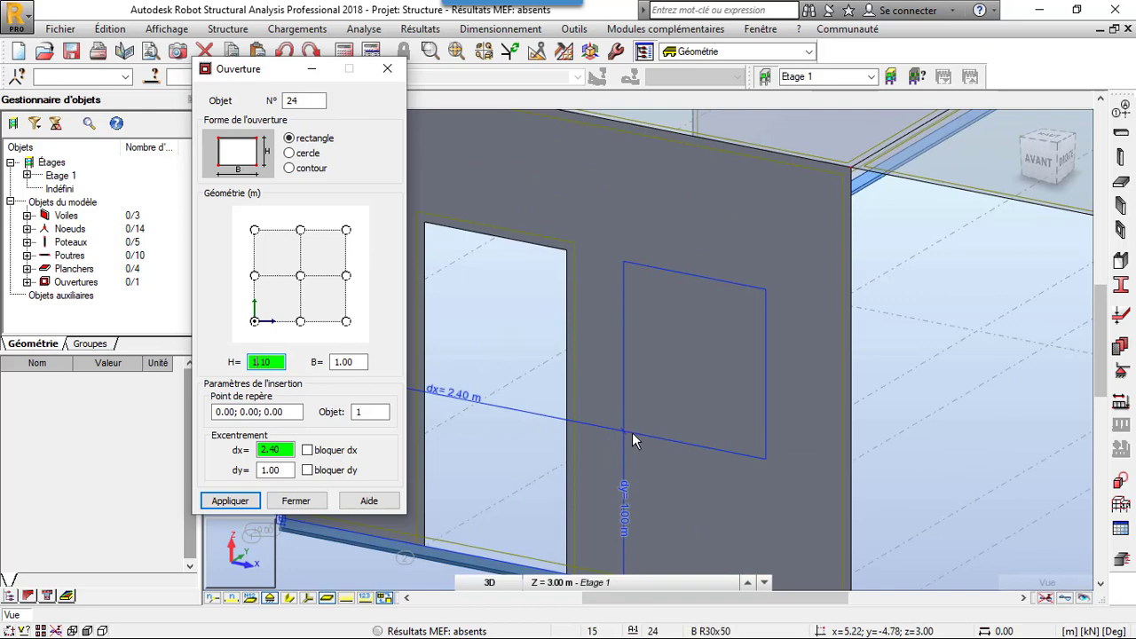
pyautogui.scroll(-2, 640, 435)
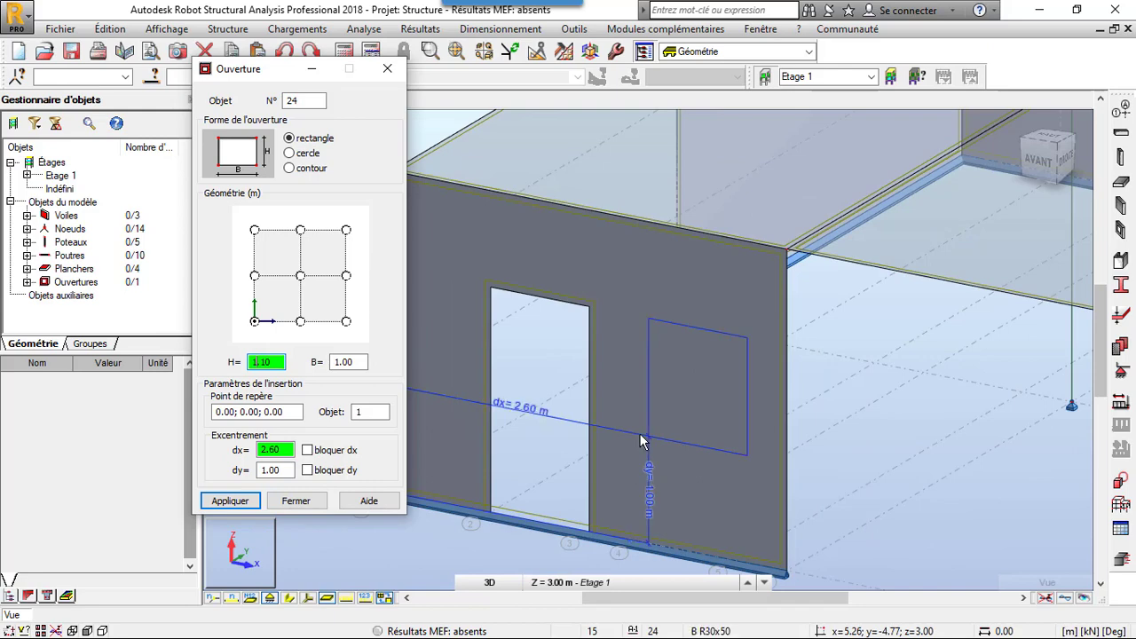
pyautogui.scroll(2, 639, 433)
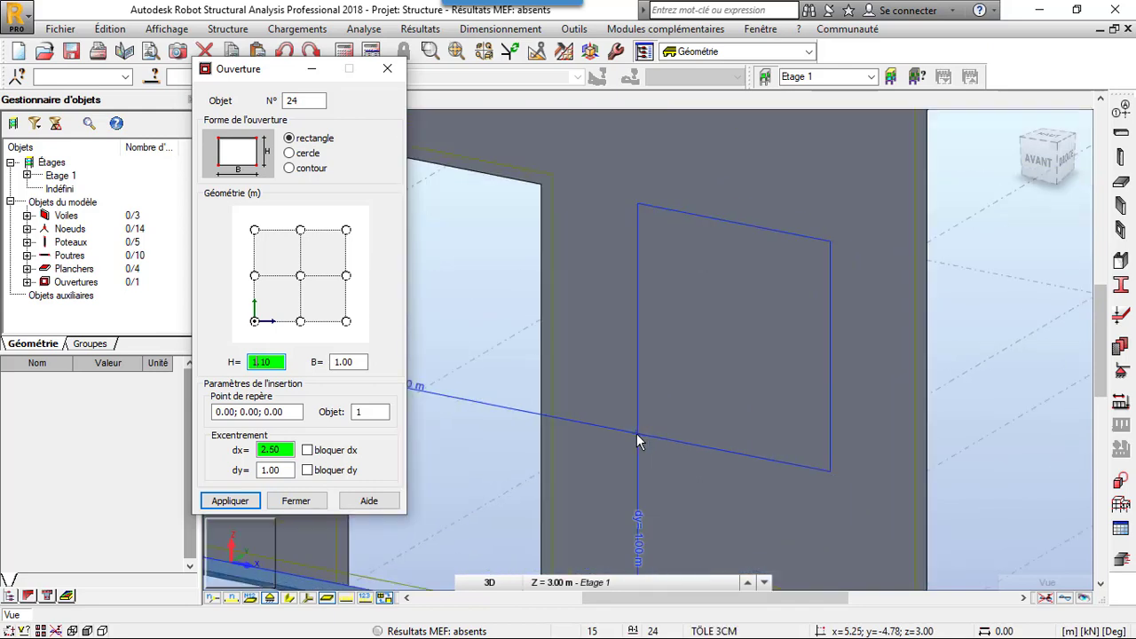
pyautogui.click(637, 439)
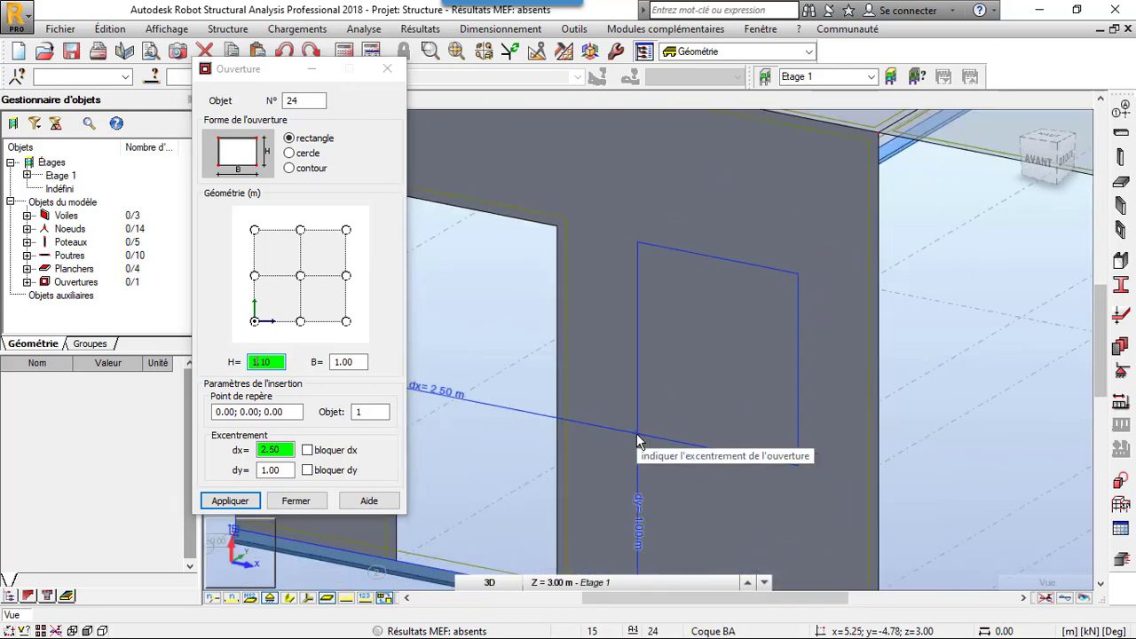
pyautogui.scroll(-2, 643, 285)
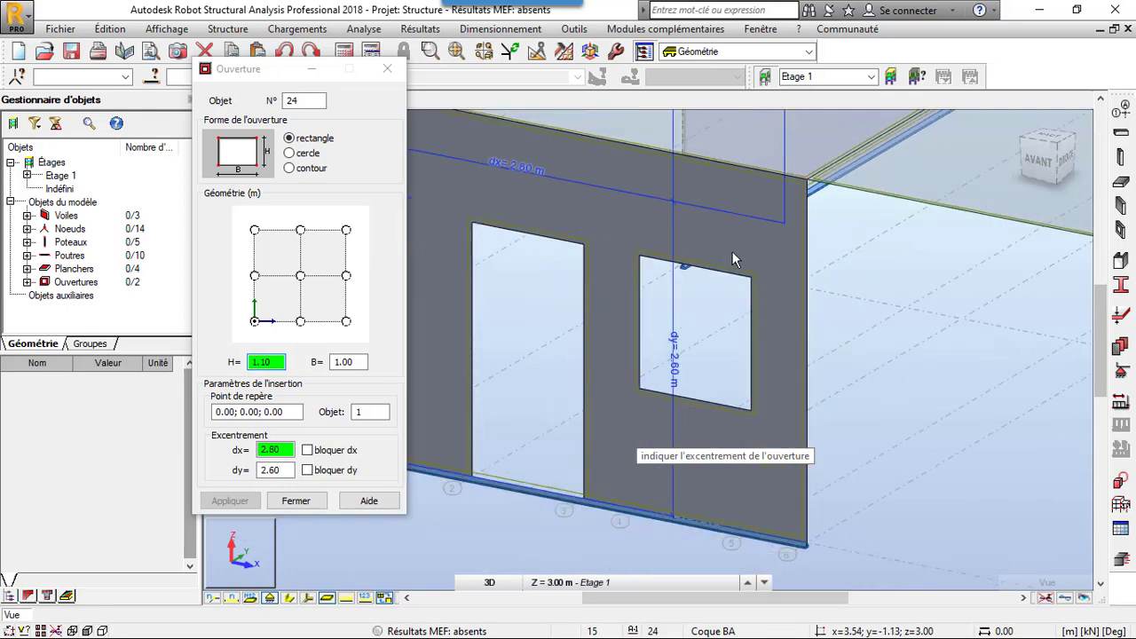
pyautogui.click(387, 69)
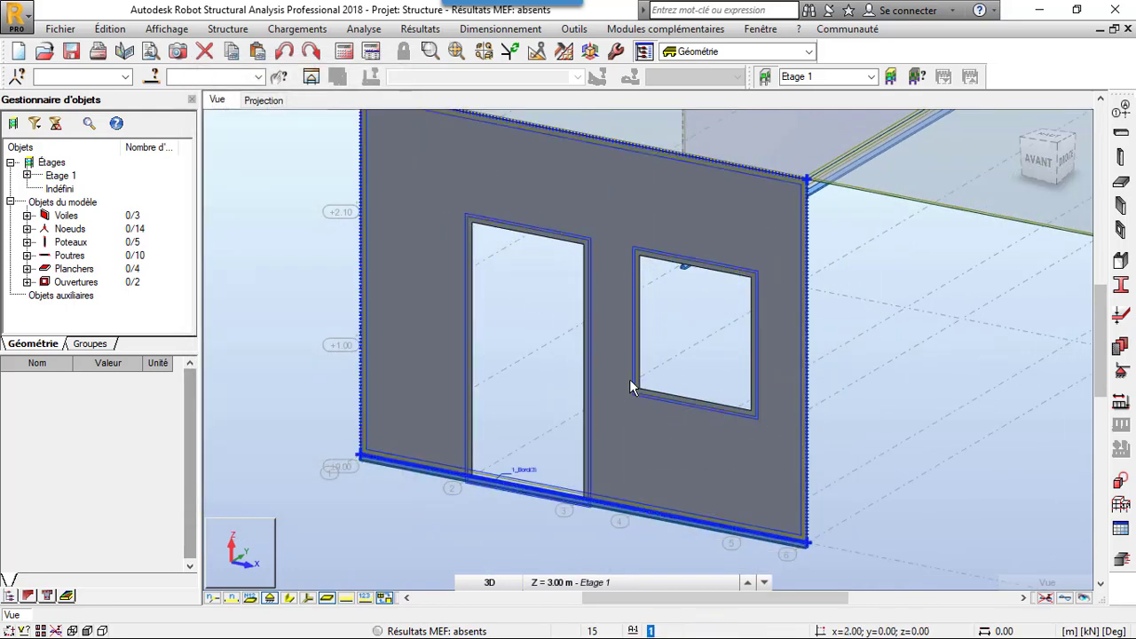
# - Apply the linear Encastrement support to the bottom edge of the wall on axis 1 between axes B and C
pyautogui.scroll(-3, 628, 414)
pyautogui.scroll(3, 624, 447)
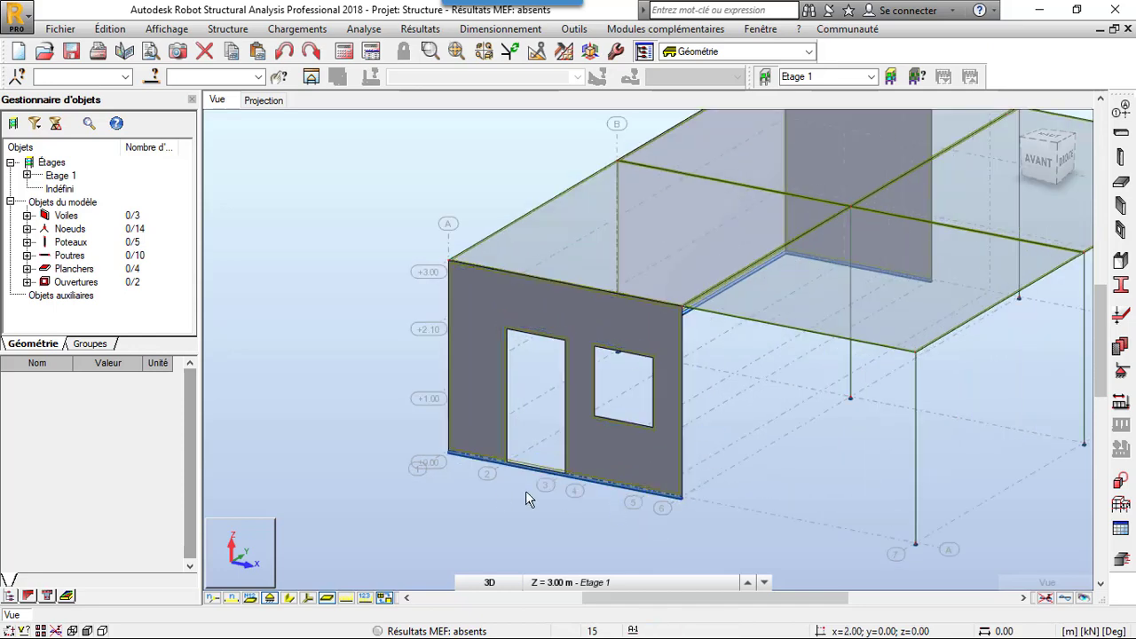
pyautogui.scroll(-2, 494, 497)
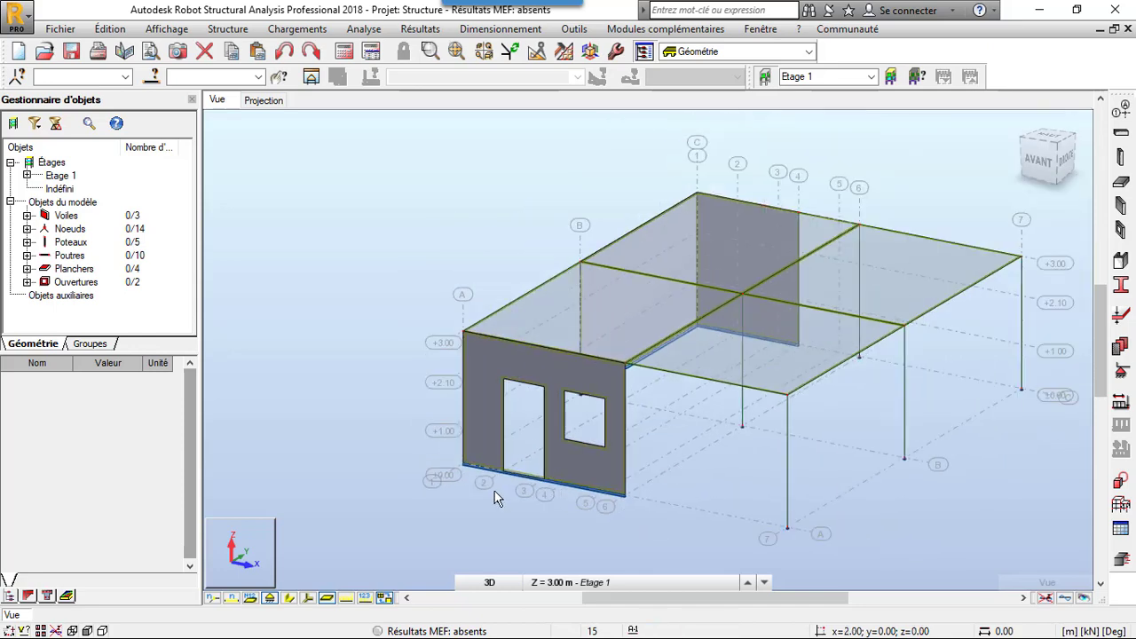
pyautogui.click(1123, 373)
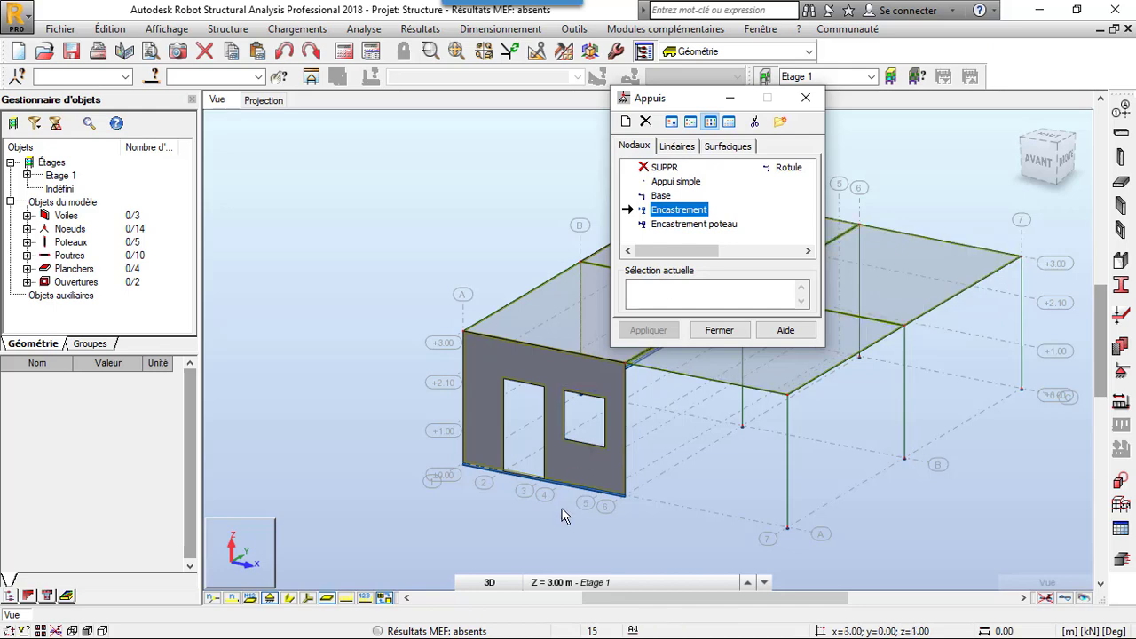
pyautogui.scroll(4, 509, 498)
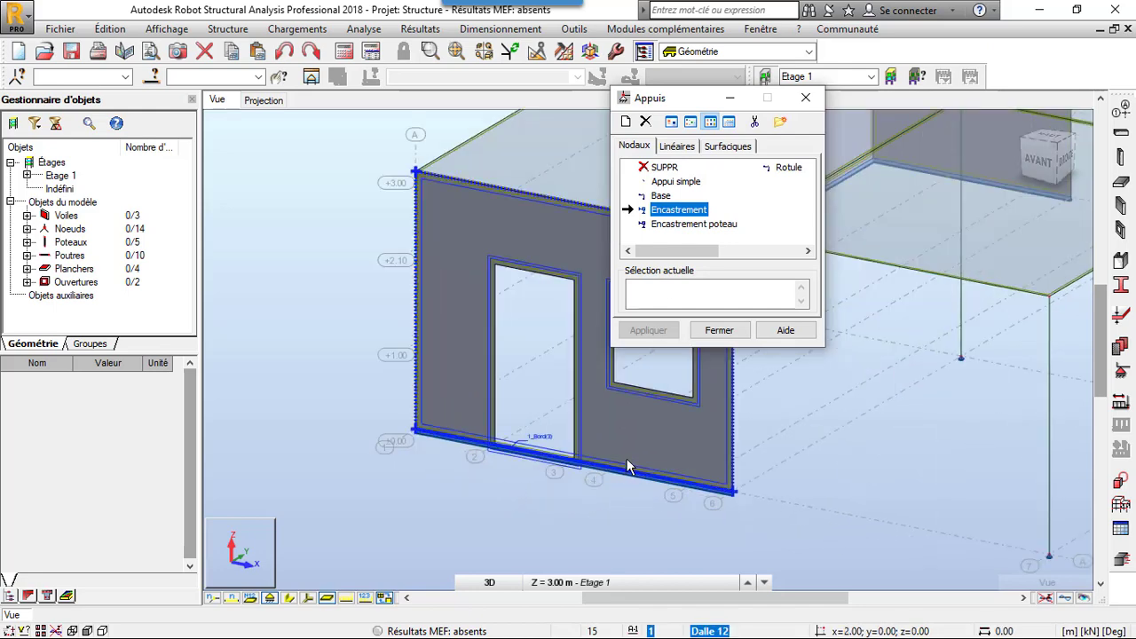
pyautogui.scroll(-5, 528, 518)
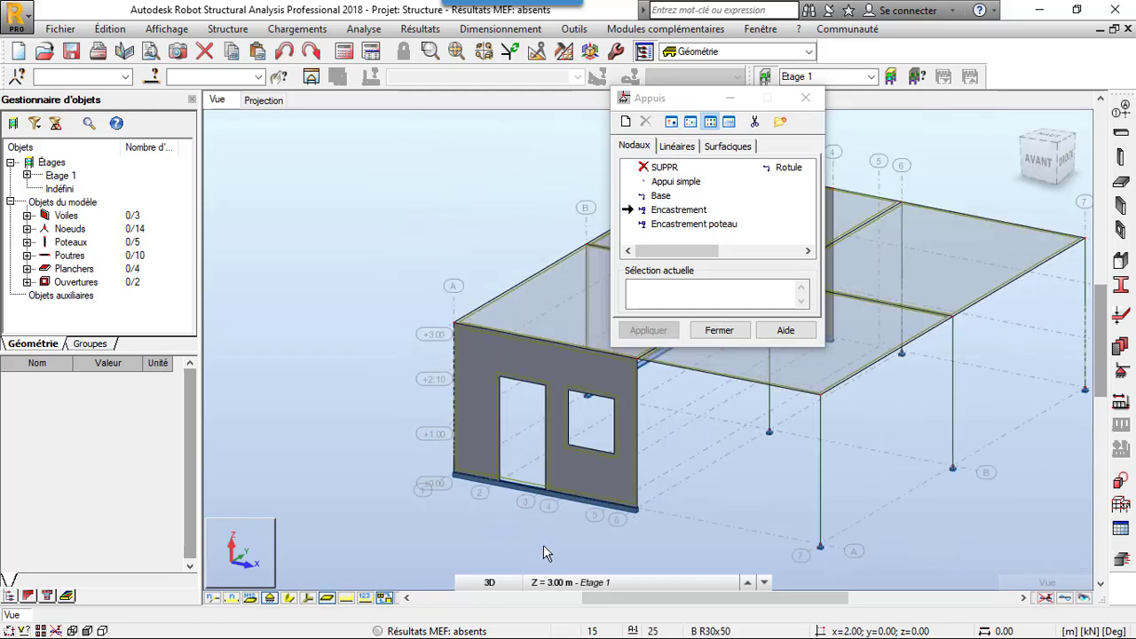
pyautogui.scroll(-2, 545, 552)
pyautogui.rightClick(438, 317)
pyautogui.click(413, 396)
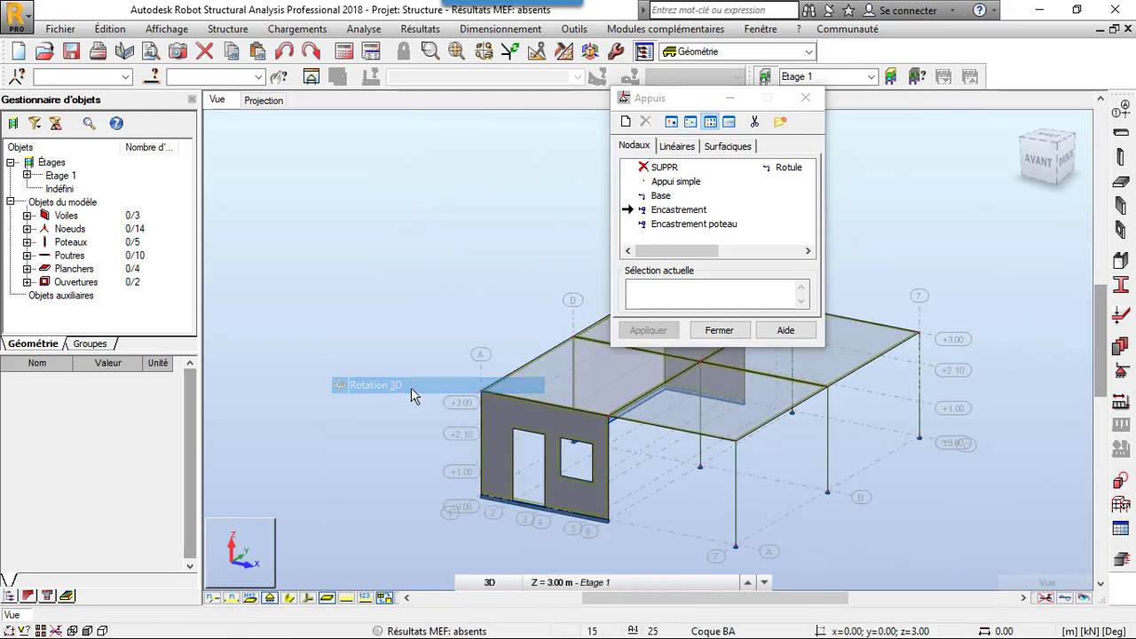
pyautogui.moveTo(413, 396); pyautogui.dragTo(585, 416)
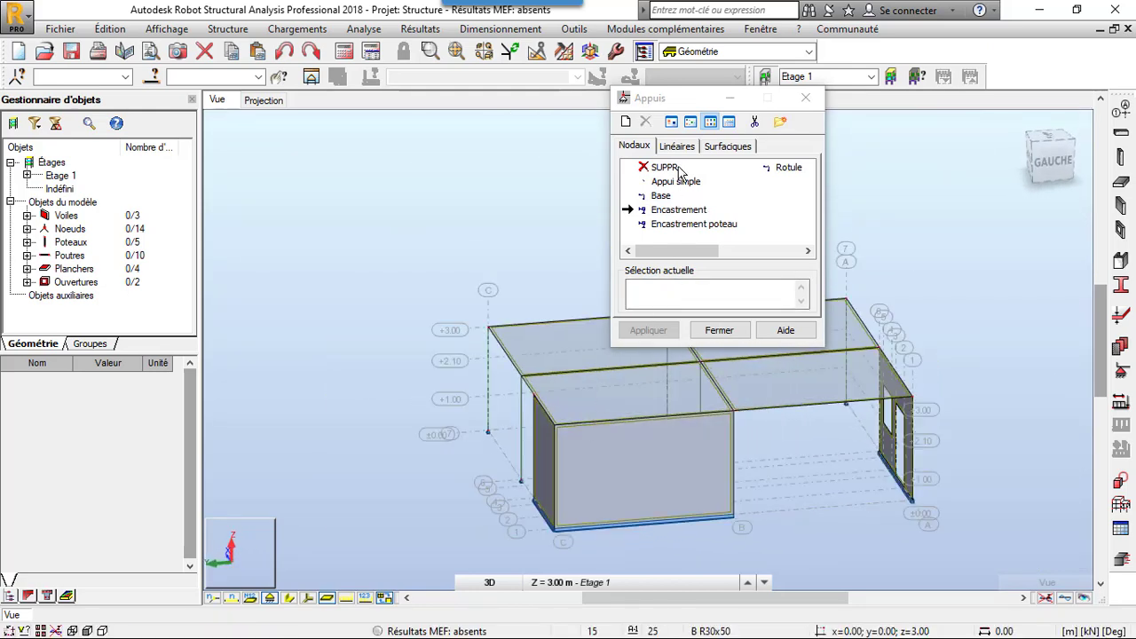
pyautogui.click(678, 151)
pyautogui.click(678, 213)
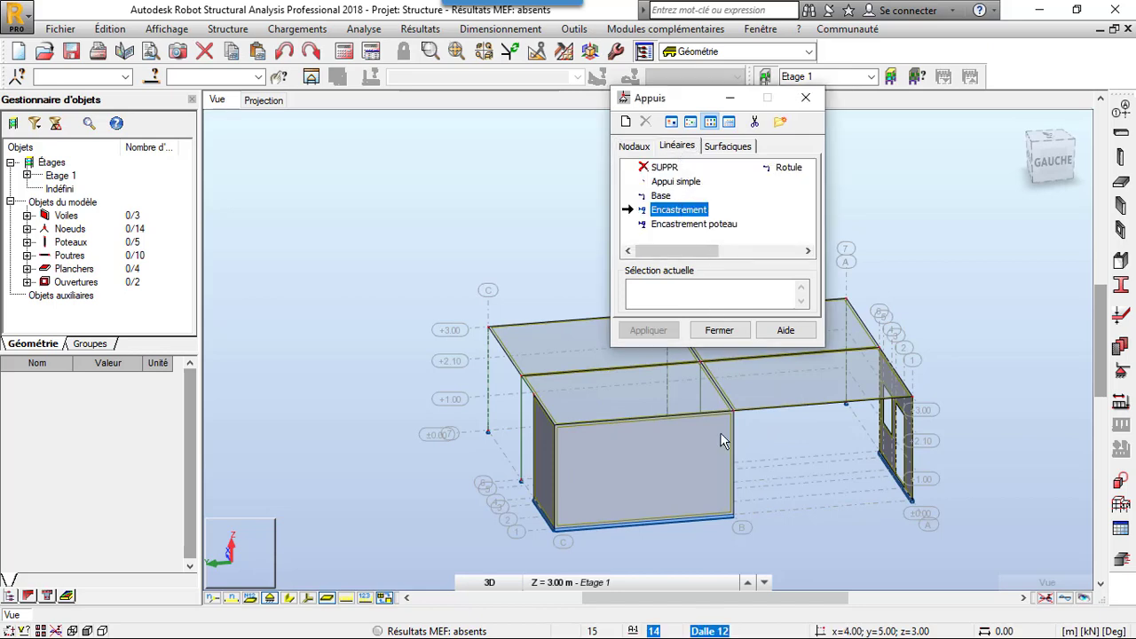
pyautogui.click(713, 511)
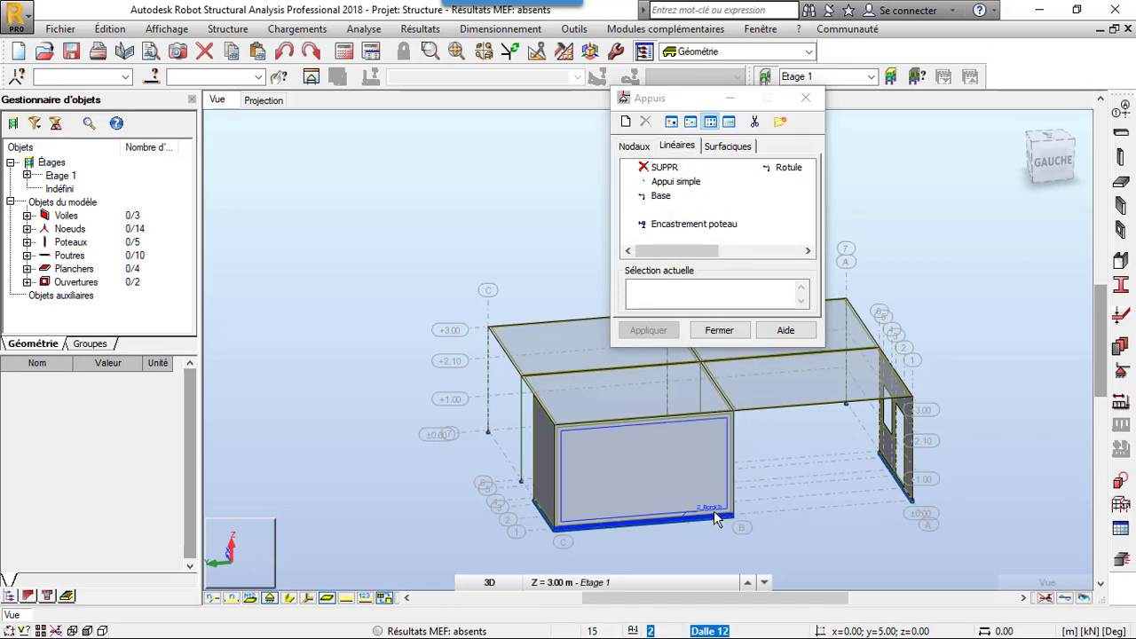
pyautogui.scroll(5, 560, 532)
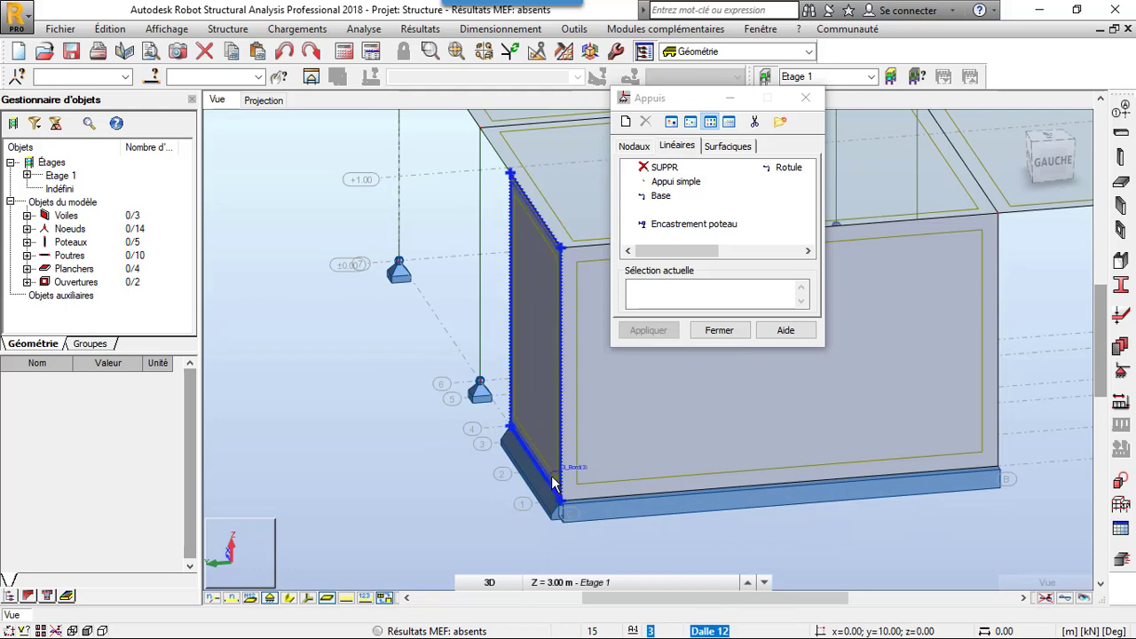
pyautogui.scroll(-3, 449, 491)
pyautogui.scroll(-3, 449, 492)
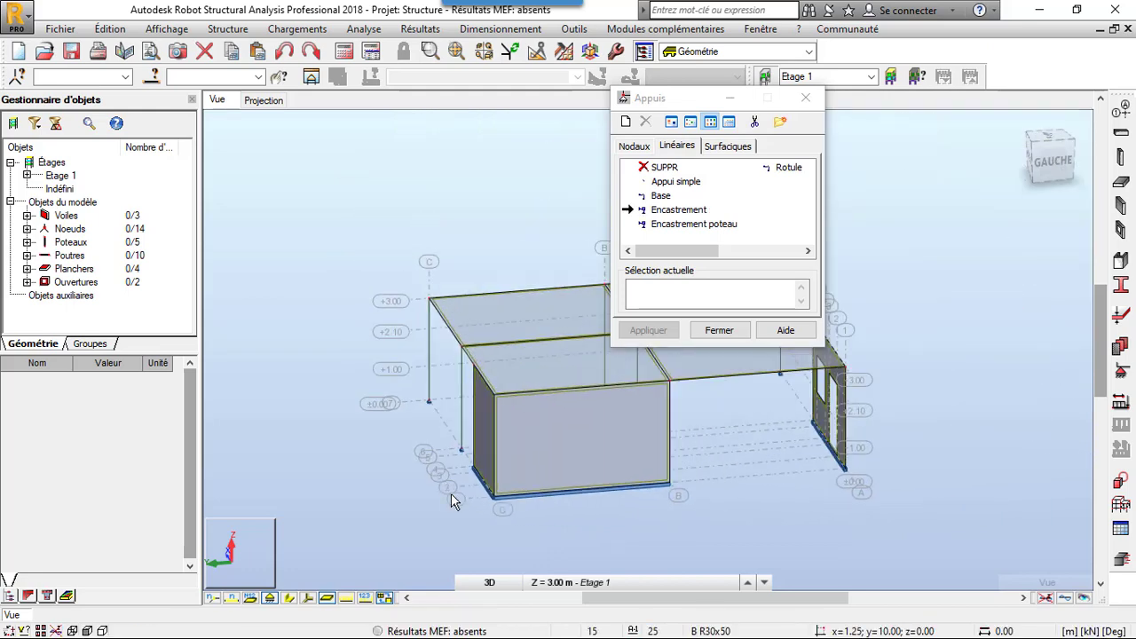
pyautogui.scroll(6, 786, 495)
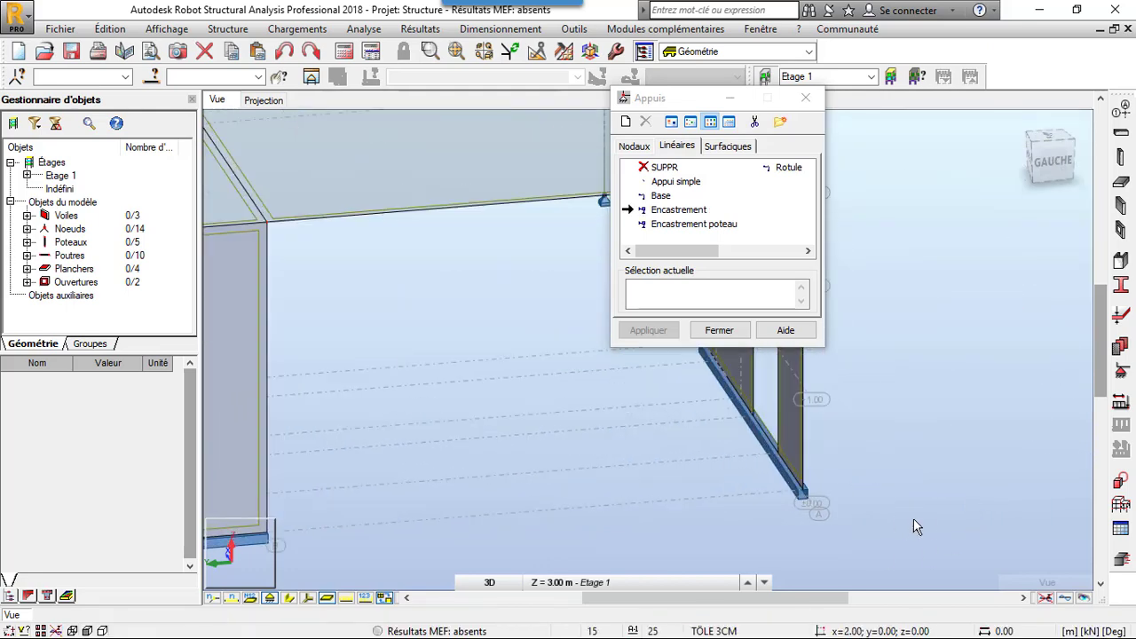
pyautogui.scroll(-6, 1003, 518)
pyautogui.scroll(-1, 1004, 512)
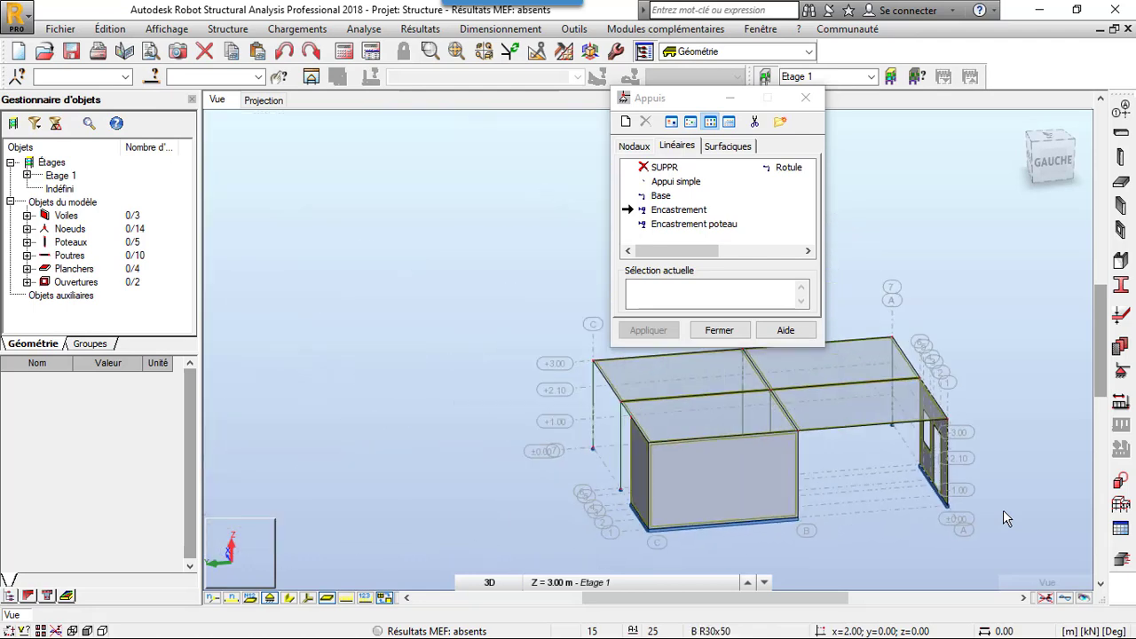
# - Switch to nodal supports and show the plan projection at the Base 0.00 m level
pyautogui.click(636, 149)
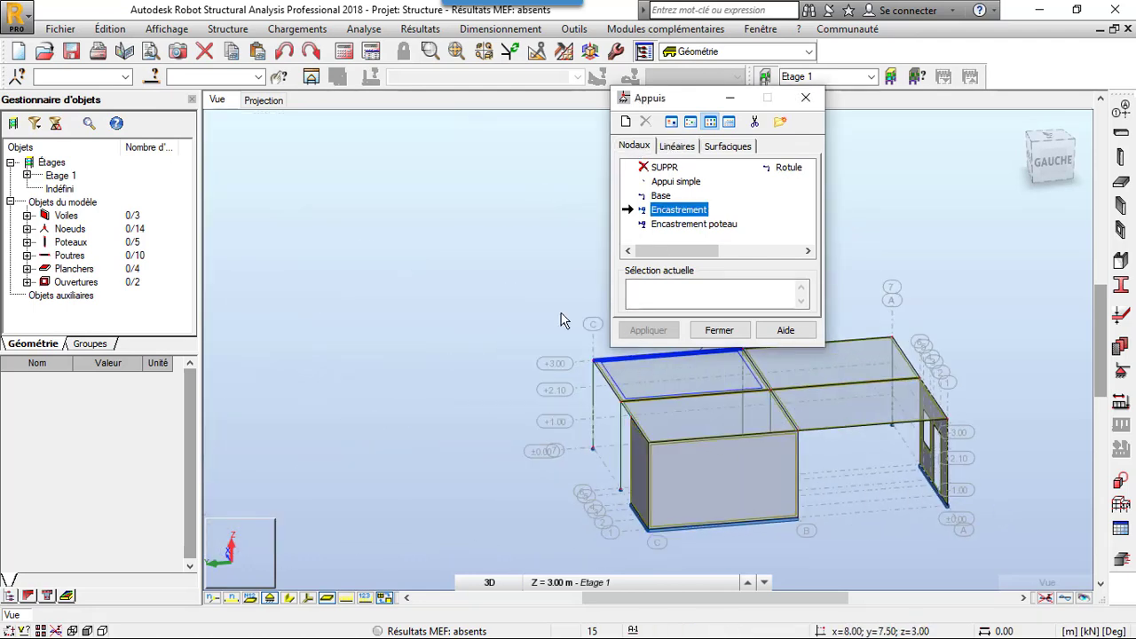
pyautogui.rightClick(491, 367)
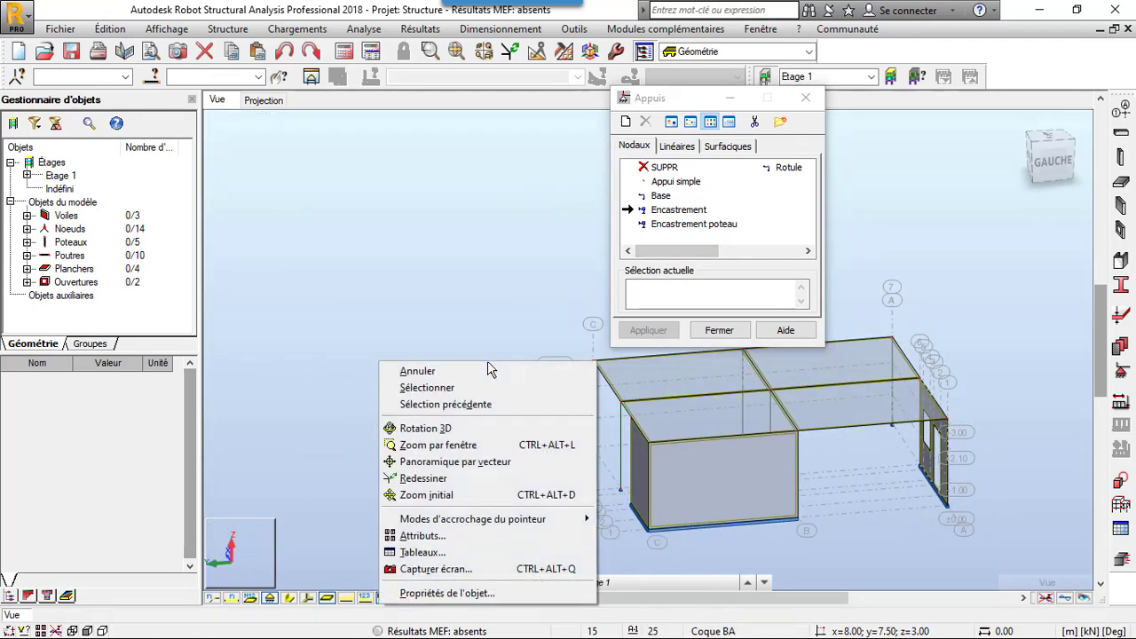
pyautogui.click(282, 100)
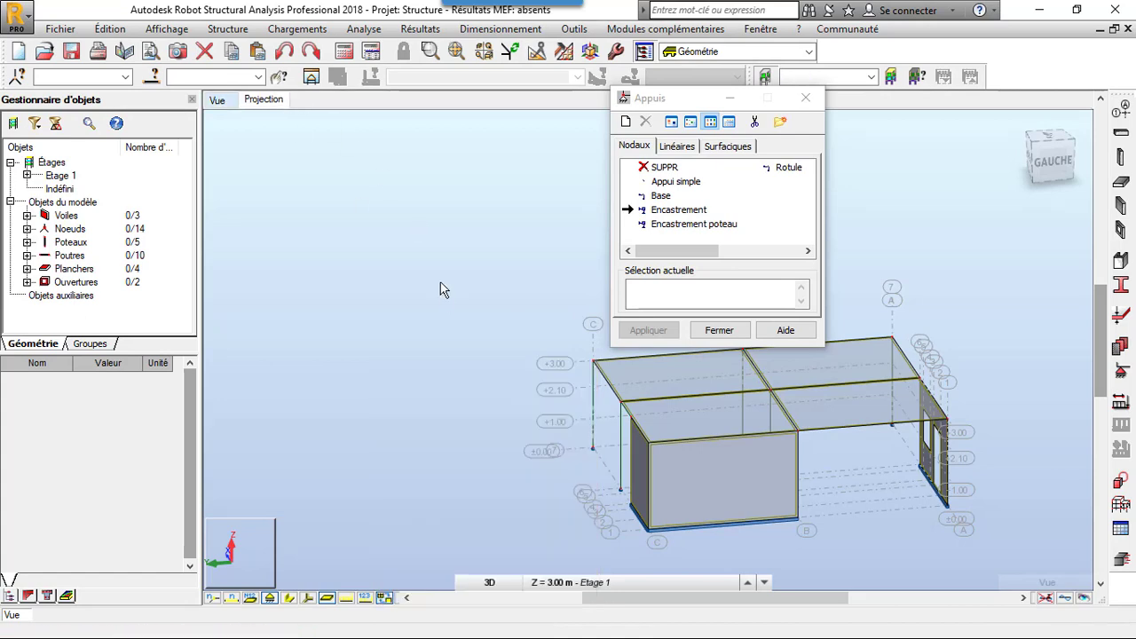
pyautogui.click(616, 581)
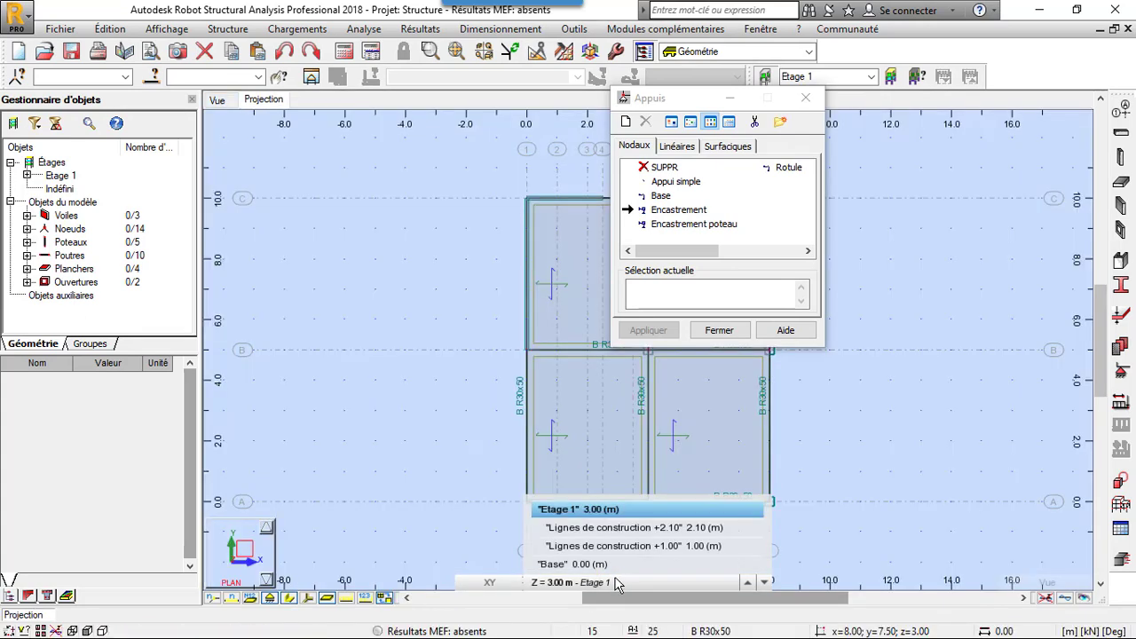
pyautogui.click(568, 564)
pyautogui.scroll(-1, 474, 474)
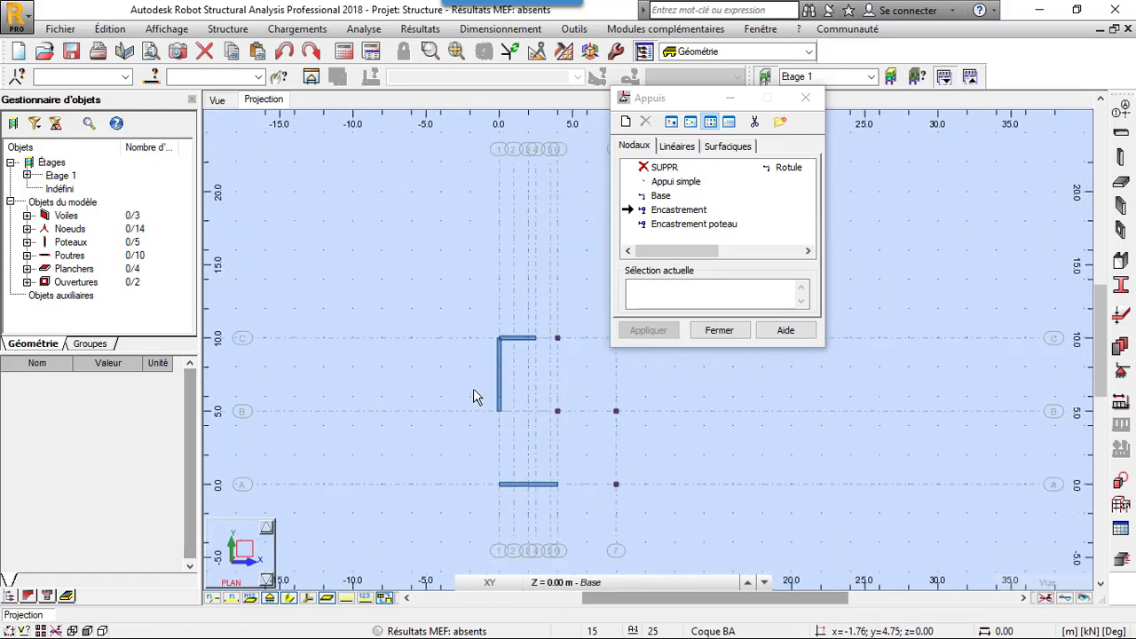
# - Apply the nodal Encastrement support to the five column base nodes and finish the support command
pyautogui.rightClick(449, 310)
pyautogui.click(446, 334)
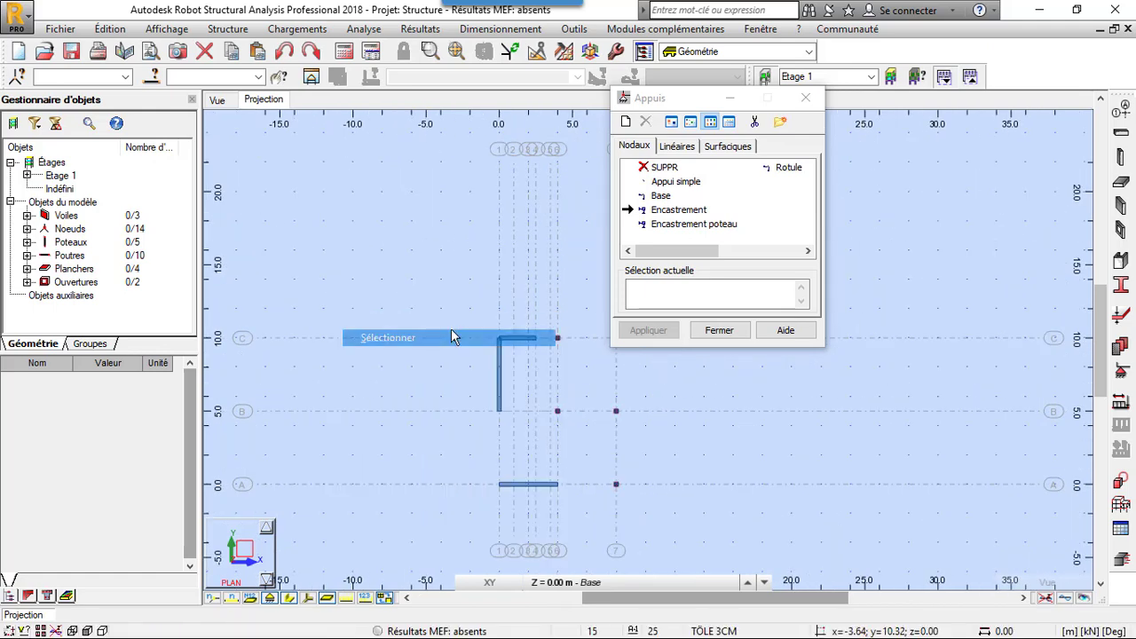
pyautogui.scroll(-2, 361, 474)
pyautogui.scroll(2, 504, 446)
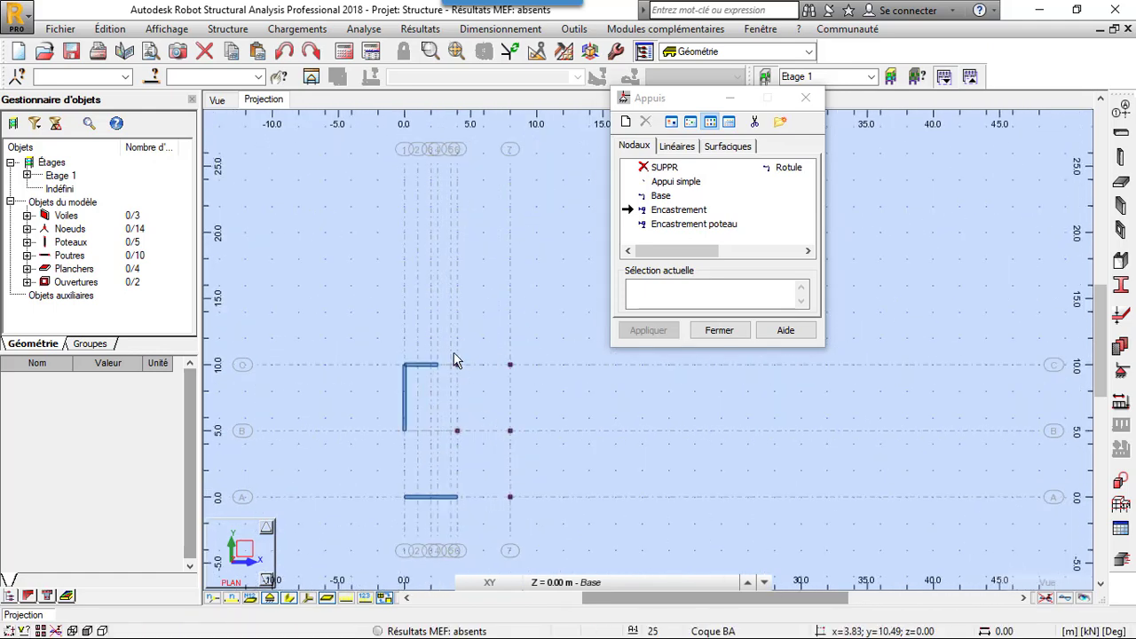
pyautogui.moveTo(449, 343); pyautogui.dragTo(536, 515)
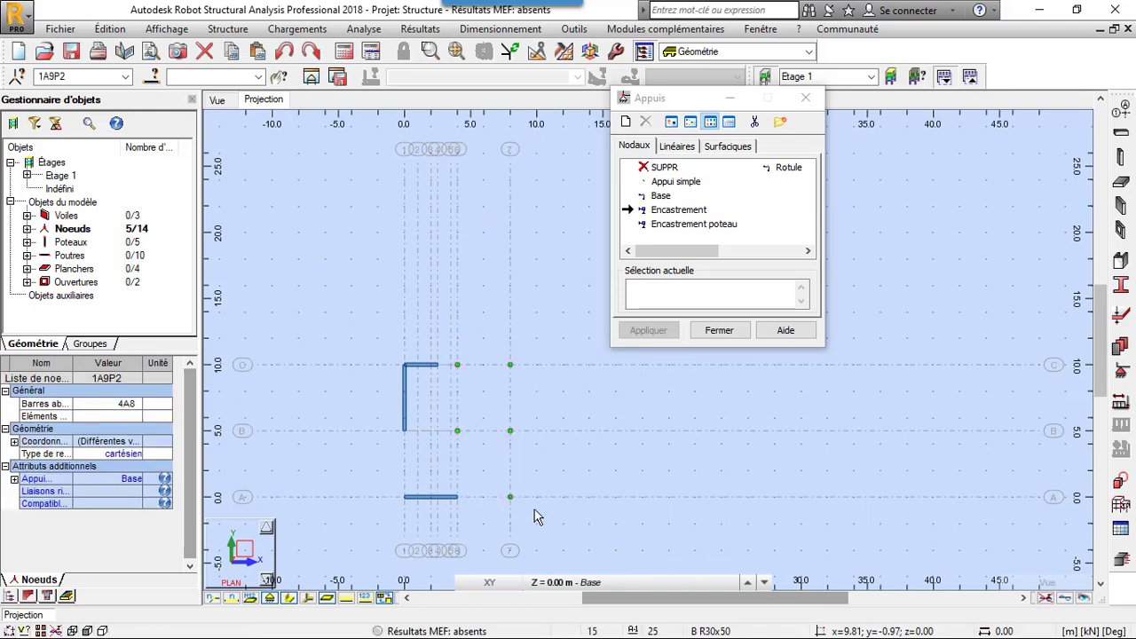
pyautogui.click(680, 212)
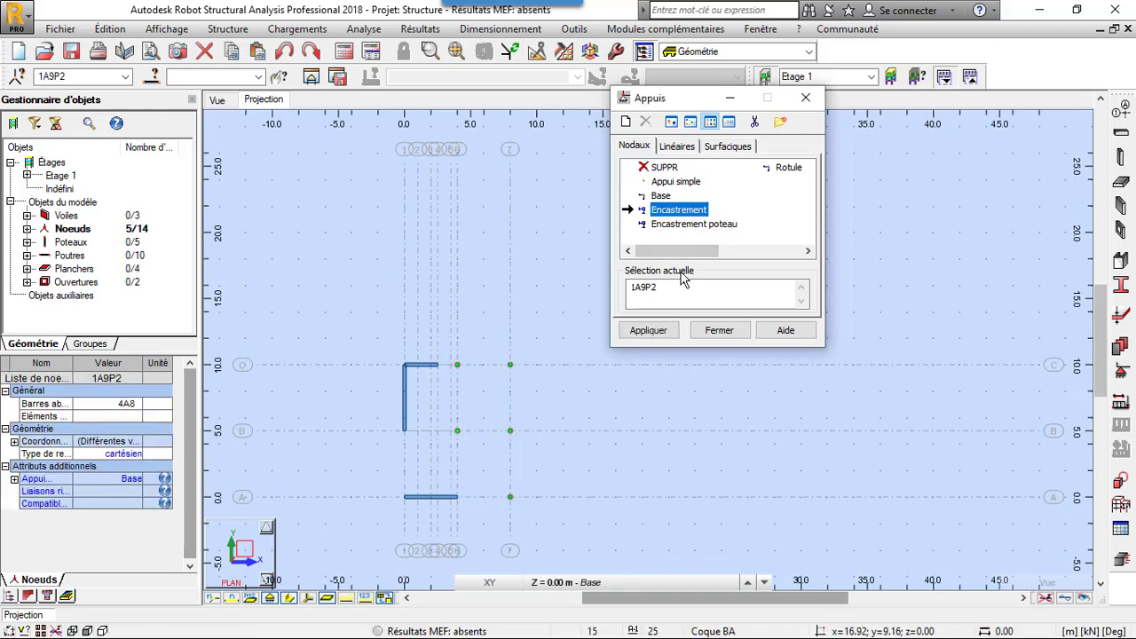
pyautogui.click(648, 331)
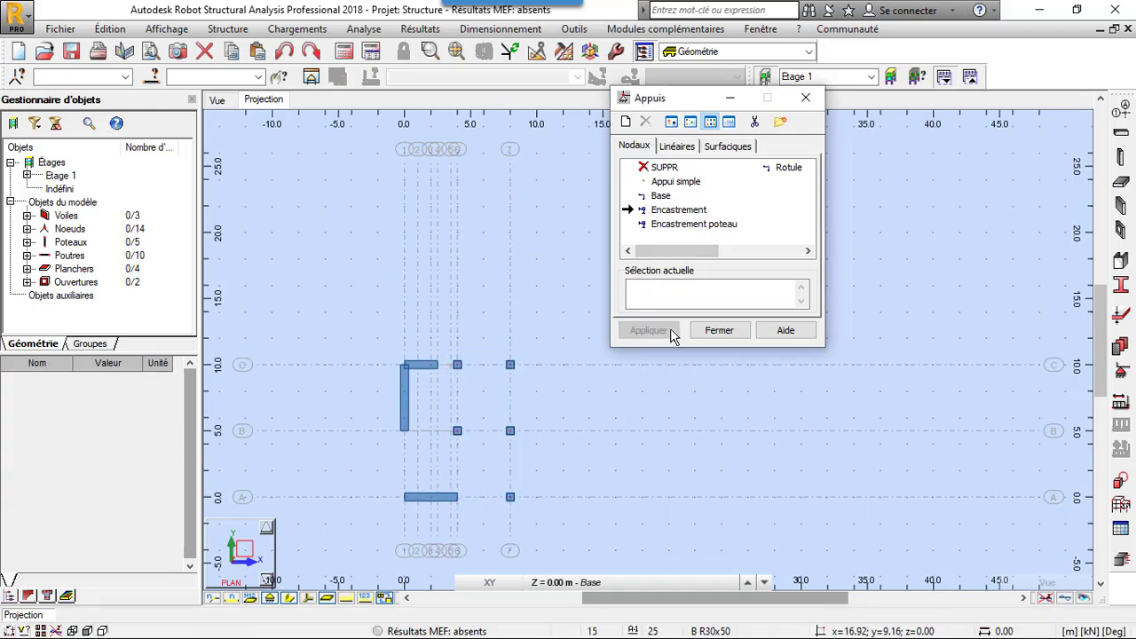
pyautogui.click(723, 332)
# - Return to the 3D view and define load case 1 as POIDS PROPRE, with nature permanente and sub-nature poids propre
pyautogui.click(219, 101)
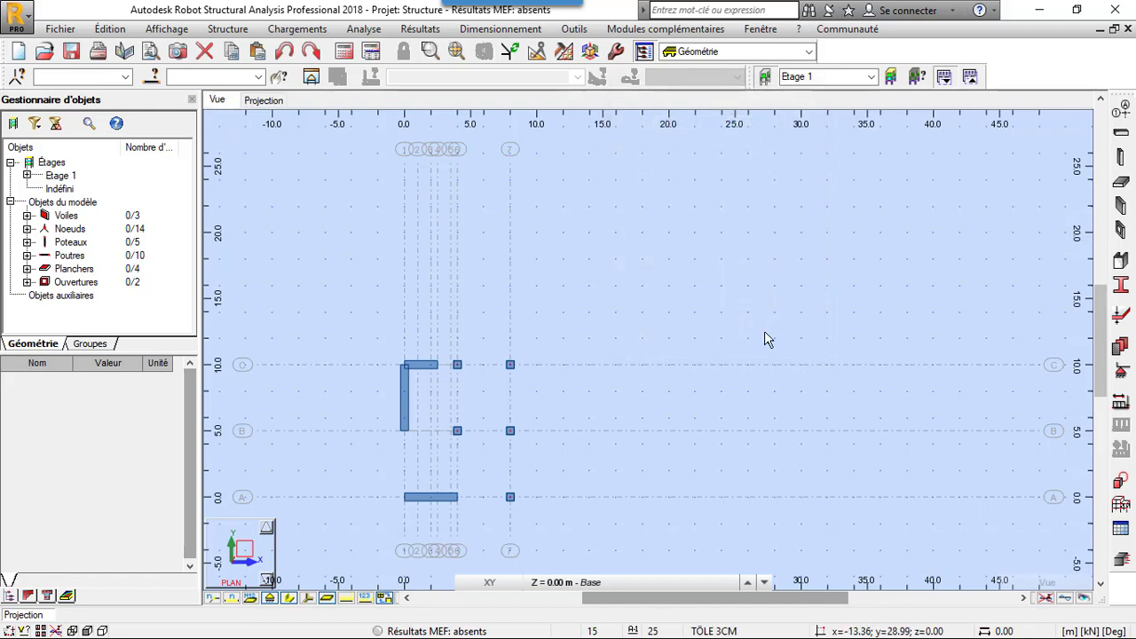
pyautogui.scroll(-1, 463, 331)
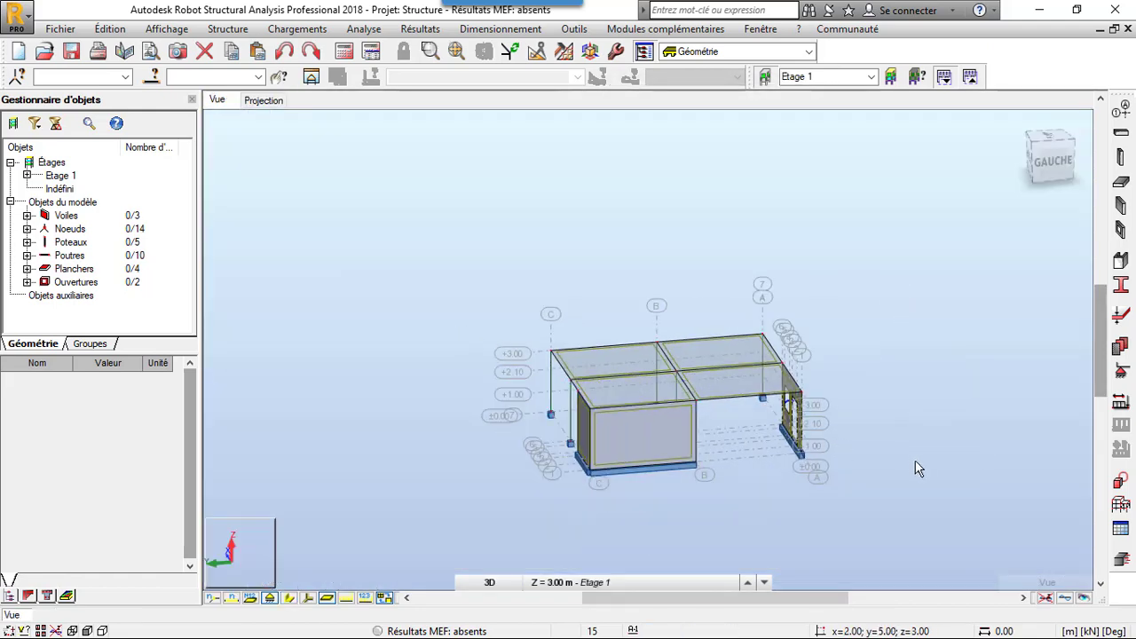
pyautogui.scroll(4, 918, 466)
pyautogui.scroll(-3, 913, 435)
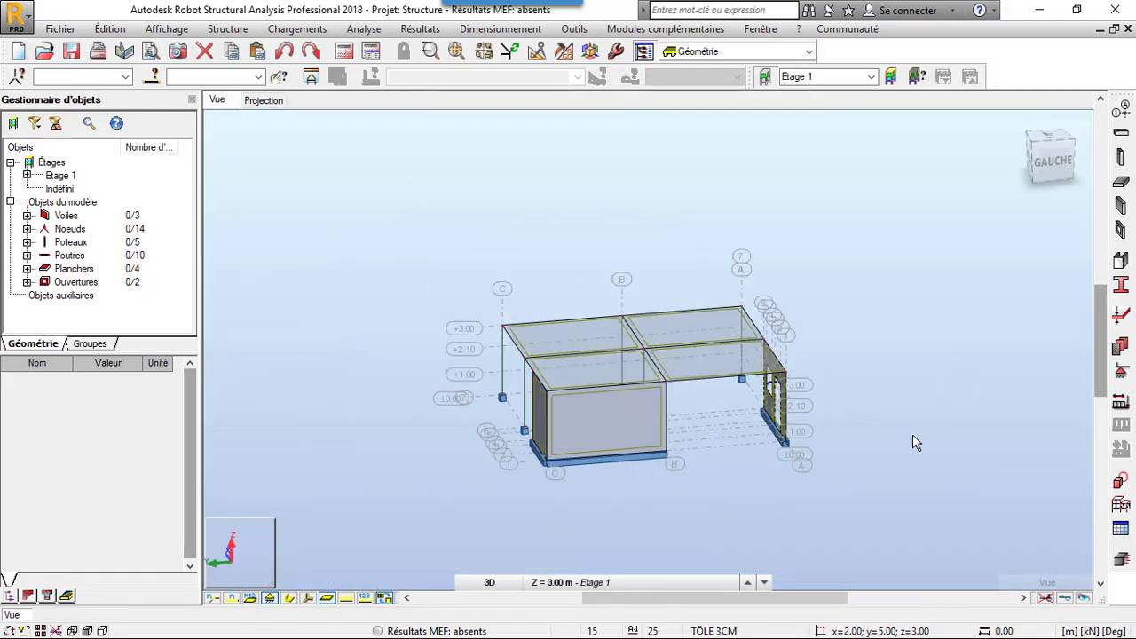
pyautogui.click(1120, 424)
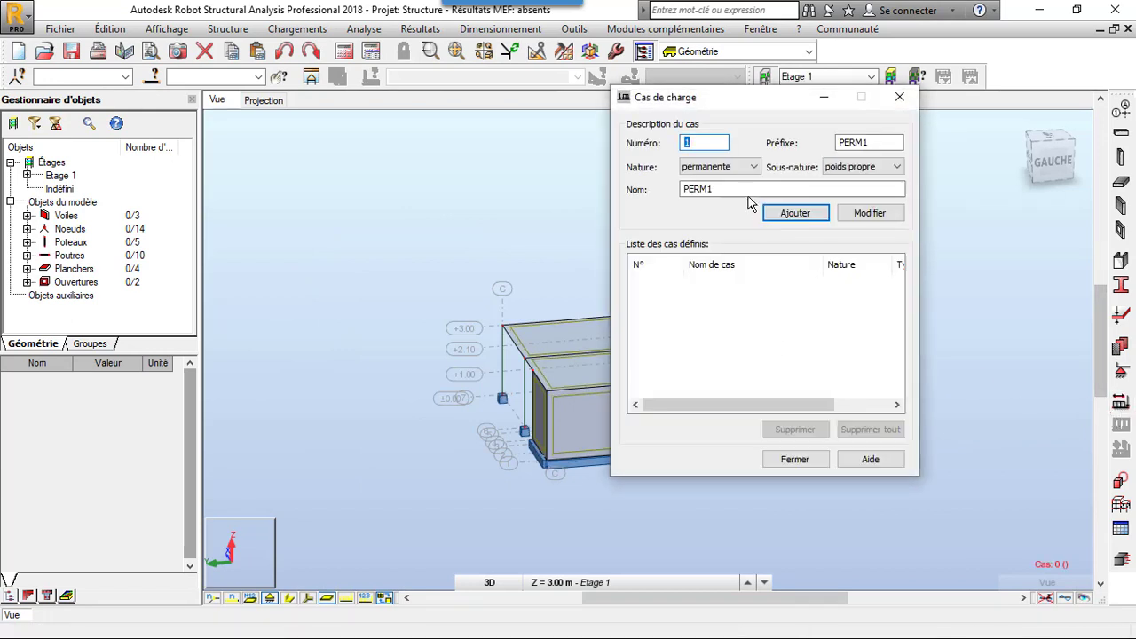
pyautogui.press('Tab')
pyautogui.write('PO')
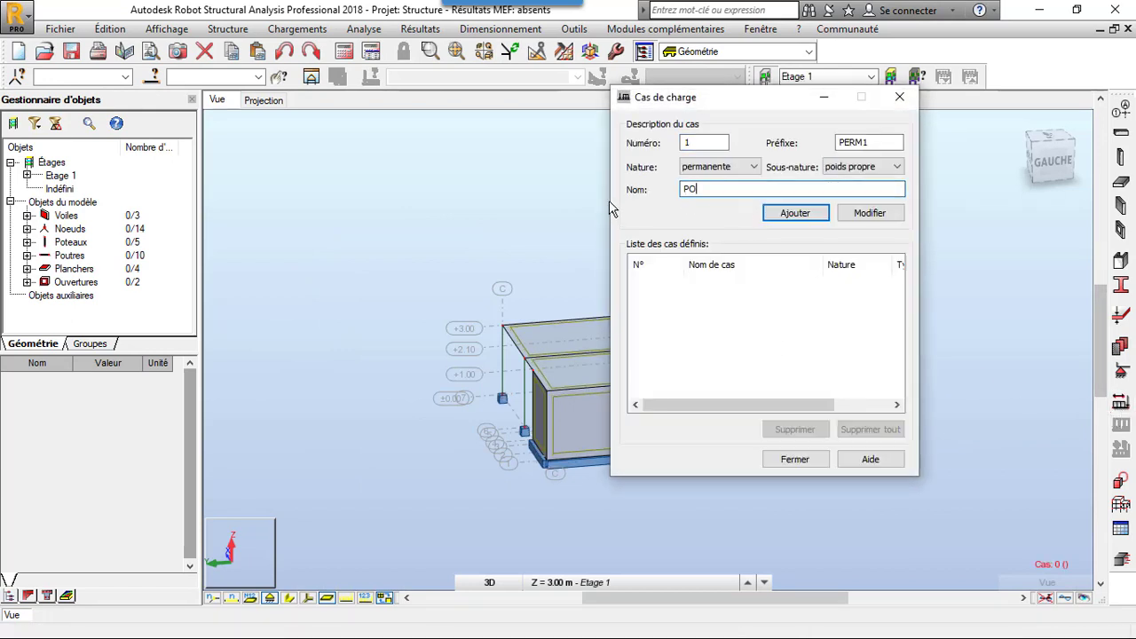
pyautogui.write('IDS PROPRE')
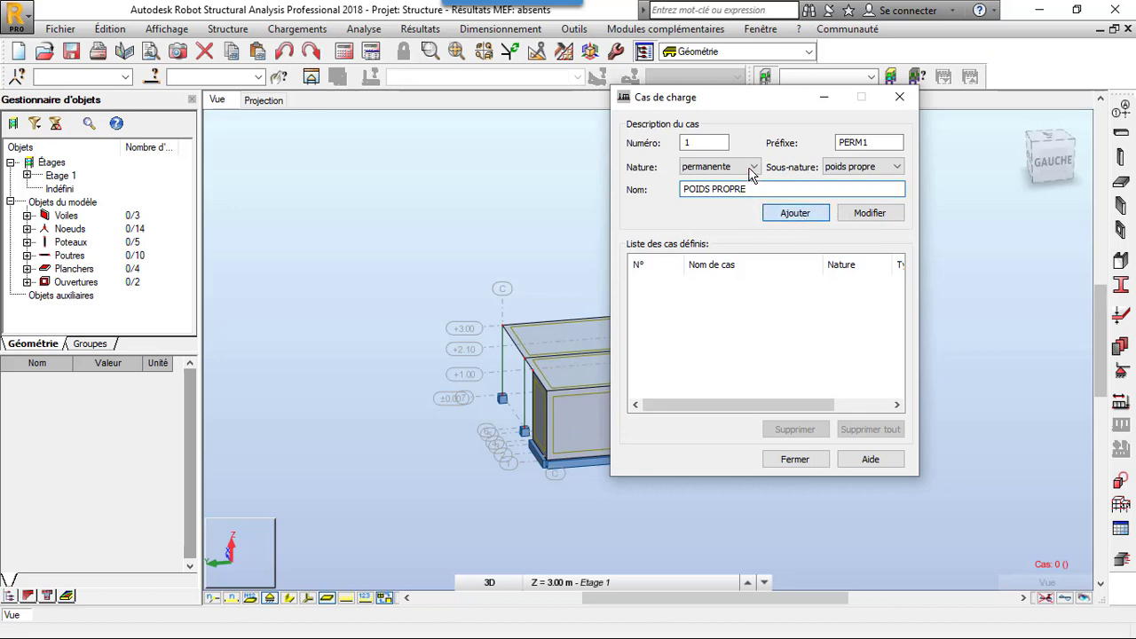
# - Add load case 2 named HABITATION with nature d'exploitation and finish defining load cases
pyautogui.click(753, 167)
pyautogui.click(746, 182)
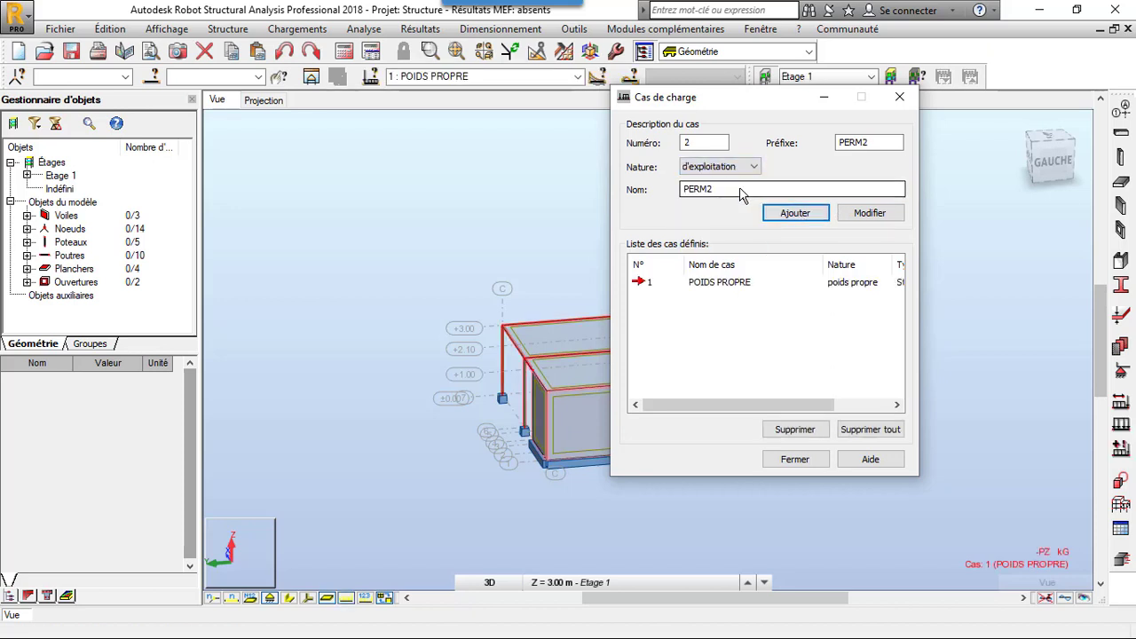
pyautogui.moveTo(740, 189); pyautogui.dragTo(676, 192)
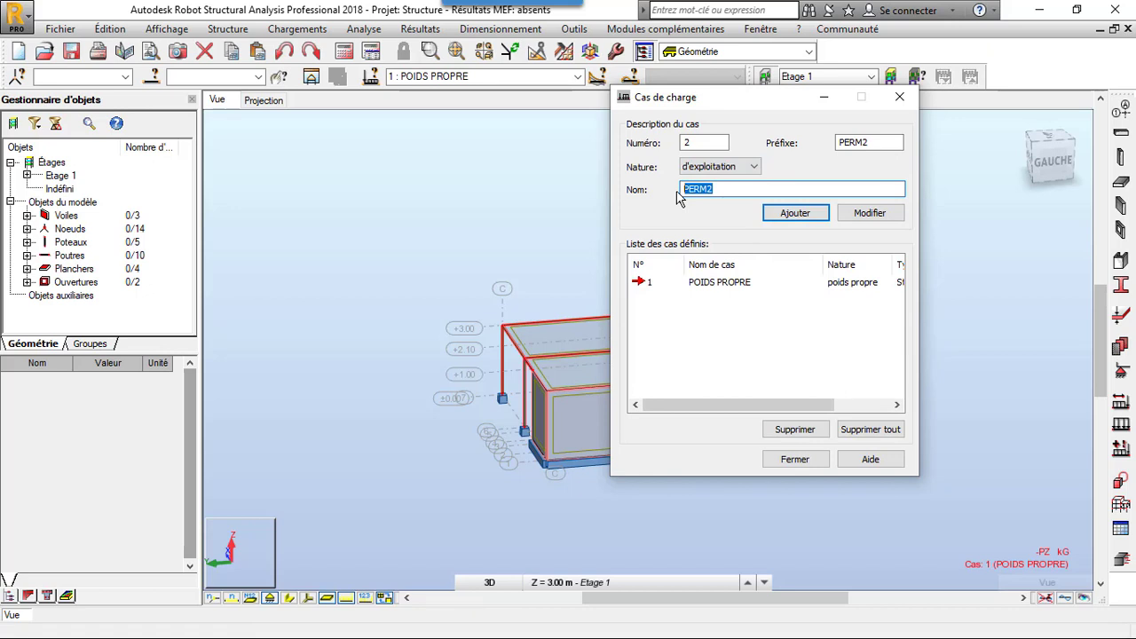
pyautogui.write('HA')
pyautogui.write('BITATION')
pyautogui.click(817, 217)
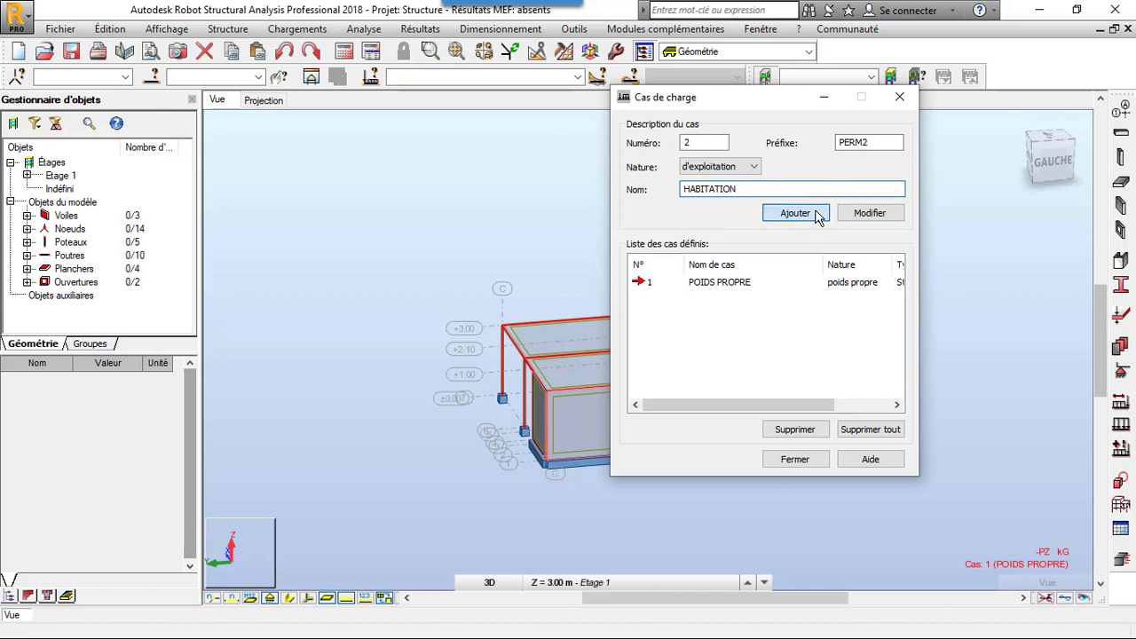
pyautogui.click(907, 99)
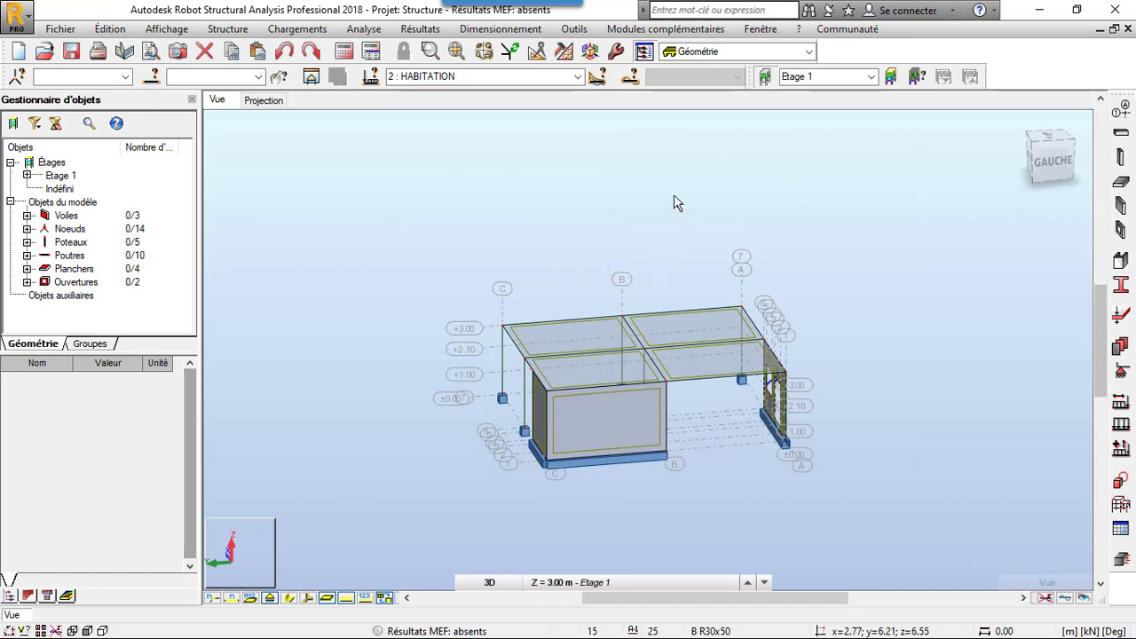
# - Examine the building's walls, slabs, openings and supports in 3D from the axis A side
pyautogui.rightClick(673, 195)
pyautogui.click(670, 258)
pyautogui.moveTo(674, 268); pyautogui.dragTo(710, 314)
pyautogui.scroll(3, 779, 327)
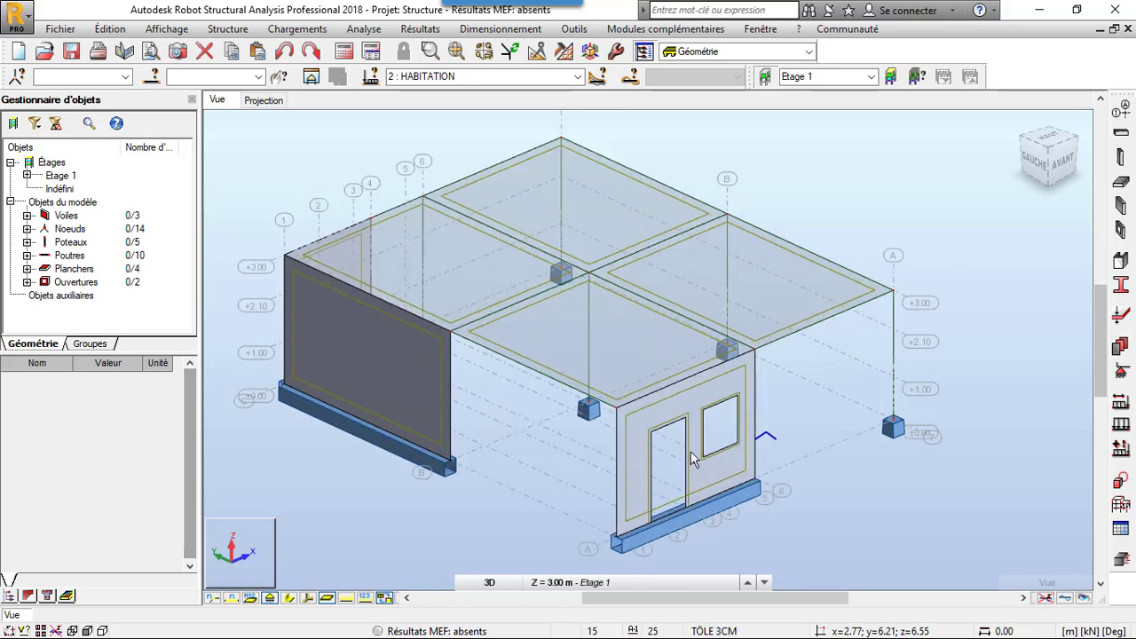
pyautogui.keyDown('shift'); pyautogui.moveTo(733, 448); pyautogui.dragTo(737, 445, button='middle'); pyautogui.keyUp('shift')
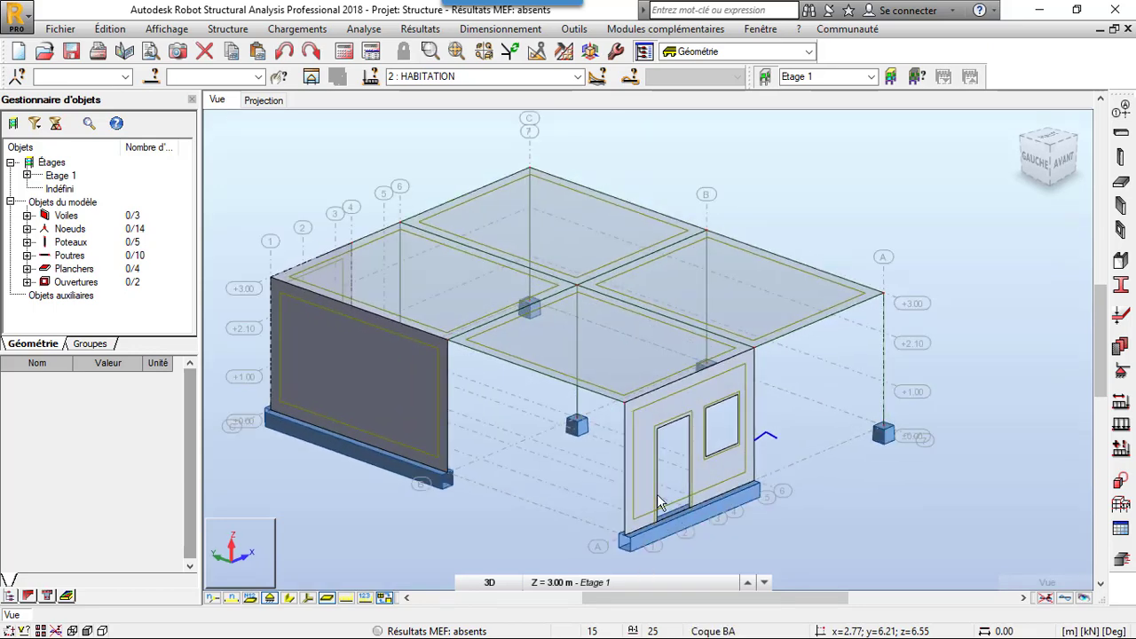
pyautogui.click(699, 584)
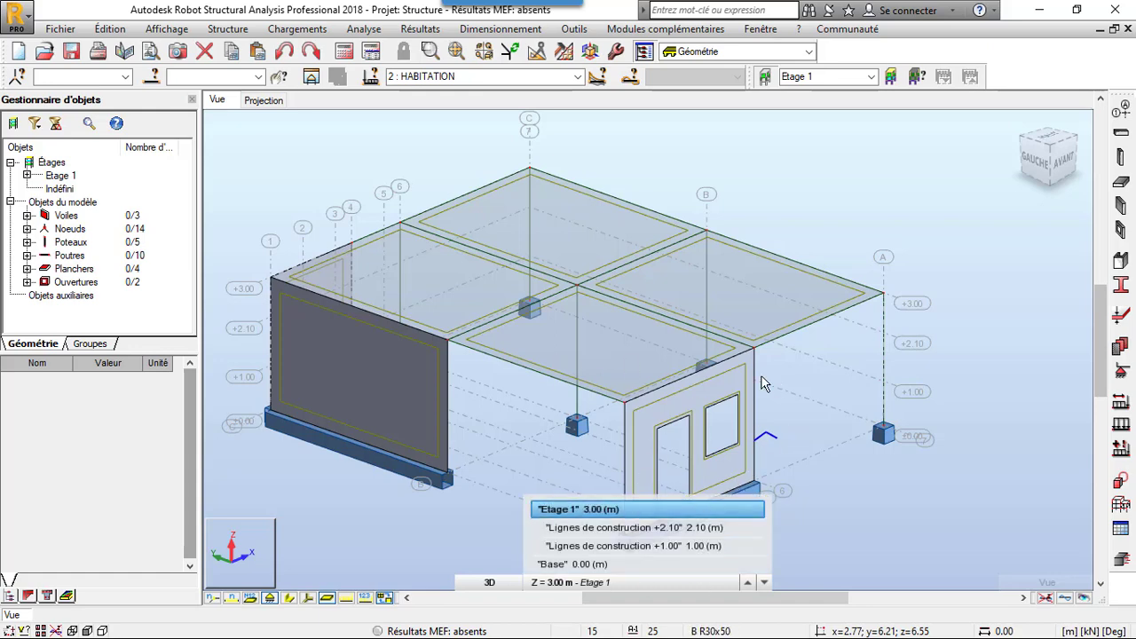
pyautogui.scroll(-3, 762, 384)
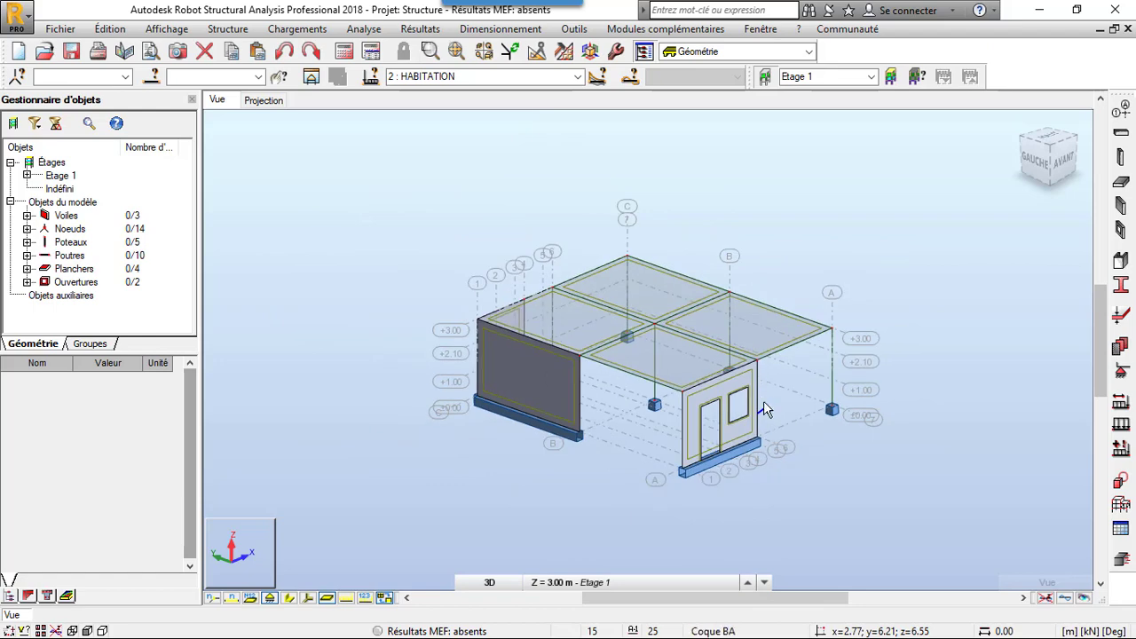
pyautogui.keyDown('shift'); pyautogui.moveTo(727, 268); pyautogui.dragTo(837, 400, button='middle'); pyautogui.keyUp('shift')
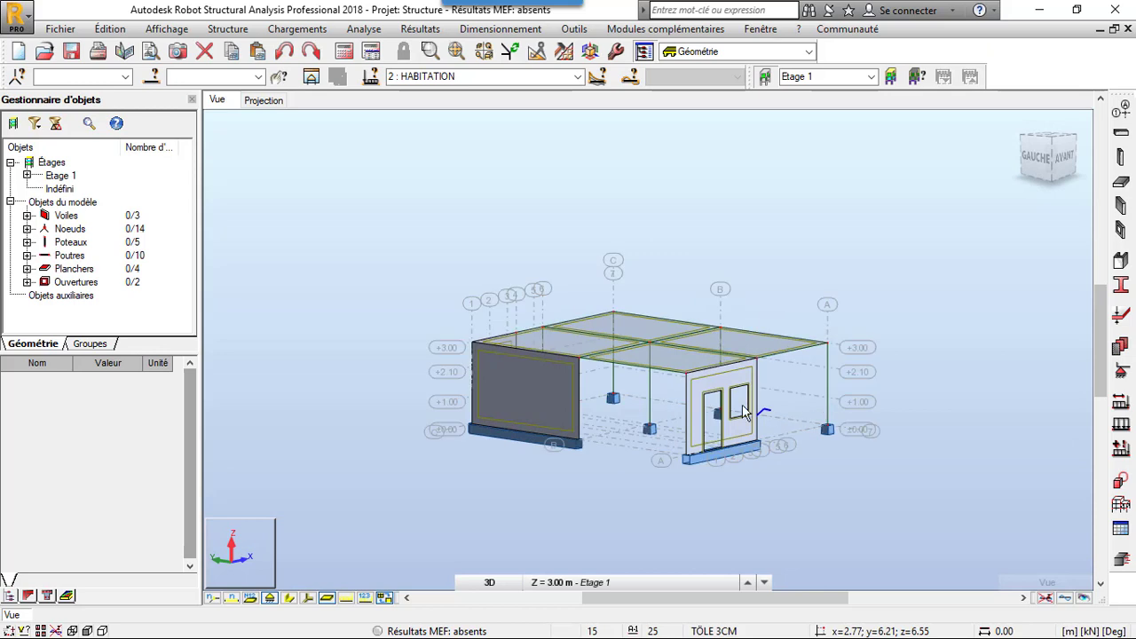
pyautogui.keyDown('shift'); pyautogui.moveTo(743, 404); pyautogui.dragTo(748, 448, button='middle'); pyautogui.keyUp('shift')
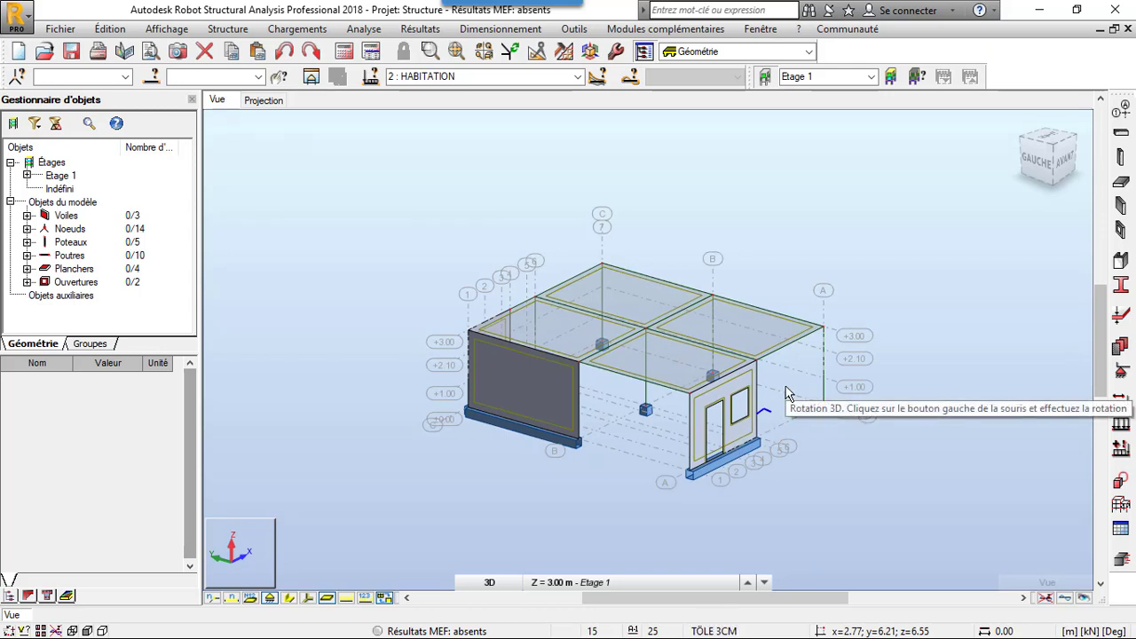
pyautogui.moveTo(785, 394); pyautogui.dragTo(802, 396)
pyautogui.keyDown('shift'); pyautogui.moveTo(801, 392); pyautogui.dragTo(719, 386, button='middle'); pyautogui.keyUp('shift')
pyautogui.scroll(2, 688, 292)
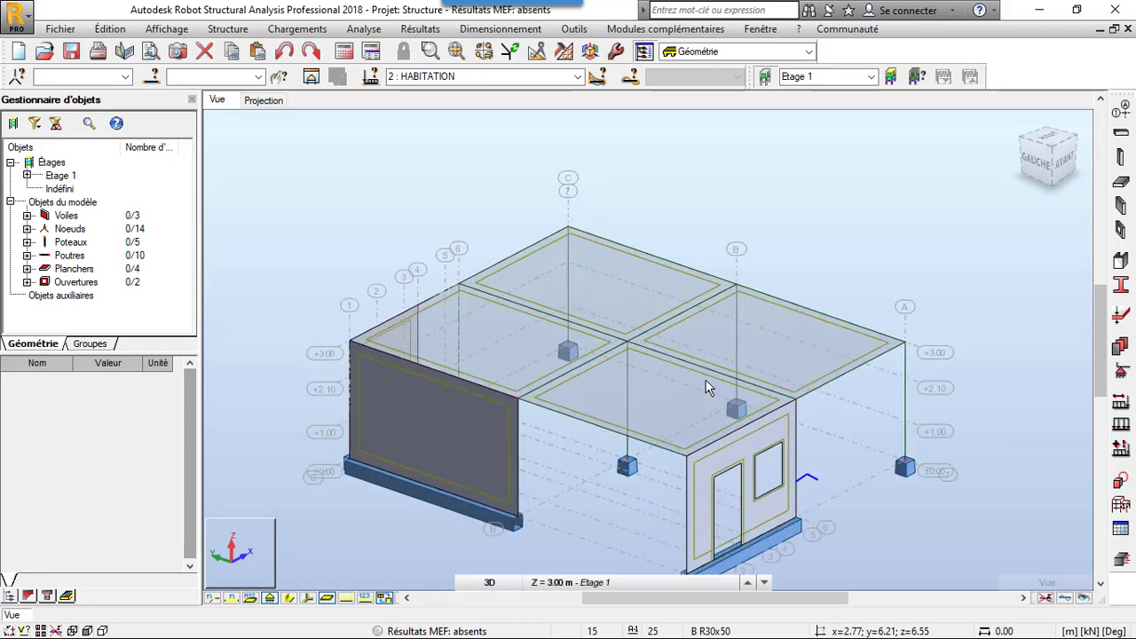
pyautogui.scroll(-1, 765, 373)
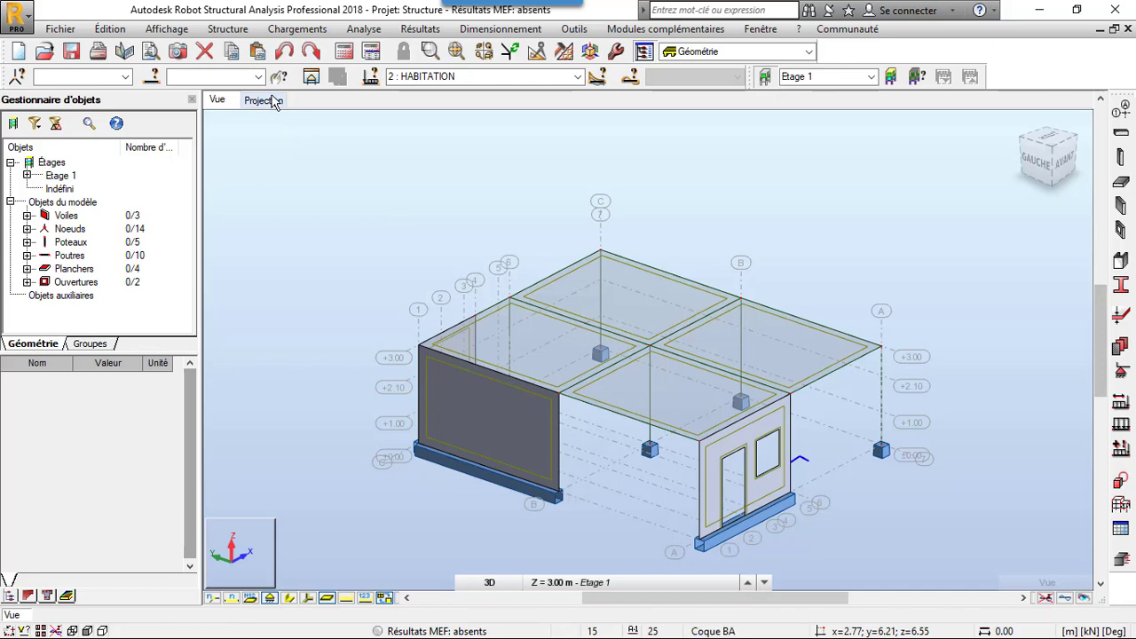
# - Apply a uniform surface load of -2.00 kPa in global Z to the four slabs under the HABITATION load case
pyautogui.click(1121, 424)
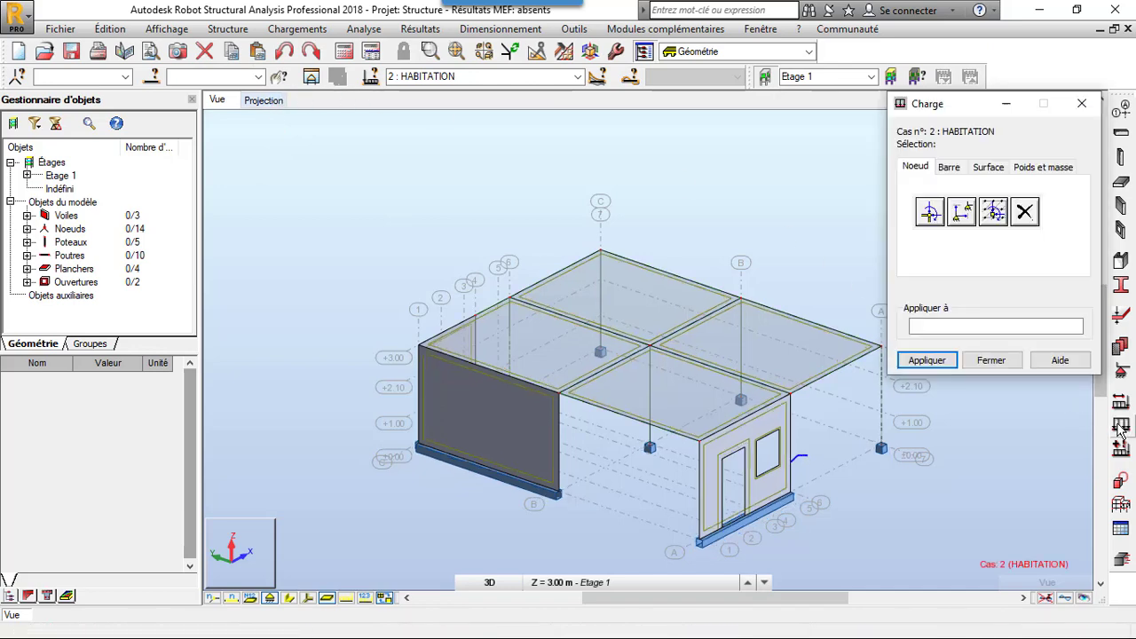
pyautogui.click(989, 167)
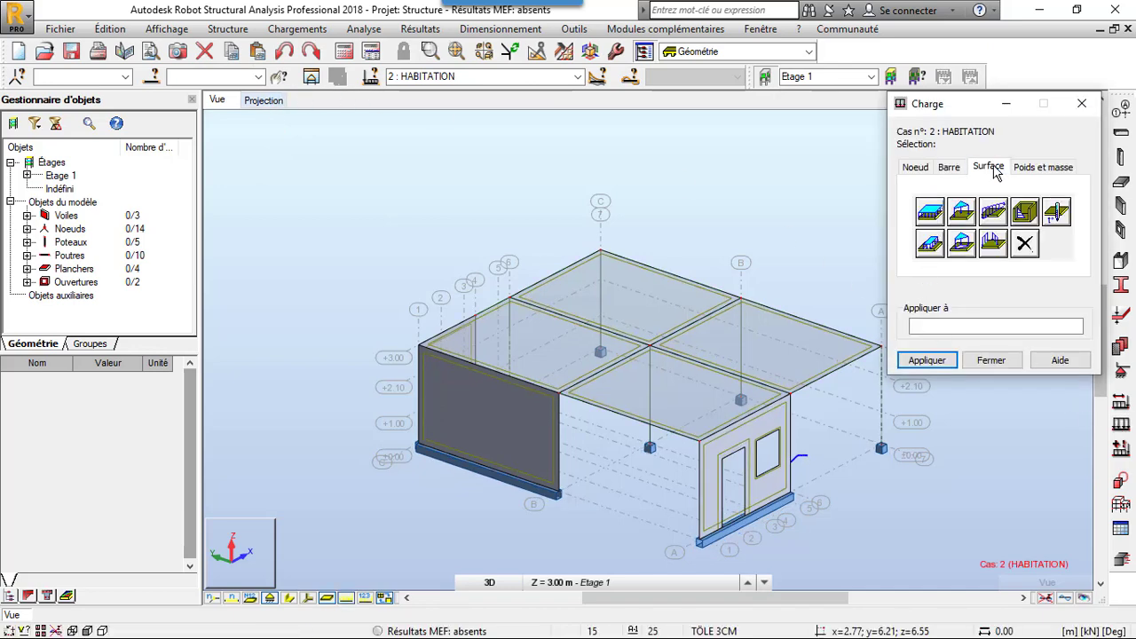
pyautogui.click(939, 211)
pyautogui.click(1001, 317)
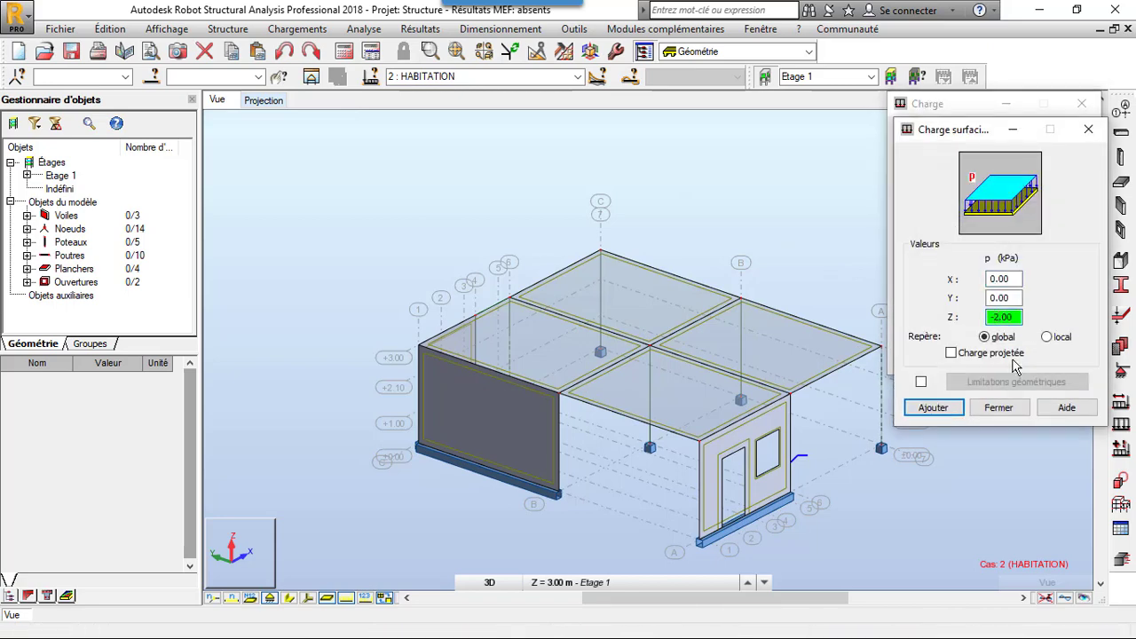
pyautogui.click(941, 406)
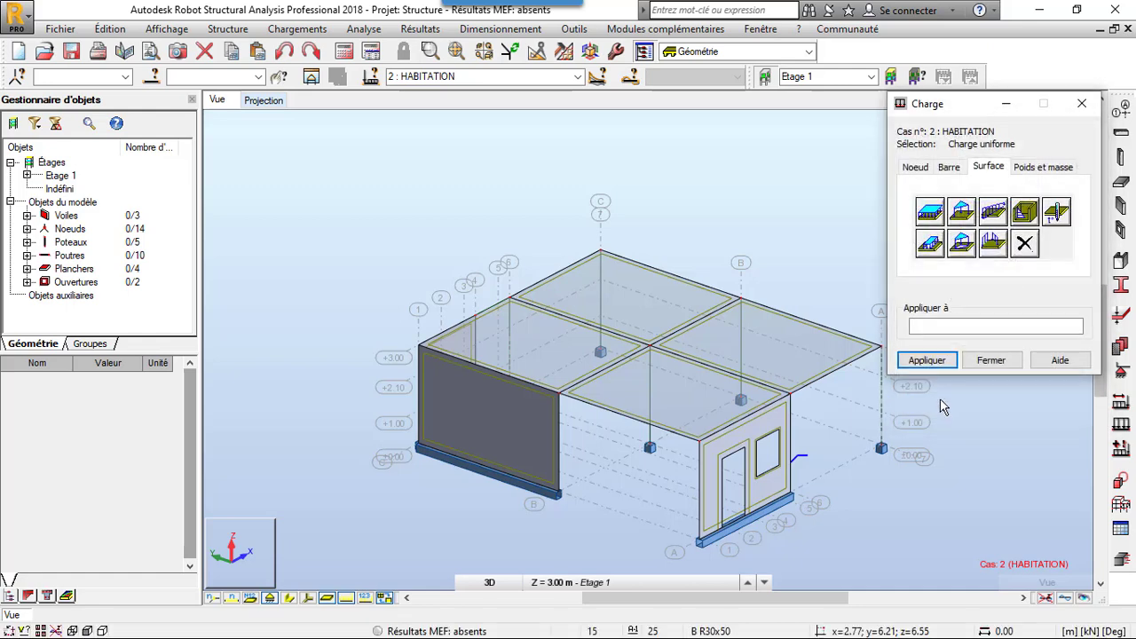
pyautogui.click(755, 337)
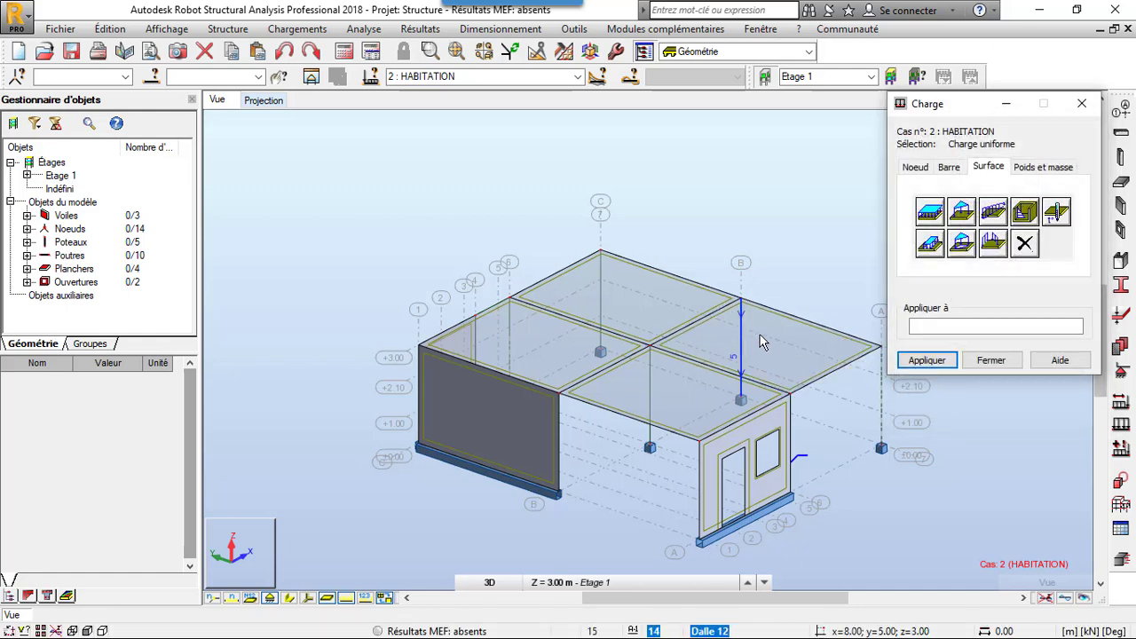
pyautogui.click(626, 292)
pyautogui.click(548, 366)
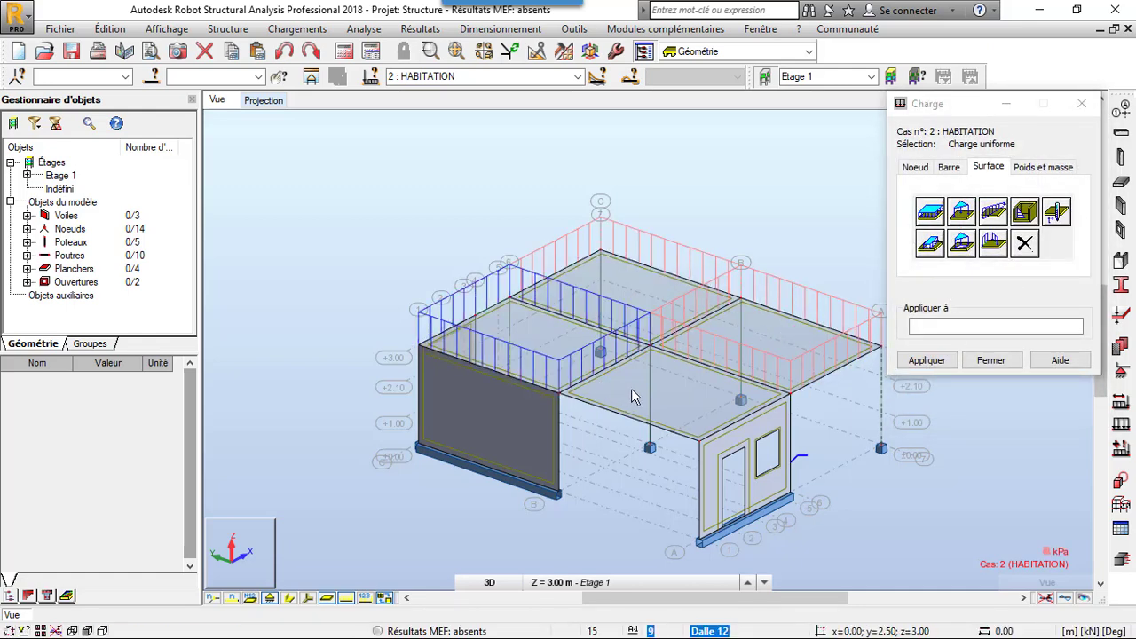
pyautogui.click(632, 390)
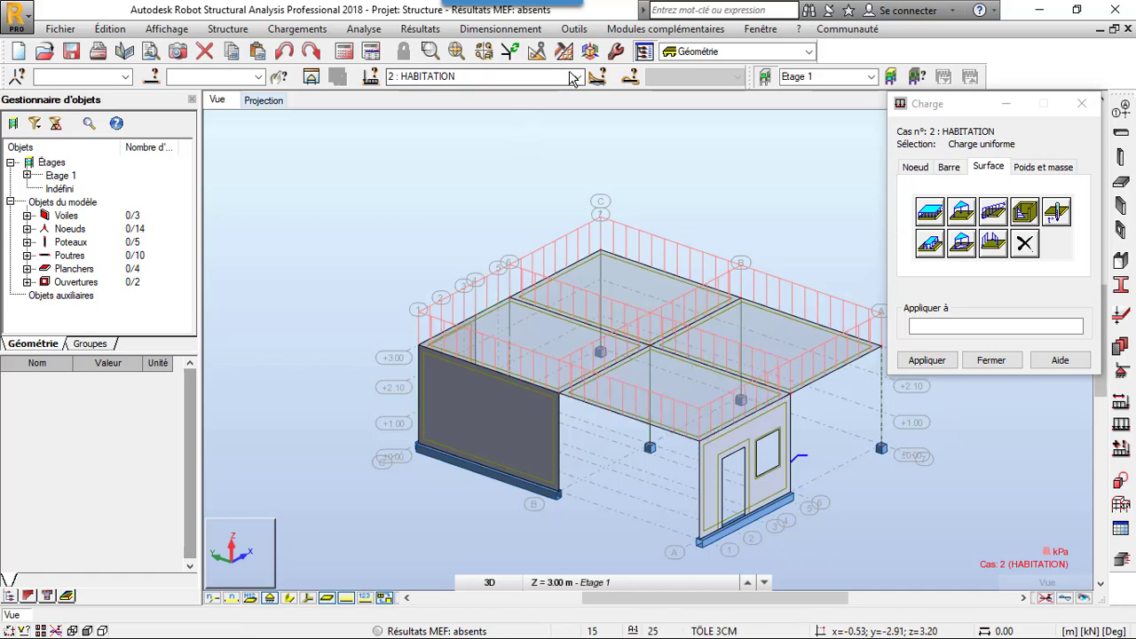
# - Display the loads of case 1 : POIDS PROPRE on the structure and close the load definition
pyautogui.click(546, 76)
pyautogui.click(548, 92)
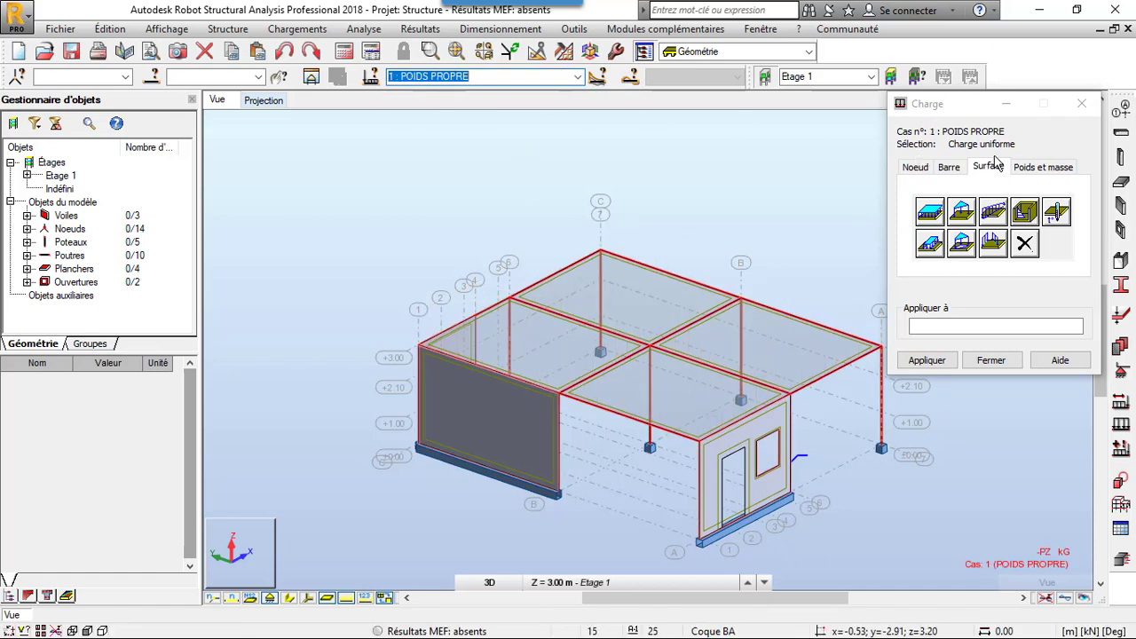
pyautogui.click(1051, 169)
pyautogui.click(1082, 103)
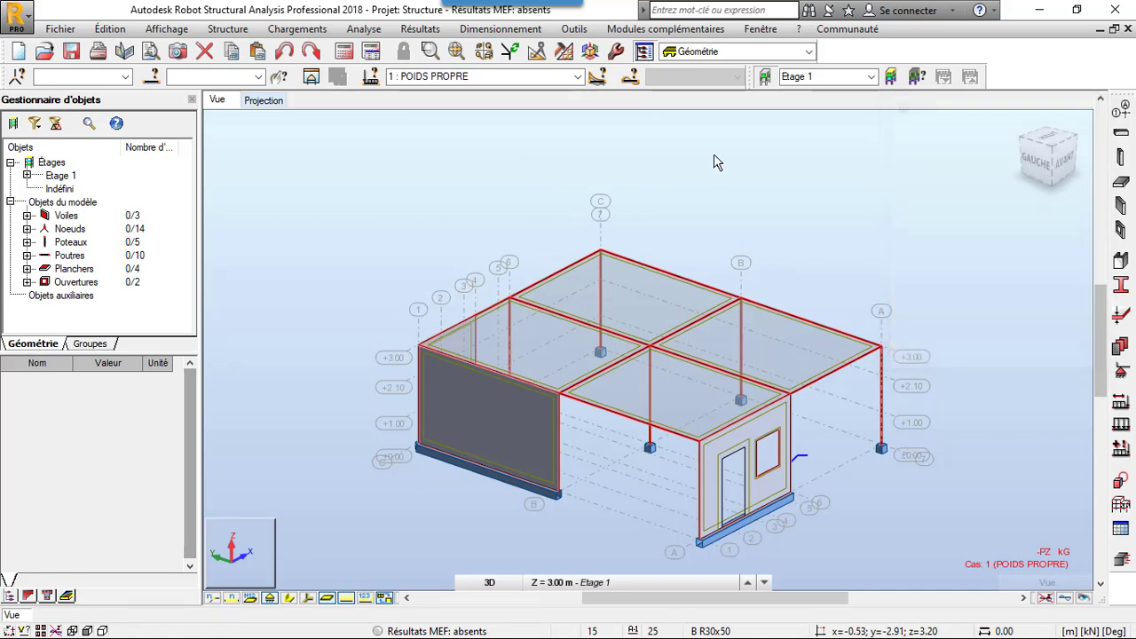
# - Create manual combination 3 of type ELU, named ELU, containing POIDS PROPRE and HABITATION with automatic coefficients
pyautogui.click(282, 31)
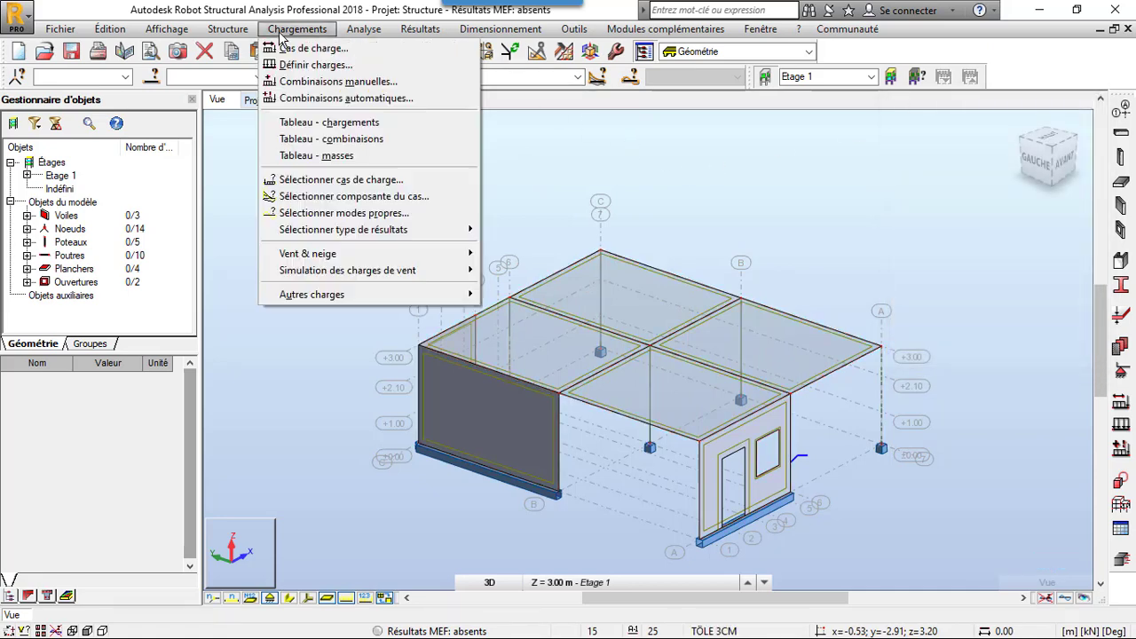
pyautogui.click(348, 85)
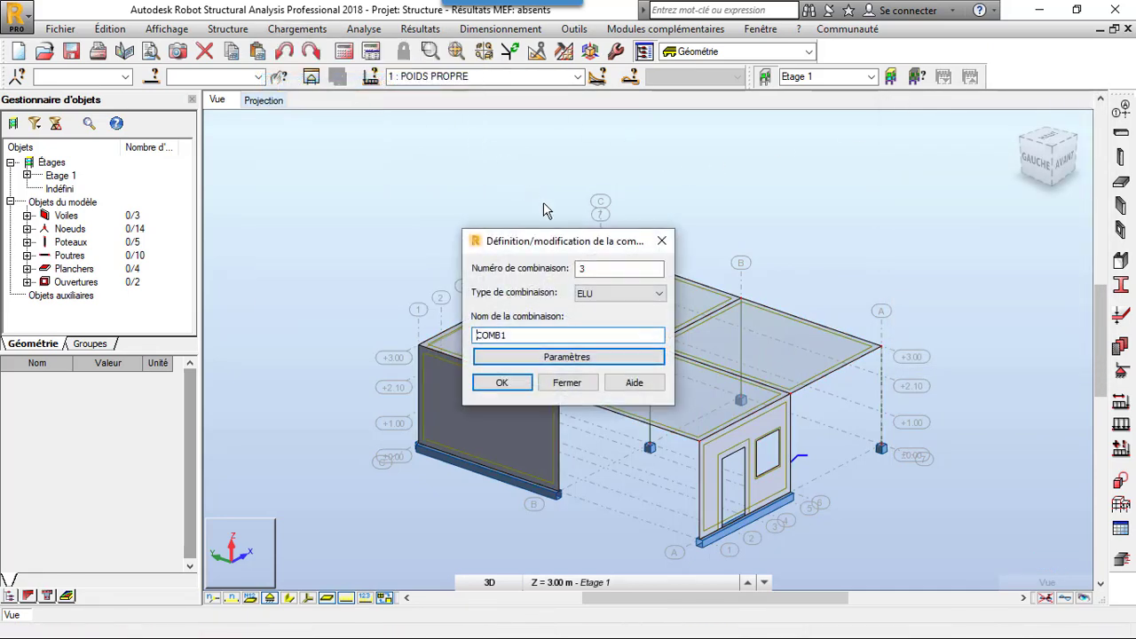
pyautogui.moveTo(540, 344); pyautogui.dragTo(379, 330)
pyautogui.write('ELU')
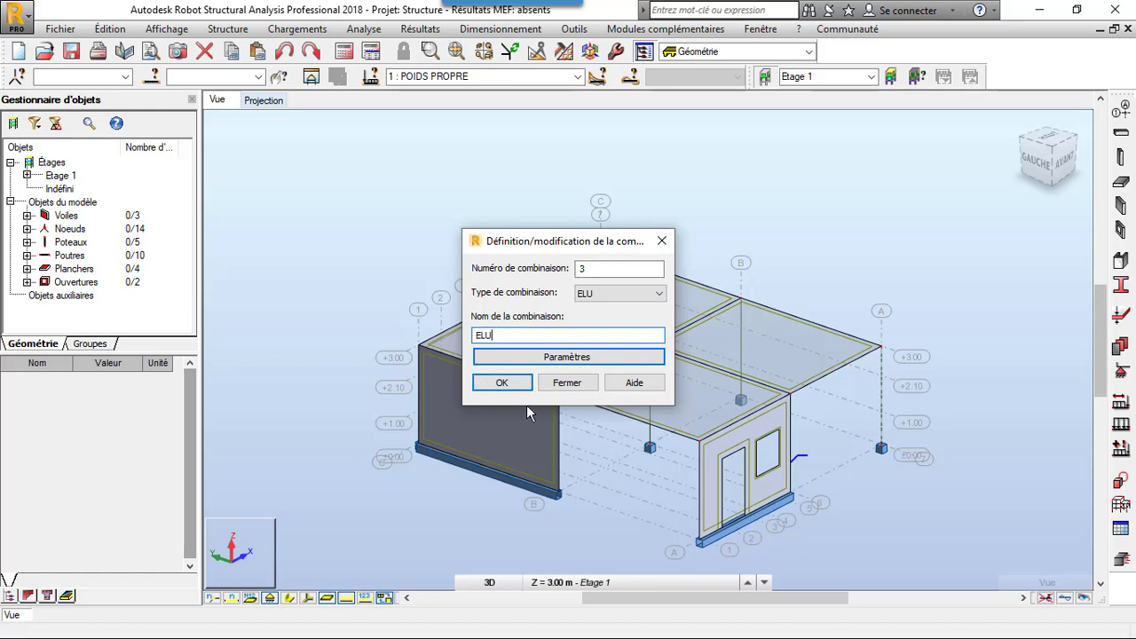
pyautogui.click(506, 385)
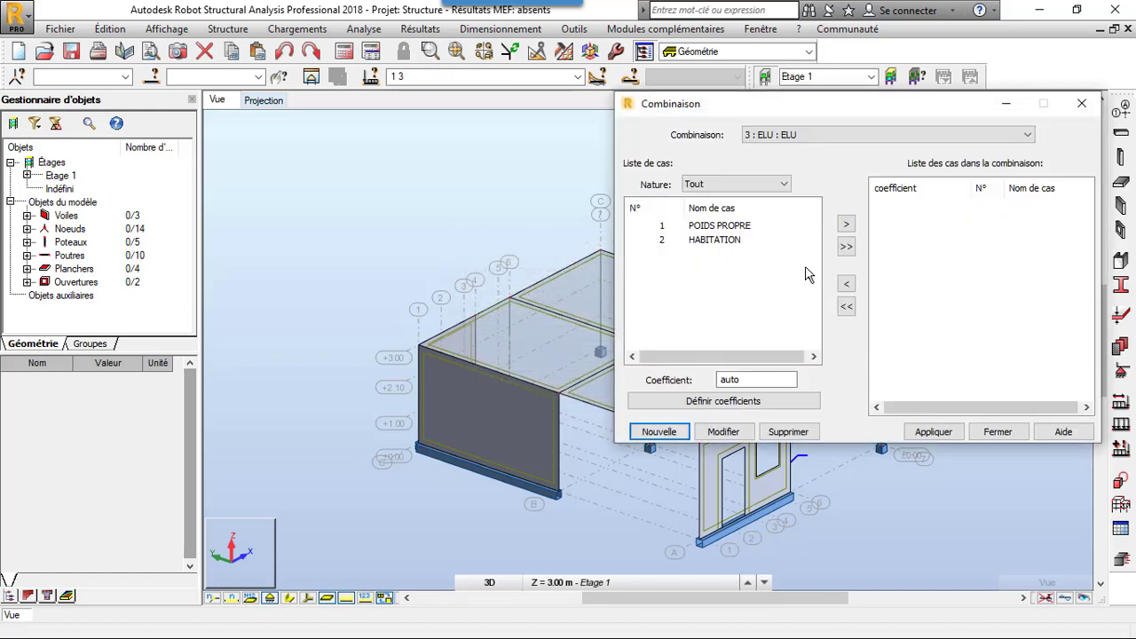
pyautogui.click(846, 245)
pyautogui.click(914, 432)
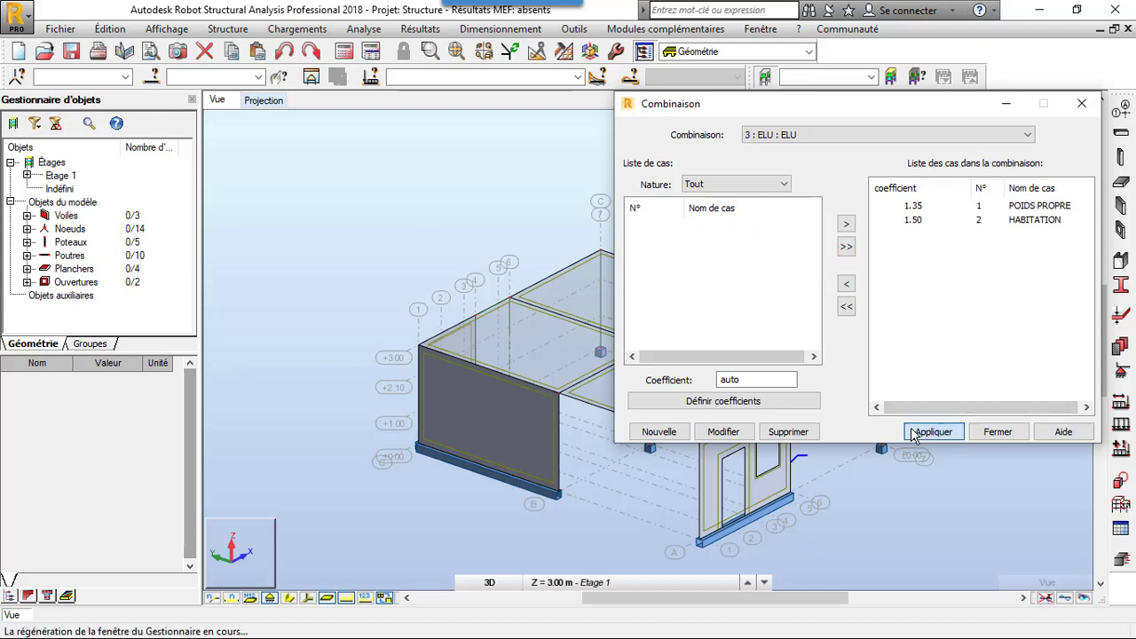
# - Create combination 4 with type ELS and the name ELS
pyautogui.click(659, 432)
pyautogui.click(883, 247)
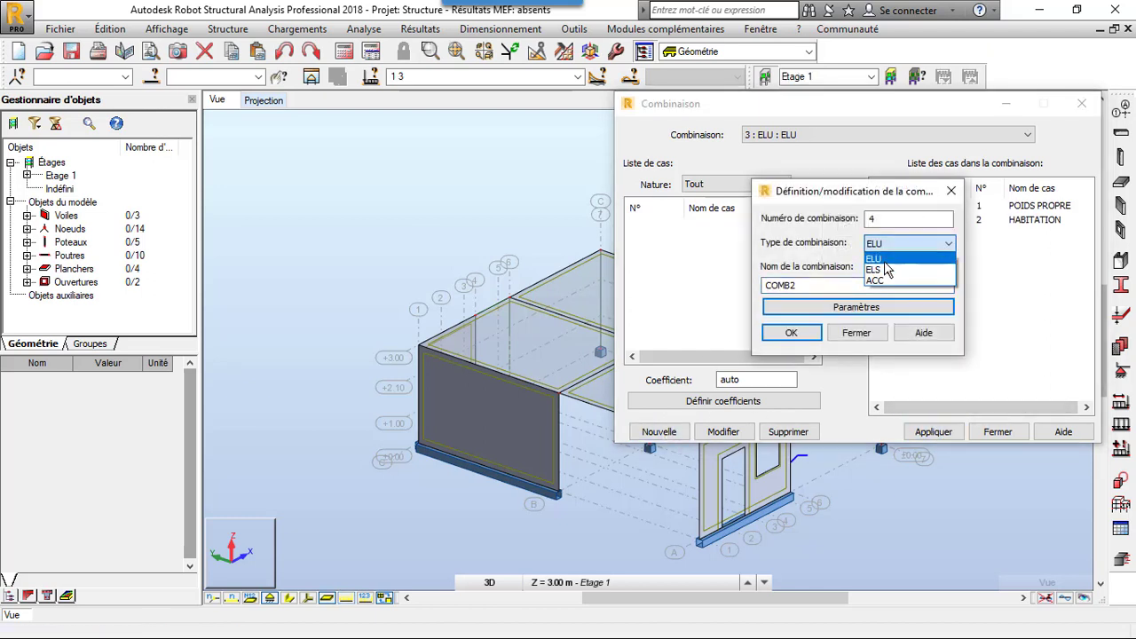
pyautogui.click(884, 264)
pyautogui.press('Tab')
pyautogui.write('E')
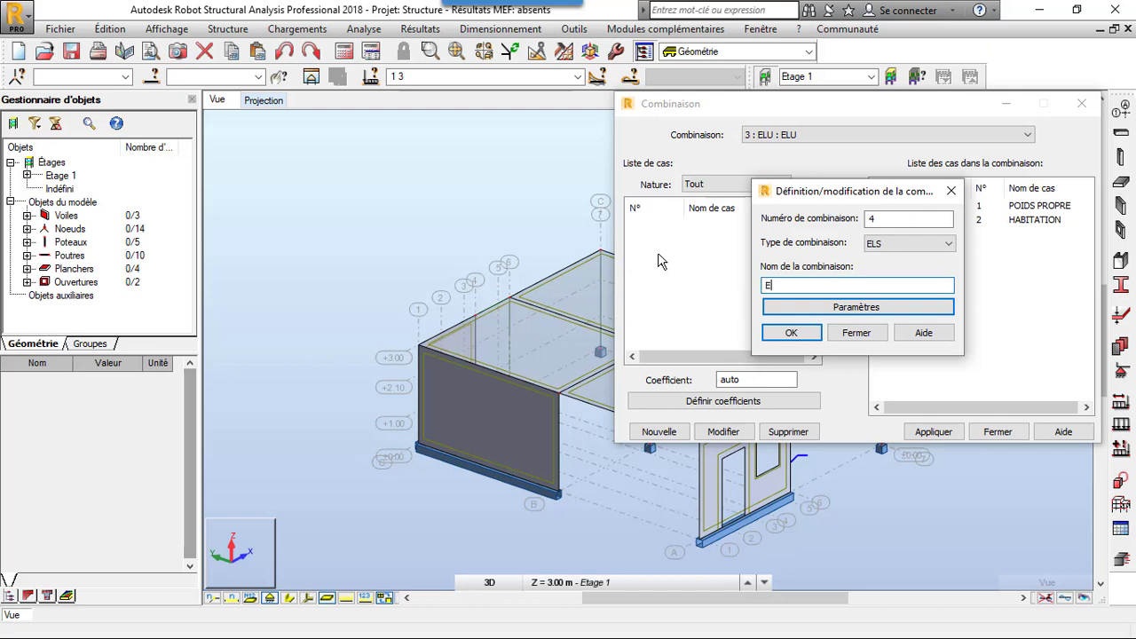
pyautogui.write('LS')
pyautogui.click(791, 332)
# - Include all cases in the ELS combination, take the ELU case out of it, then apply and finish the combinations
pyautogui.click(847, 247)
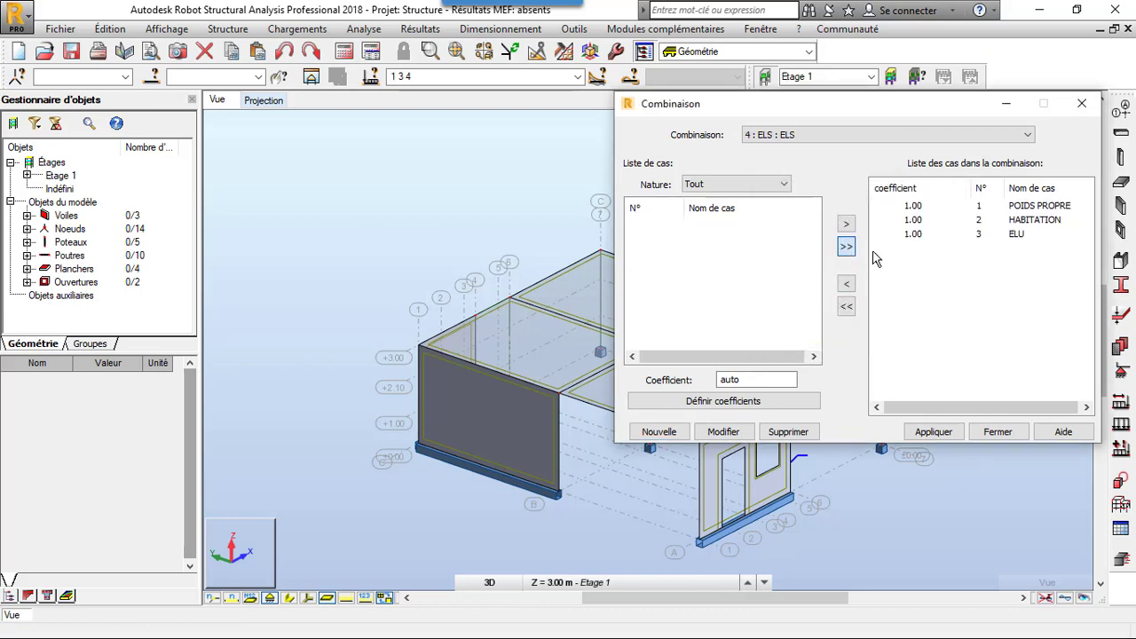
pyautogui.click(911, 235)
pyautogui.click(846, 284)
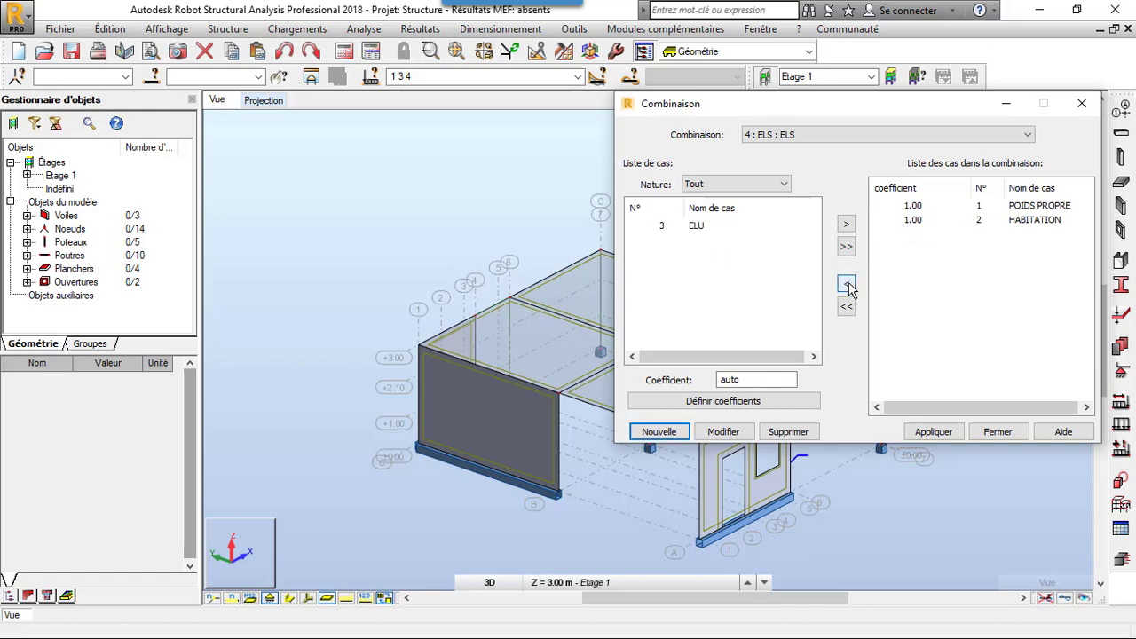
pyautogui.click(935, 433)
pyautogui.click(998, 433)
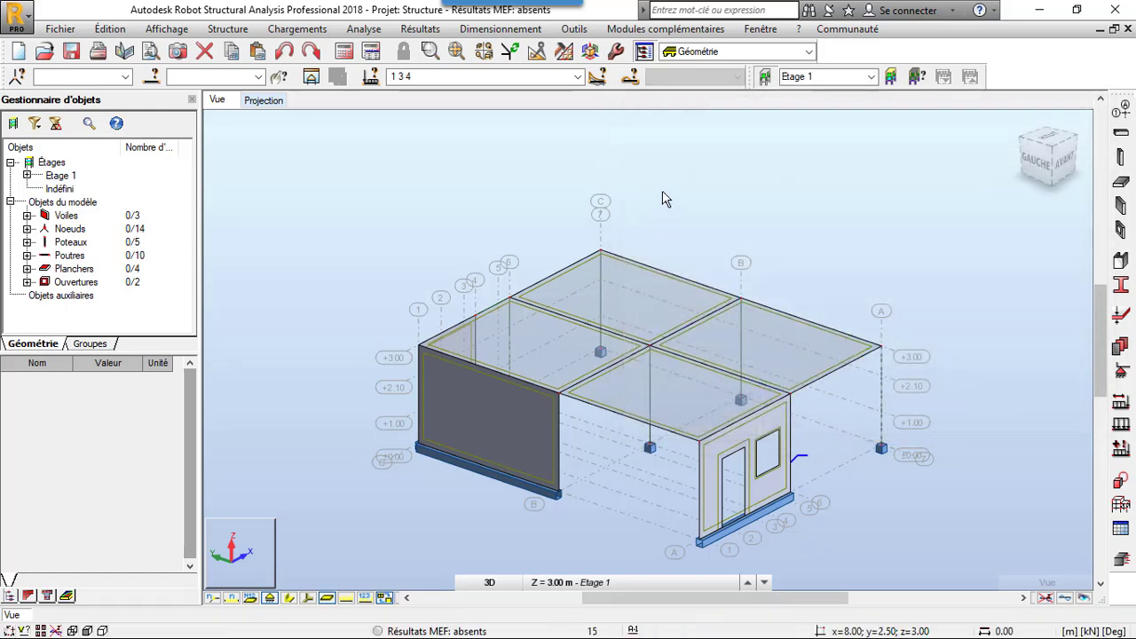
# - Start the mesh options for all panels, choosing the Delaunay method with an element size of 0.3 m
pyautogui.click(564, 51)
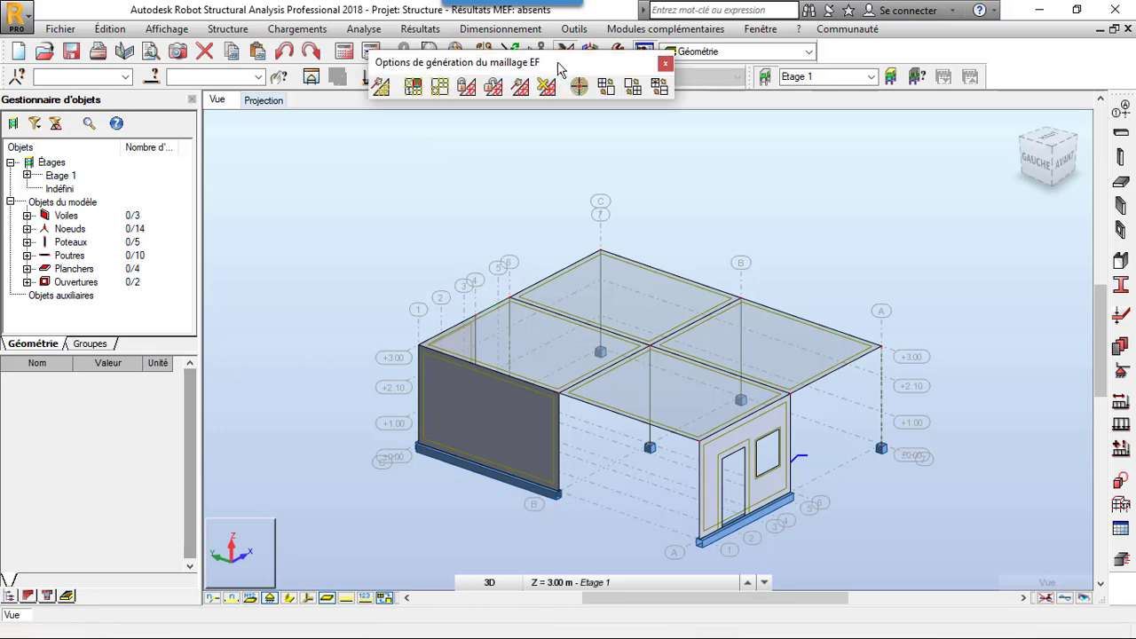
pyautogui.click(440, 87)
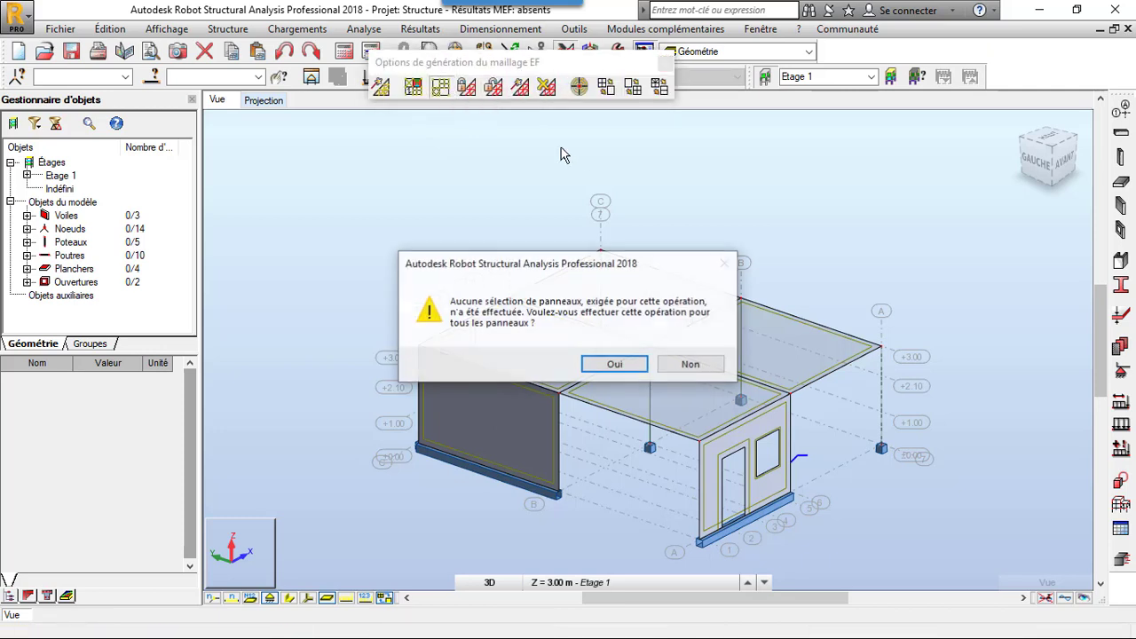
pyautogui.click(604, 359)
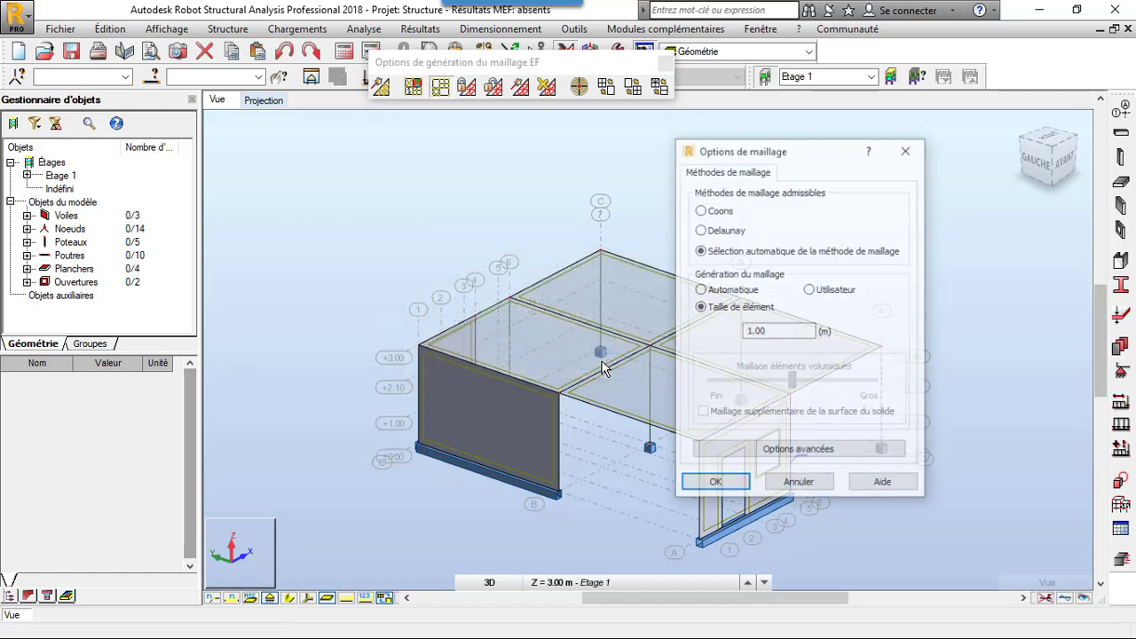
pyautogui.click(701, 230)
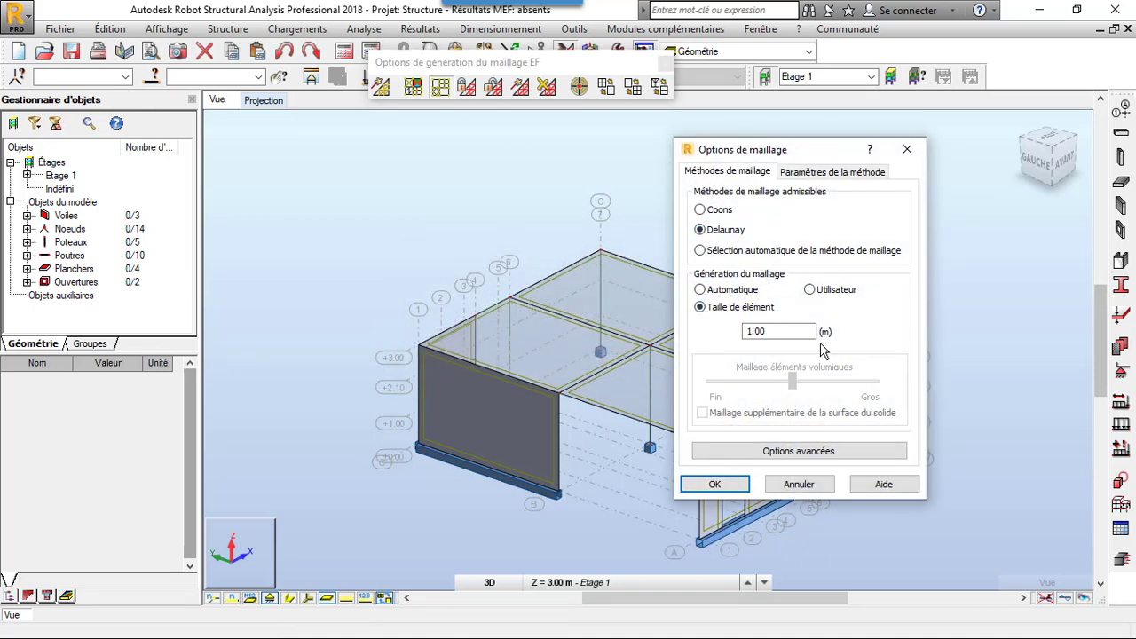
pyautogui.doubleClick(772, 331)
pyautogui.write('0')
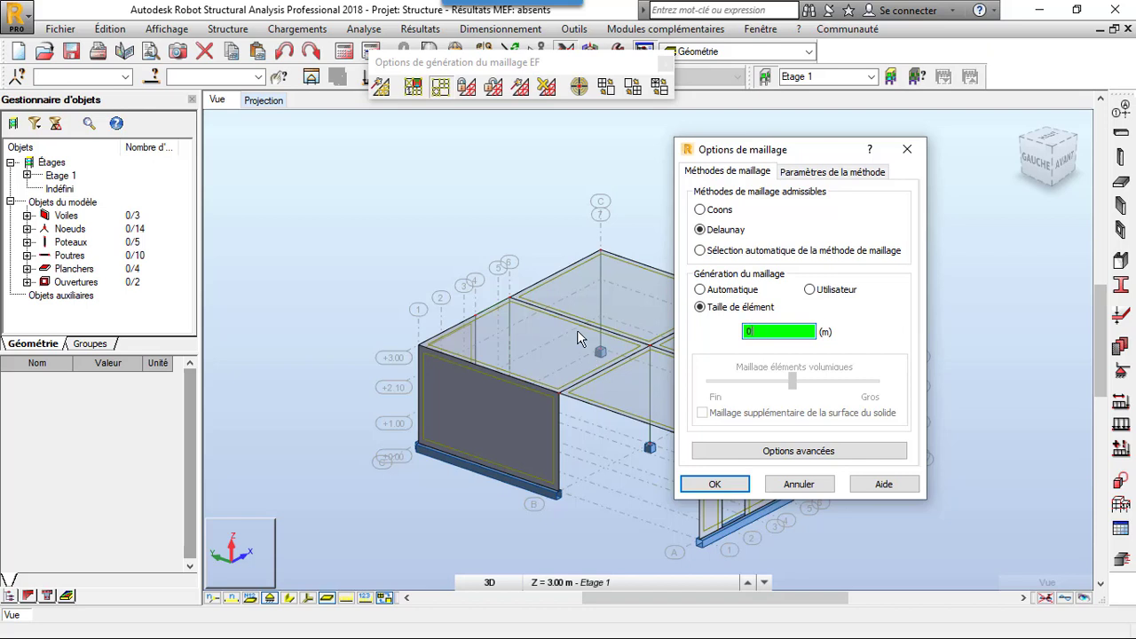
pyautogui.write('.3')
# - Enable the Delaunay + Kang refinement, set the element size to 0.4 m and confirm the mesh options
pyautogui.click(810, 172)
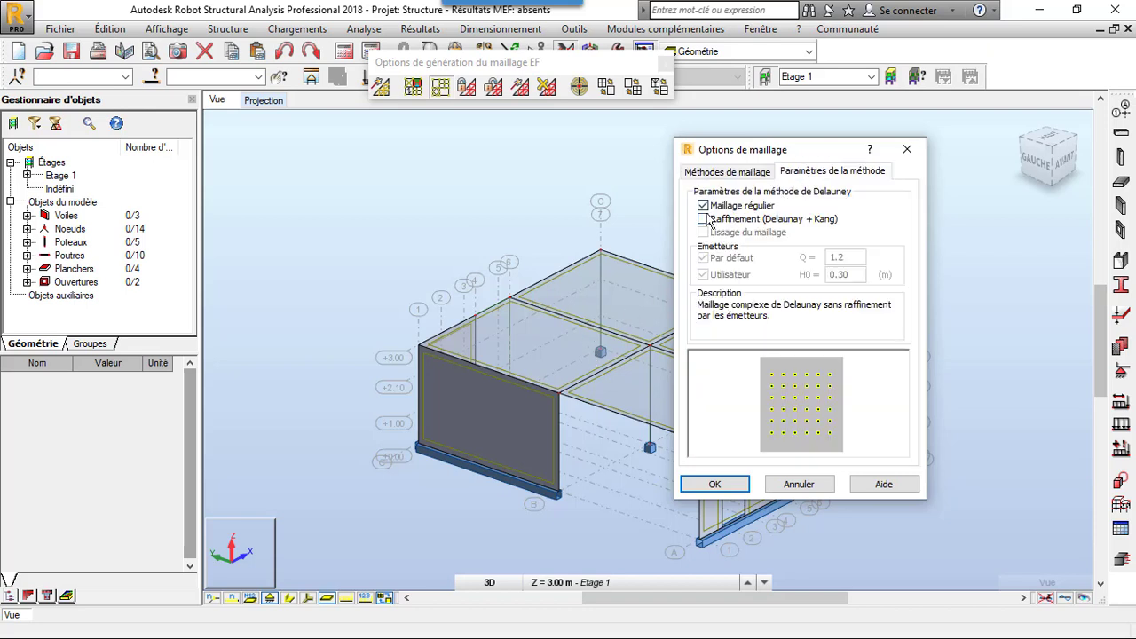
pyautogui.click(703, 219)
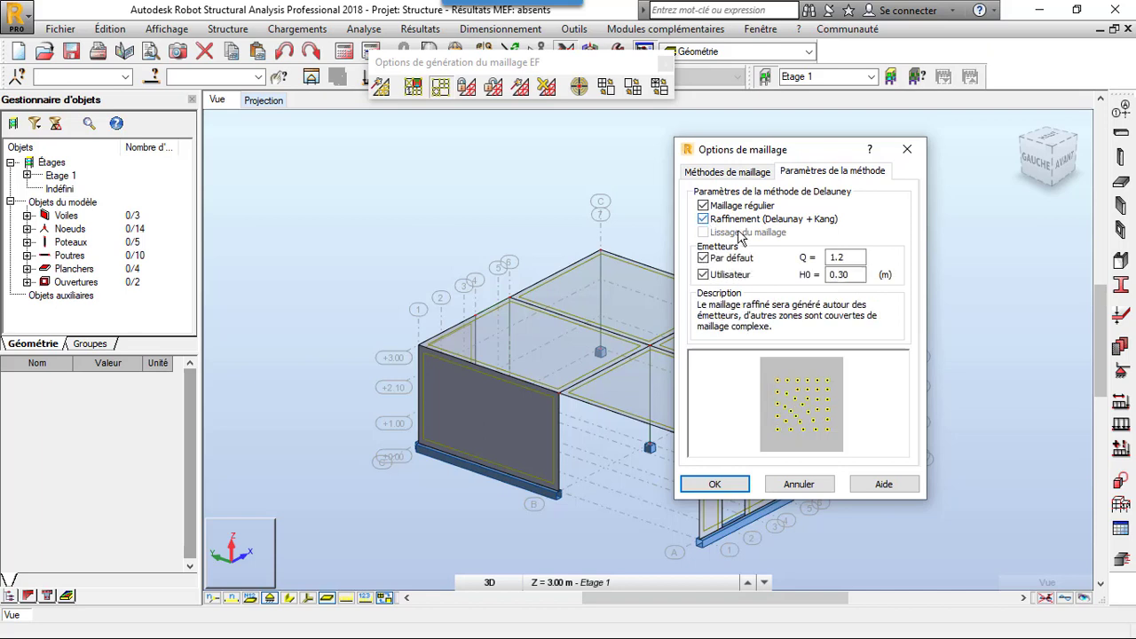
pyautogui.click(745, 172)
pyautogui.doubleClick(759, 335)
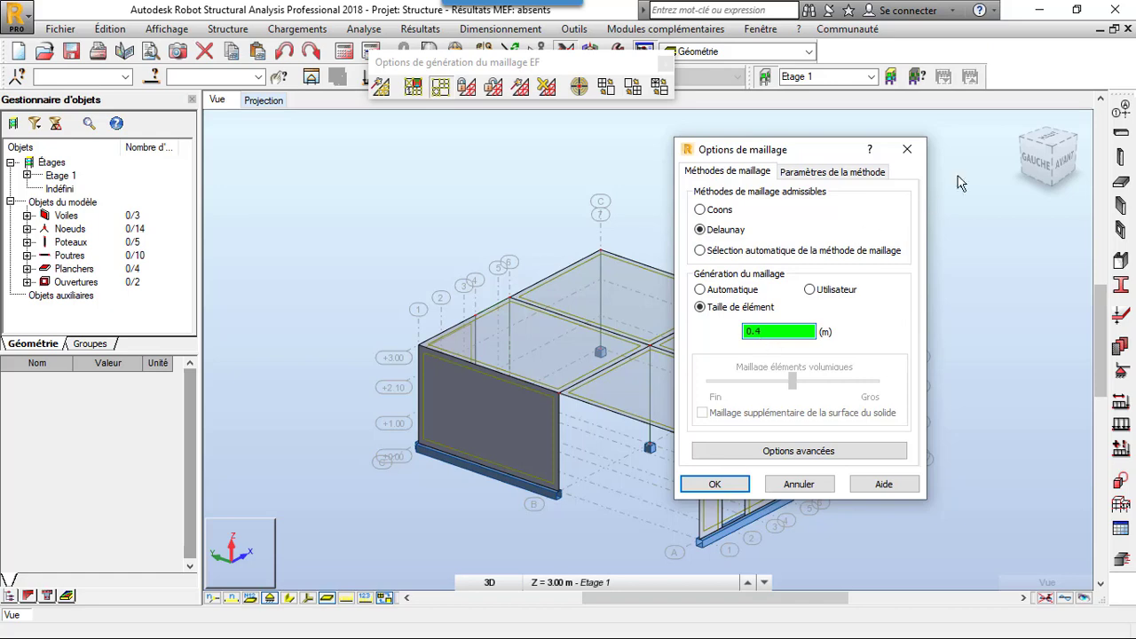
pyautogui.click(852, 174)
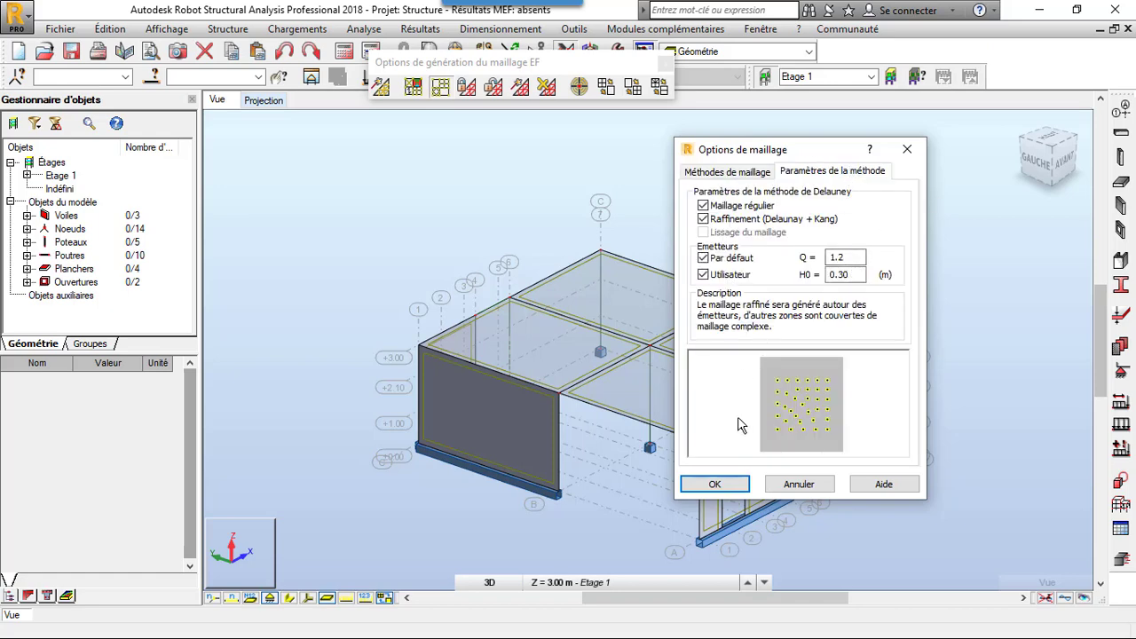
pyautogui.click(714, 485)
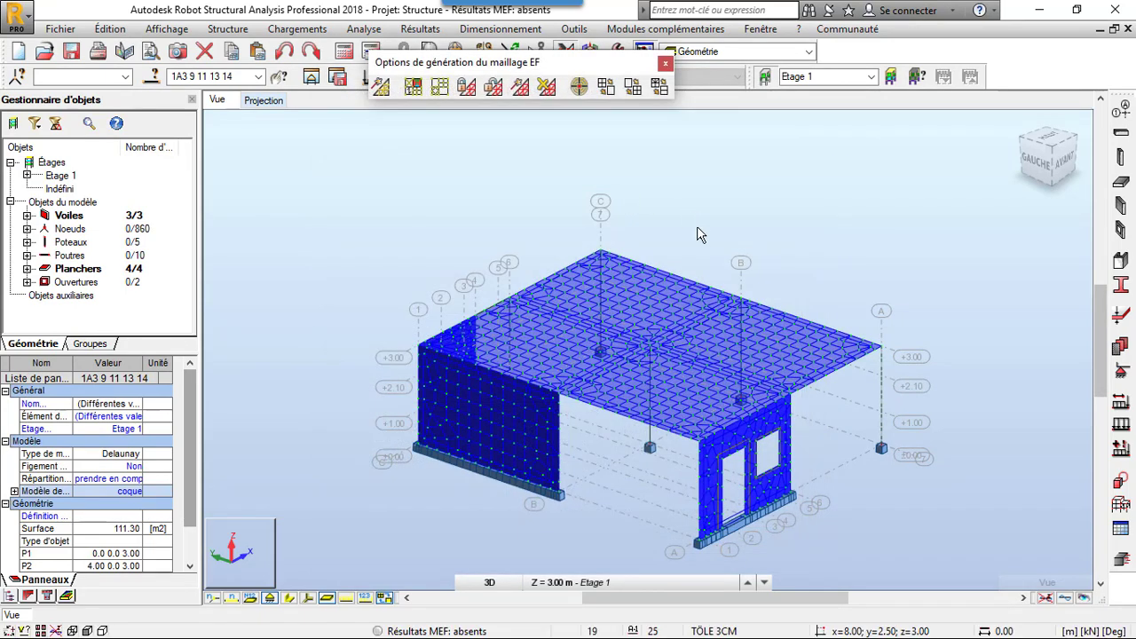
# - Close the mesh generation tools, clear the panel selection and run the structural calculation
pyautogui.click(665, 64)
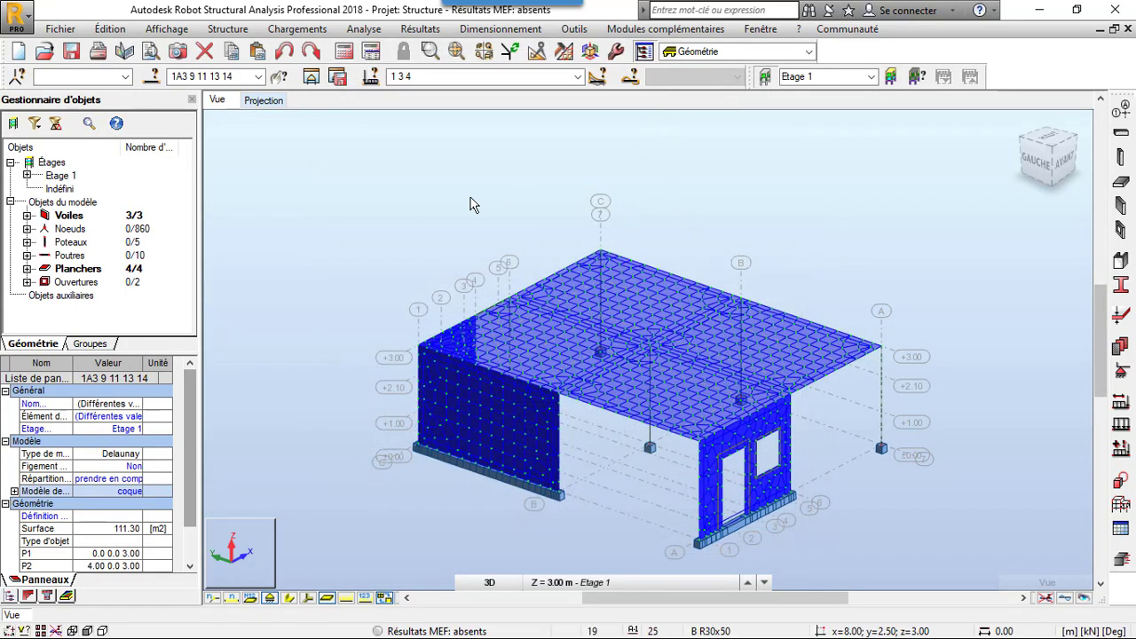
pyautogui.press('Escape')
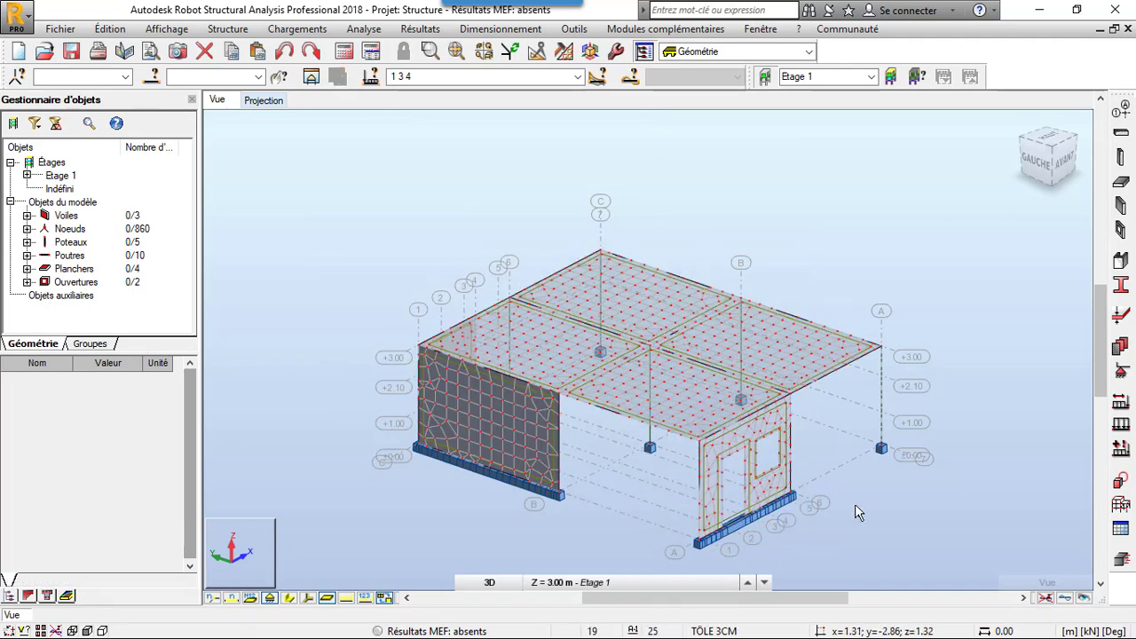
pyautogui.click(344, 51)
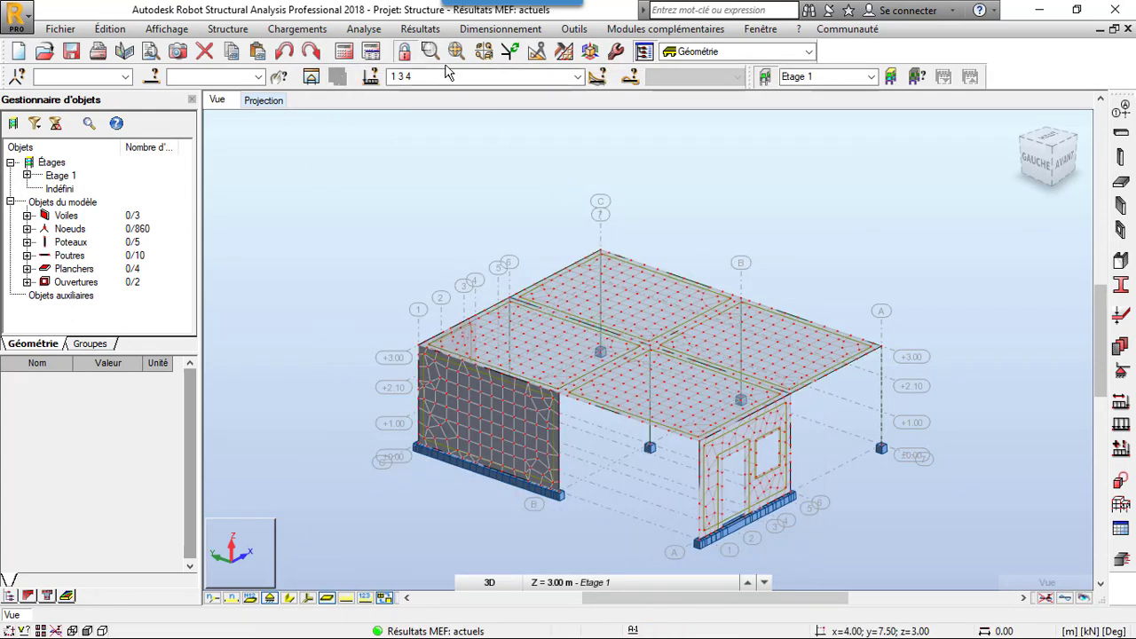
# - Display the panel map of the xx membrane forces N for the ELU case
pyautogui.click(419, 28)
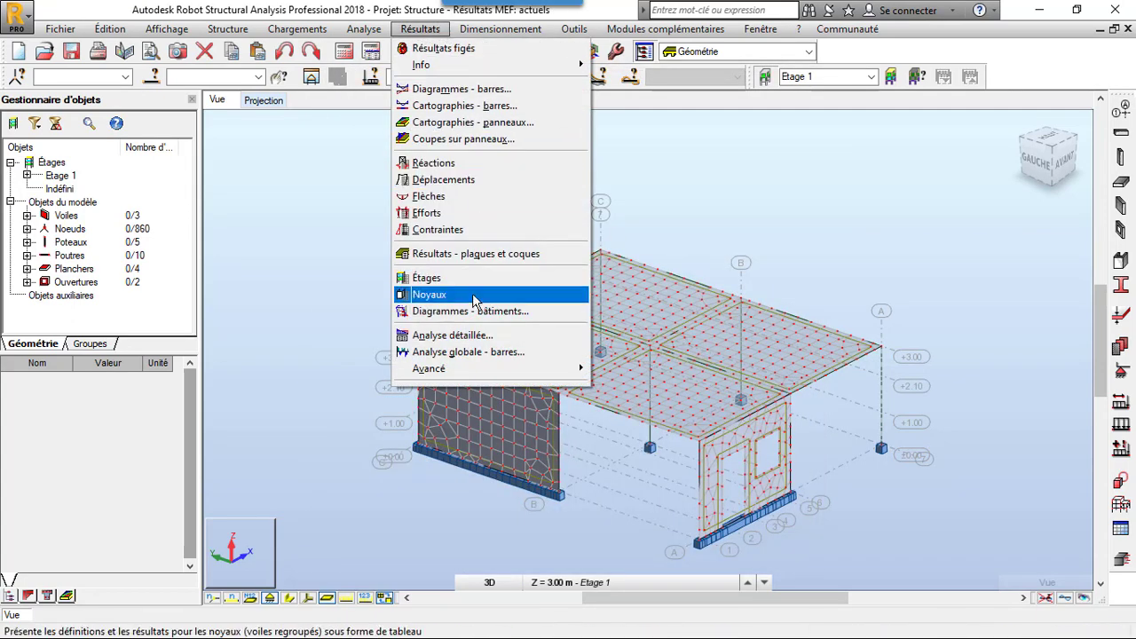
pyautogui.click(458, 124)
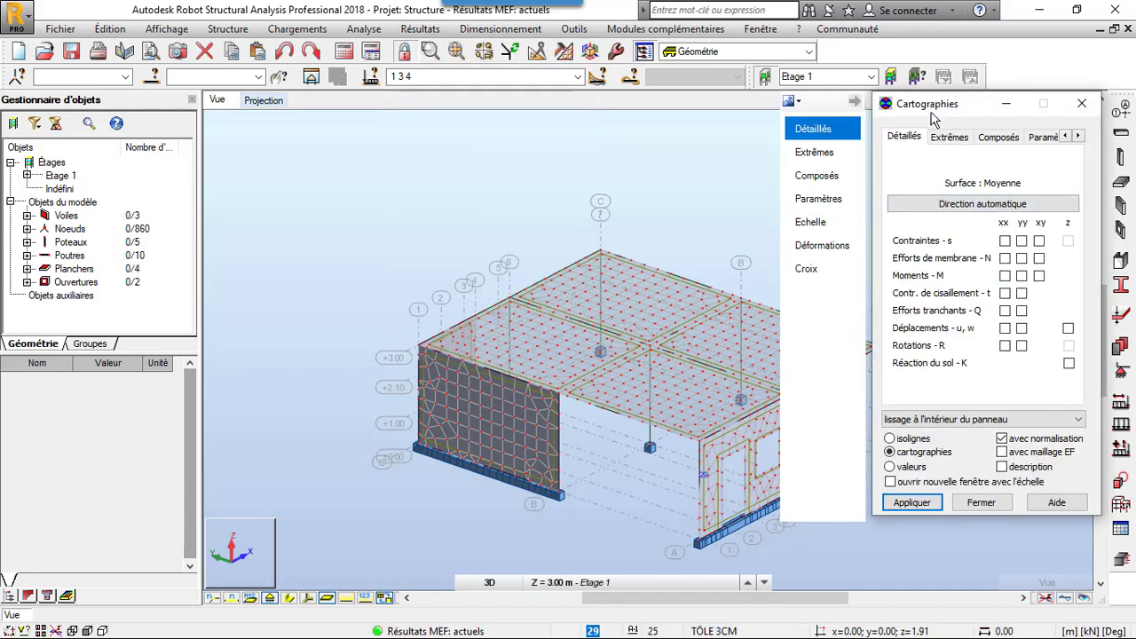
pyautogui.moveTo(933, 118); pyautogui.dragTo(199, 68)
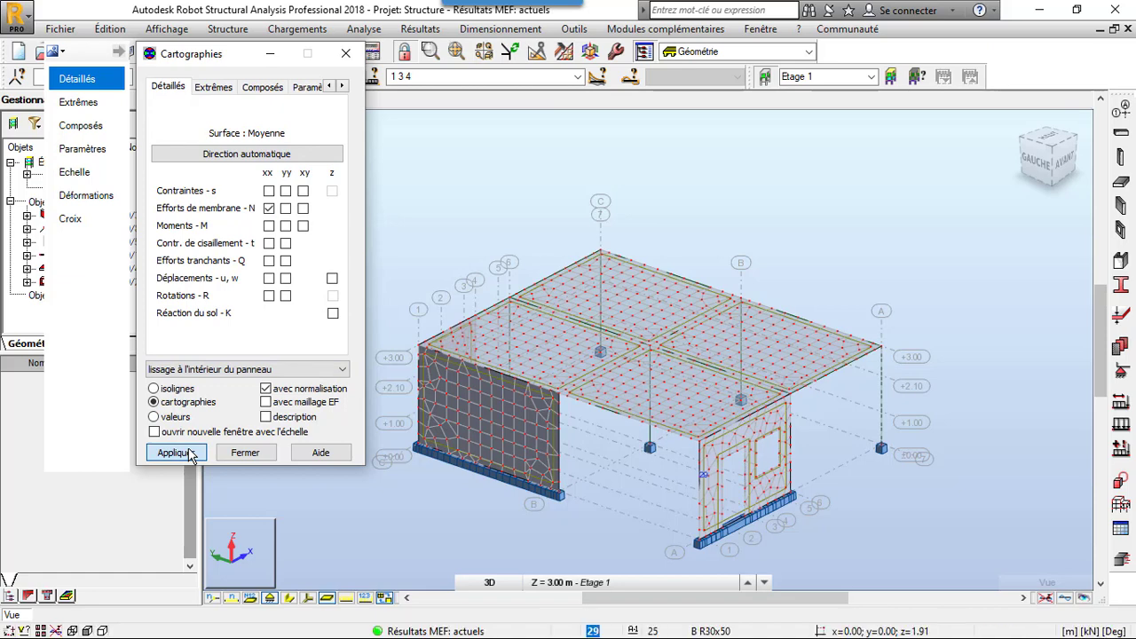
pyautogui.click(176, 453)
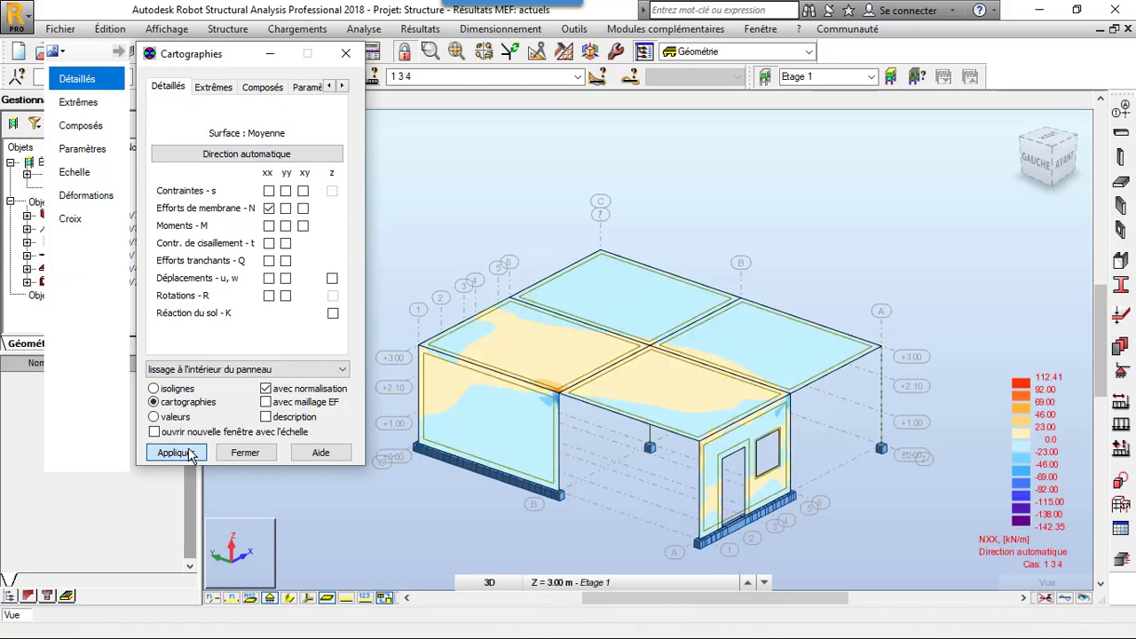
pyautogui.click(577, 79)
pyautogui.click(535, 120)
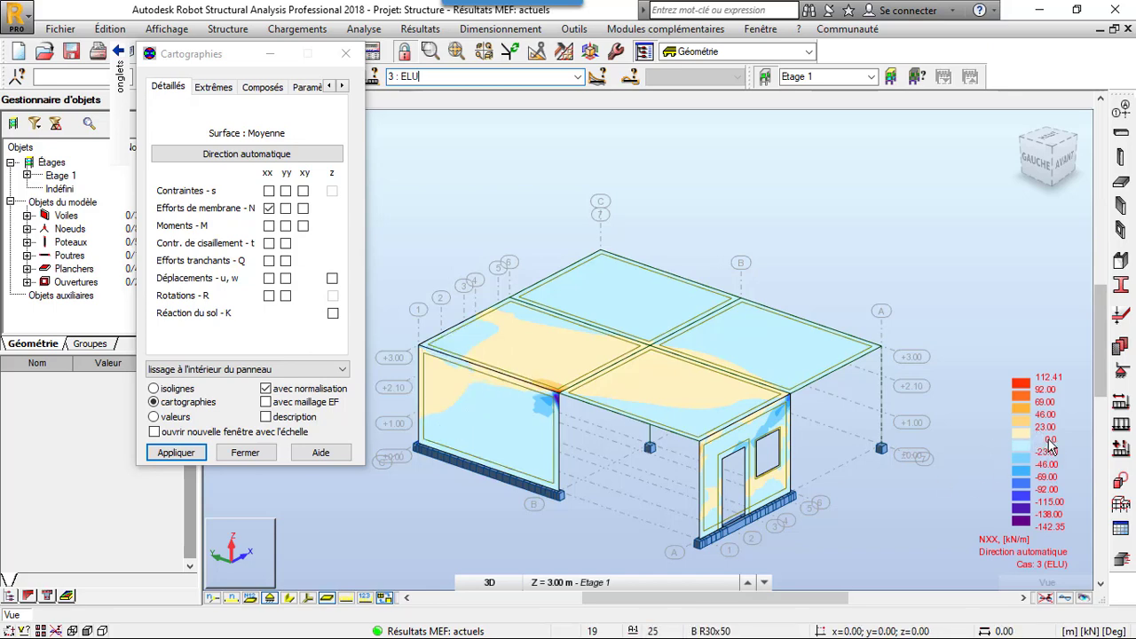
pyautogui.scroll(2, 444, 401)
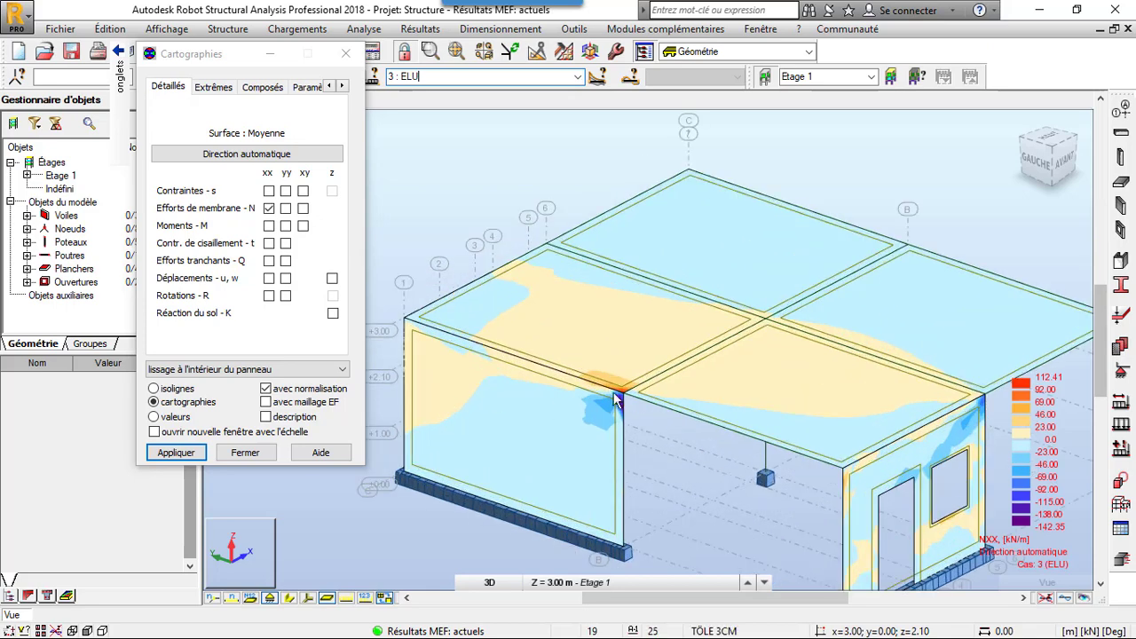
# - Map the yy membrane forces N on the panels with value descriptions enabled and examine the slab-wall corner
pyautogui.click(285, 209)
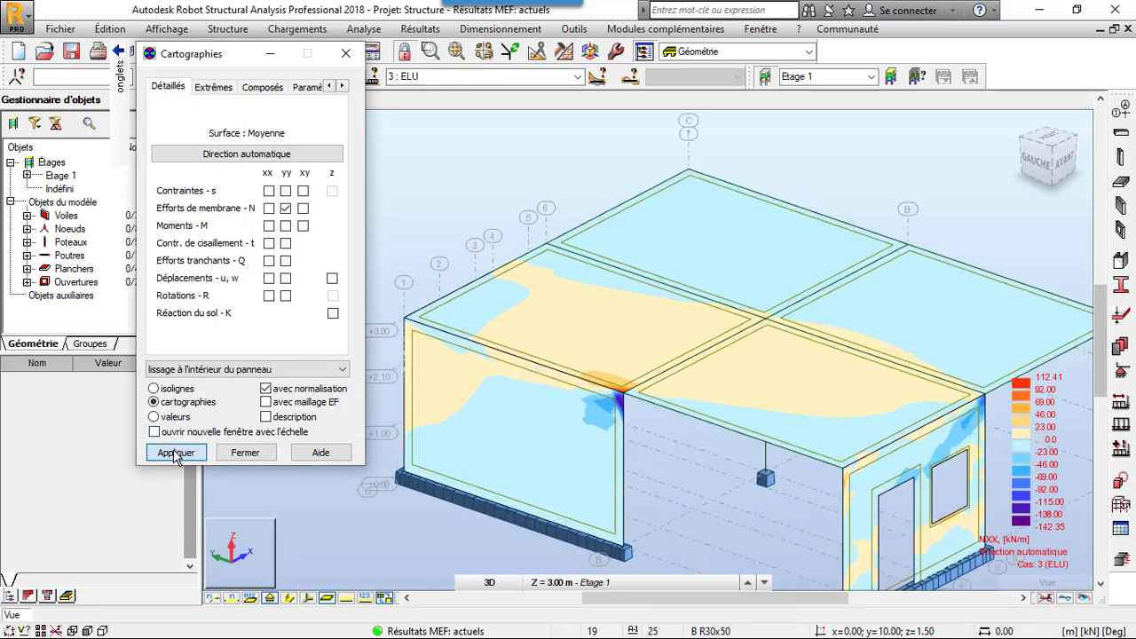
pyautogui.click(266, 416)
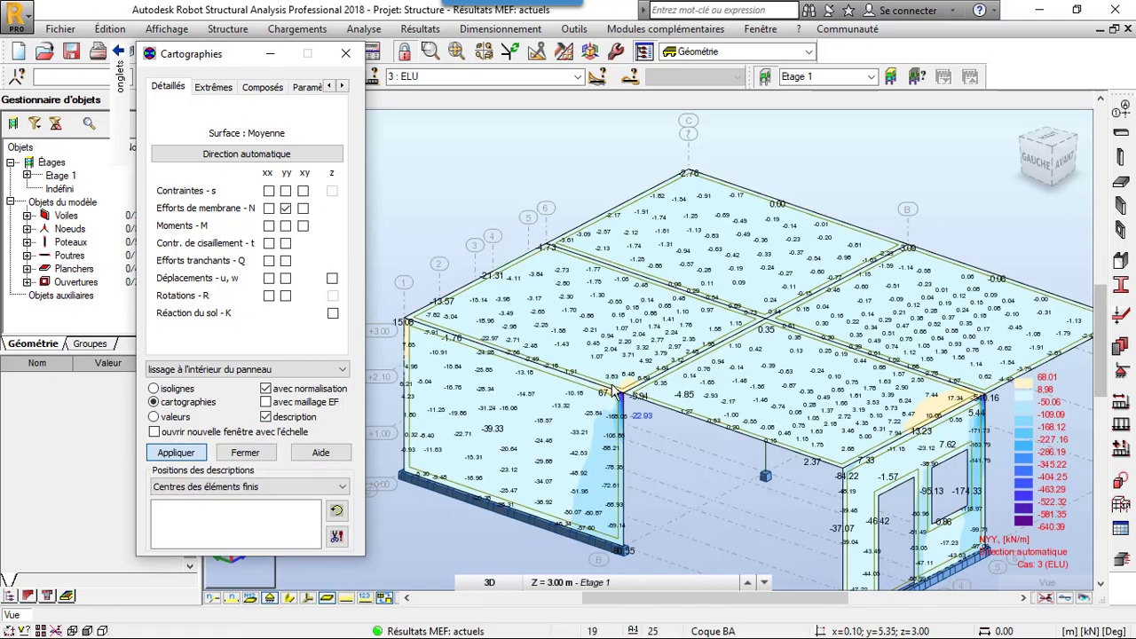
pyautogui.scroll(3, 624, 441)
pyautogui.scroll(-3, 624, 441)
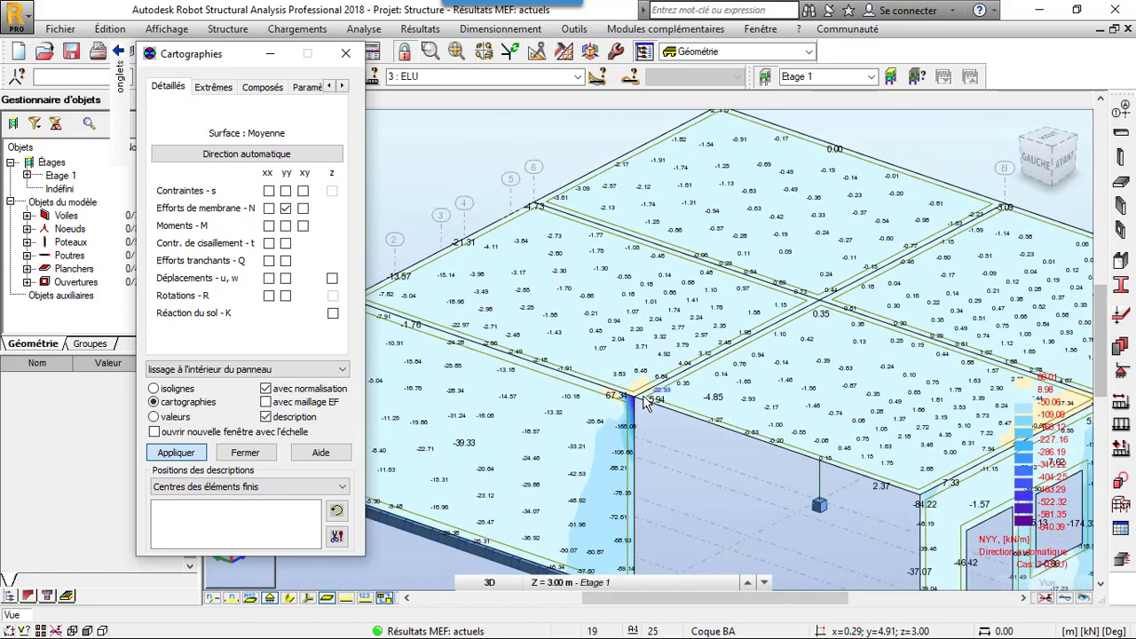
# - Replace the membrane force map with the xx moments M, followed by the yy moments M, for the ELU case
pyautogui.click(286, 208)
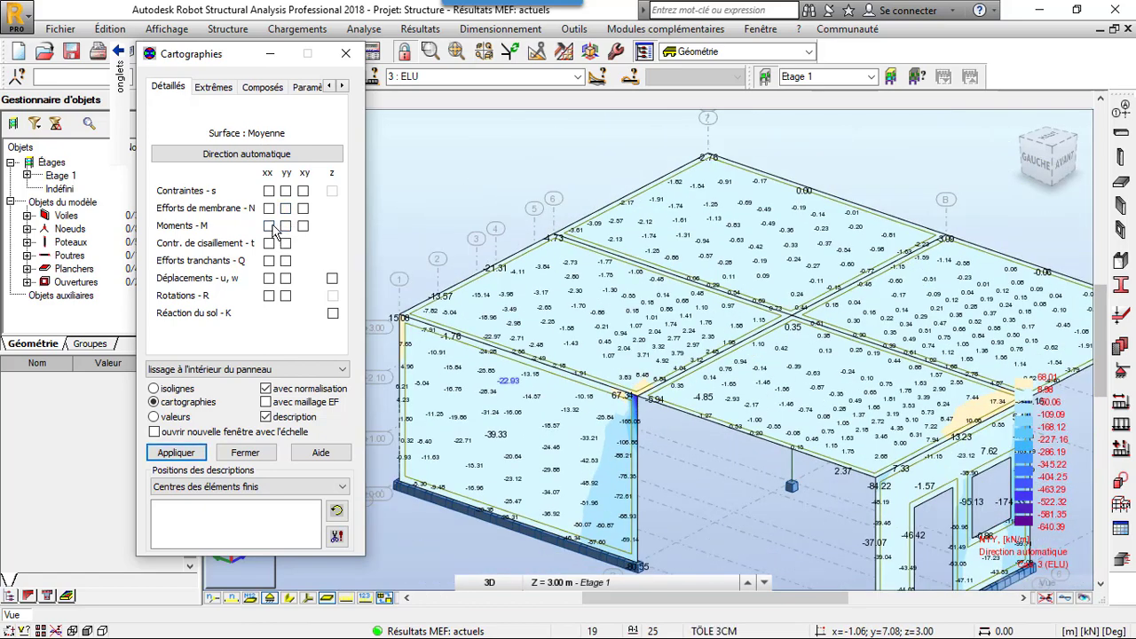
pyautogui.click(188, 452)
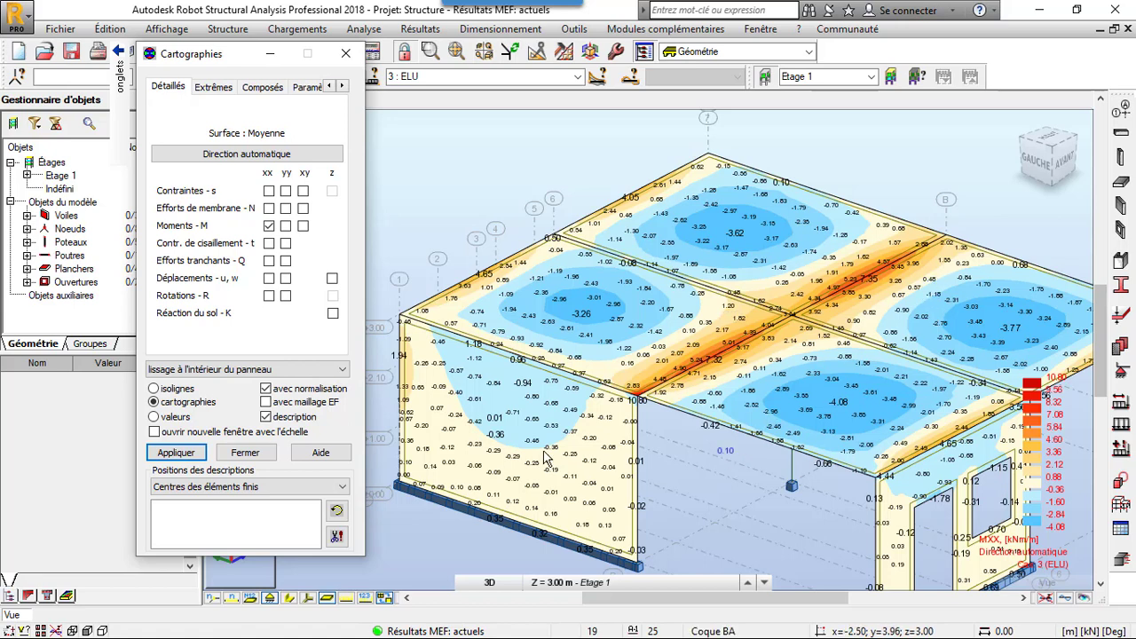
pyautogui.click(285, 226)
pyautogui.click(191, 454)
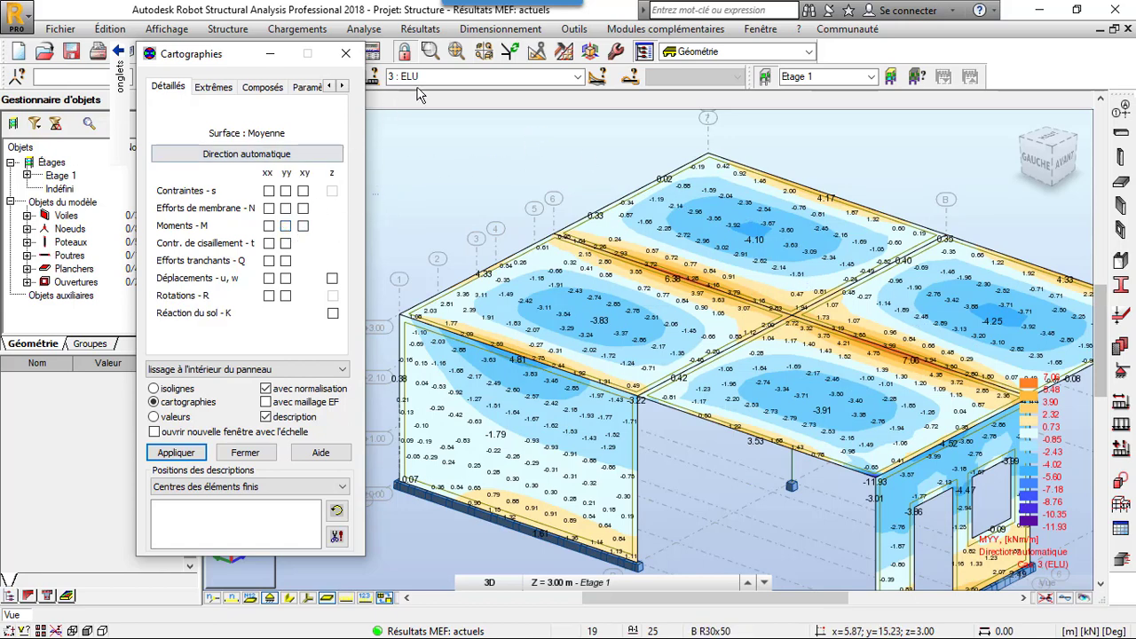
# - Switch the results to the ELS case and map the z displacements on the panels
pyautogui.click(577, 76)
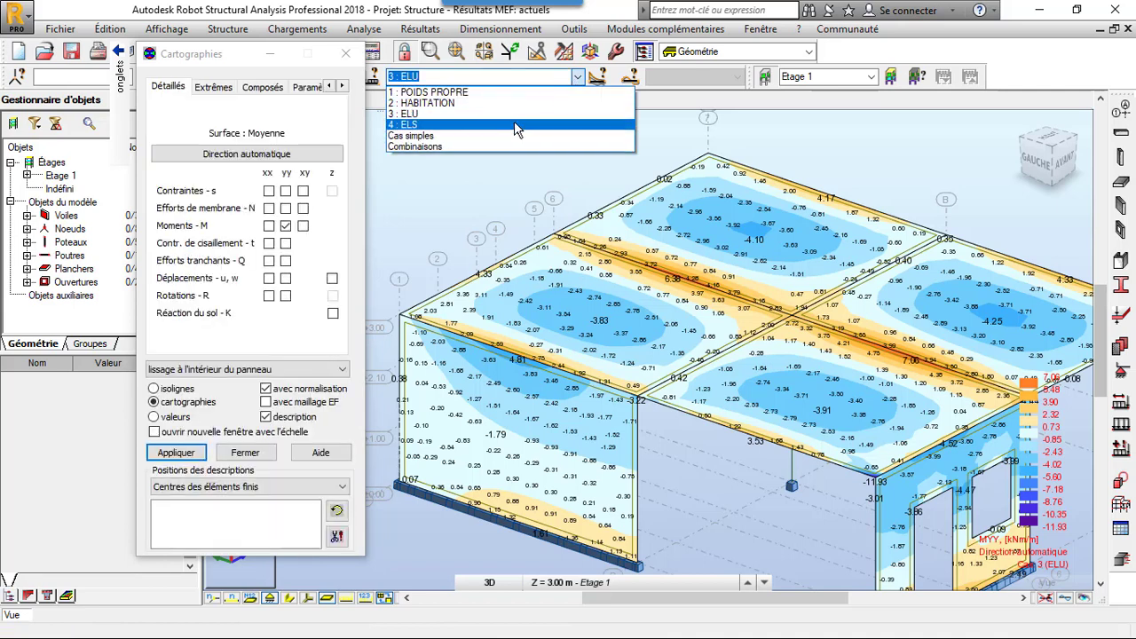
pyautogui.click(514, 122)
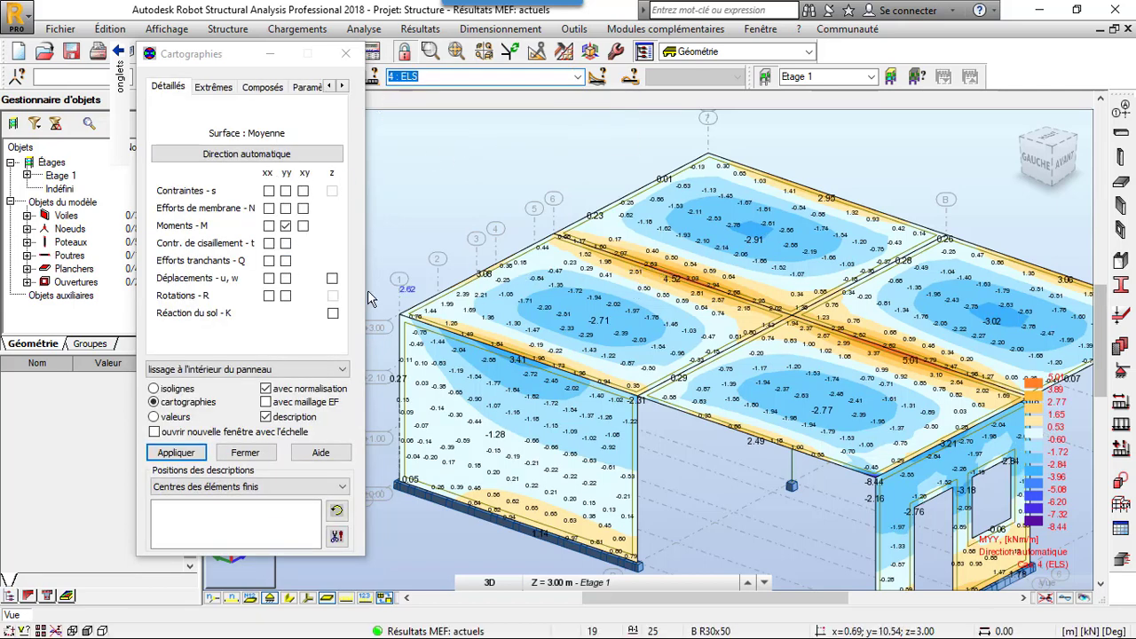
pyautogui.click(333, 278)
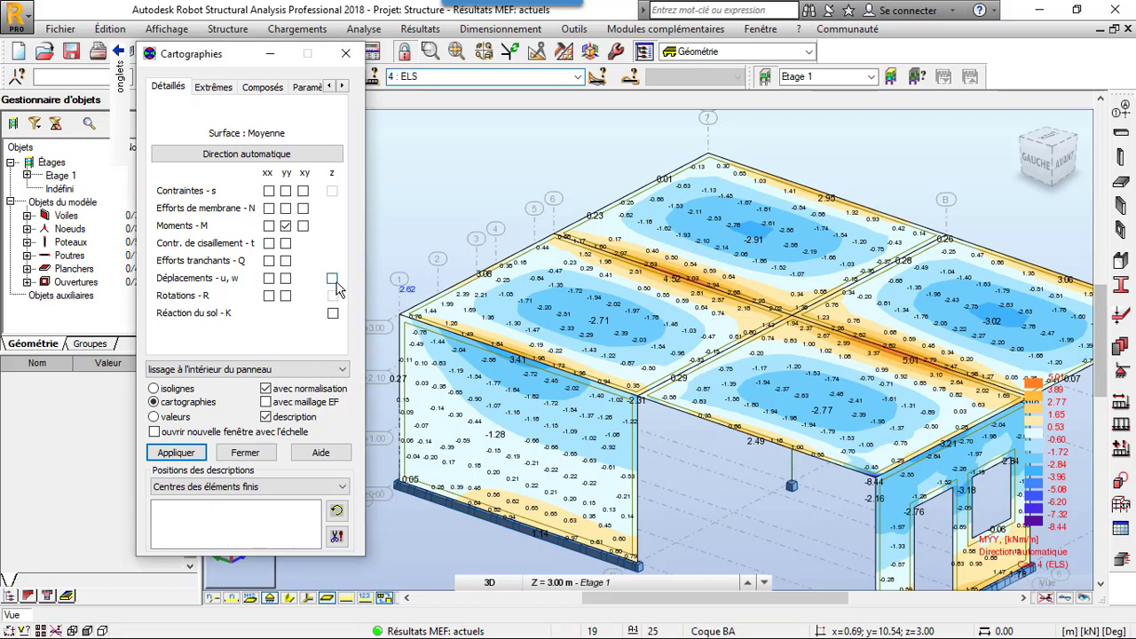
pyautogui.click(177, 453)
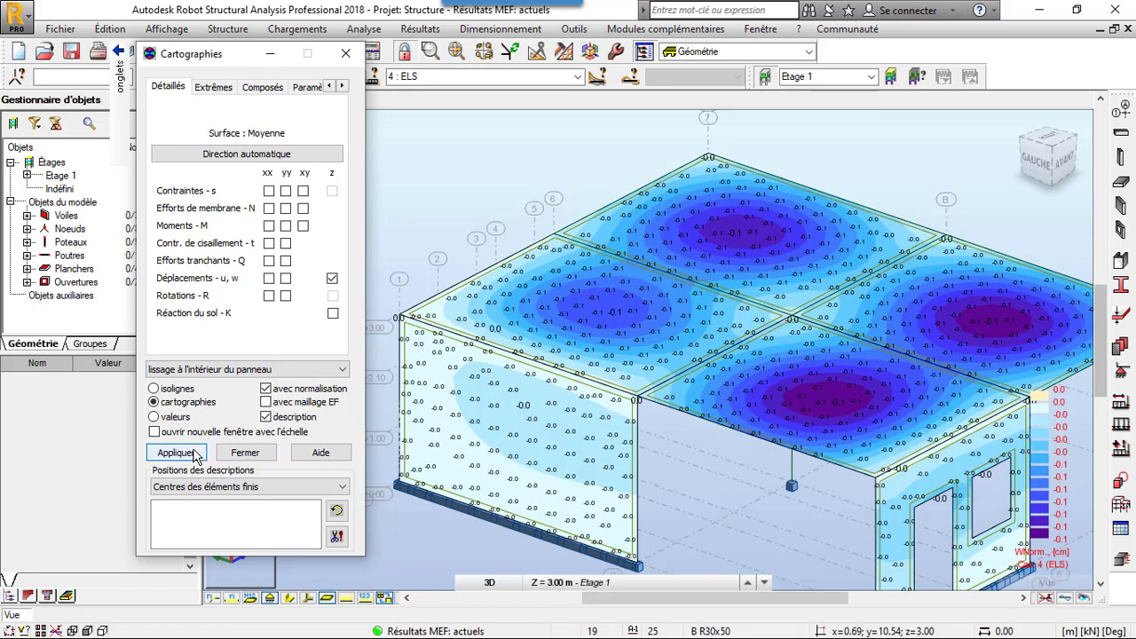
# - Deselect the z displacements, look through the map settings and display the active deformations of the structure for the ELS case
pyautogui.click(333, 279)
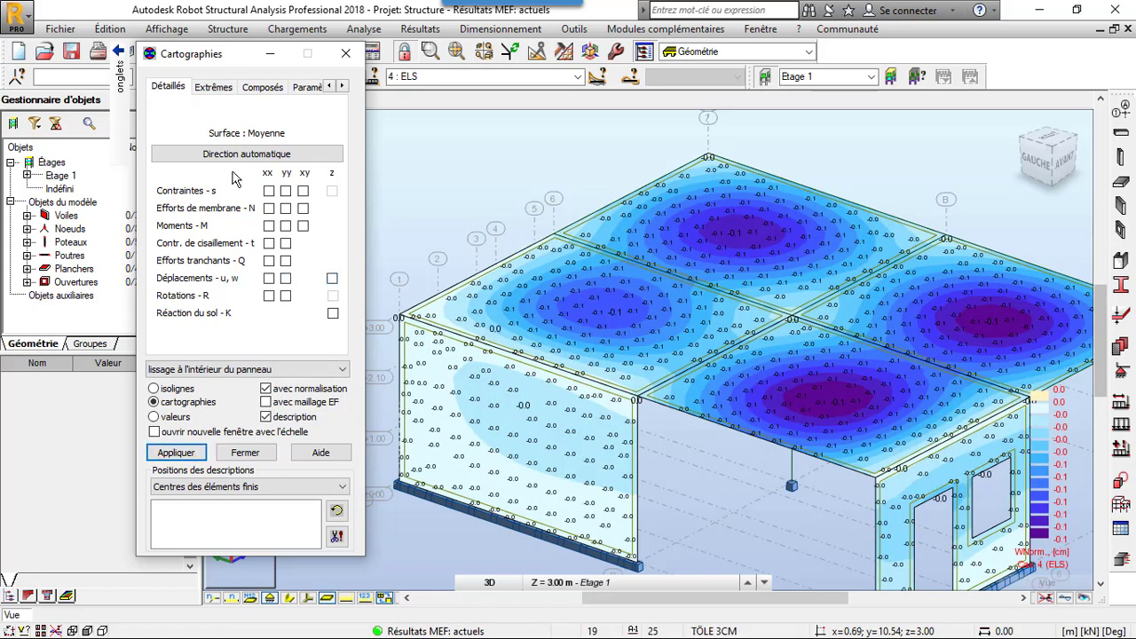
pyautogui.click(218, 89)
pyautogui.click(265, 89)
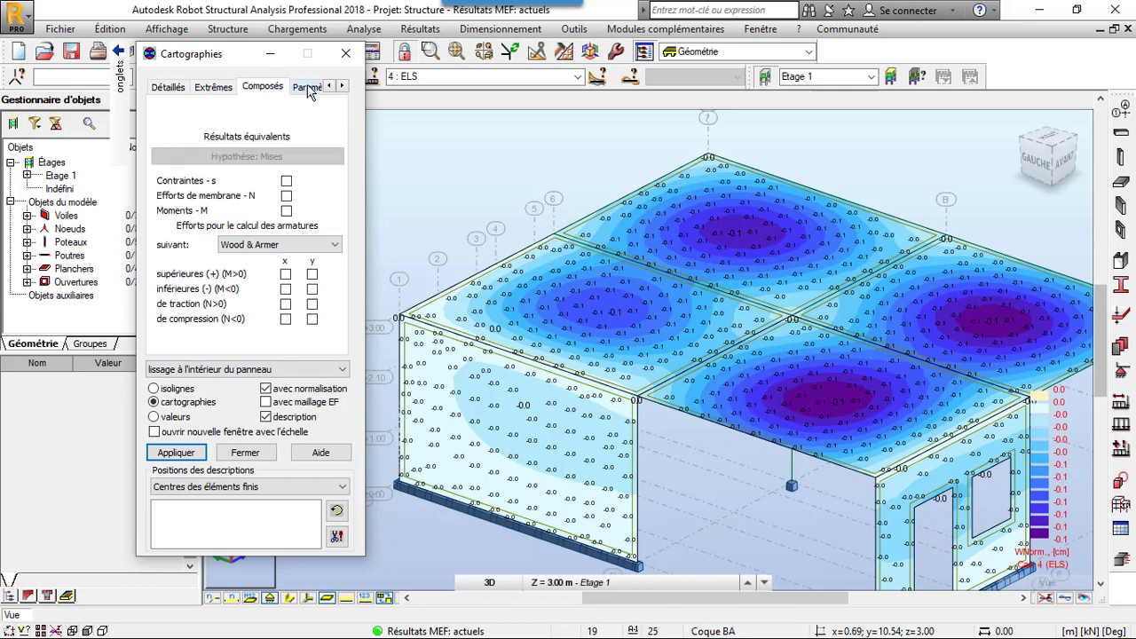
pyautogui.click(308, 88)
pyautogui.click(312, 89)
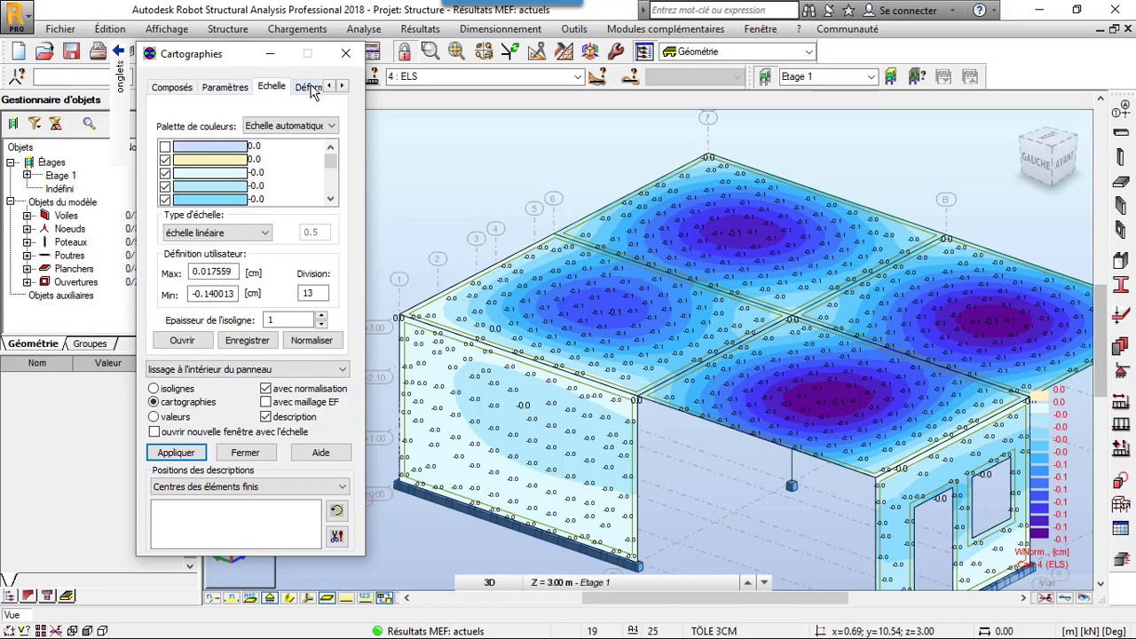
pyautogui.click(306, 88)
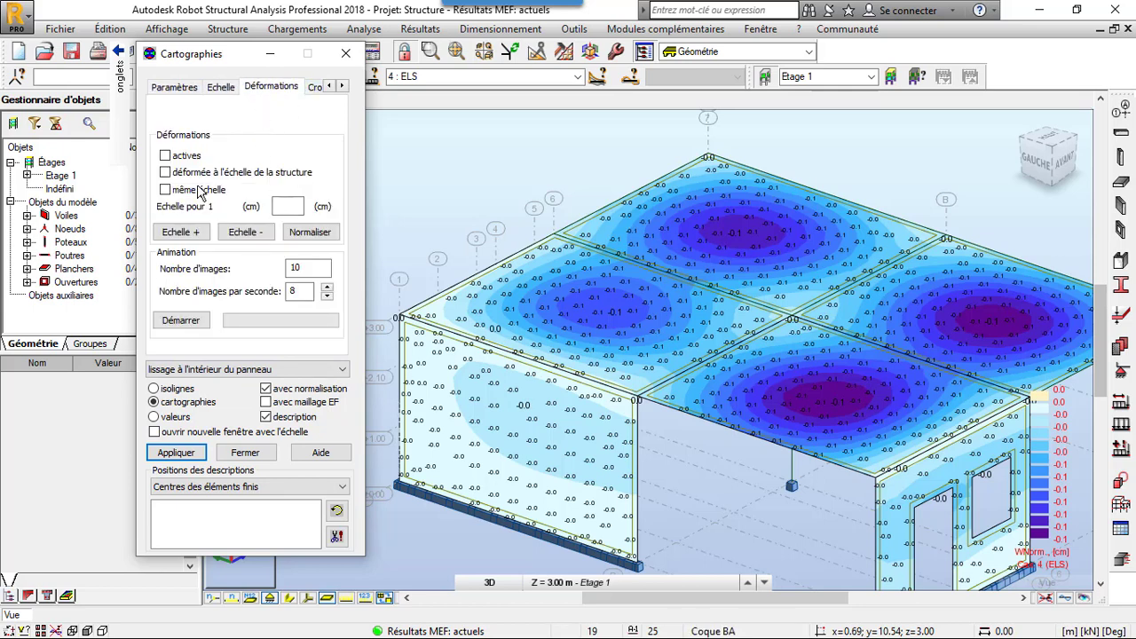
pyautogui.click(165, 155)
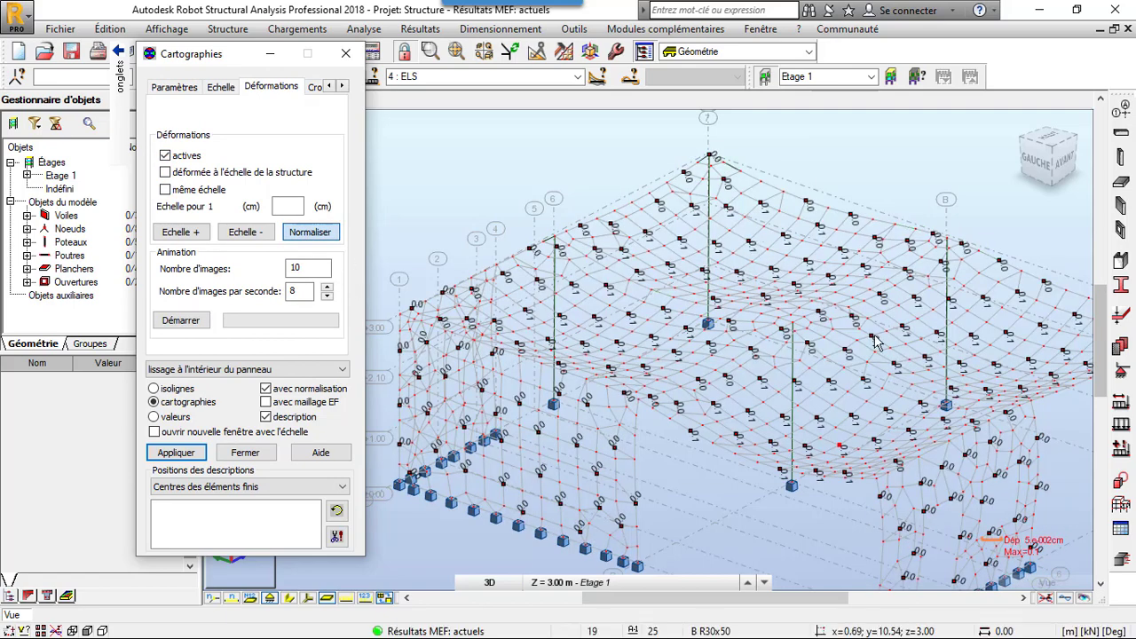
pyautogui.scroll(-1, 572, 220)
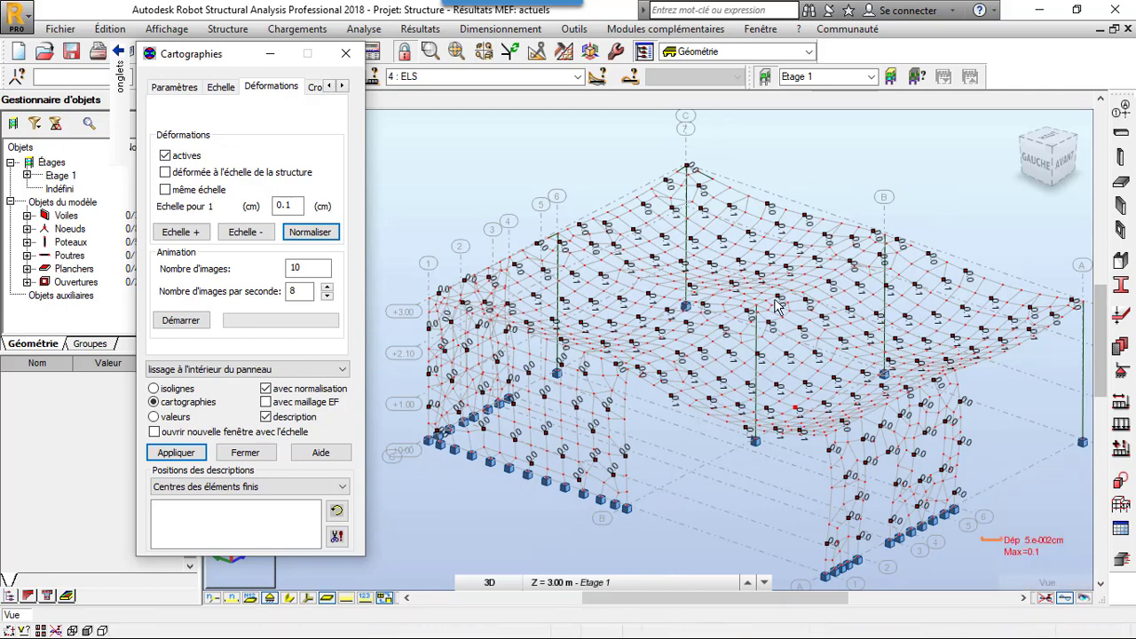
# - Turn off the active deformations, apply the change and close the panel maps
pyautogui.click(165, 156)
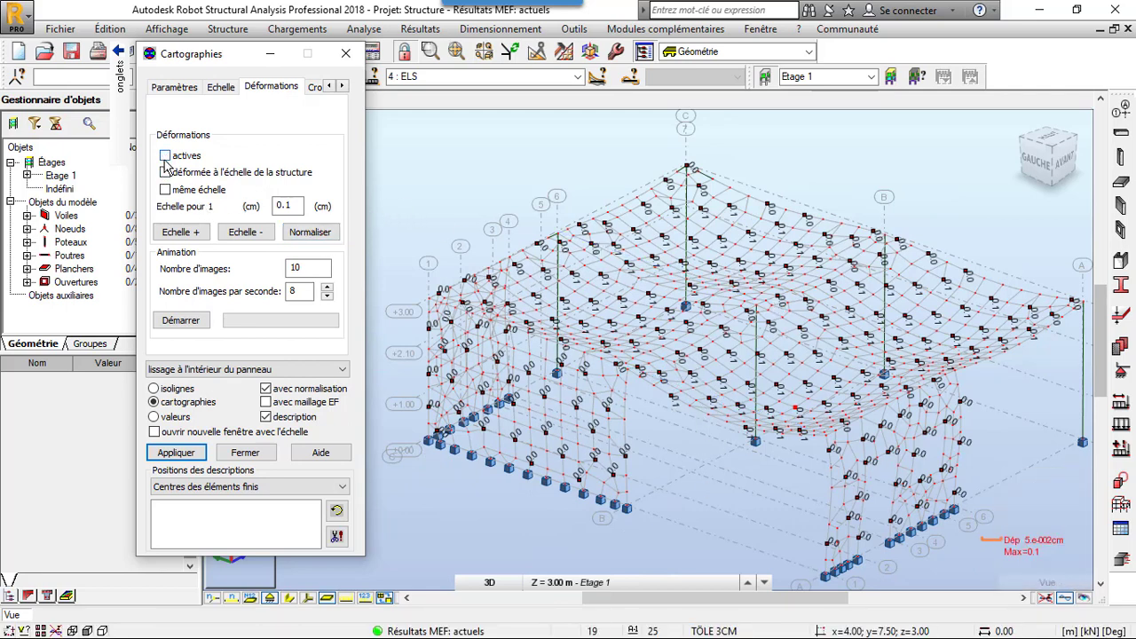
pyautogui.click(178, 453)
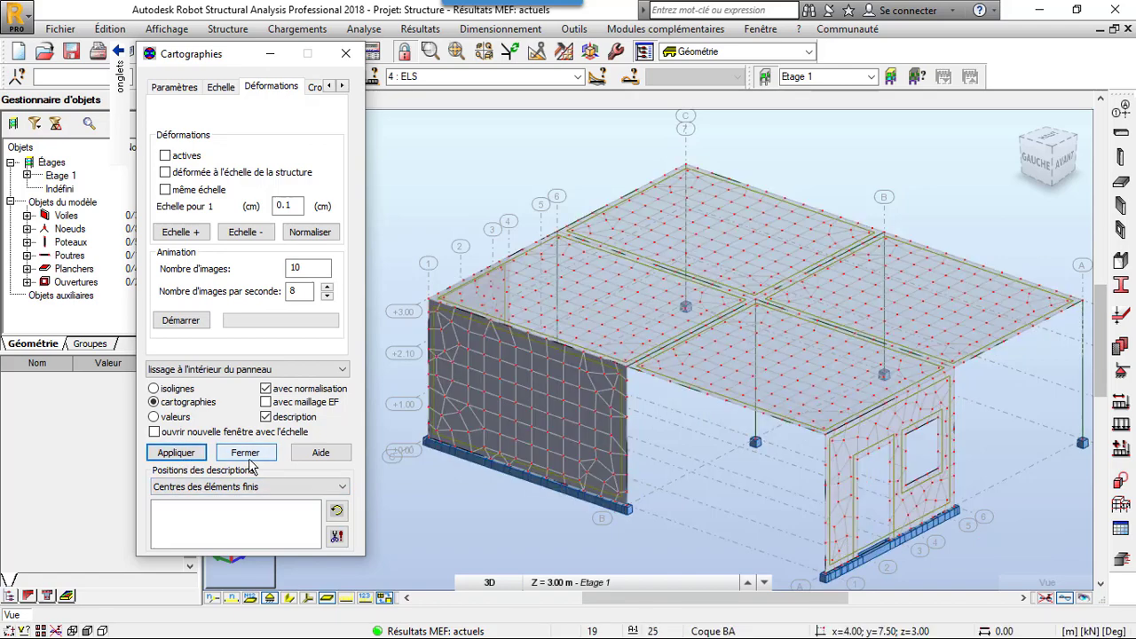
pyautogui.click(247, 454)
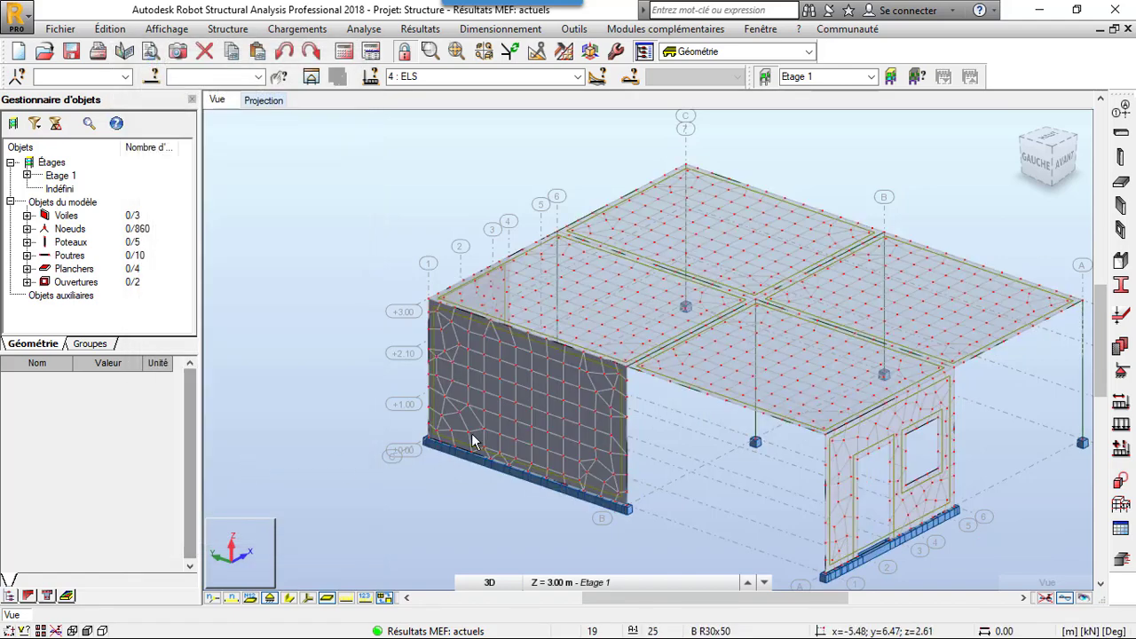
# - Select the wall with the door and window openings and send it to reinforced concrete wall design with both simple load cases
pyautogui.scroll(-2, 396, 269)
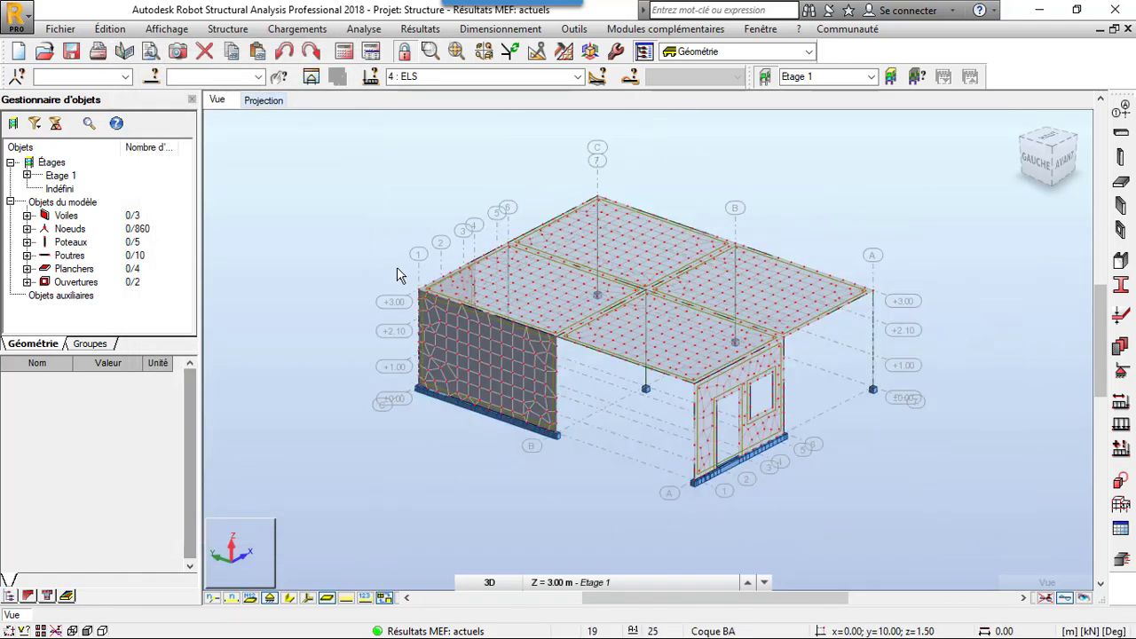
pyautogui.scroll(1, 842, 400)
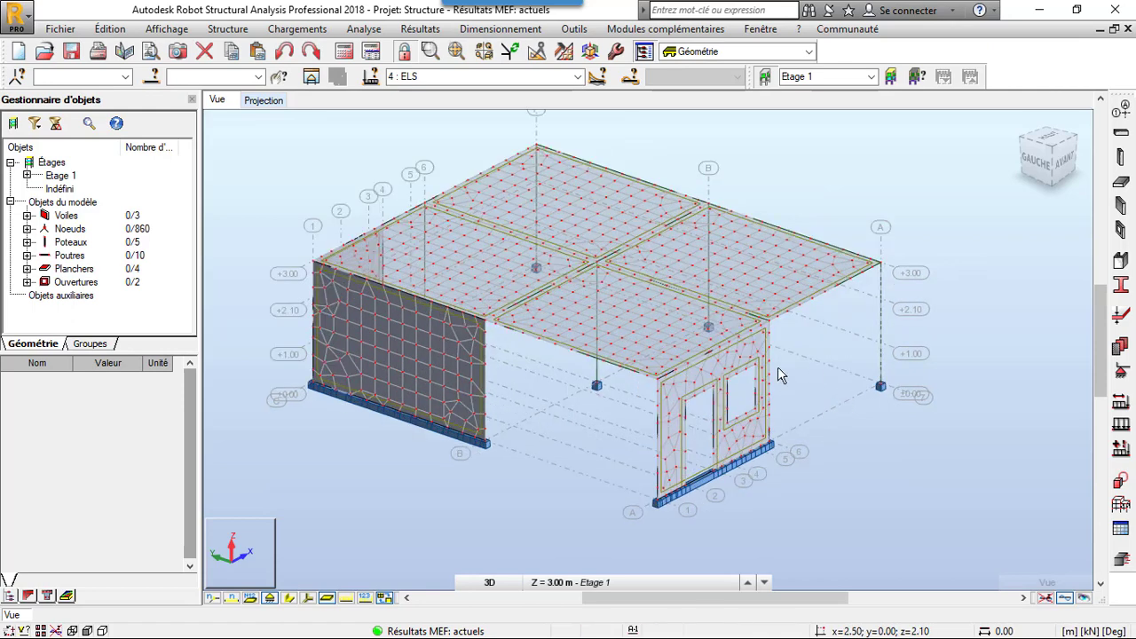
pyautogui.click(733, 364)
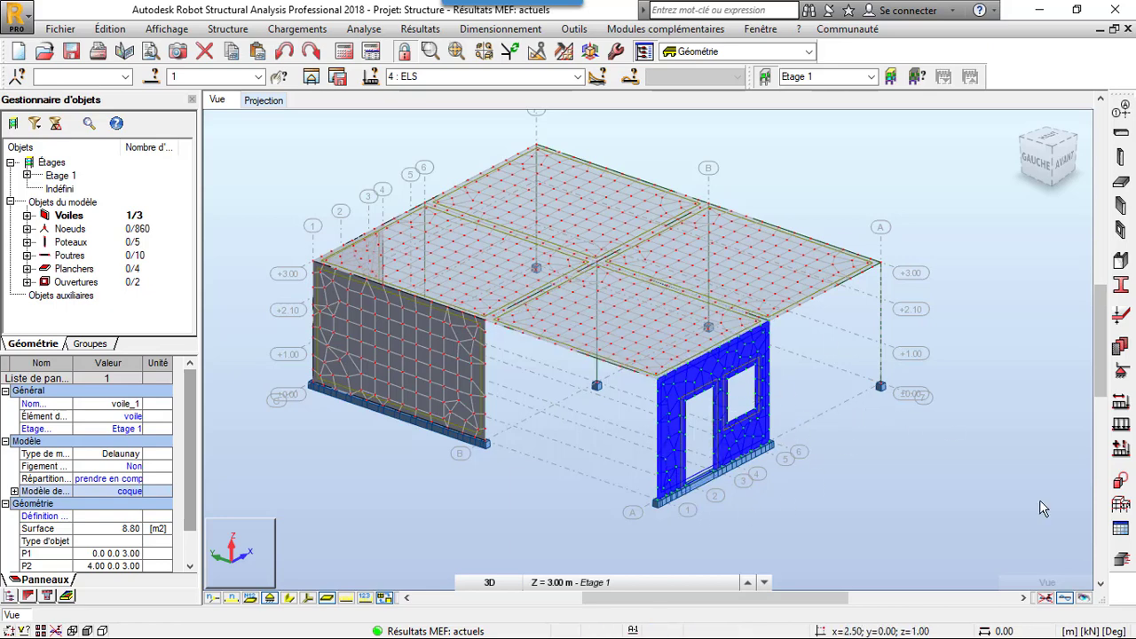
pyautogui.click(1123, 560)
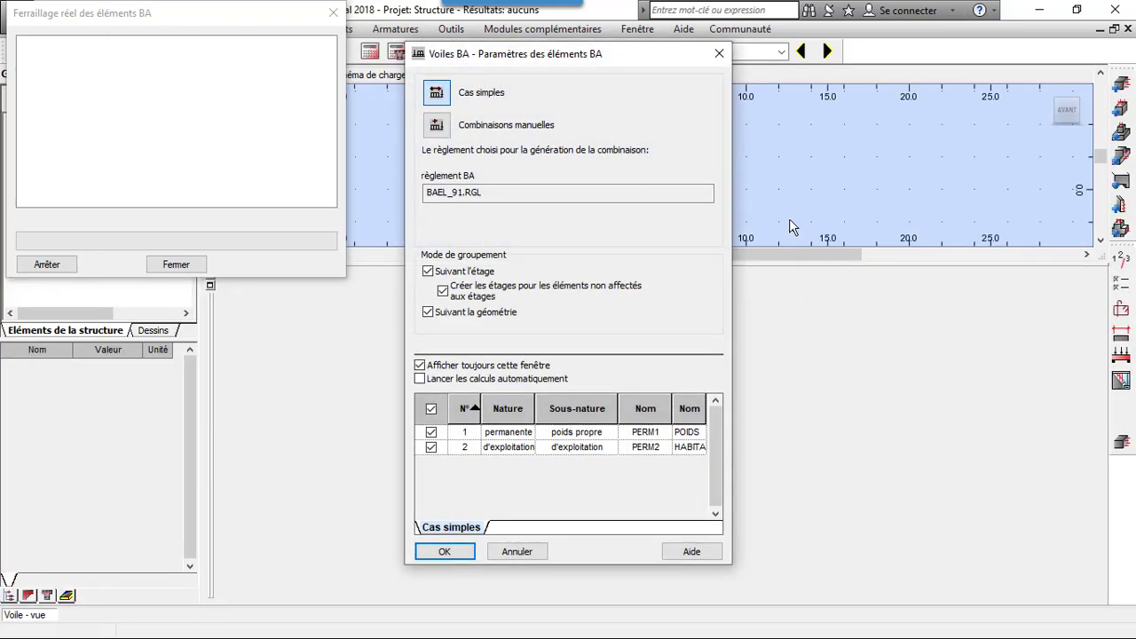
pyautogui.click(468, 553)
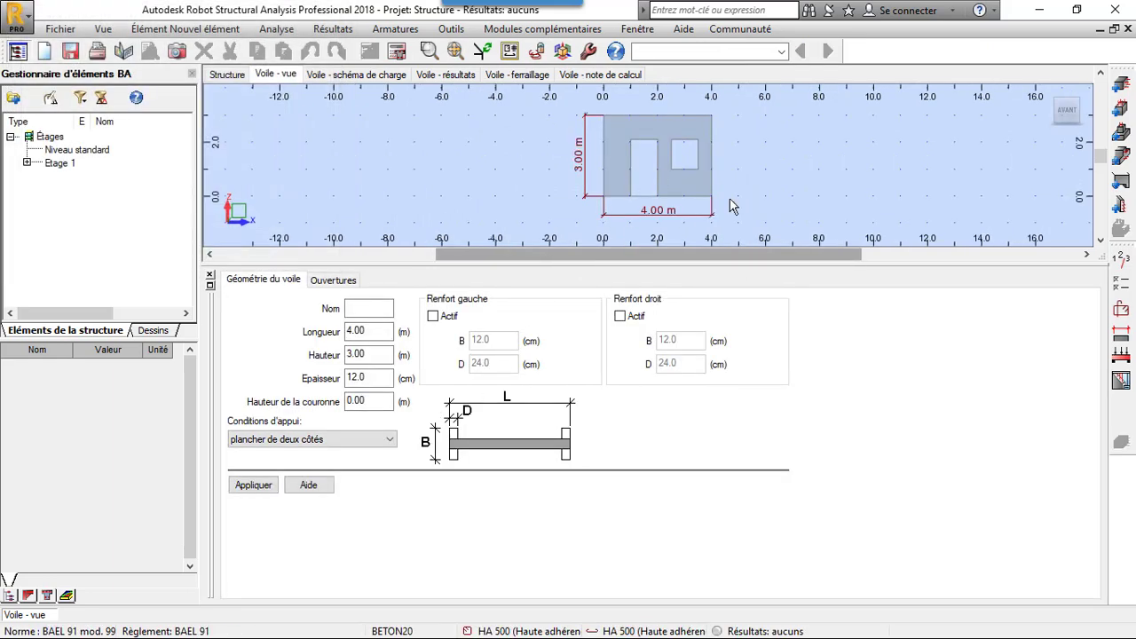
# - Check the wall's support condition, keeping plancher de deux côtés, and show its list of openings
pyautogui.click(368, 441)
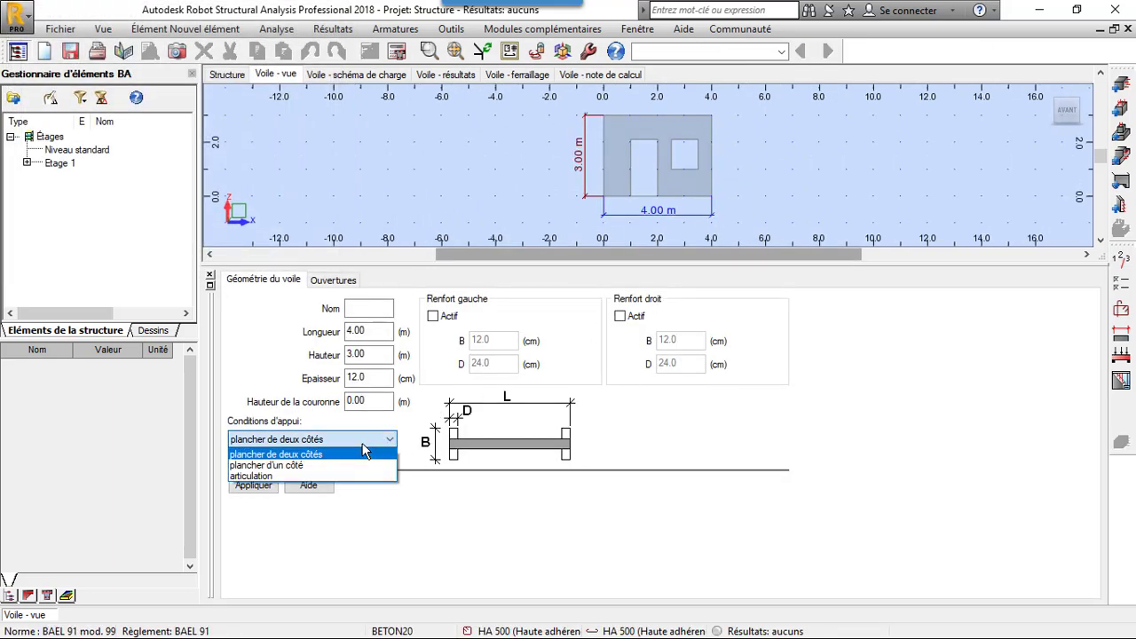
pyautogui.click(378, 460)
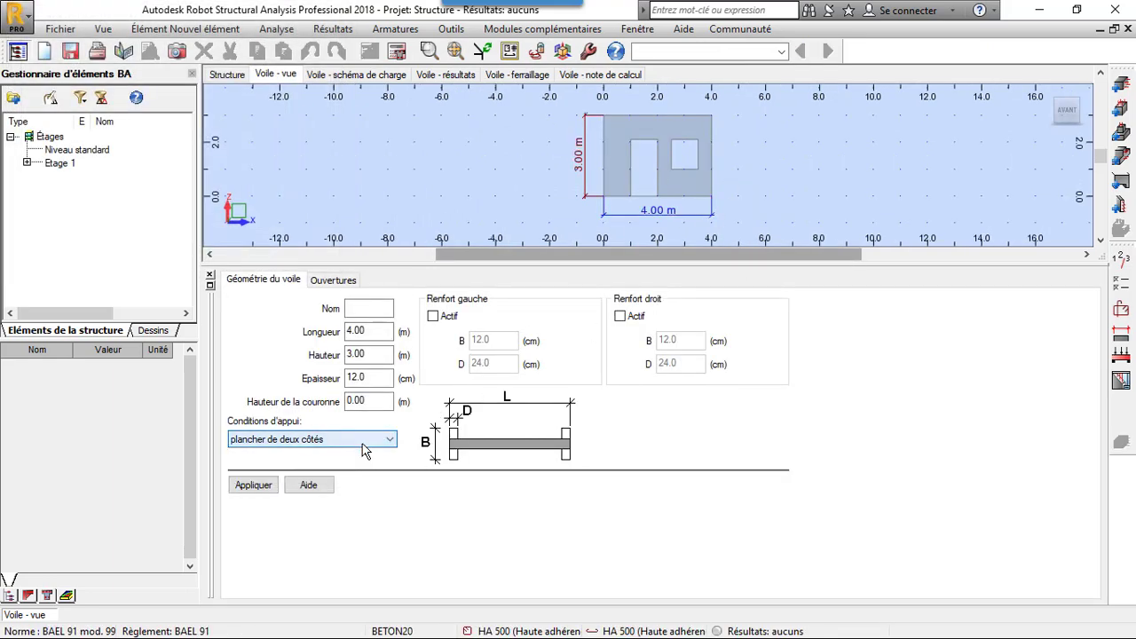
pyautogui.click(325, 283)
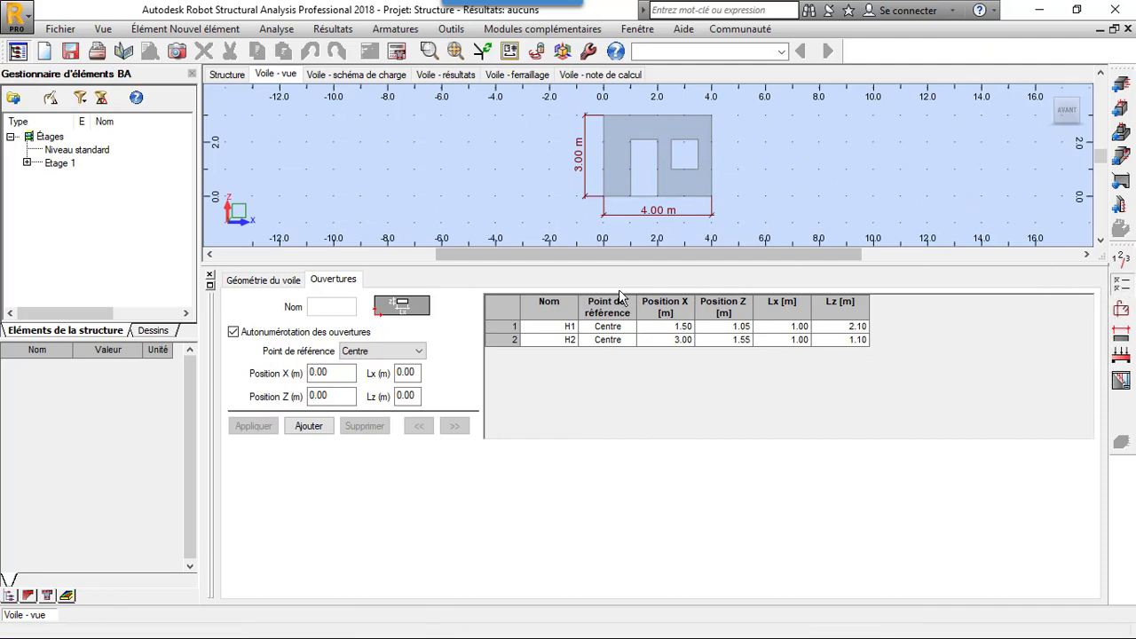
# - Set the wall's calculation options to 1.5 cm cover, exterior wall and simplified method, and check the concrete properties
pyautogui.click(399, 135)
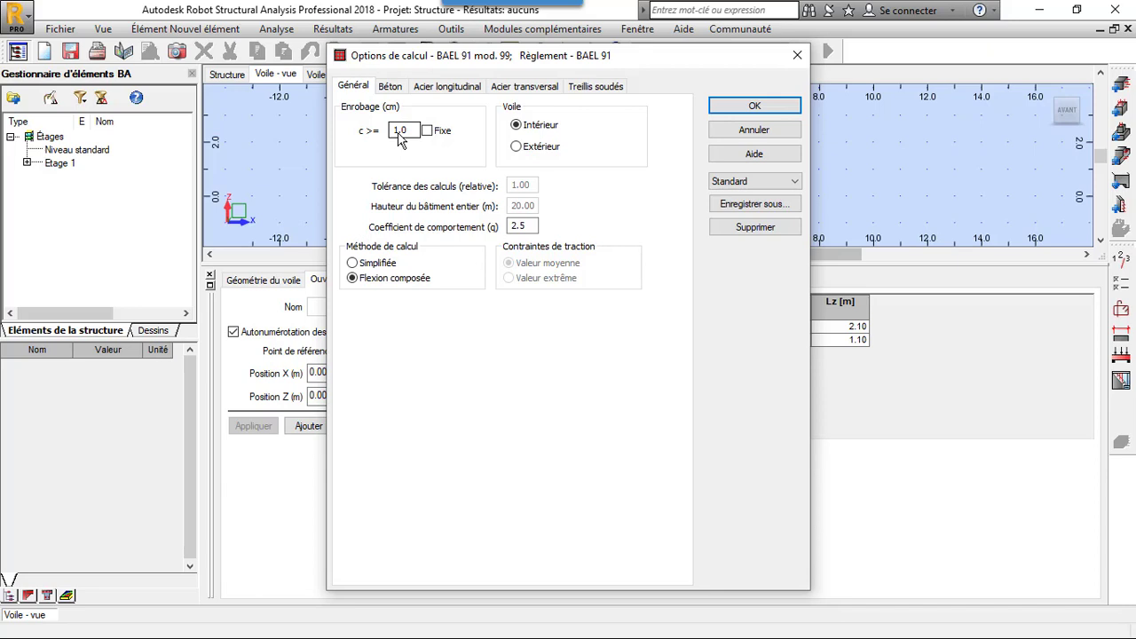
pyautogui.doubleClick(399, 134)
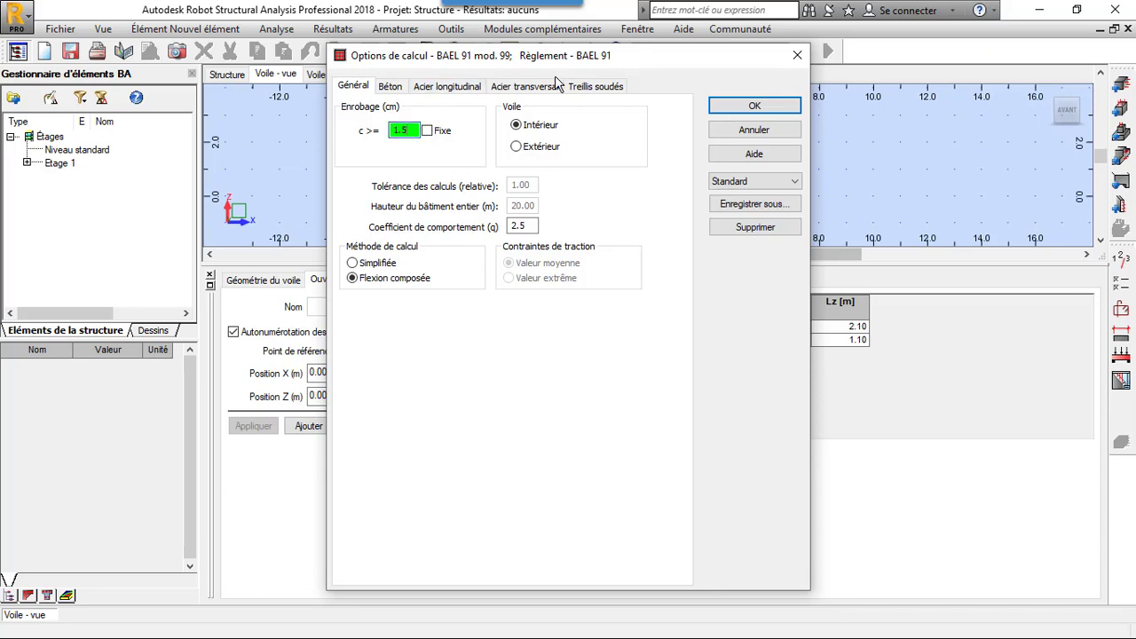
pyautogui.click(519, 148)
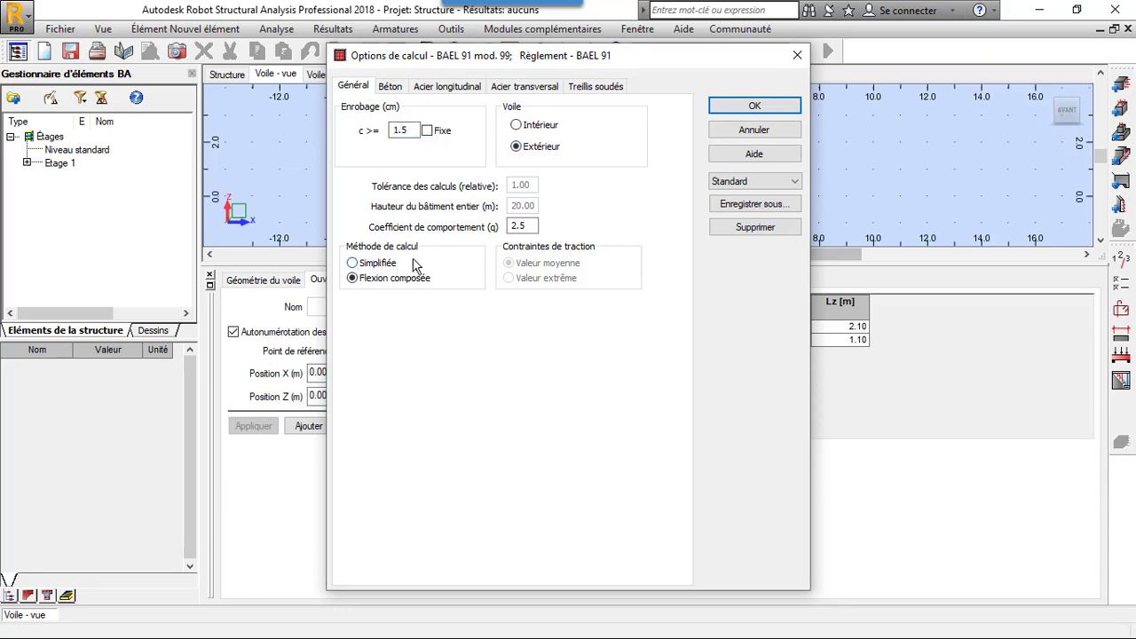
pyautogui.click(377, 264)
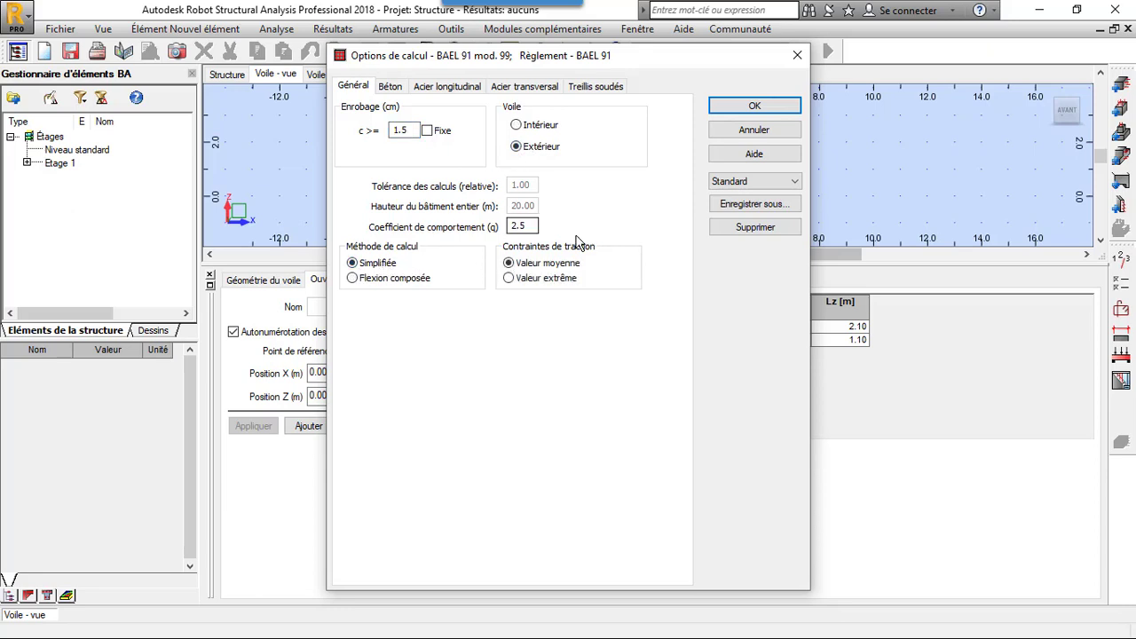
pyautogui.click(387, 88)
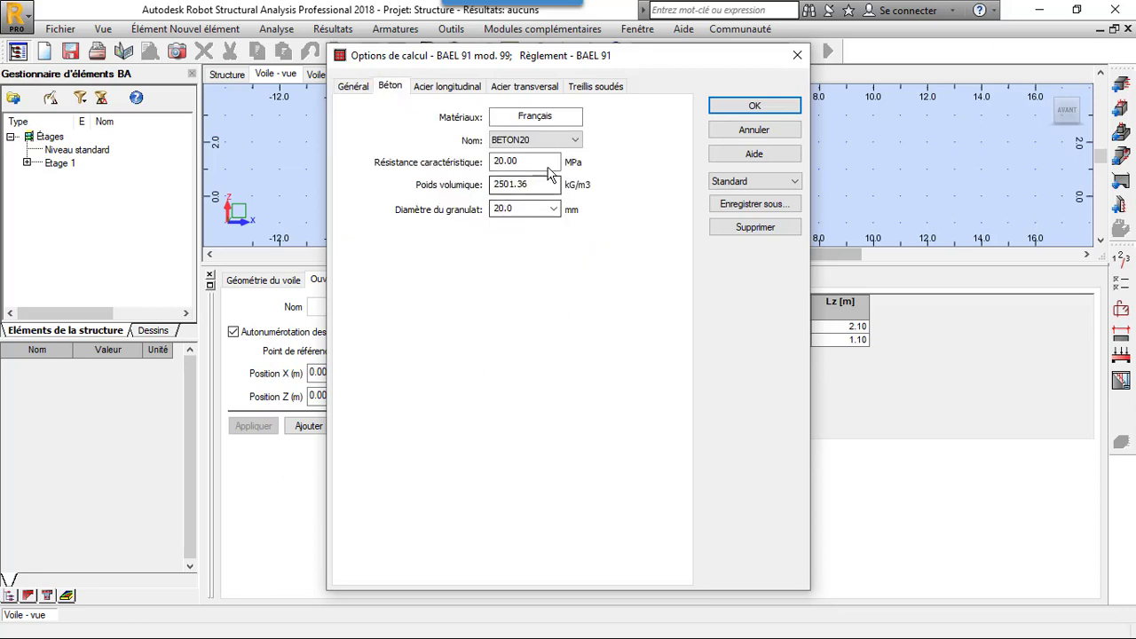
pyautogui.moveTo(529, 212); pyautogui.dragTo(435, 211)
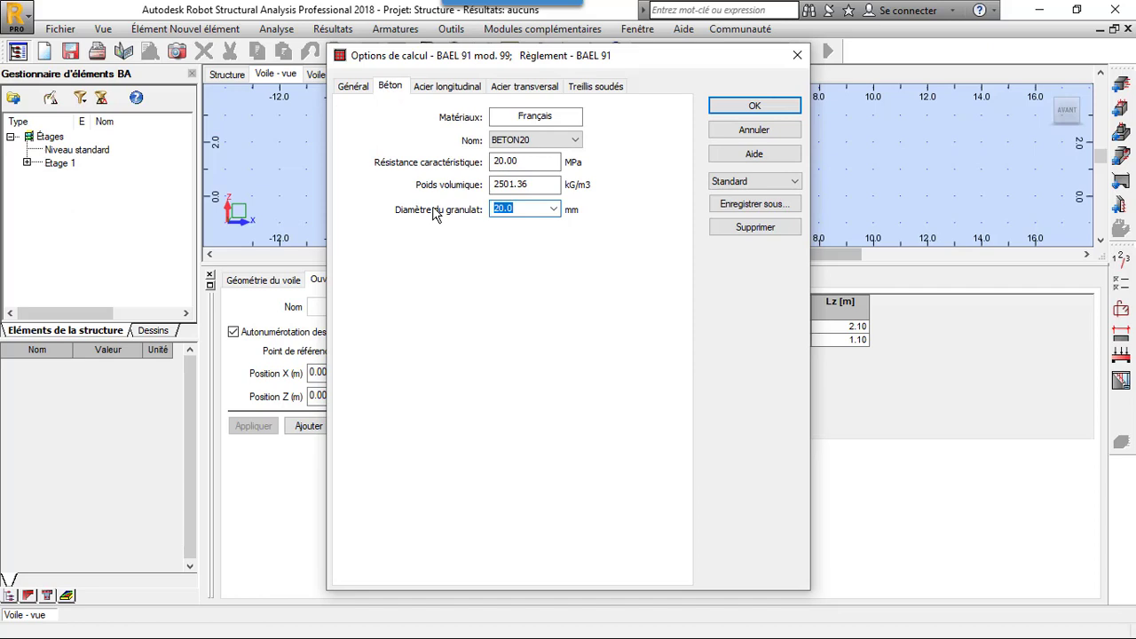
# - Set the longitudinal steel to class HA 400 and exclude the 6, 8 and 10 mm bar diameters
pyautogui.click(441, 88)
pyautogui.click(461, 159)
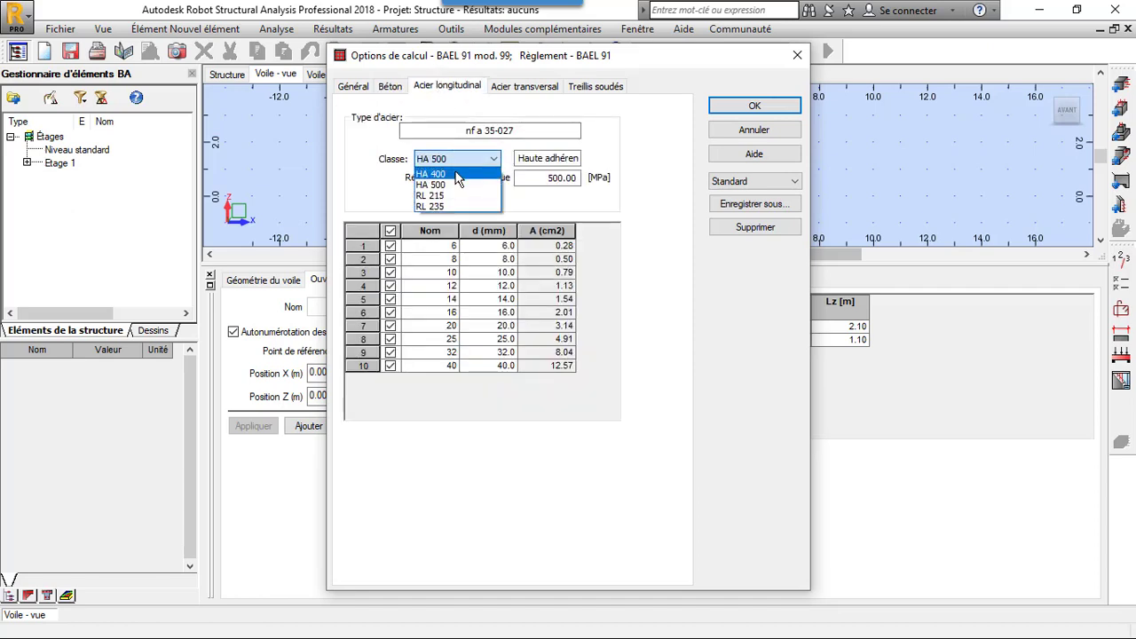
pyautogui.click(456, 175)
pyautogui.click(390, 246)
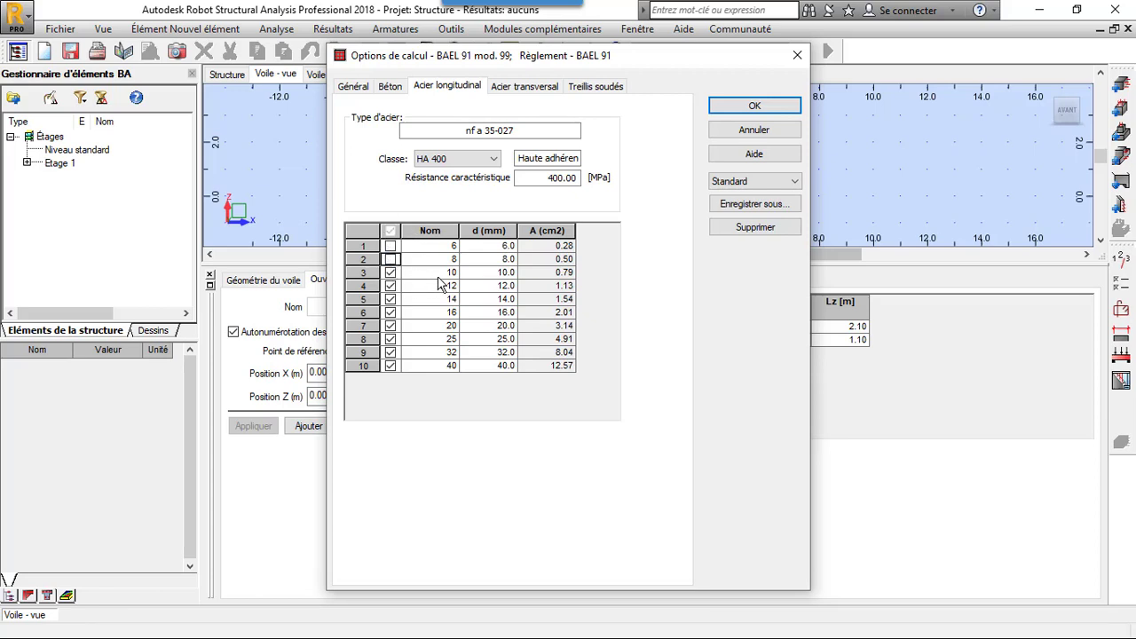
pyautogui.click(391, 273)
# - Set the transverse steel to HA 400 with only 6, 8, 10 and 12 mm bars, and accept the calculation options
pyautogui.click(525, 86)
pyautogui.click(484, 159)
pyautogui.click(457, 171)
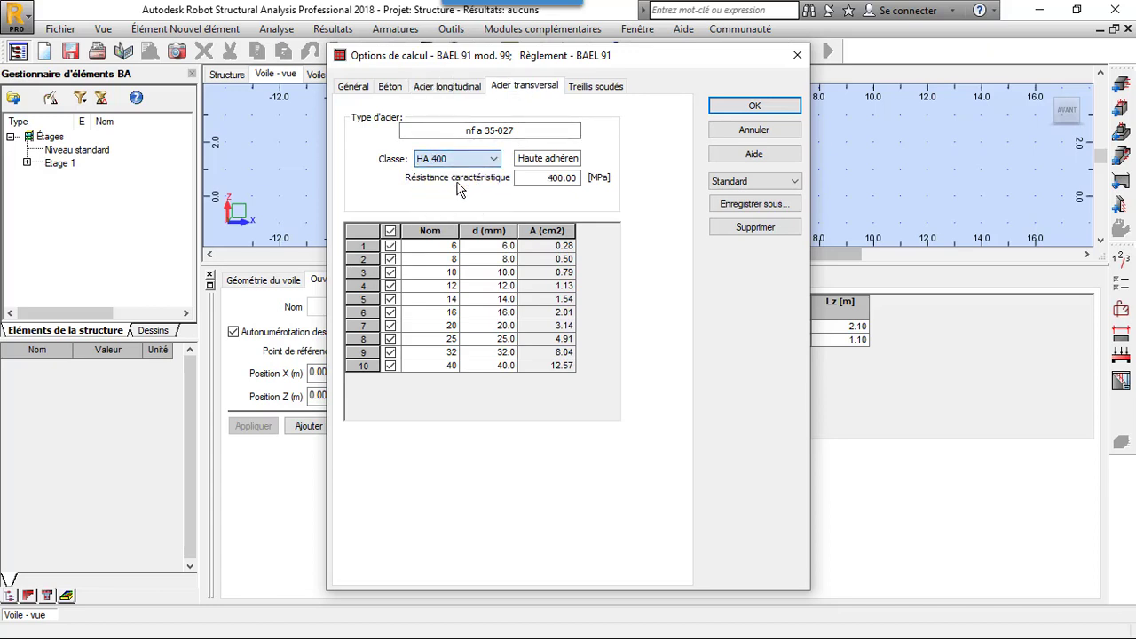
pyautogui.click(388, 230)
pyautogui.click(391, 246)
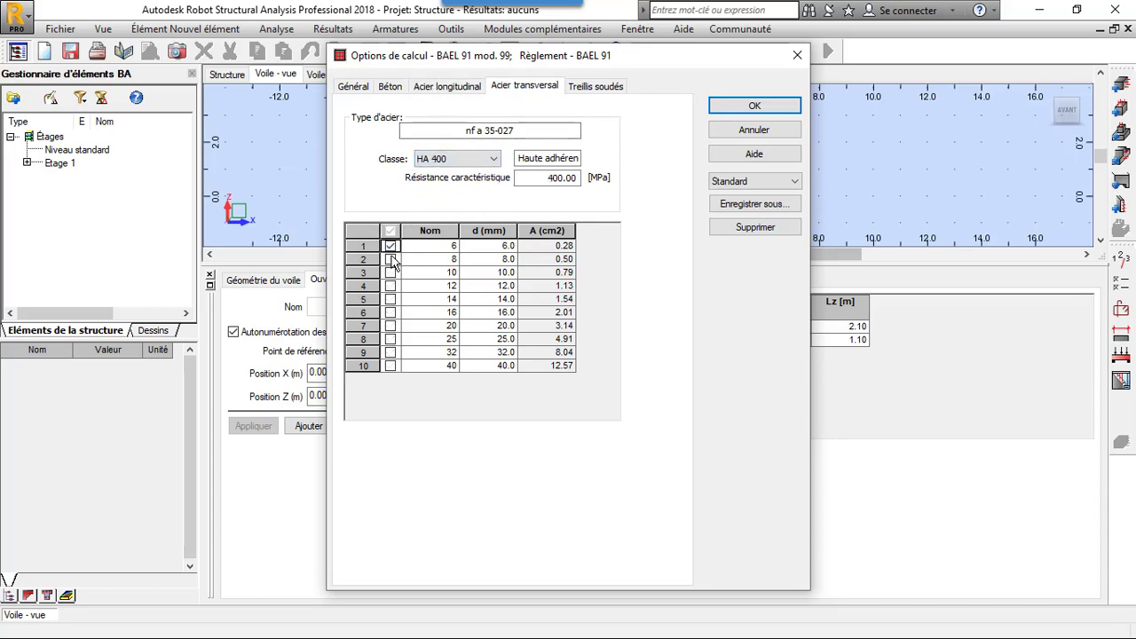
pyautogui.click(391, 260)
pyautogui.click(392, 274)
pyautogui.click(391, 287)
pyautogui.click(617, 90)
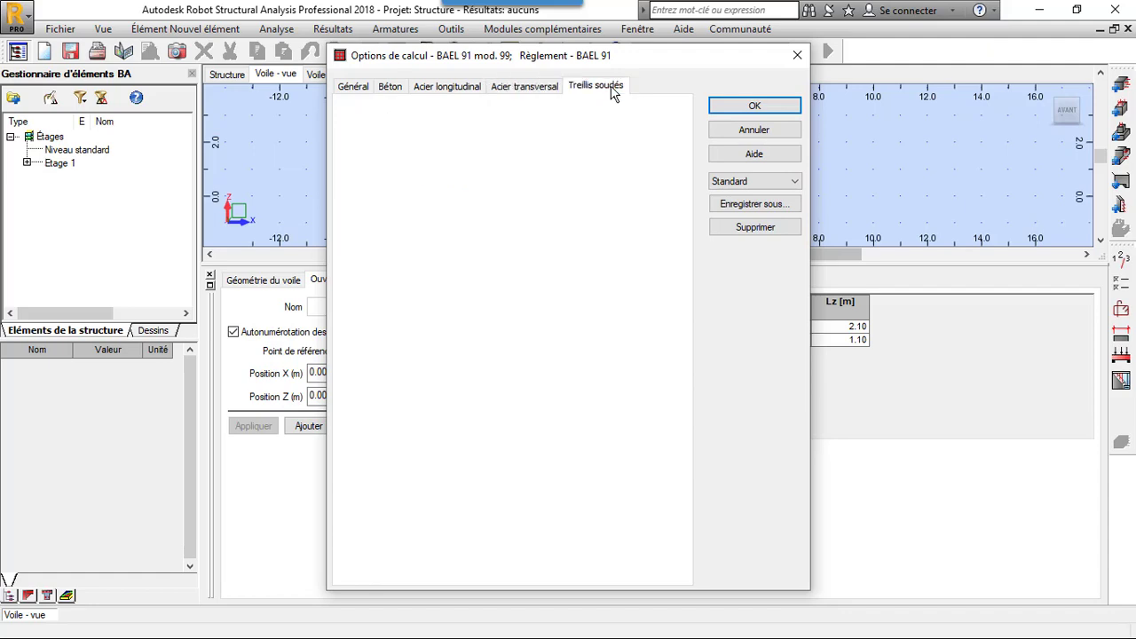
pyautogui.click(736, 107)
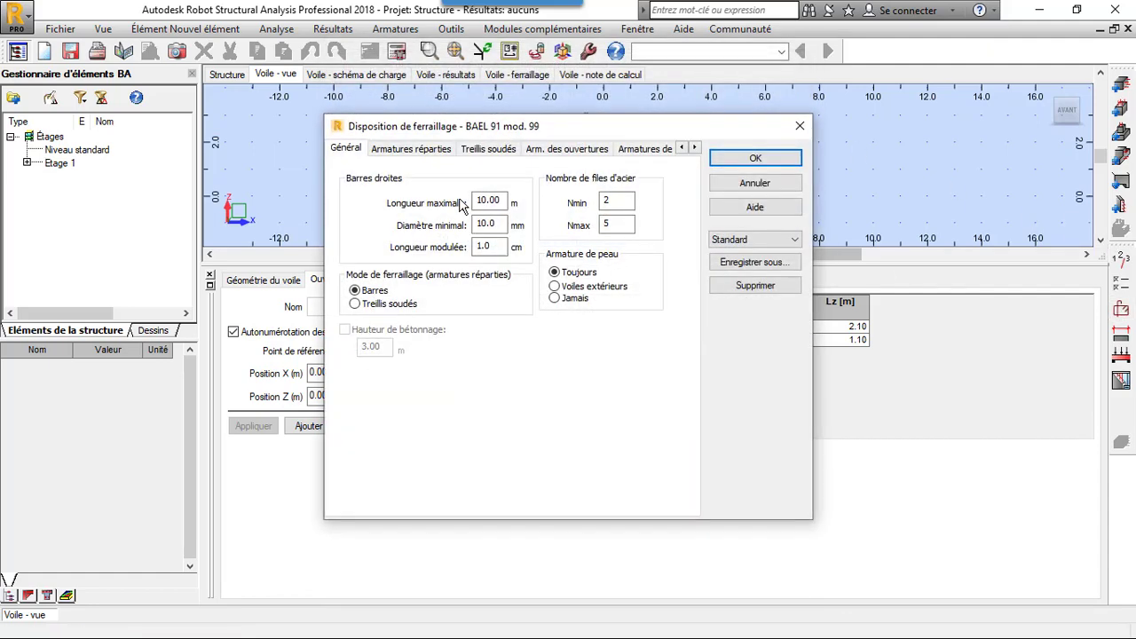
# - Review the distributed reinforcement settings, including the vertical bar anchorages and the pin diameter choices, keeping the diameter on Auto
pyautogui.click(391, 149)
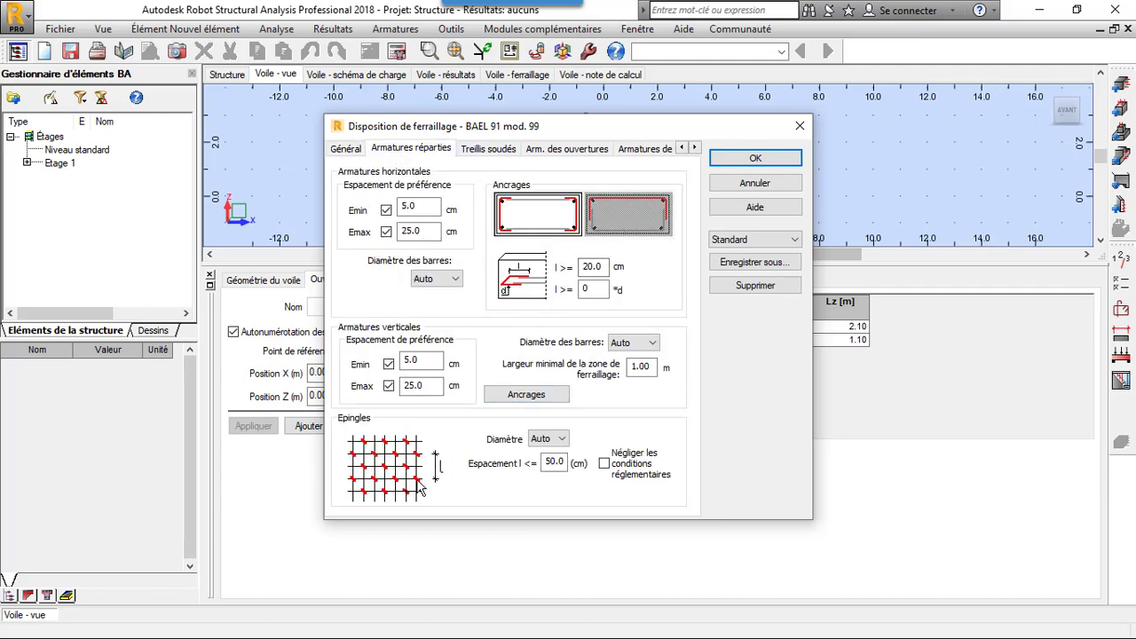
pyautogui.click(526, 394)
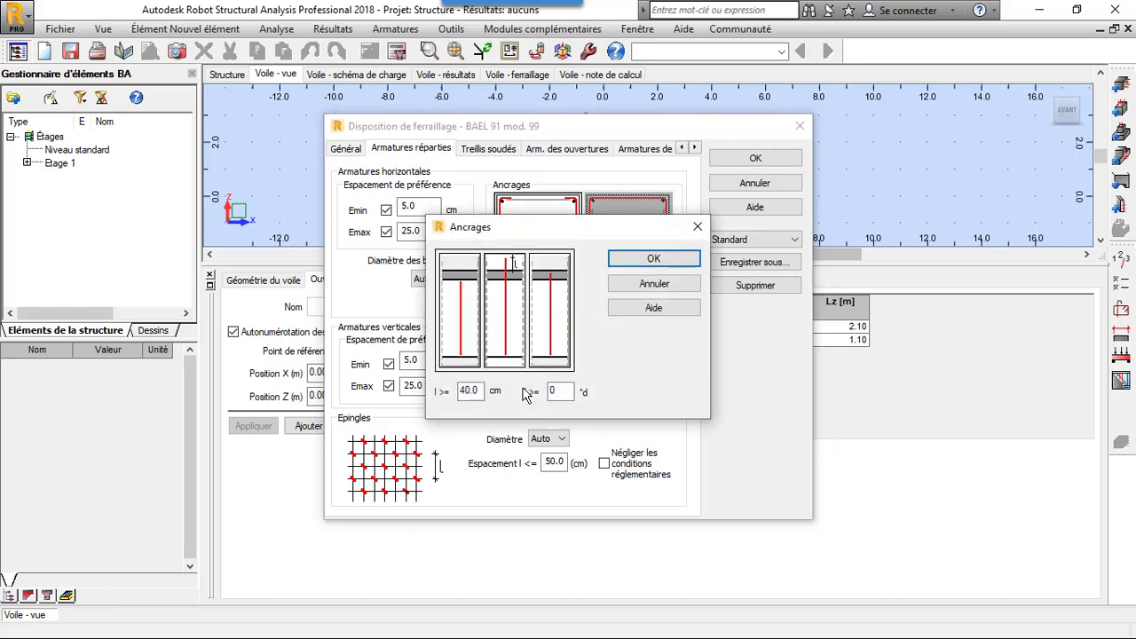
pyautogui.click(654, 258)
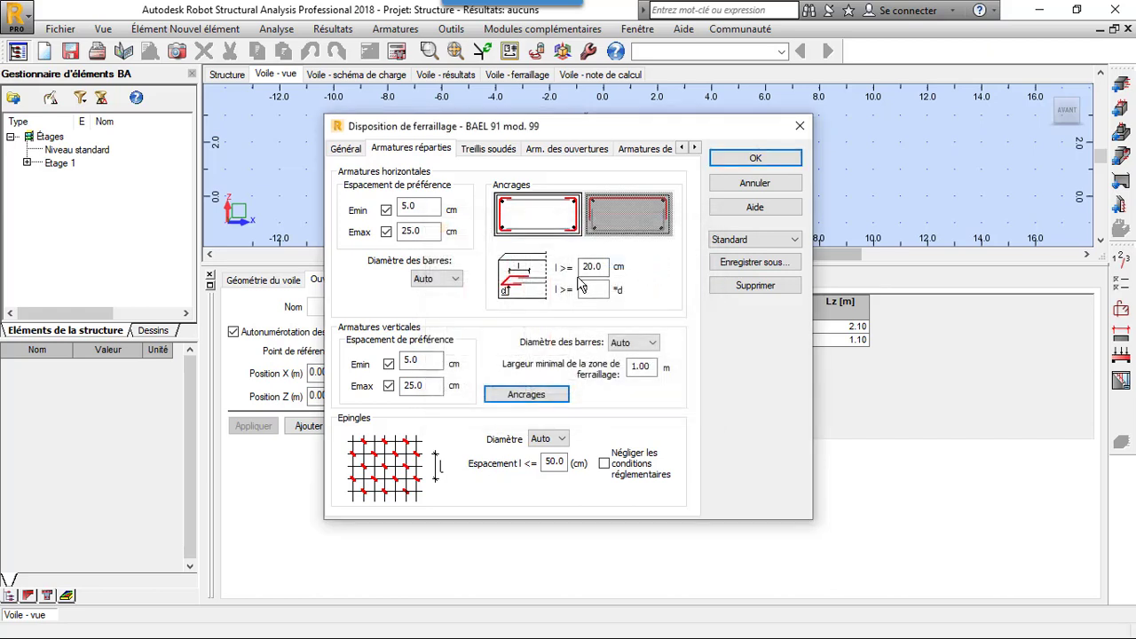
pyautogui.click(557, 440)
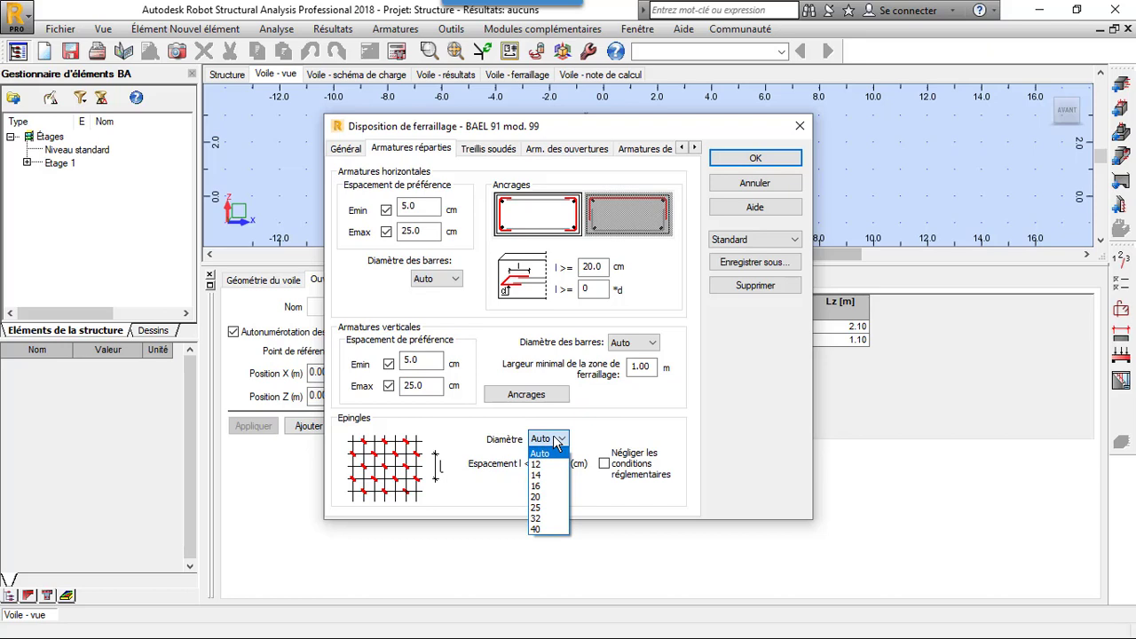
pyautogui.click(557, 440)
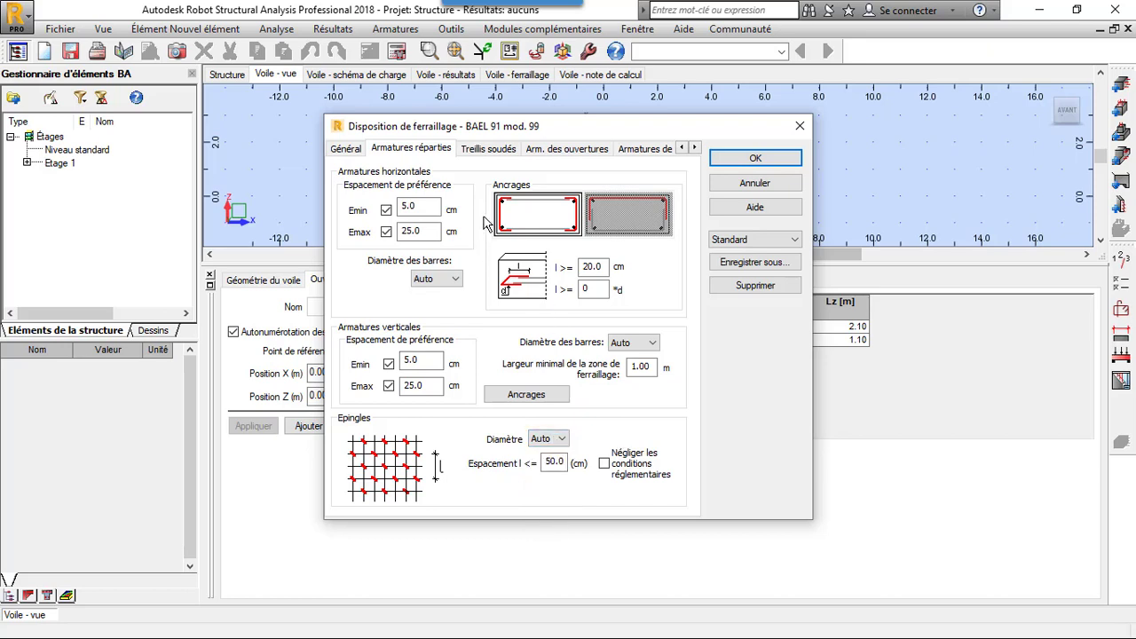
pyautogui.click(489, 149)
# - Set the vertical, horizontal and suspended opening bar diameters to Auto, check the edge reinforcement and accept the reinforcement layout
pyautogui.click(562, 151)
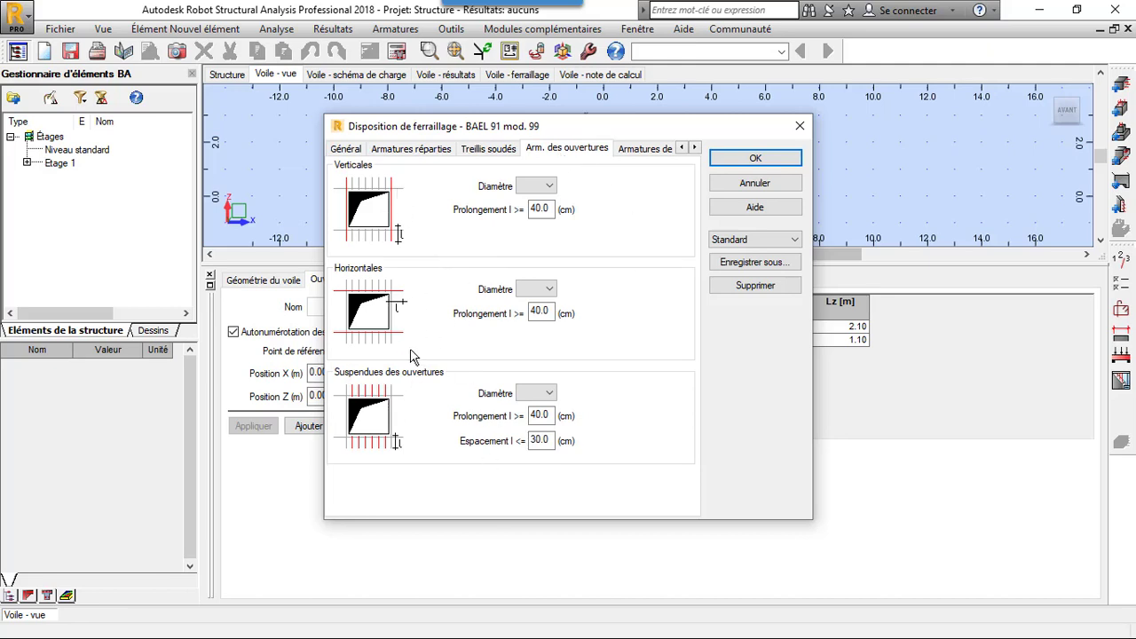
pyautogui.click(549, 186)
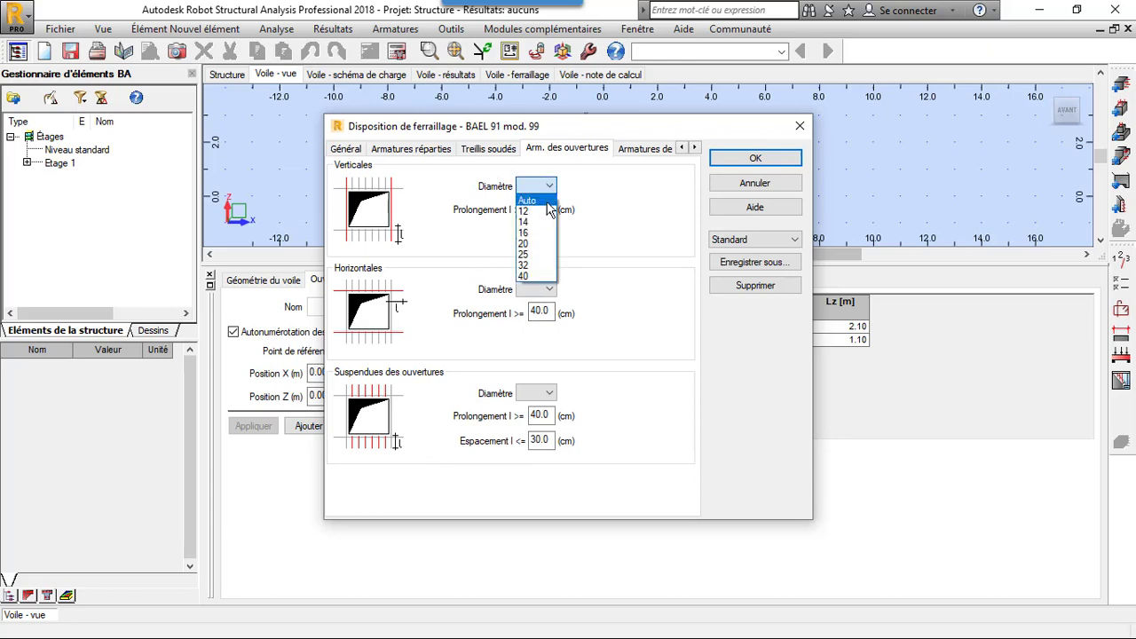
pyautogui.click(529, 201)
pyautogui.click(550, 290)
pyautogui.click(530, 303)
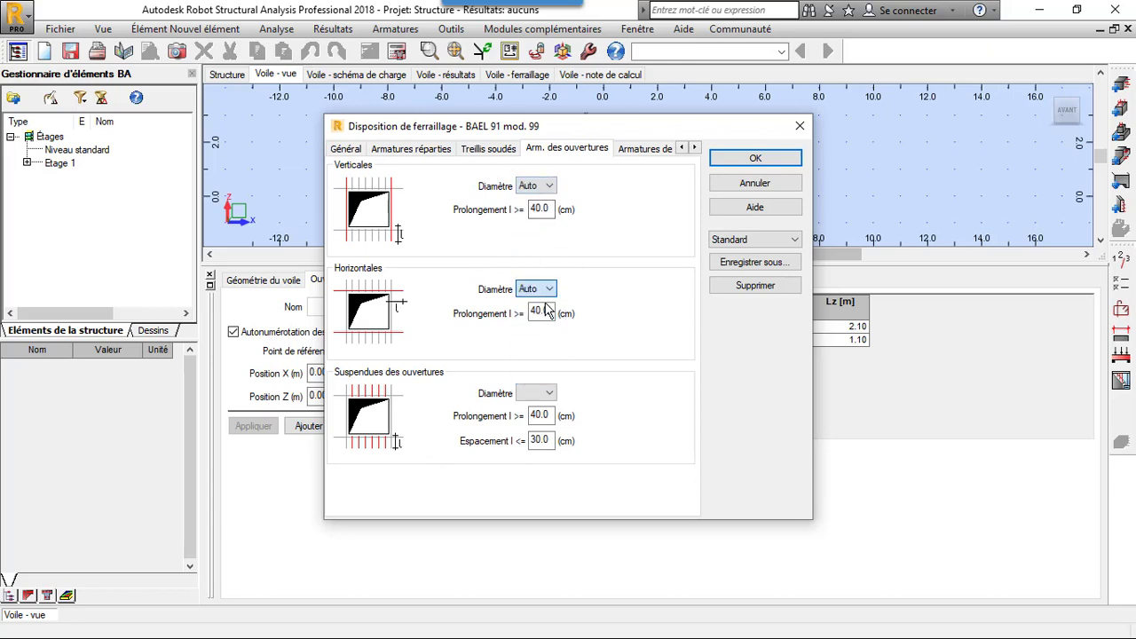
pyautogui.click(550, 393)
pyautogui.click(533, 409)
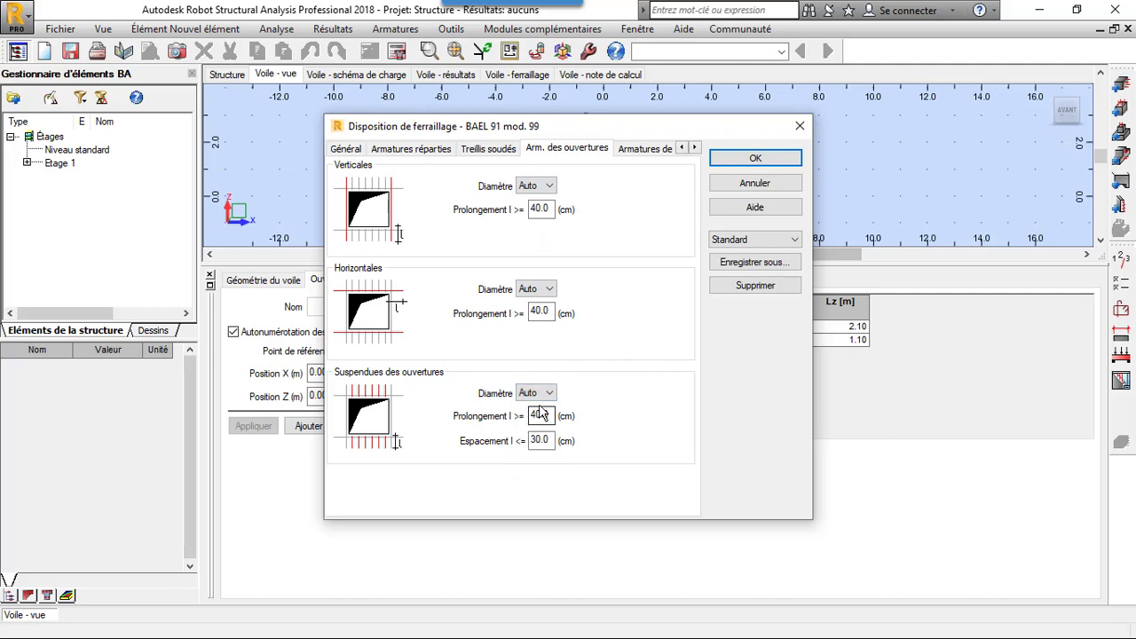
pyautogui.click(641, 148)
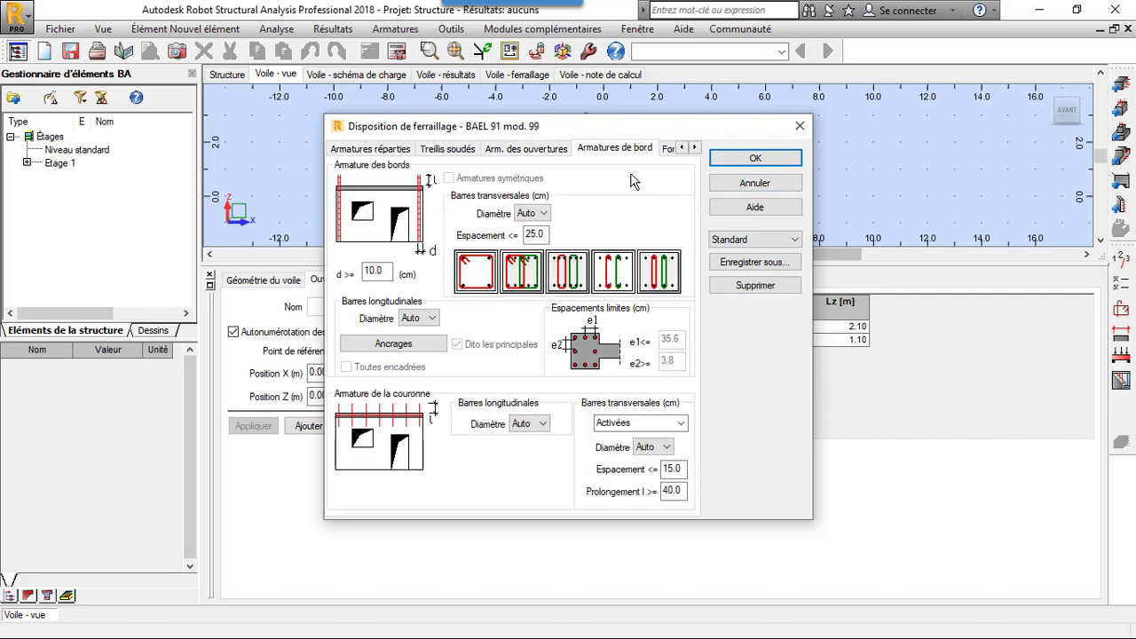
pyautogui.click(752, 158)
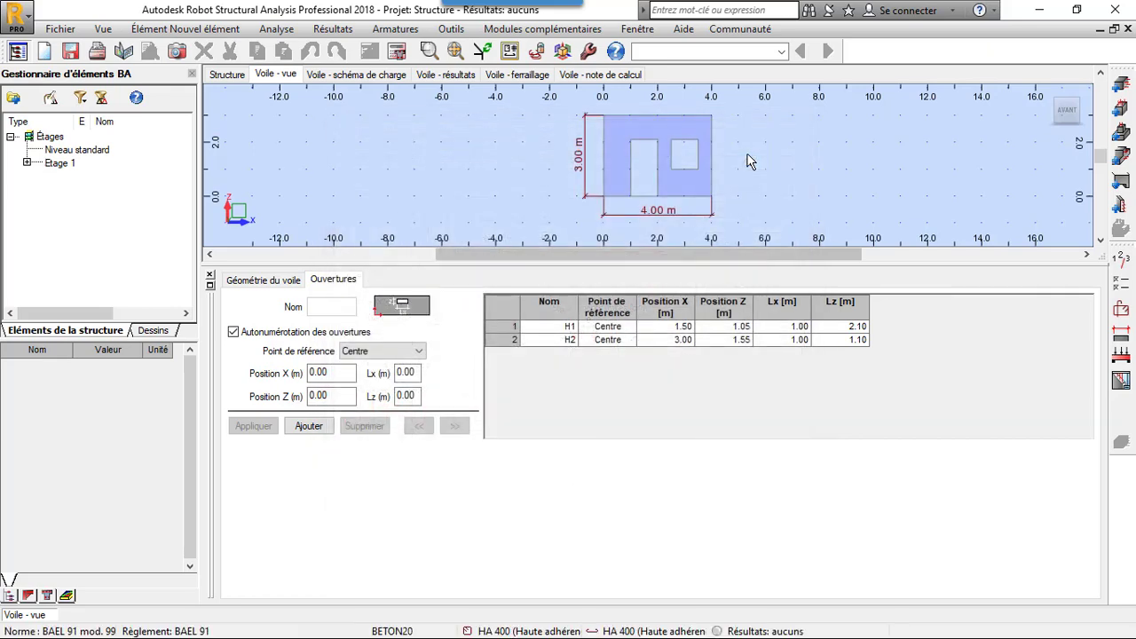
# - Calculate the wall's reinforcement without generating drawings and close the calculation report
pyautogui.click(397, 50)
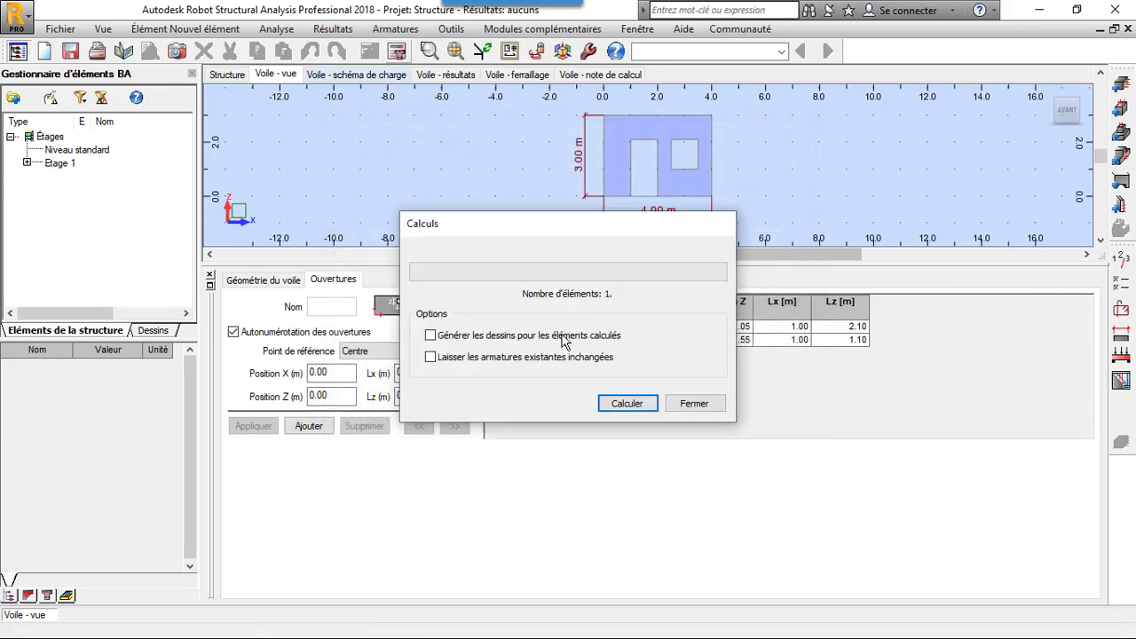
pyautogui.click(604, 403)
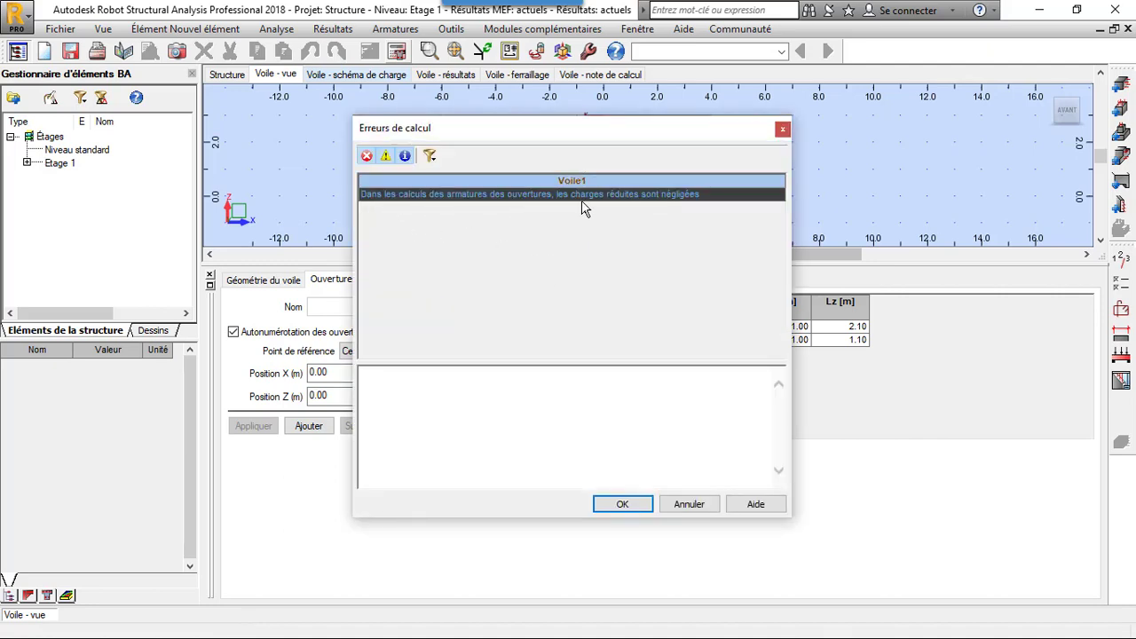
pyautogui.click(622, 504)
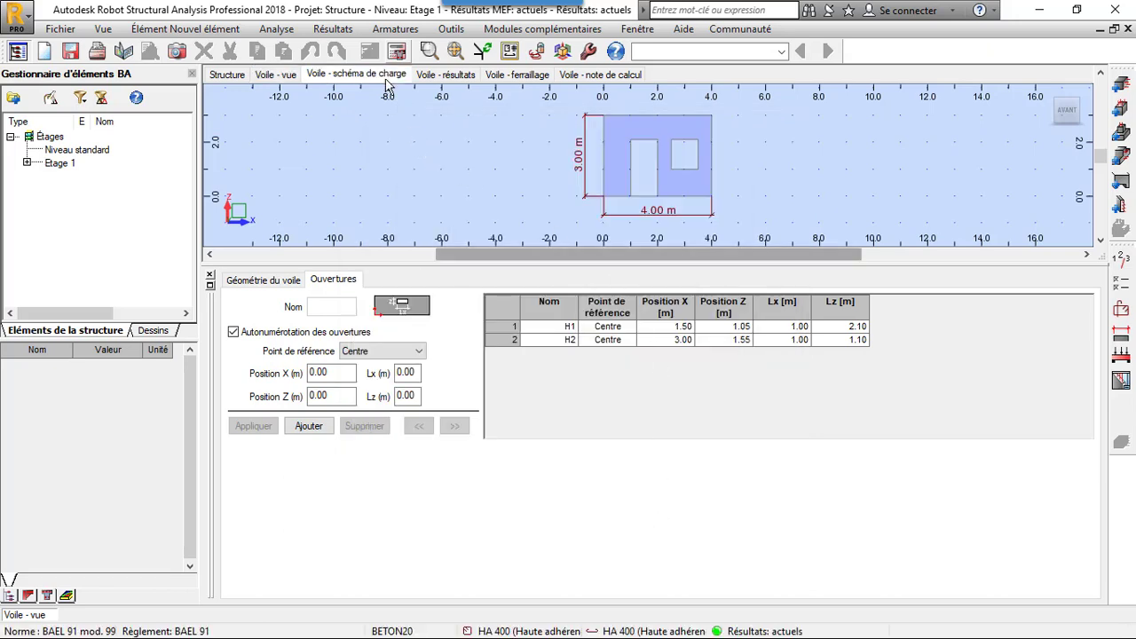
# - Review the wall's load scheme and result diagrams, and display its reinforcement with the bar table
pyautogui.click(391, 76)
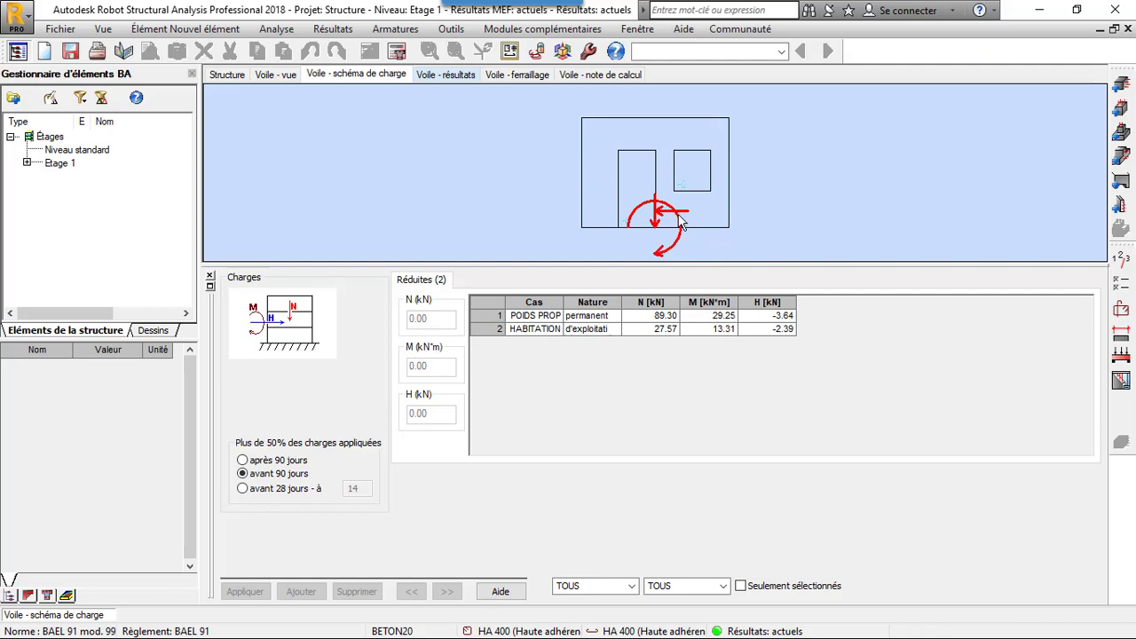
pyautogui.click(449, 82)
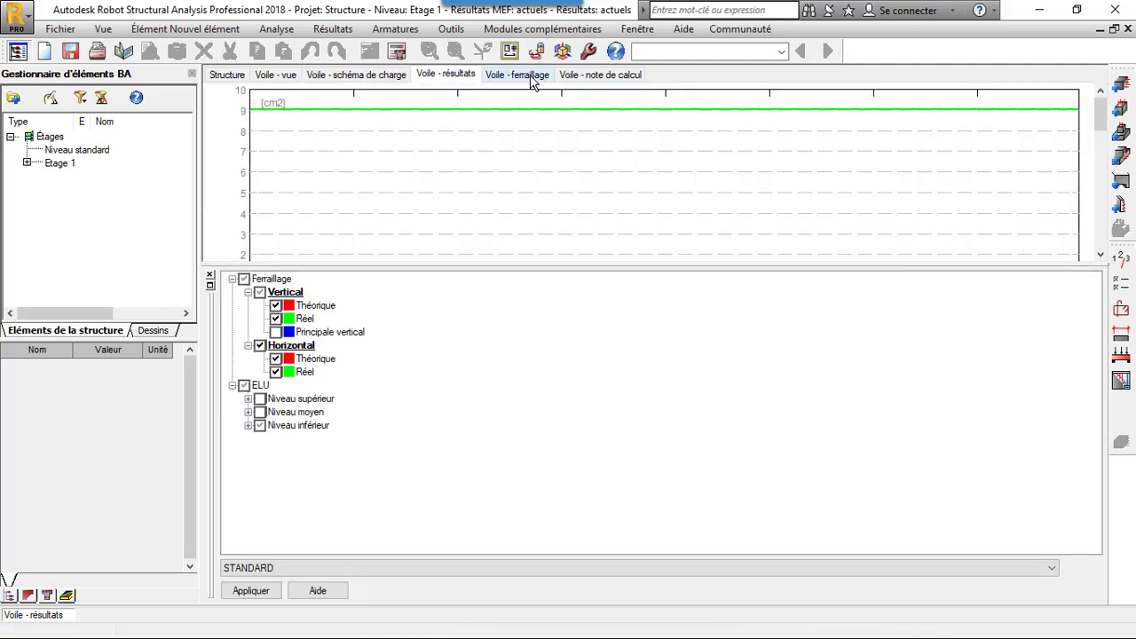
pyautogui.click(532, 78)
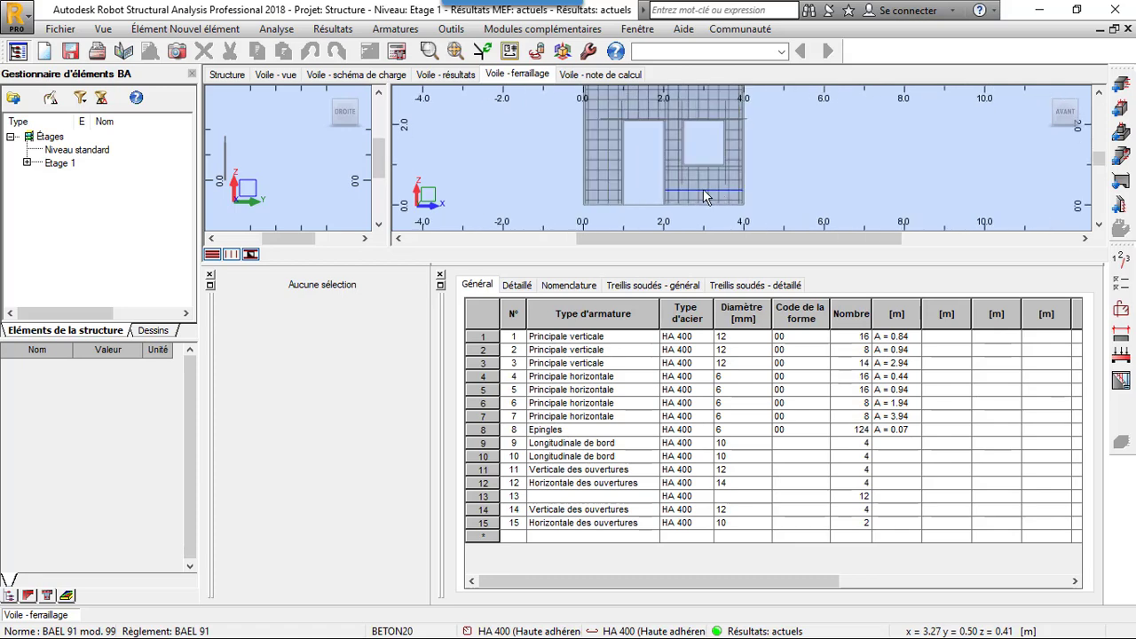
# - Examine the bars around the openings, selecting the window's vertical bars and the horizontal bar above it
pyautogui.scroll(3, 684, 172)
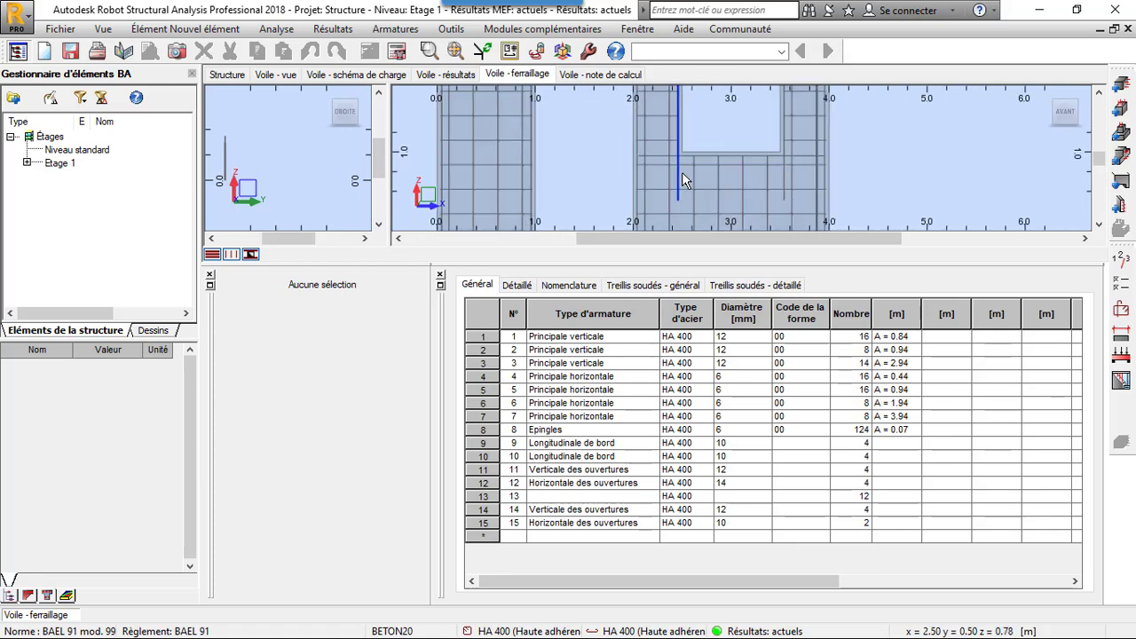
pyautogui.click(680, 178)
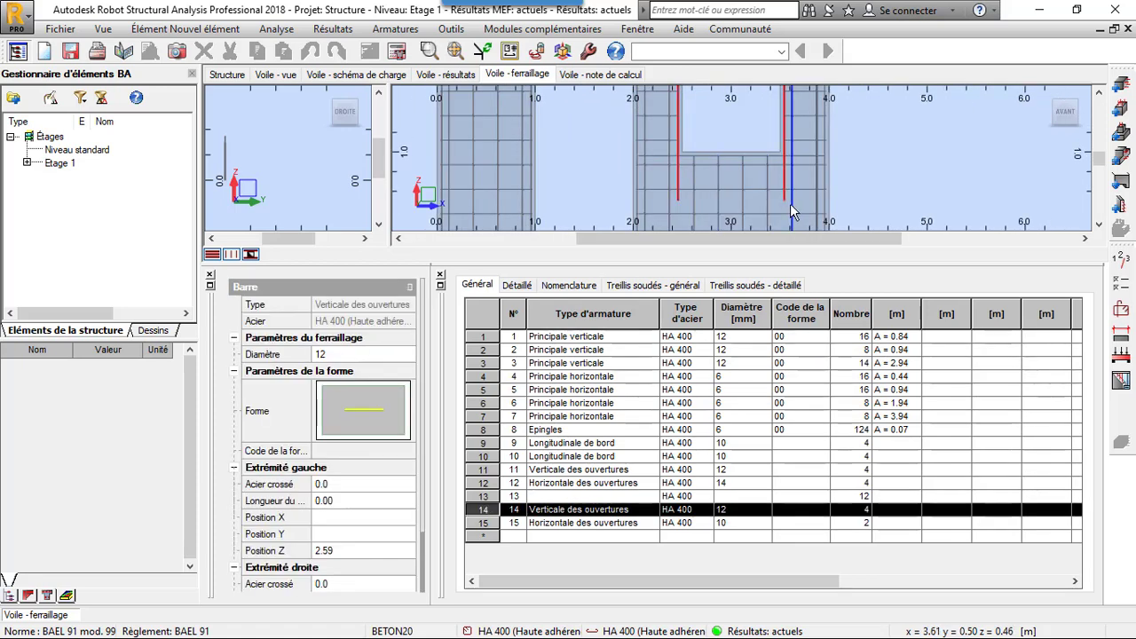
pyautogui.scroll(-2, 791, 206)
pyautogui.scroll(-2, 768, 171)
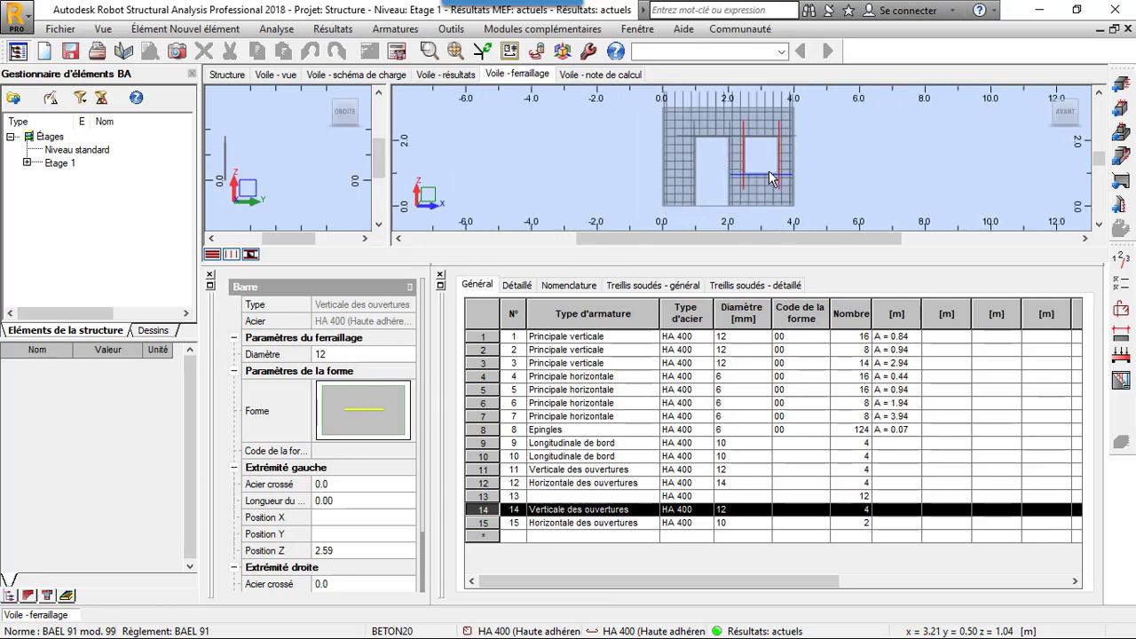
pyautogui.scroll(2, 756, 136)
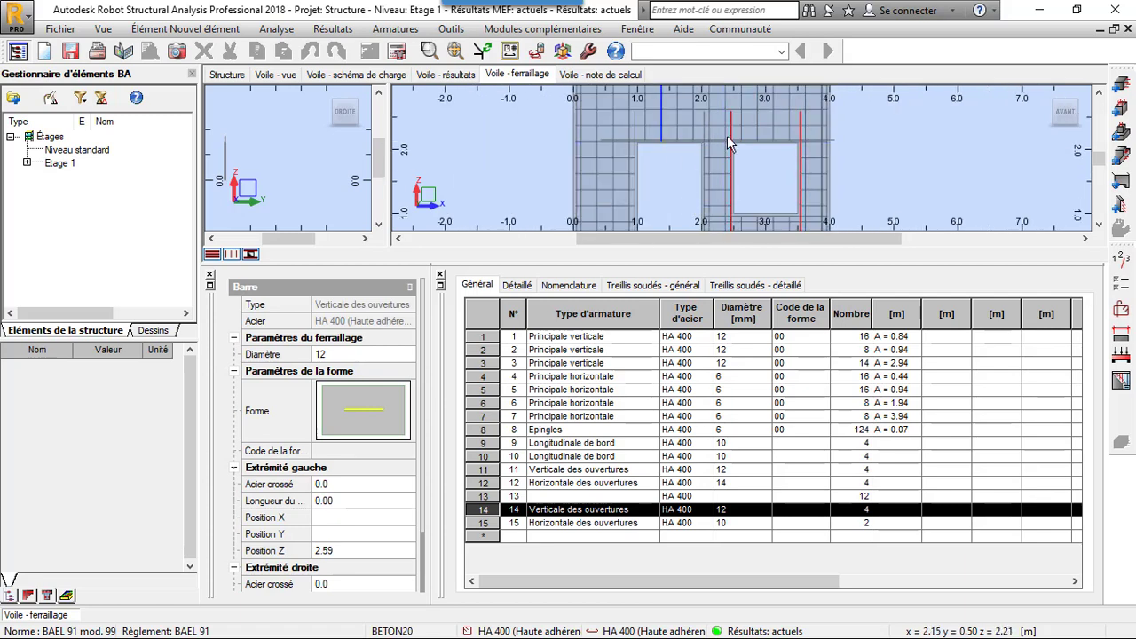
pyautogui.scroll(2, 755, 173)
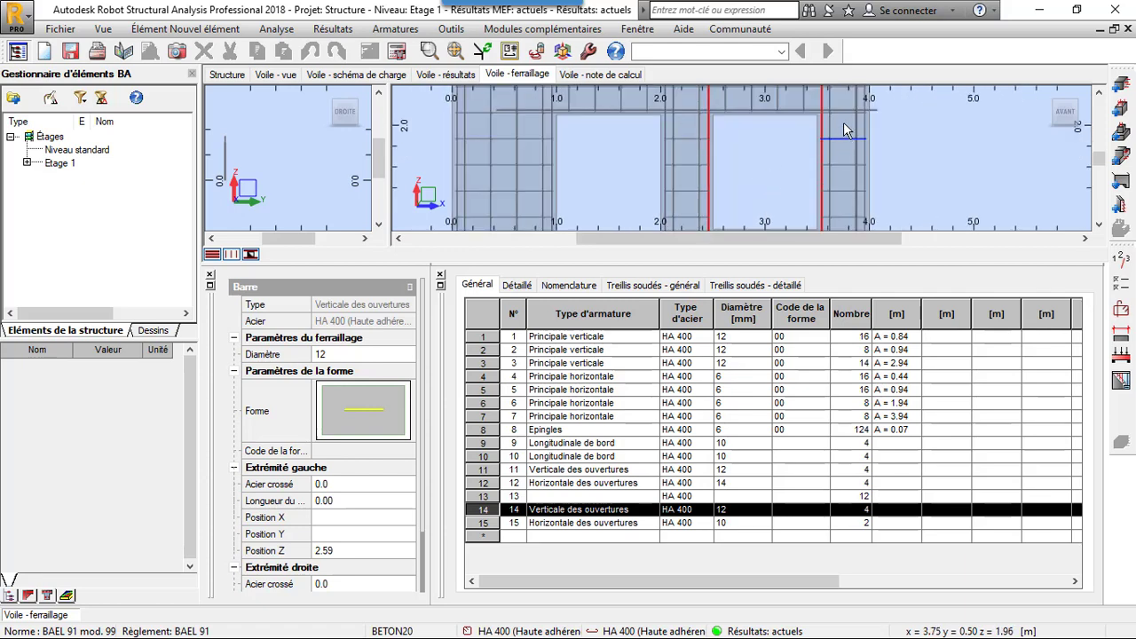
pyautogui.click(848, 113)
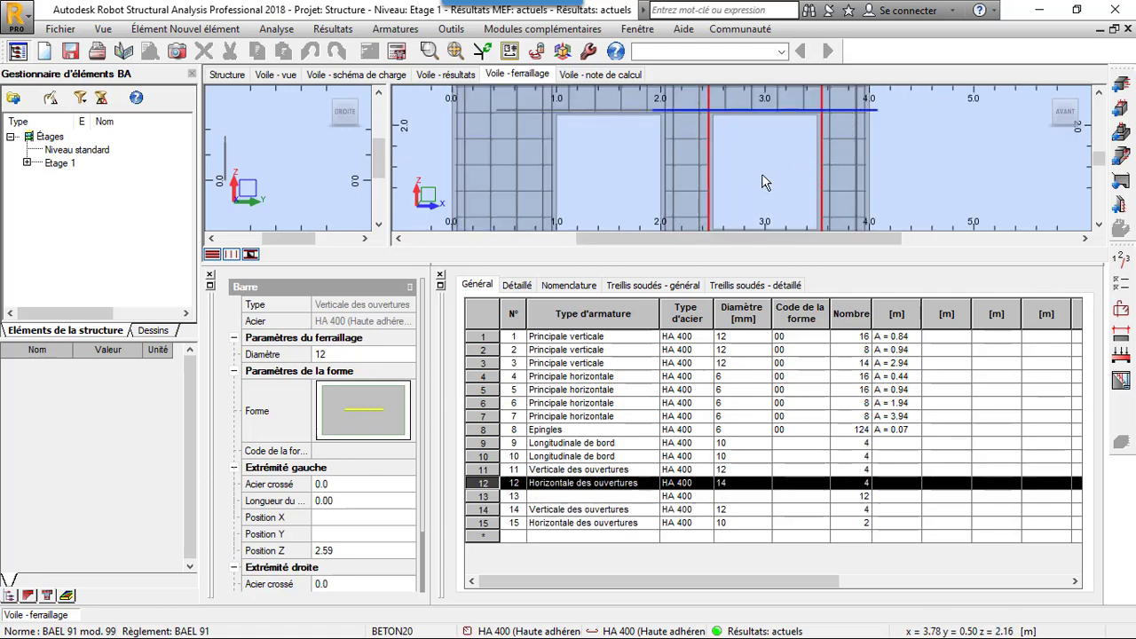
# - Inspect the main horizontal bars below the window and beside the door, and the main vertical bars above the openings
pyautogui.scroll(-2, 743, 140)
pyautogui.scroll(-1, 718, 132)
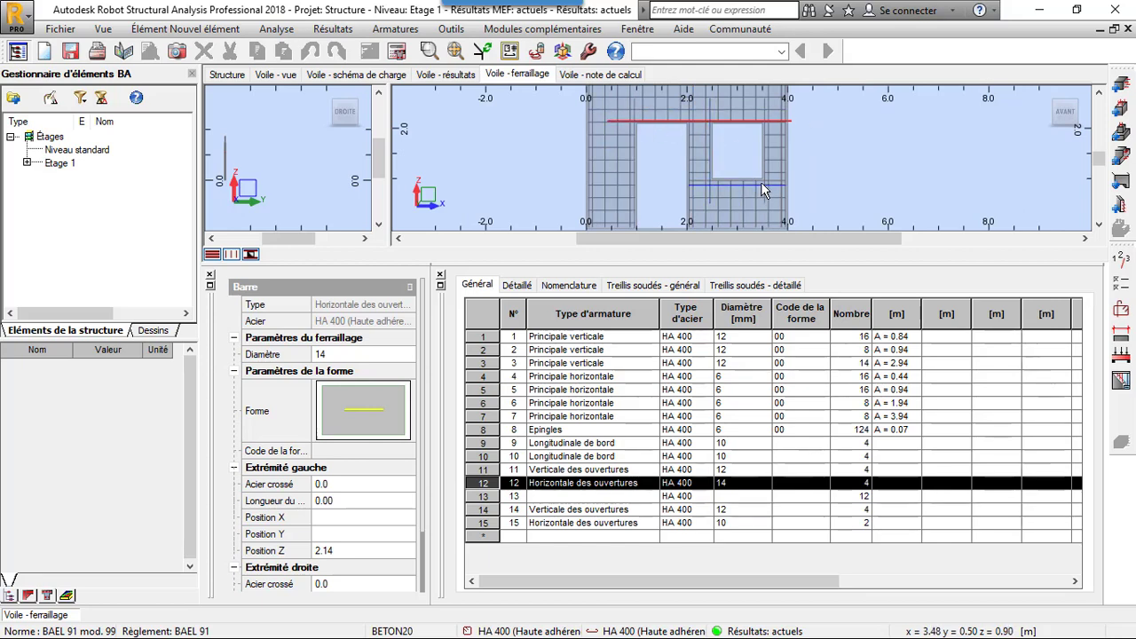
pyautogui.click(760, 182)
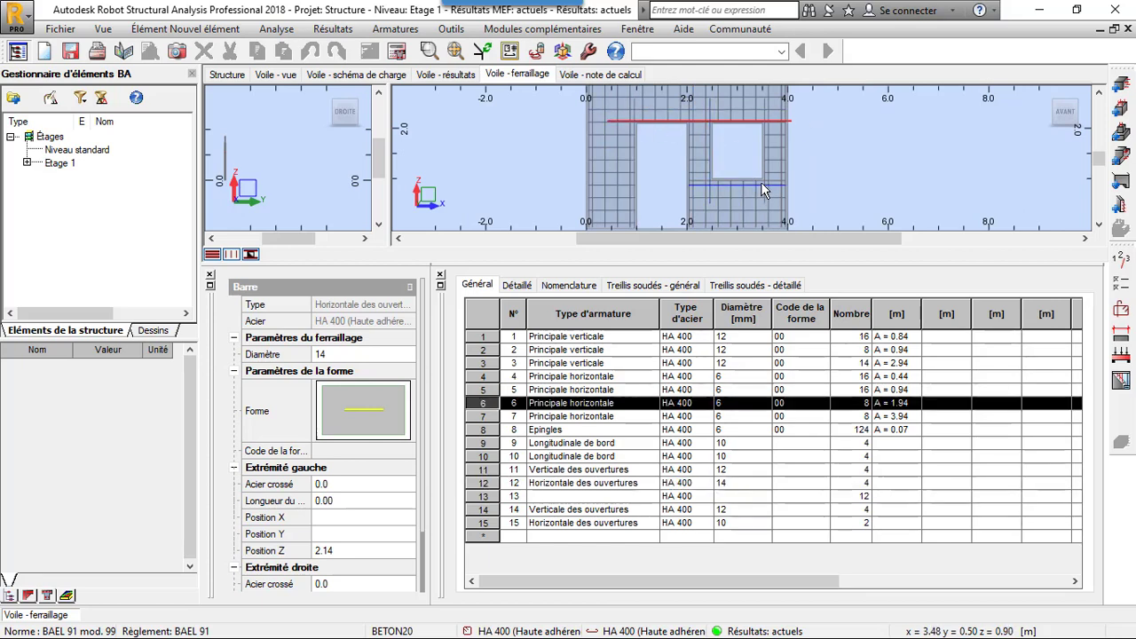
pyautogui.click(667, 173)
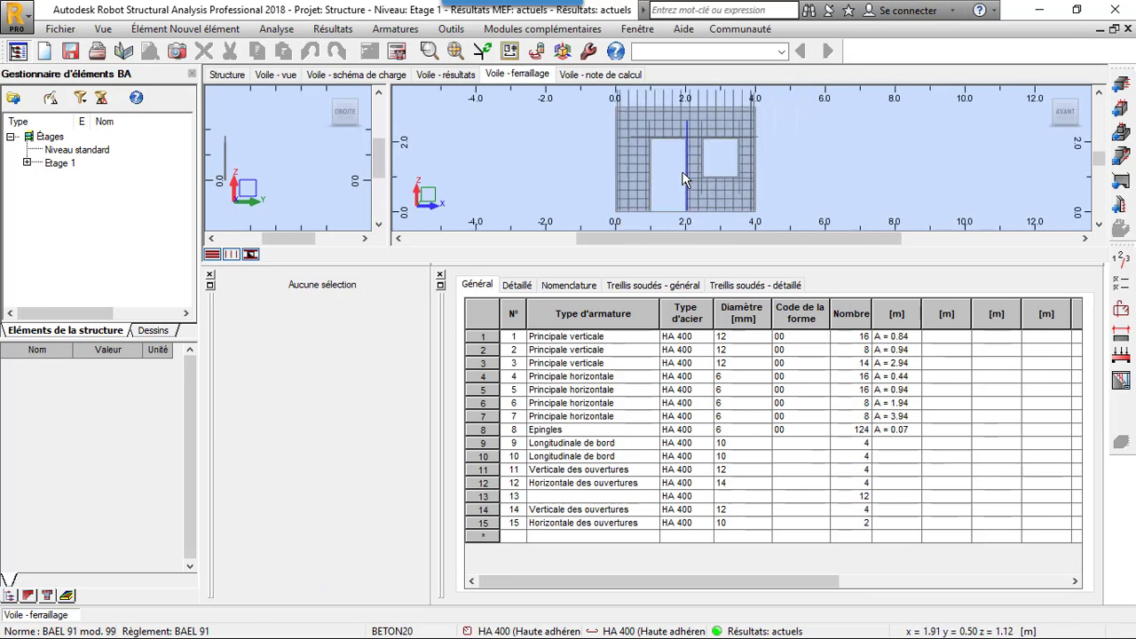
pyautogui.scroll(1, 660, 120)
pyautogui.click(665, 120)
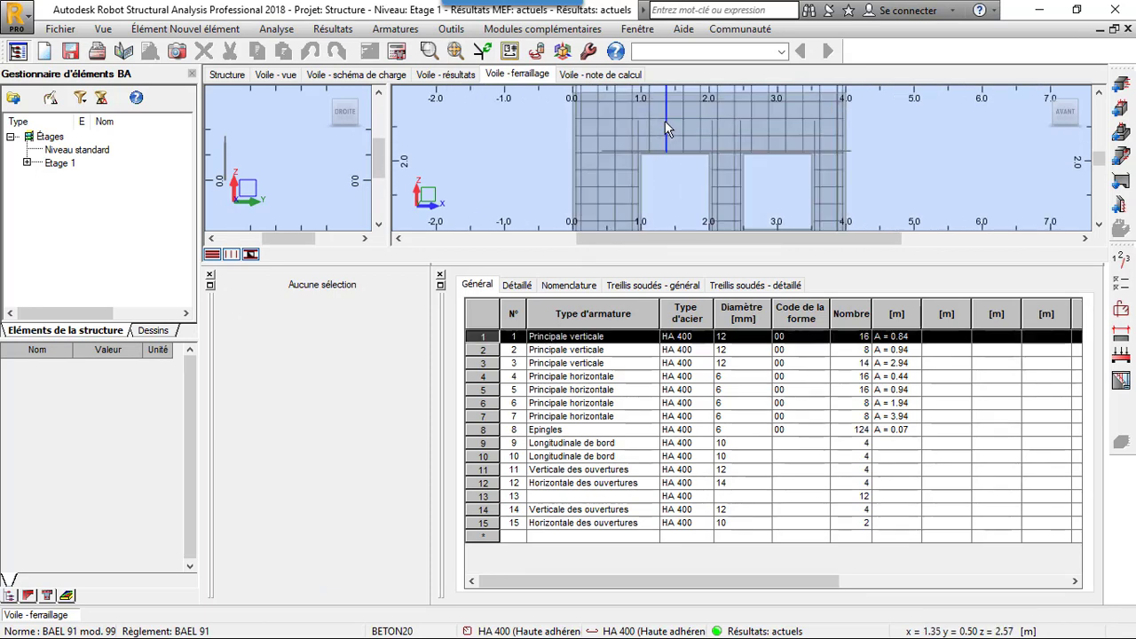
pyautogui.scroll(-1, 670, 201)
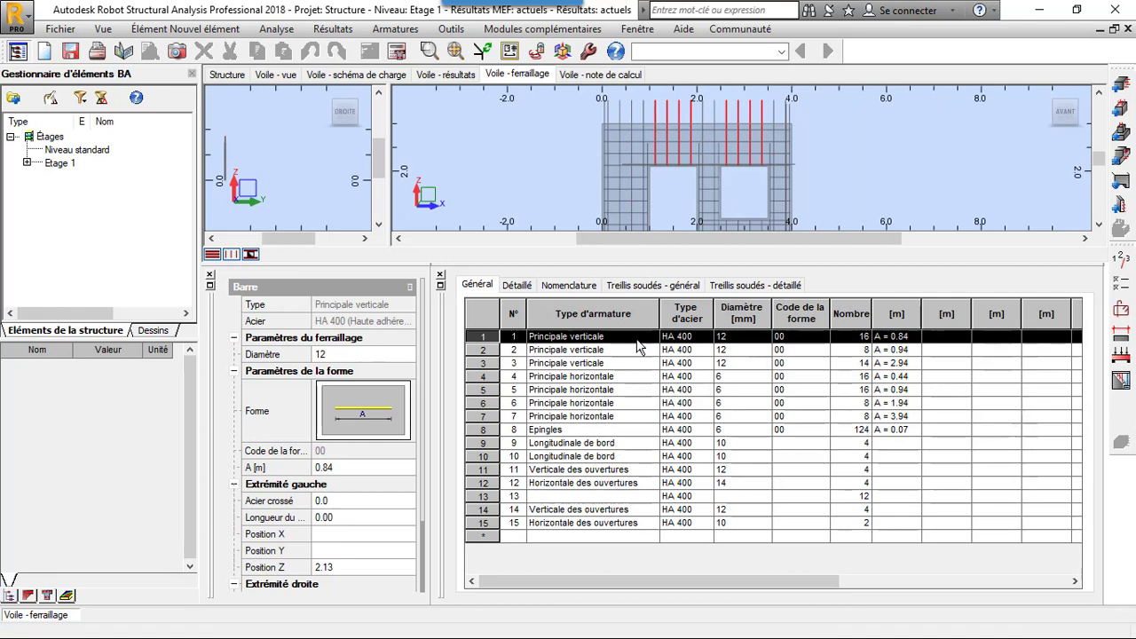
pyautogui.click(624, 201)
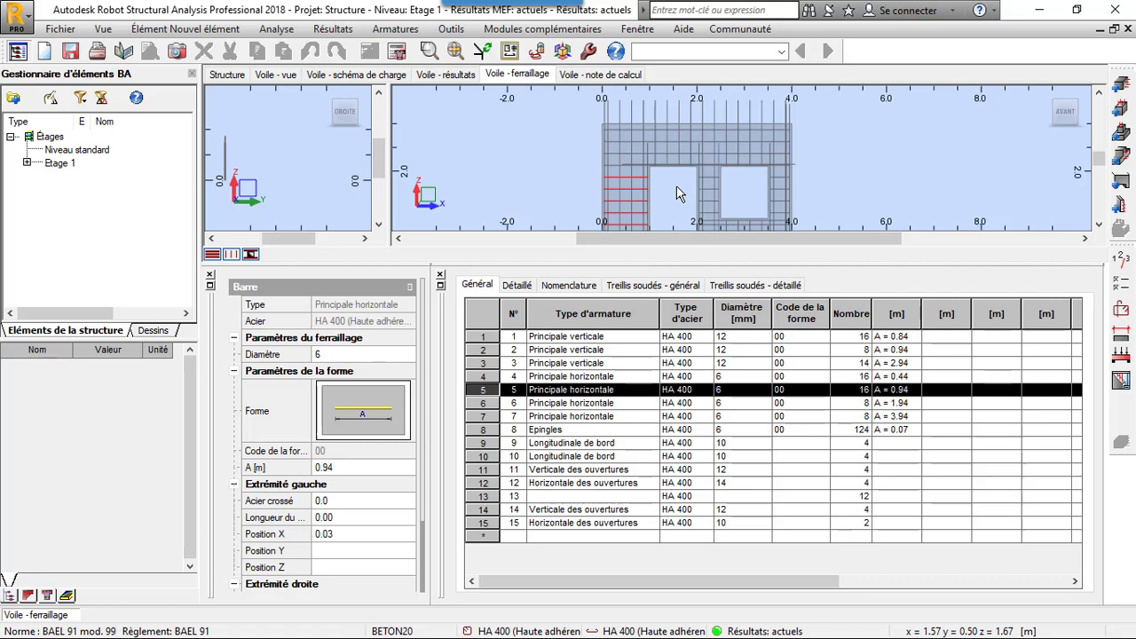
# - Locate the two longitudinal edge bar entries, numbers 10 and 9, from the bar table and clear the selection
pyautogui.doubleClick(575, 462)
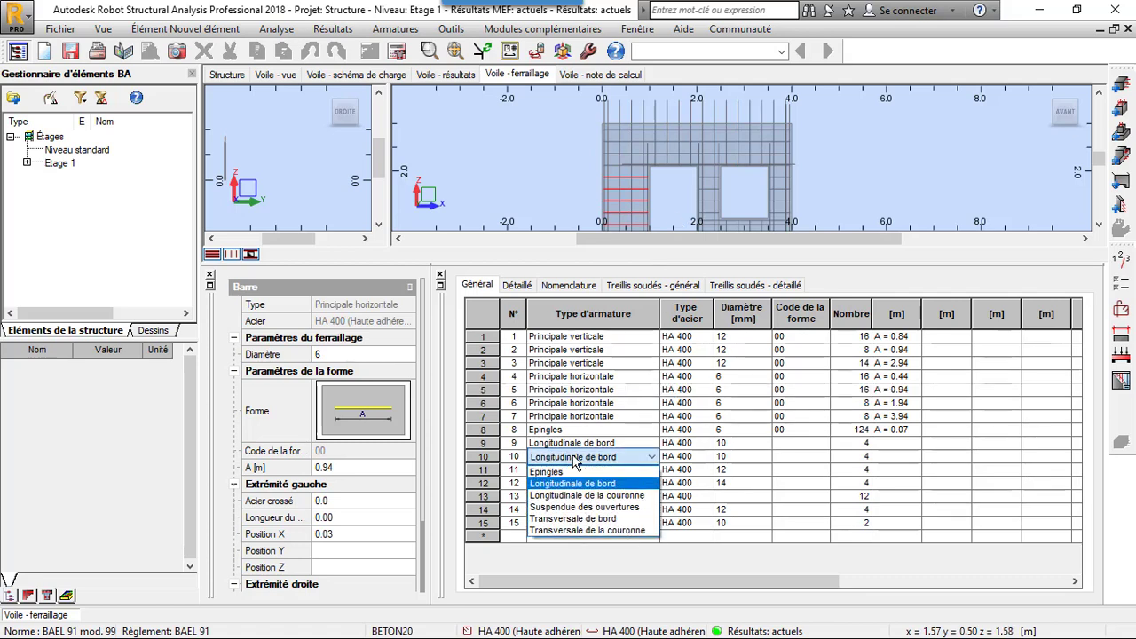
pyautogui.click(575, 463)
pyautogui.click(487, 461)
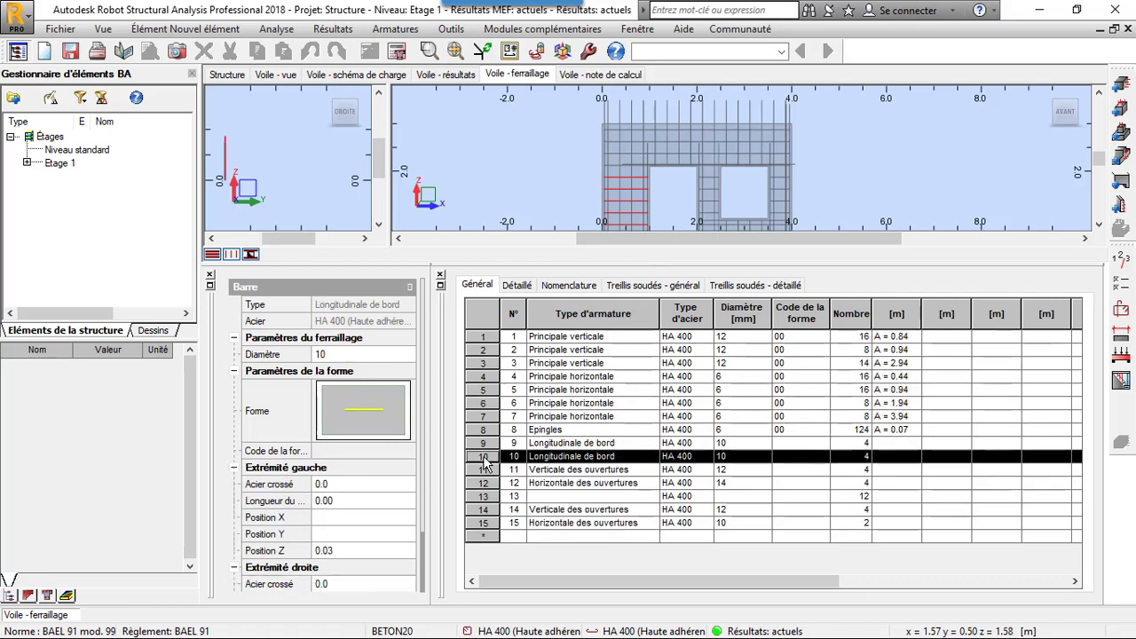
pyautogui.scroll(-2, 545, 217)
pyautogui.click(483, 456)
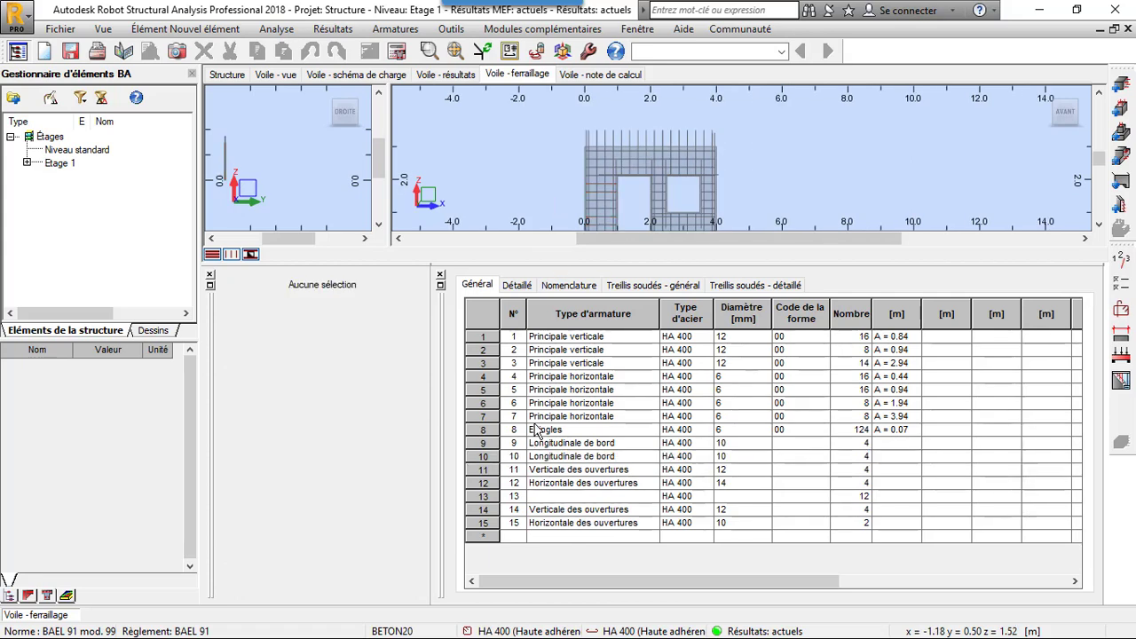
pyautogui.click(486, 443)
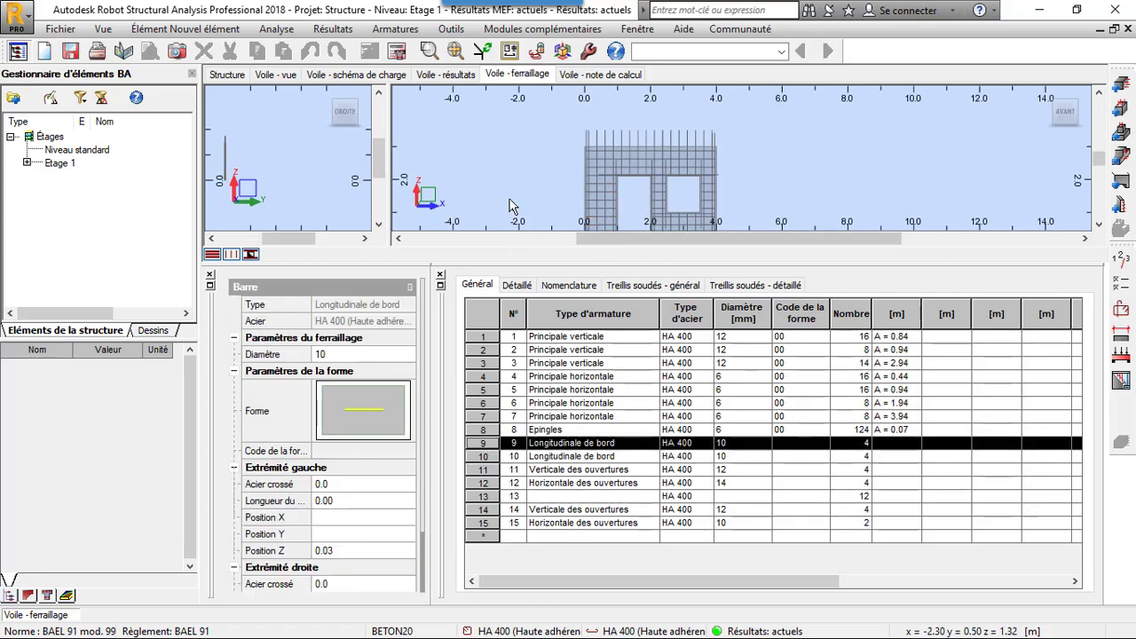
pyautogui.click(514, 140)
pyautogui.scroll(1, 537, 210)
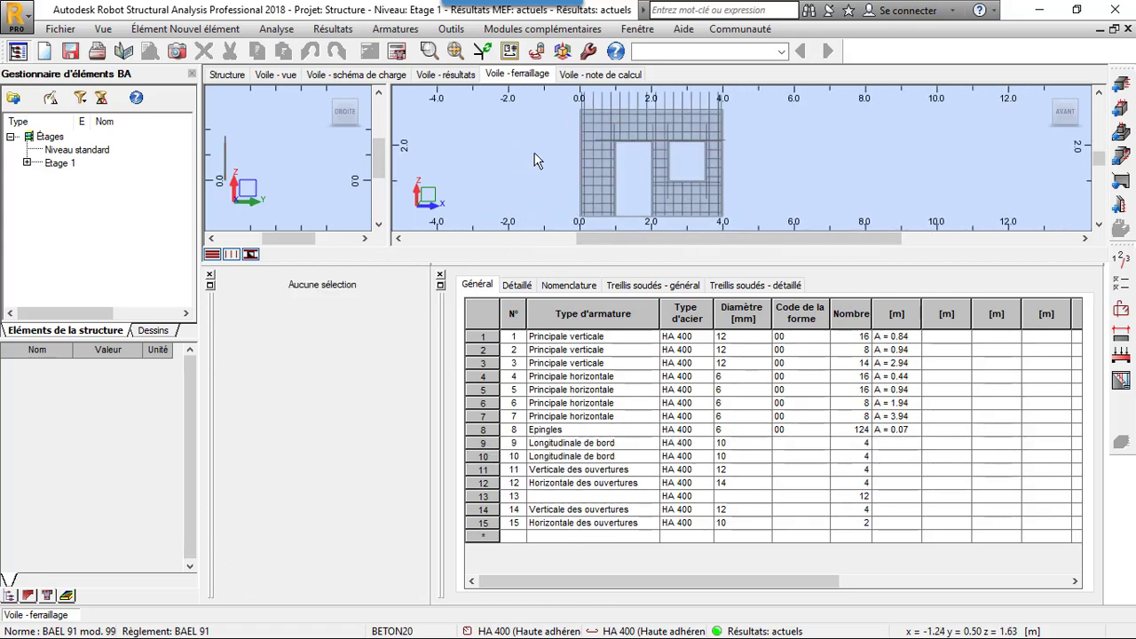
# - Open the wall's execution drawings and examine the reinforcement elevation on the first sheet
pyautogui.click(1123, 381)
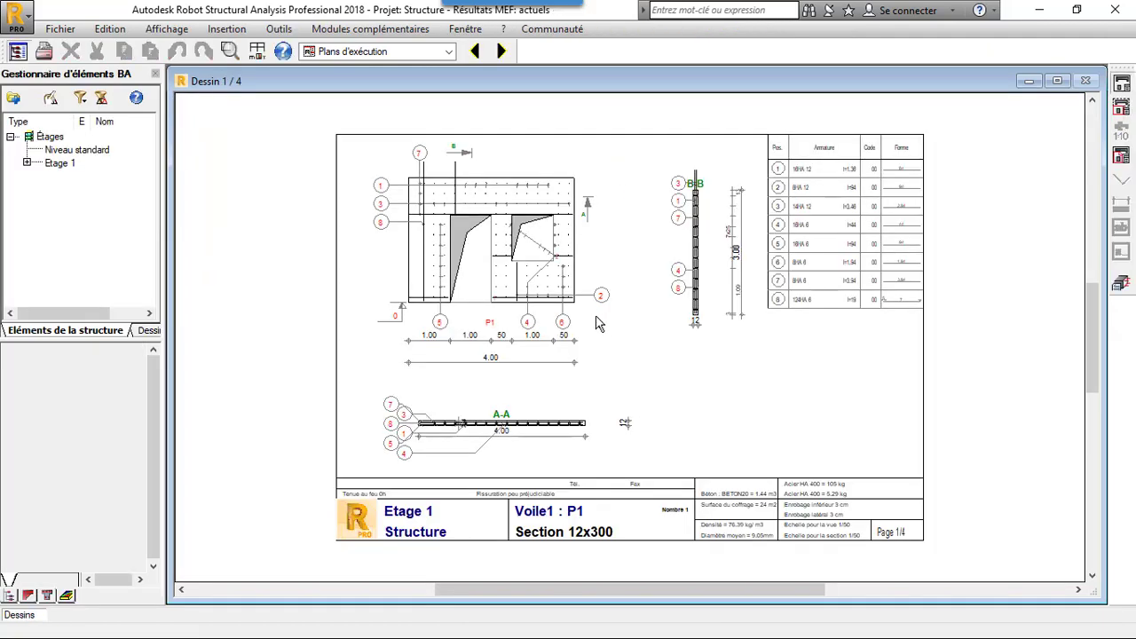
pyautogui.scroll(2, 502, 204)
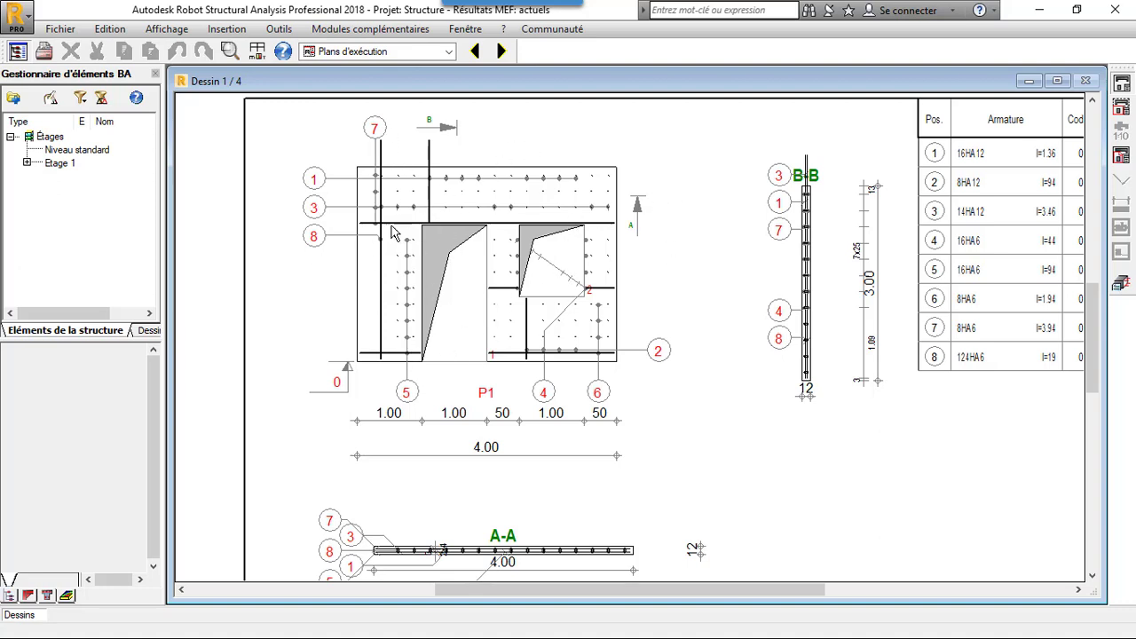
pyautogui.scroll(-4, 510, 229)
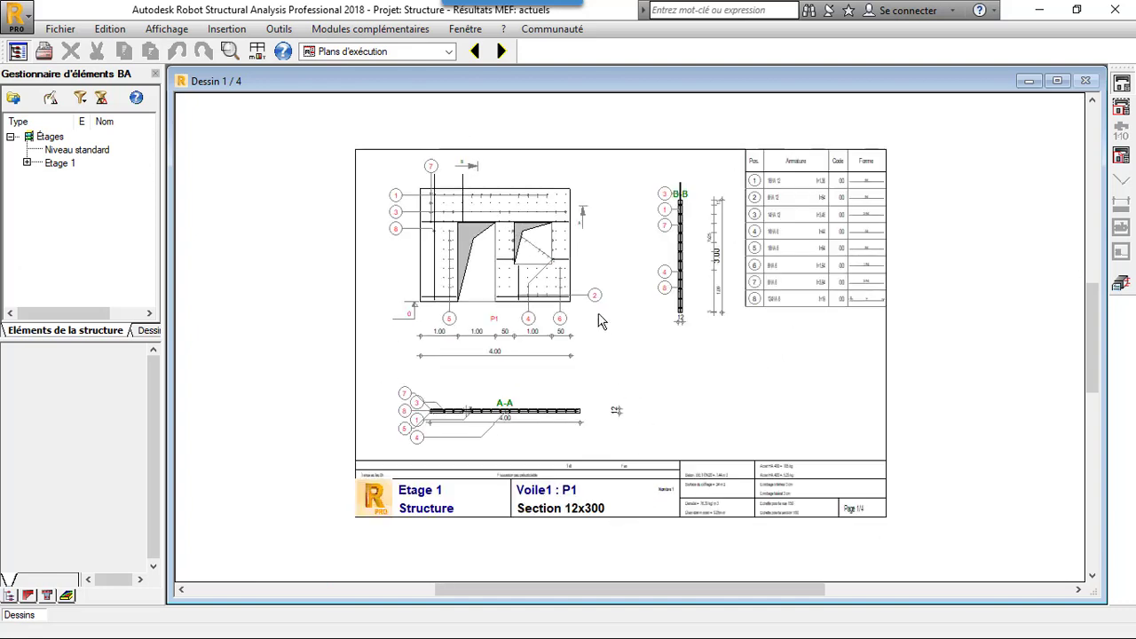
pyautogui.scroll(1, 593, 211)
pyautogui.scroll(2, 418, 177)
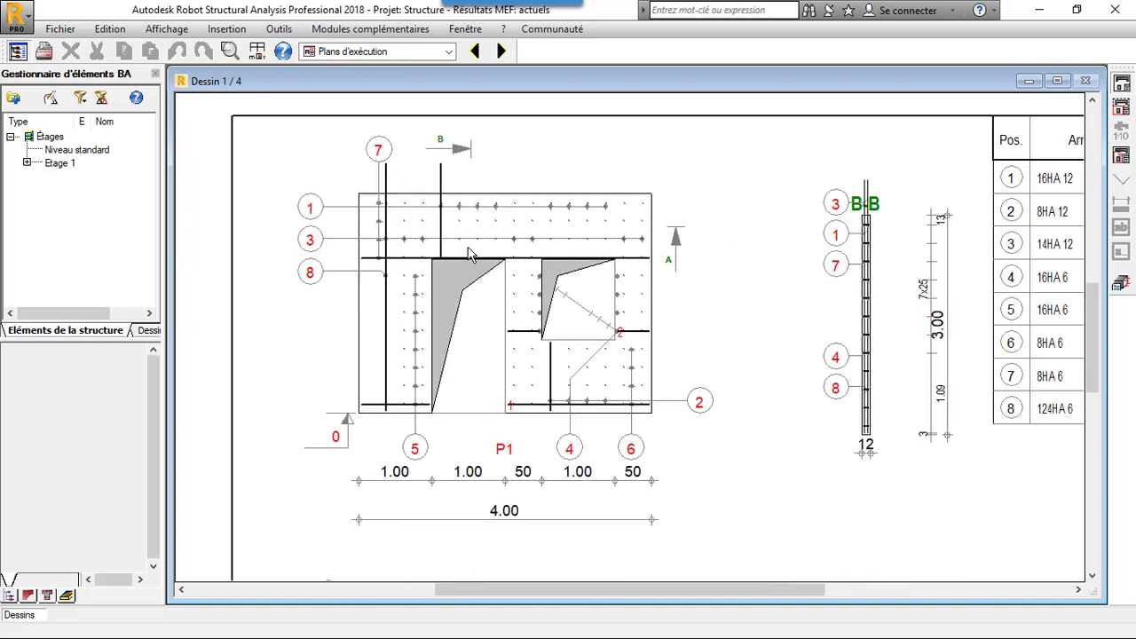
pyautogui.scroll(-1, 420, 406)
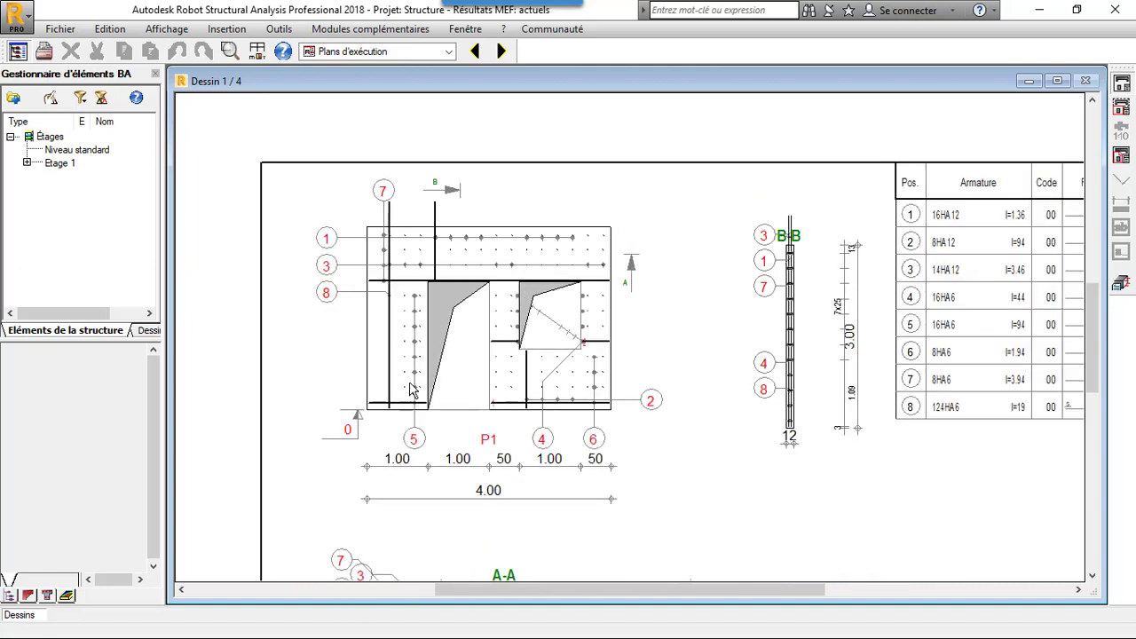
# - Review drawing sheets 2 to 4 with the edge, door and window reinforcement, and return to sheet 3
pyautogui.click(501, 53)
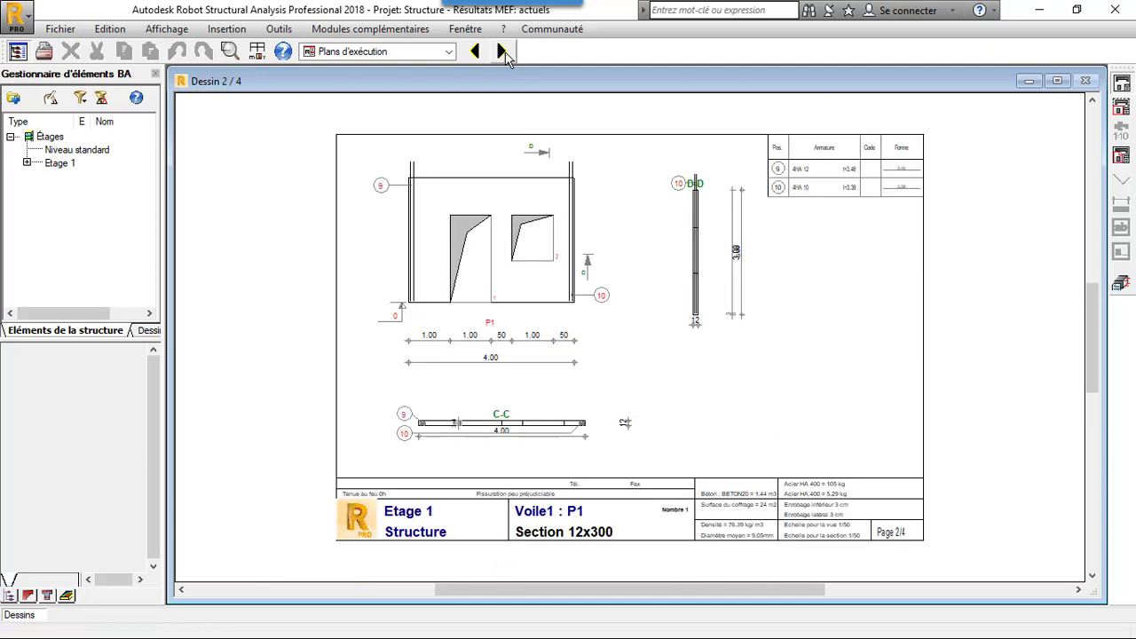
pyautogui.scroll(1, 546, 147)
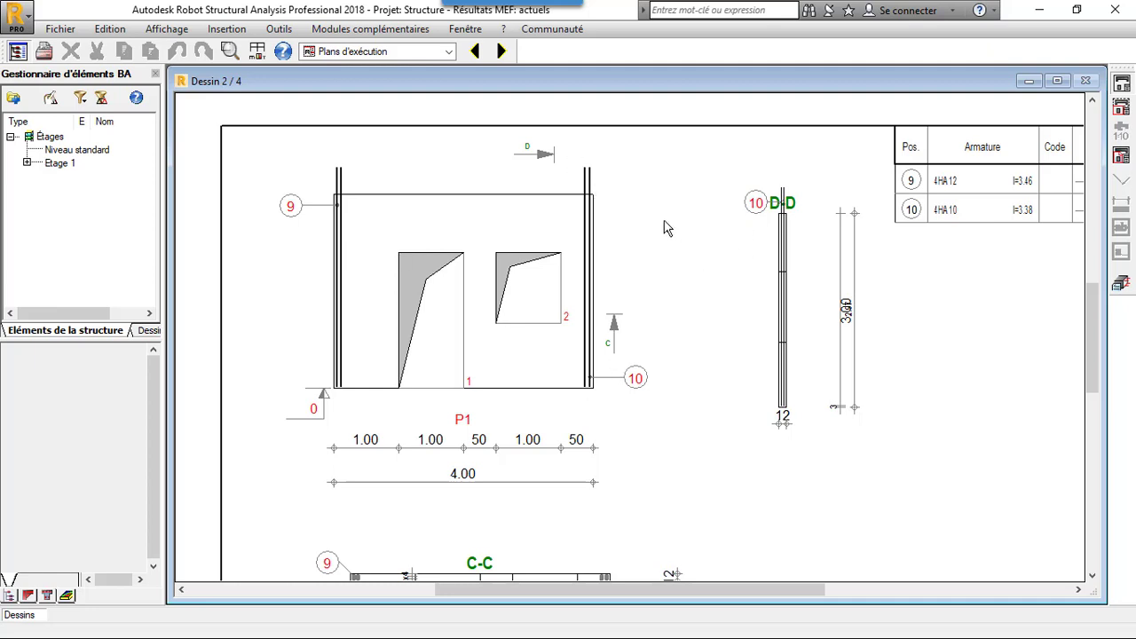
pyautogui.click(501, 51)
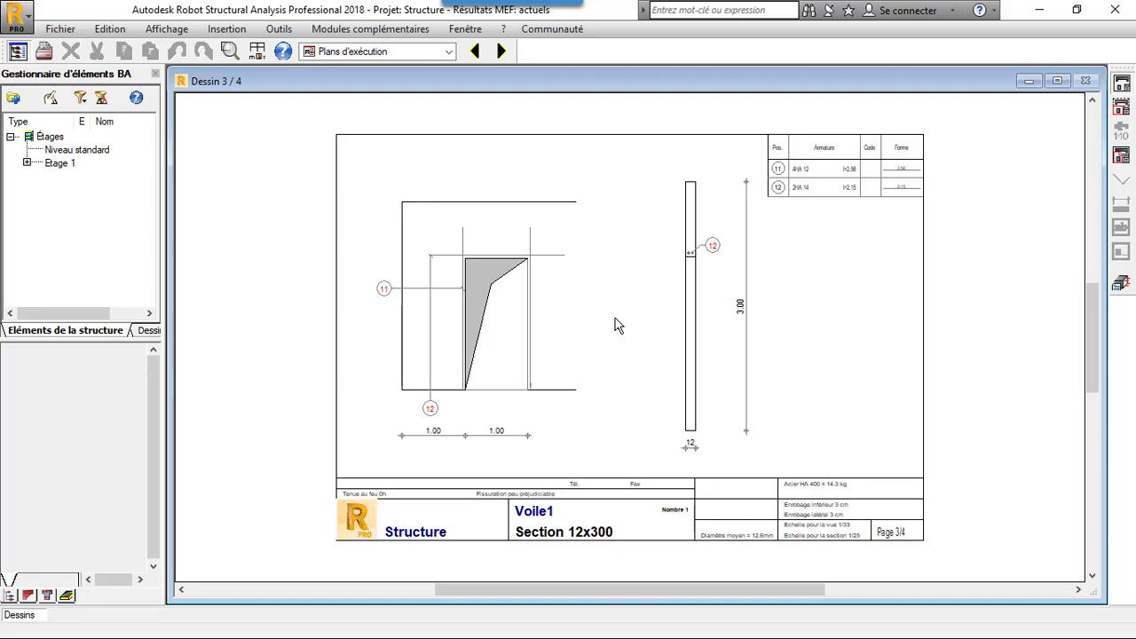
pyautogui.scroll(1, 572, 272)
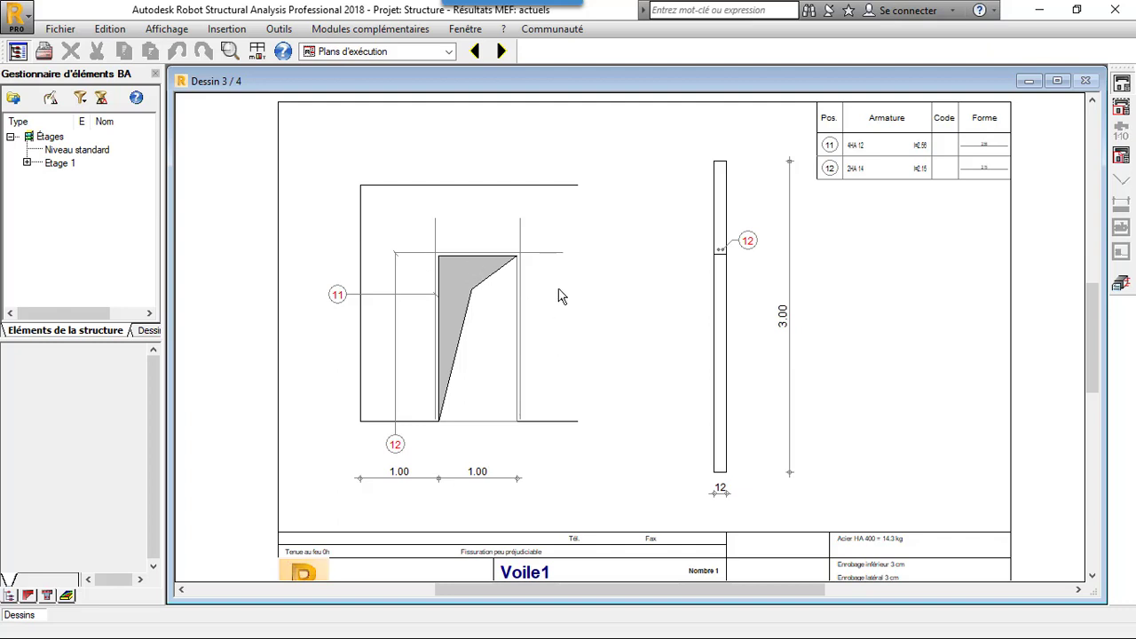
pyautogui.click(503, 52)
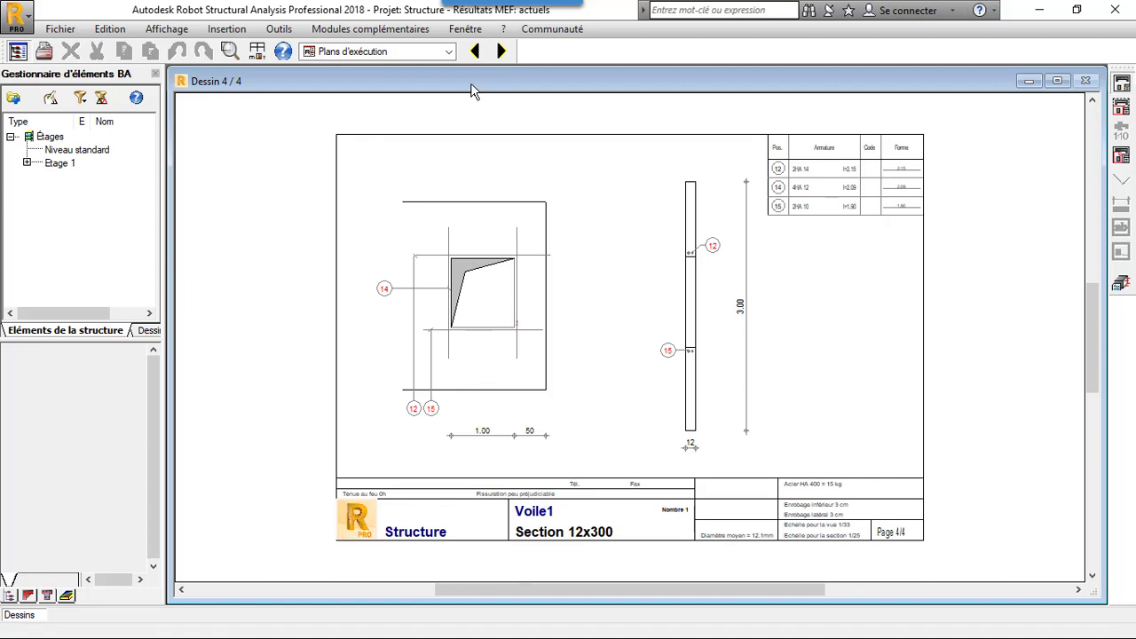
pyautogui.click(475, 51)
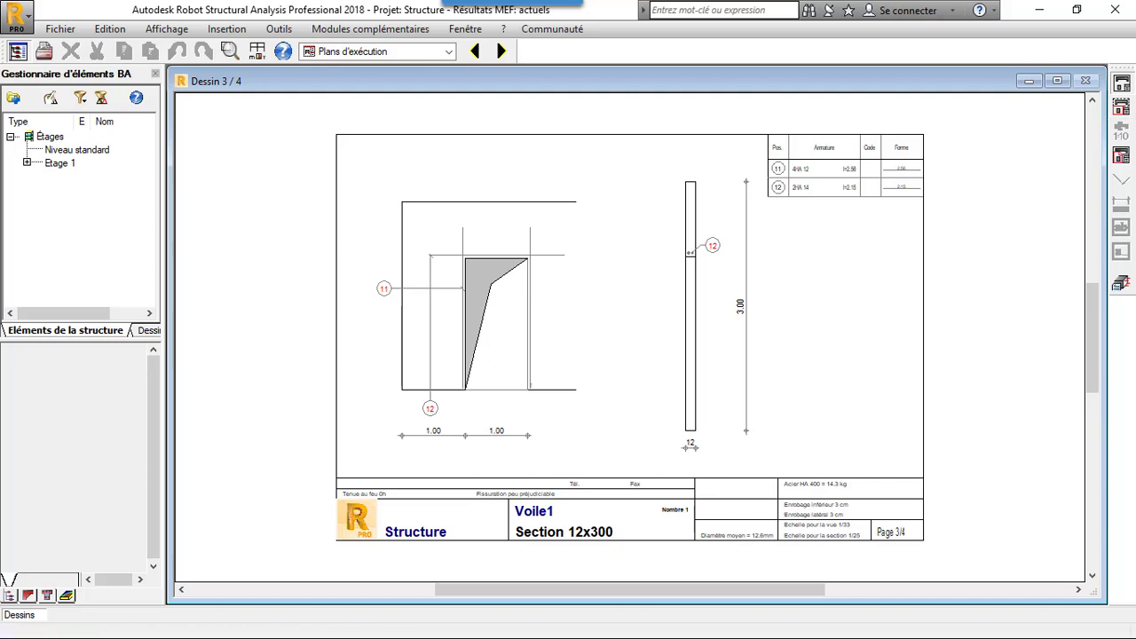
pyautogui.click(1037, 10)
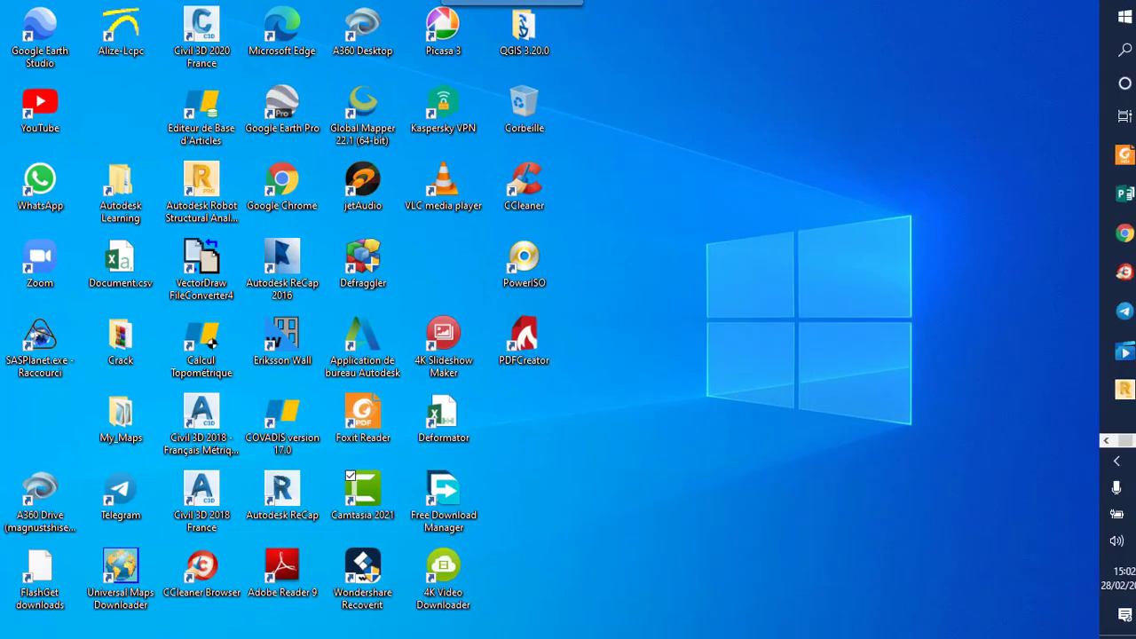
pyautogui.click(1130, 441)
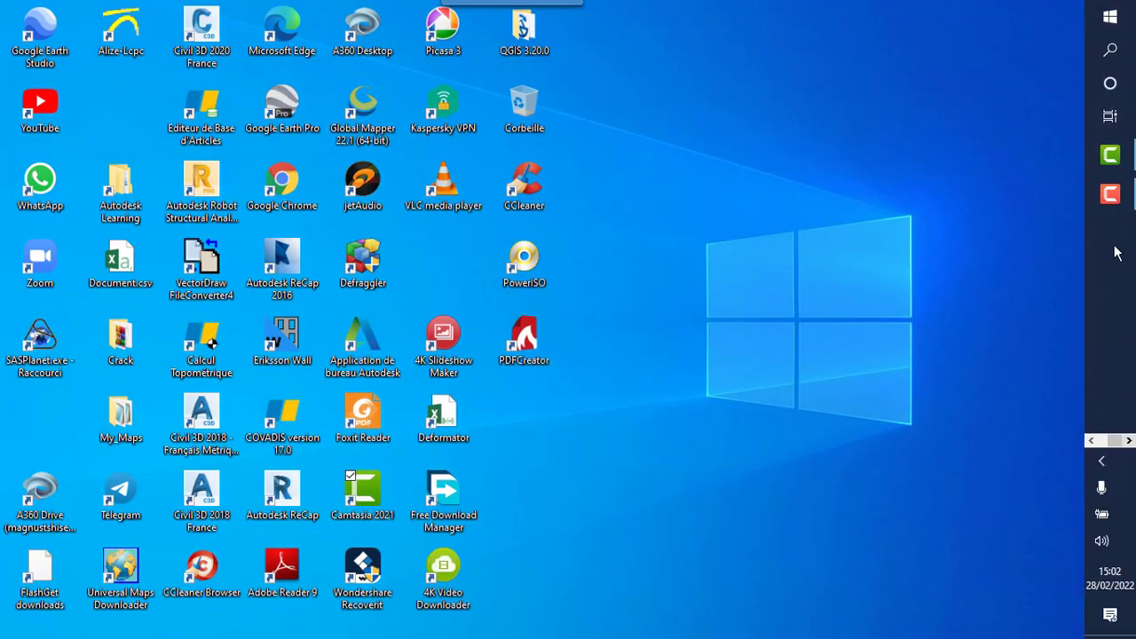